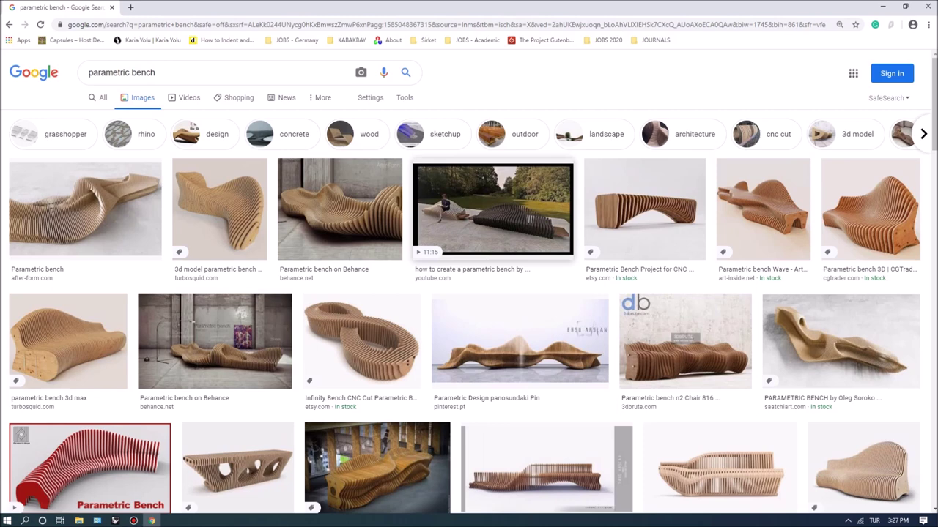
Examine the parametric bench image results for reference designs.
{"action": "scroll", "coordinate": [513, 242], "scroll_direction": "down", "scroll_amount": 2}
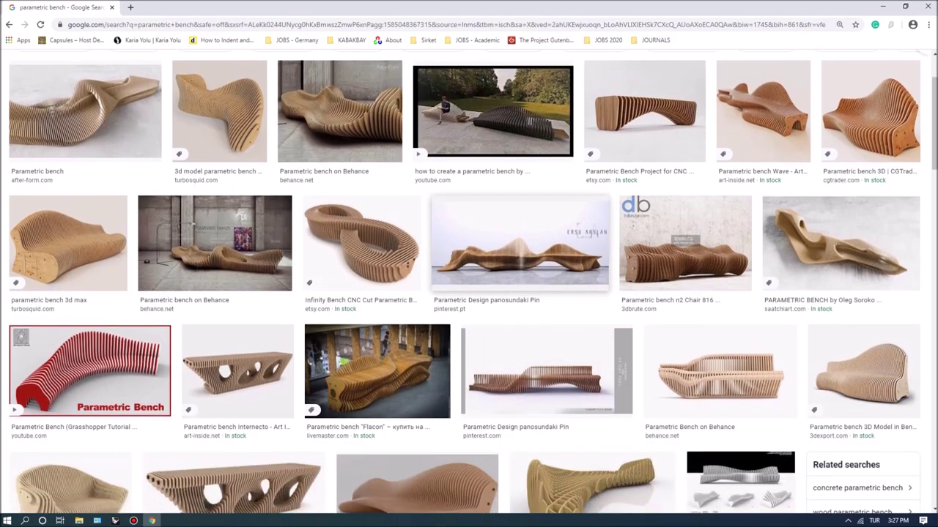
{"action": "scroll", "coordinate": [512, 241], "scroll_direction": "up", "scroll_amount": 2}
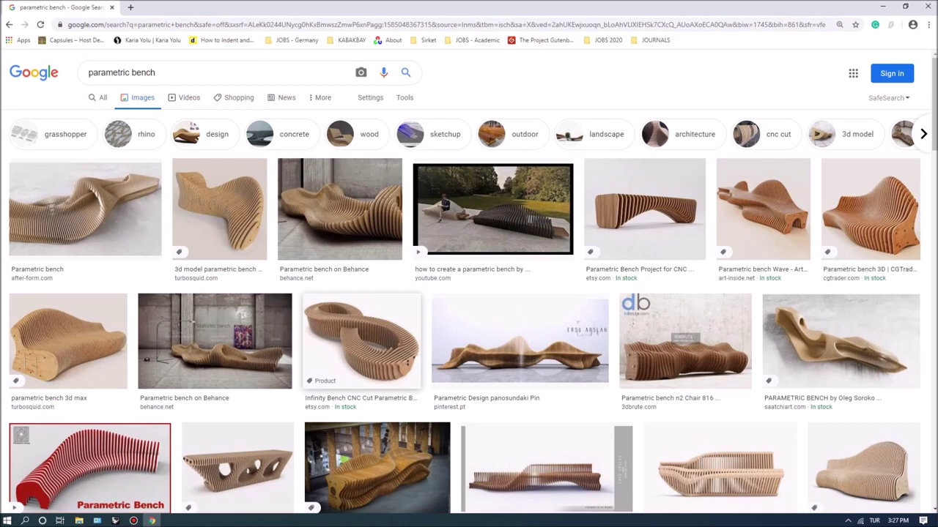
{"action": "scroll", "coordinate": [513, 194], "scroll_direction": "down", "scroll_amount": 2}
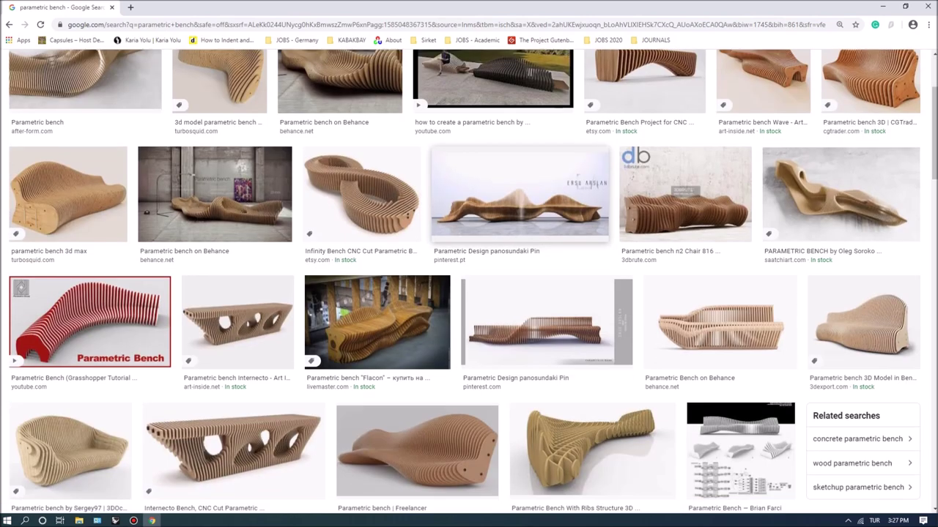
{"action": "scroll", "coordinate": [513, 194], "scroll_direction": "down", "scroll_amount": 3}
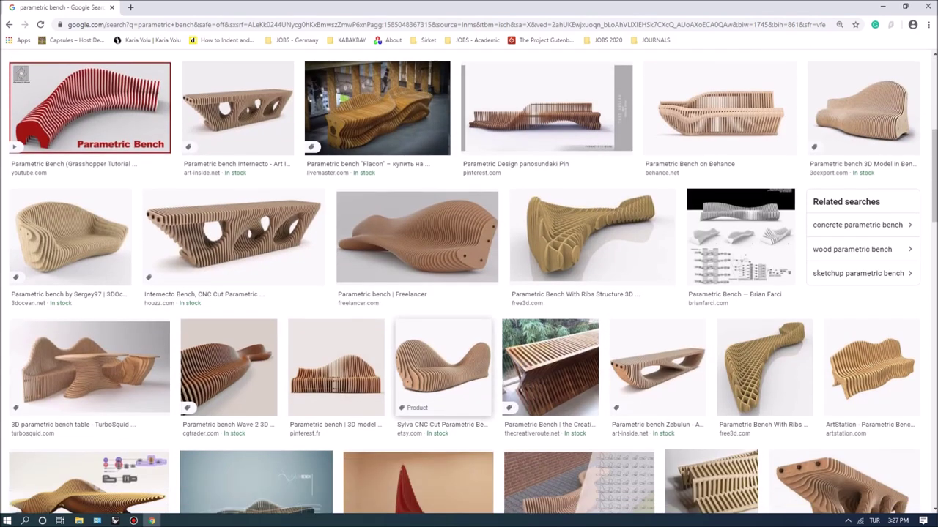
{"action": "scroll", "coordinate": [443, 322], "scroll_direction": "down", "scroll_amount": 1}
{"action": "scroll", "coordinate": [443, 322], "scroll_direction": "up", "scroll_amount": 1}
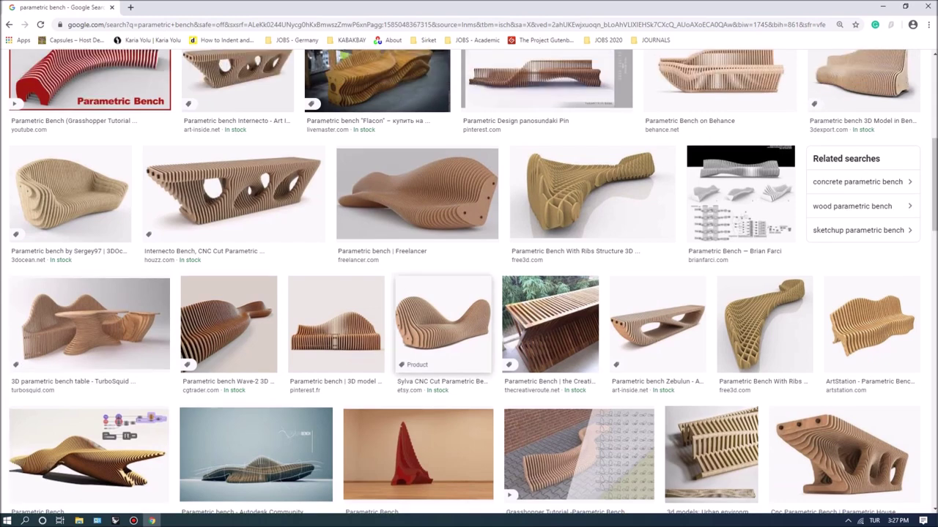
{"action": "scroll", "coordinate": [443, 323], "scroll_direction": "up", "scroll_amount": 1}
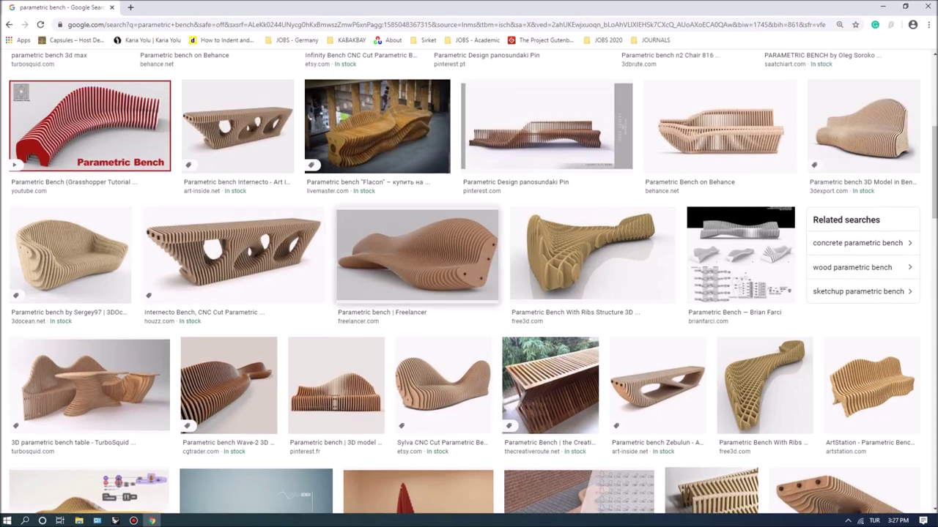
{"action": "scroll", "coordinate": [443, 322], "scroll_direction": "up", "scroll_amount": 2}
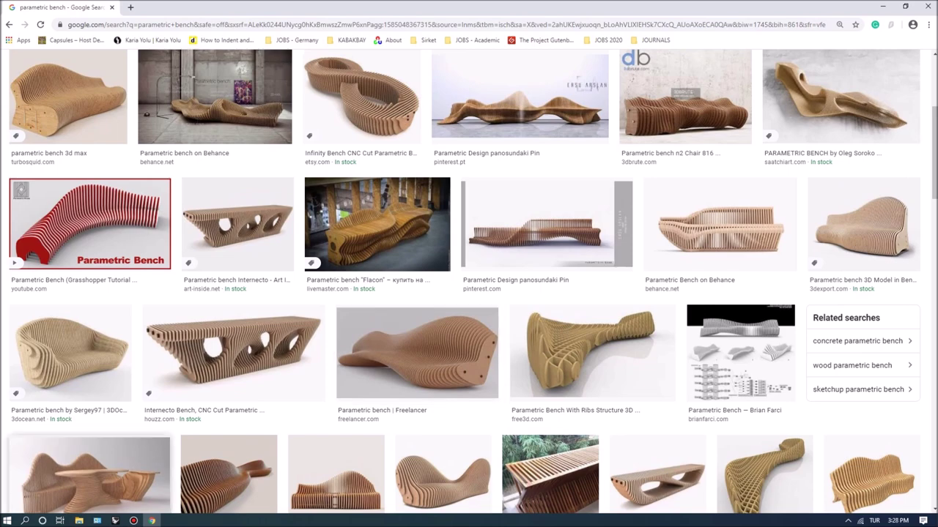
Switch to Rhinoceros and examine the finished ribbed bench model from several angles.
{"action": "left_click", "coordinate": [115, 521]}
{"action": "scroll", "coordinate": [501, 294], "scroll_direction": "up", "scroll_amount": 5}
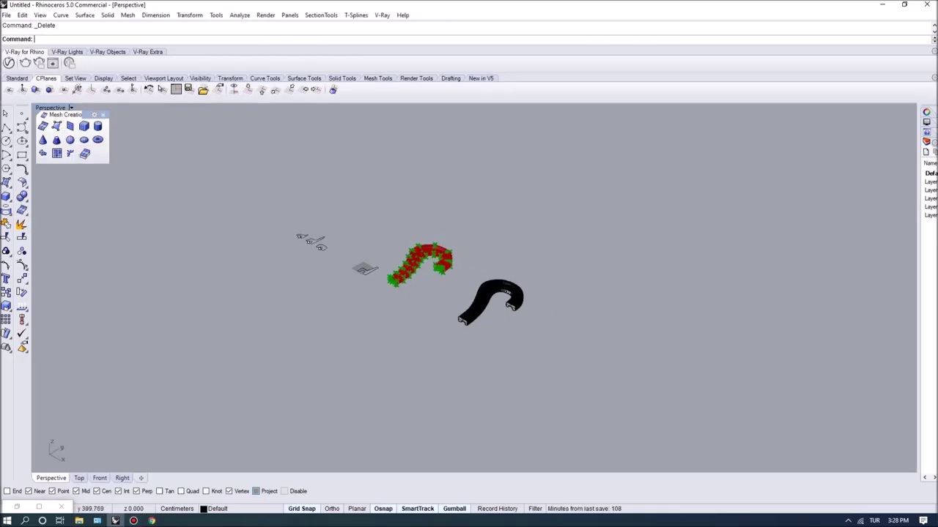
{"action": "right_click_drag", "start_coordinate": [533, 296], "coordinate": [520, 208]}
{"action": "scroll", "coordinate": [537, 275], "scroll_direction": "up", "scroll_amount": 5}
{"action": "scroll", "coordinate": [491, 315], "scroll_direction": "up", "scroll_amount": 3}
{"action": "right_click_drag", "start_coordinate": [506, 249], "coordinate": [490, 304]}
{"action": "scroll", "coordinate": [490, 315], "scroll_direction": "down", "scroll_amount": 4}
{"action": "scroll", "coordinate": [490, 315], "scroll_direction": "up", "scroll_amount": 4}
{"action": "scroll", "coordinate": [483, 249], "scroll_direction": "down", "scroll_amount": 5}
{"action": "scroll", "coordinate": [468, 242], "scroll_direction": "up", "scroll_amount": 3}
{"action": "right_click_drag", "start_coordinate": [469, 250], "coordinate": [501, 245]}
{"action": "scroll", "coordinate": [463, 227], "scroll_direction": "up", "scroll_amount": 3}
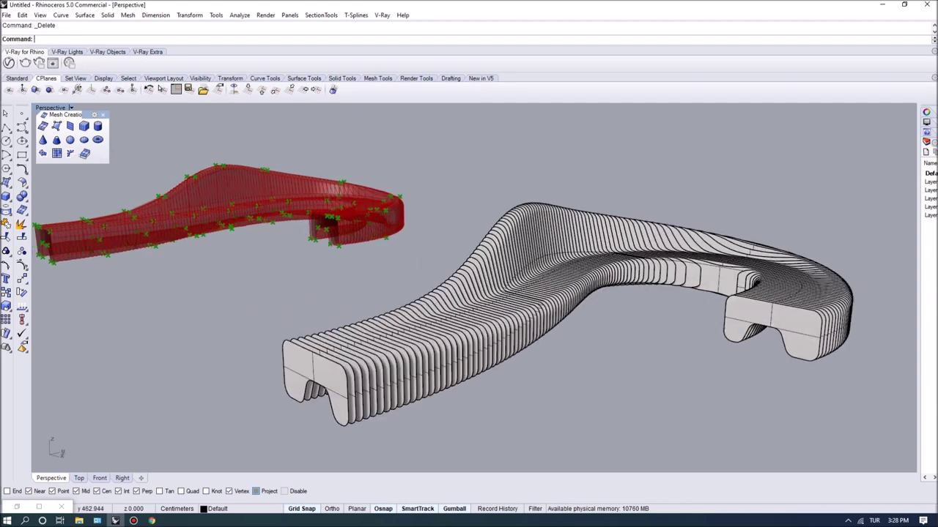
{"action": "scroll", "coordinate": [502, 245], "scroll_direction": "down", "scroll_amount": 5}
{"action": "scroll", "coordinate": [410, 220], "scroll_direction": "up", "scroll_amount": 4}
{"action": "right_click_drag", "start_coordinate": [411, 220], "coordinate": [436, 297]}
{"action": "scroll", "coordinate": [411, 231], "scroll_direction": "down", "scroll_amount": 5}
{"action": "right_click_drag", "start_coordinate": [521, 231], "coordinate": [542, 251]}
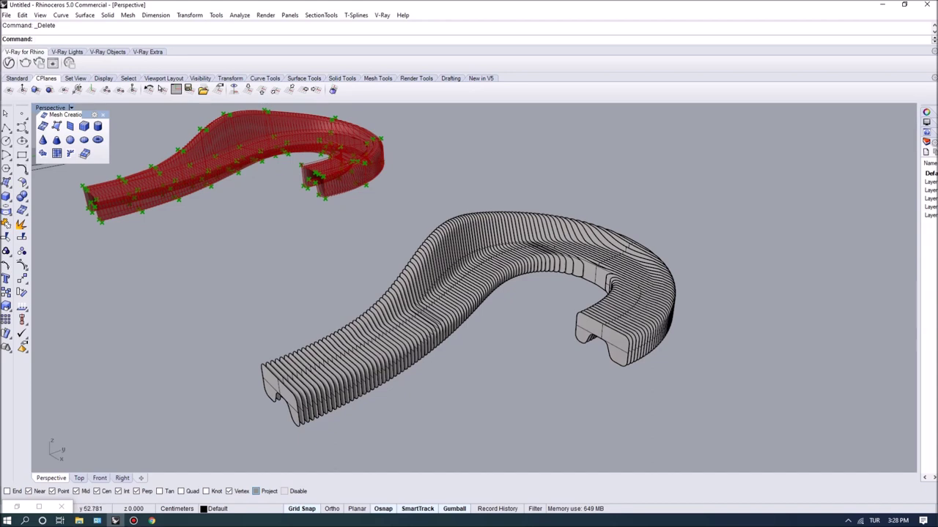
{"action": "right_click_drag", "start_coordinate": [468, 300], "coordinate": [505, 260]}
{"action": "scroll", "coordinate": [473, 275], "scroll_direction": "up", "scroll_amount": 4}
Open the Grasshopper window and examine the bench definition from its inputs to its final components.
{"action": "left_click", "coordinate": [17, 506]}
{"action": "right_click_drag", "start_coordinate": [291, 265], "coordinate": [369, 283]}
{"action": "scroll", "coordinate": [400, 253], "scroll_direction": "up", "scroll_amount": 2}
{"action": "scroll", "coordinate": [400, 252], "scroll_direction": "down", "scroll_amount": 1}
{"action": "scroll", "coordinate": [369, 283], "scroll_direction": "down", "scroll_amount": 2}
{"action": "scroll", "coordinate": [462, 250], "scroll_direction": "up", "scroll_amount": 1}
{"action": "right_click_drag", "start_coordinate": [462, 250], "coordinate": [495, 240]}
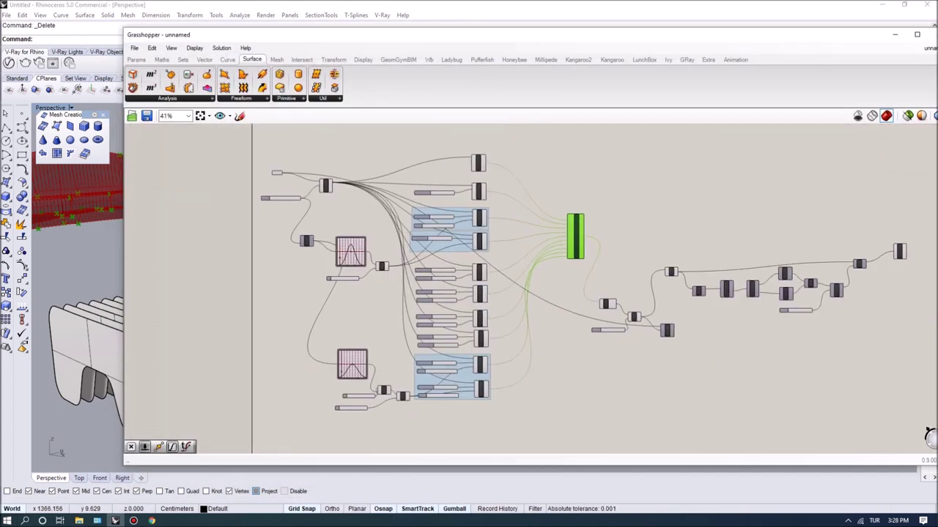
{"action": "scroll", "coordinate": [439, 214], "scroll_direction": "up", "scroll_amount": 2}
{"action": "scroll", "coordinate": [480, 162], "scroll_direction": "up", "scroll_amount": 3}
{"action": "right_click_drag", "start_coordinate": [479, 163], "coordinate": [204, 172]}
{"action": "scroll", "coordinate": [438, 190], "scroll_direction": "down", "scroll_amount": 3}
{"action": "scroll", "coordinate": [530, 288], "scroll_direction": "down", "scroll_amount": 2}
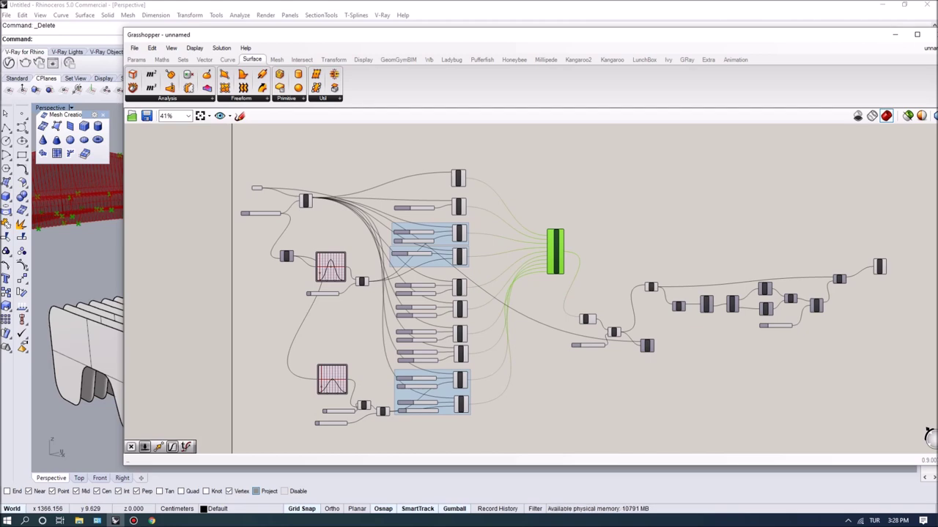
Minimize the Grasshopper window and examine the profile curves and bench models in the Perspective viewport.
{"action": "left_click", "coordinate": [895, 34]}
{"action": "right_click_drag", "start_coordinate": [644, 212], "coordinate": [751, 272]}
{"action": "scroll", "coordinate": [751, 272], "scroll_direction": "down", "scroll_amount": 10}
{"action": "right_click_drag", "start_coordinate": [597, 241], "coordinate": [601, 299]}
{"action": "scroll", "coordinate": [578, 271], "scroll_direction": "up", "scroll_amount": 4}
{"action": "scroll", "coordinate": [601, 299], "scroll_direction": "down", "scroll_amount": 5}
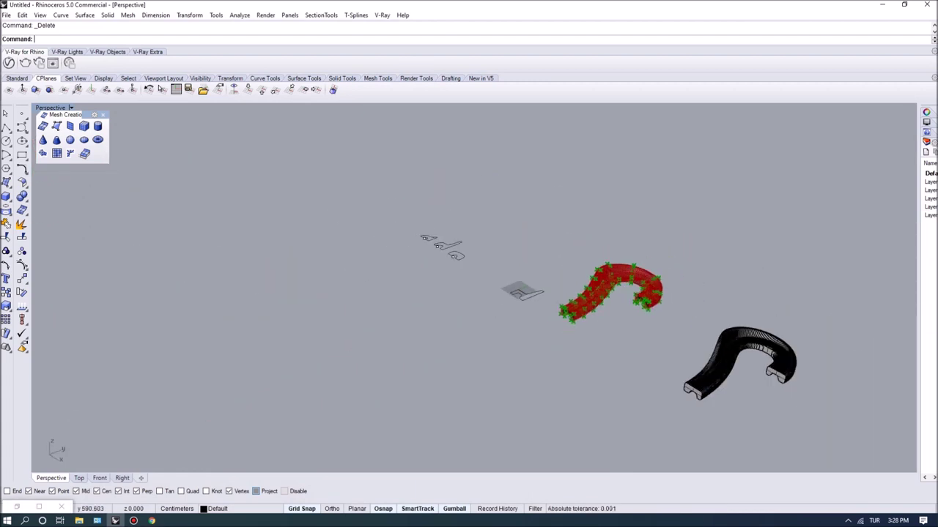
{"action": "scroll", "coordinate": [489, 229], "scroll_direction": "up", "scroll_amount": 4}
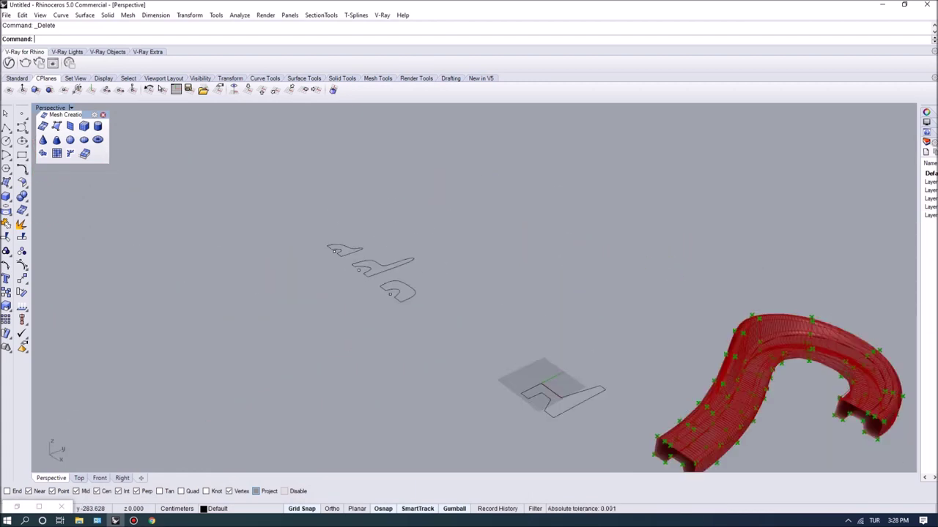
Close the floating Mesh Creation toolbar and maximize the Top viewport.
{"action": "left_click", "coordinate": [103, 115]}
{"action": "double_click", "coordinate": [50, 108]}
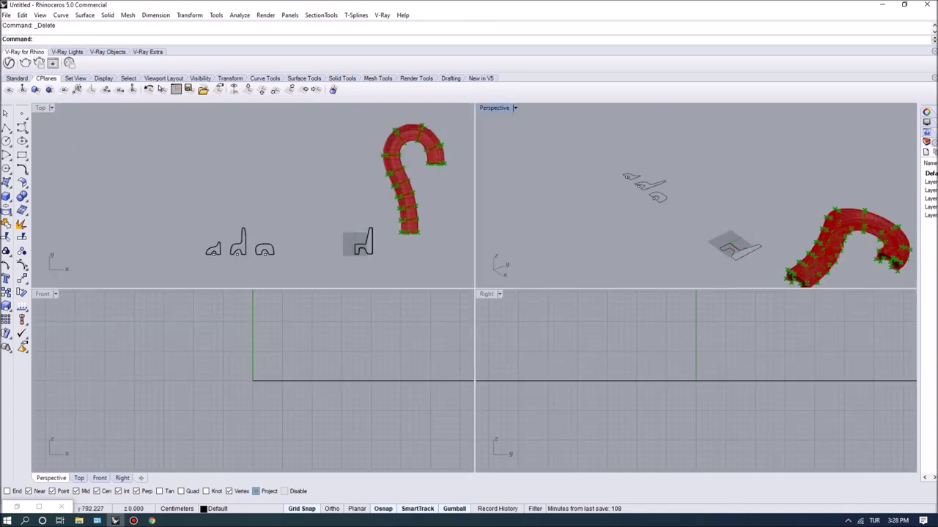
{"action": "double_click", "coordinate": [42, 108]}
{"action": "scroll", "coordinate": [484, 259], "scroll_direction": "down", "scroll_amount": 4}
{"action": "right_click_drag", "start_coordinate": [434, 255], "coordinate": [358, 261]}
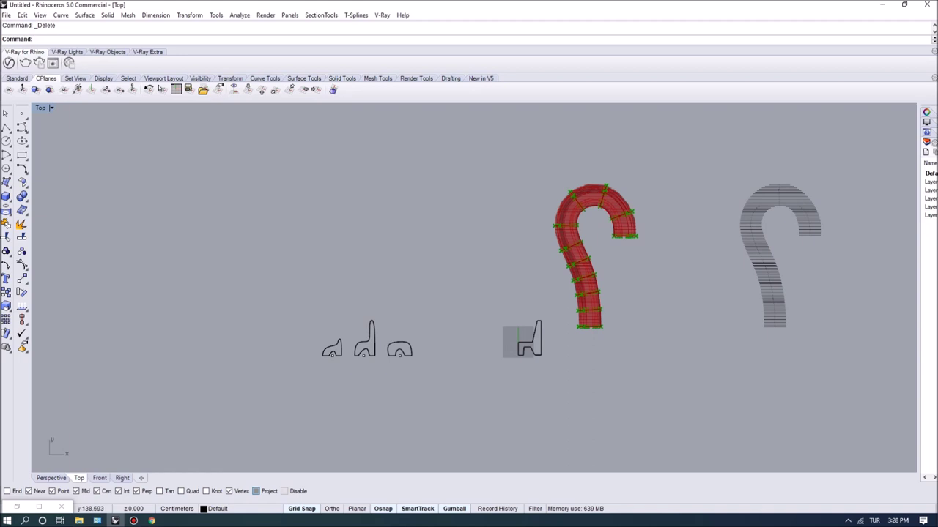
Draw an open, wavy degree-3 control-point curve through five control points, up and to the left of the three bench profiles.
{"action": "scroll", "coordinate": [209, 257], "scroll_direction": "up", "scroll_amount": 4}
{"action": "scroll", "coordinate": [271, 291], "scroll_direction": "up", "scroll_amount": 4}
{"action": "right_click_drag", "start_coordinate": [280, 297], "coordinate": [282, 273]}
{"action": "scroll", "coordinate": [287, 269], "scroll_direction": "down", "scroll_amount": 4}
{"action": "left_click", "coordinate": [22, 126]}
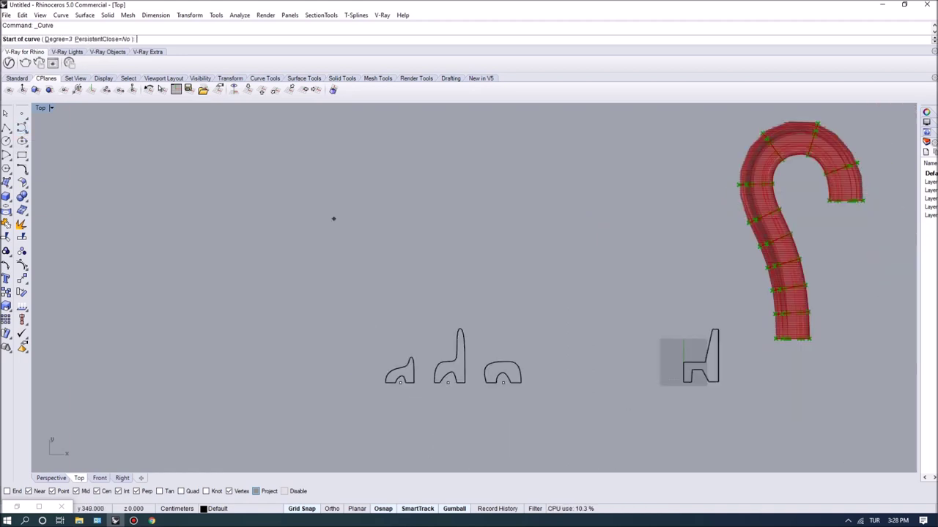
{"action": "left_click", "coordinate": [324, 333]}
{"action": "left_click", "coordinate": [320, 271]}
{"action": "left_click", "coordinate": [230, 191]}
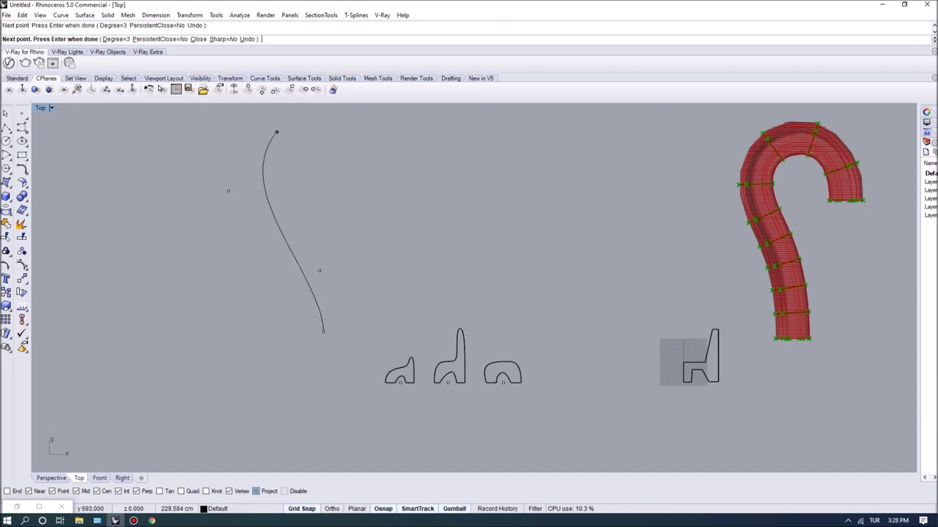
{"action": "right_click_drag", "start_coordinate": [307, 191], "coordinate": [307, 264]}
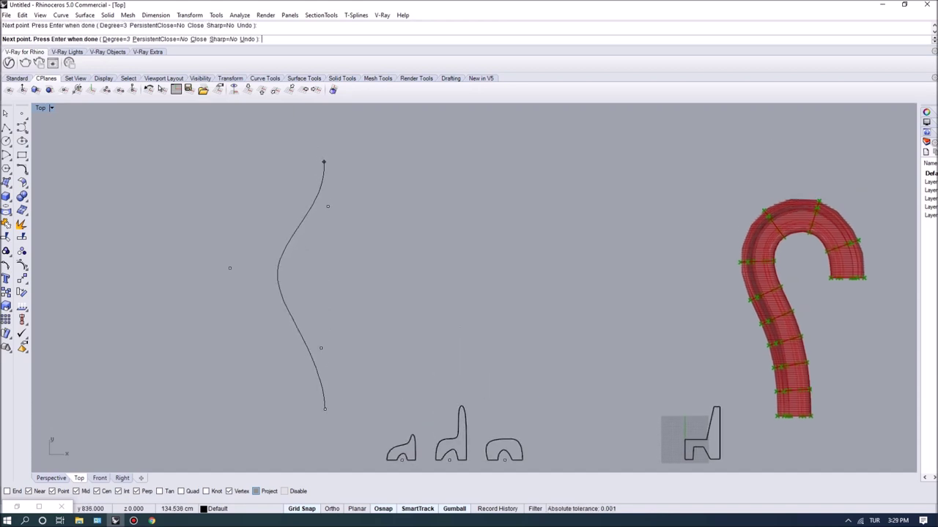
{"action": "left_click", "coordinate": [324, 162]}
{"action": "key", "text": "Return"}
{"action": "left_click", "coordinate": [286, 300]}
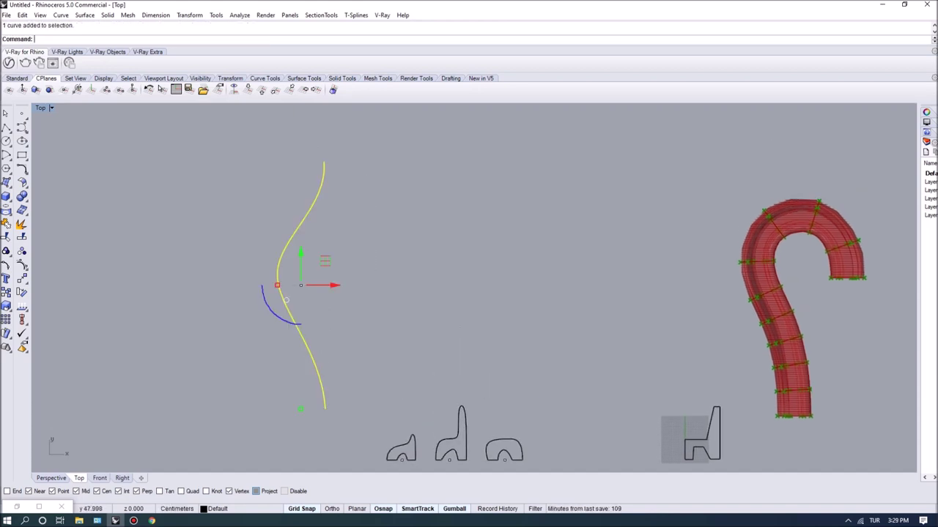
{"action": "right_click_drag", "start_coordinate": [288, 303], "coordinate": [297, 261]}
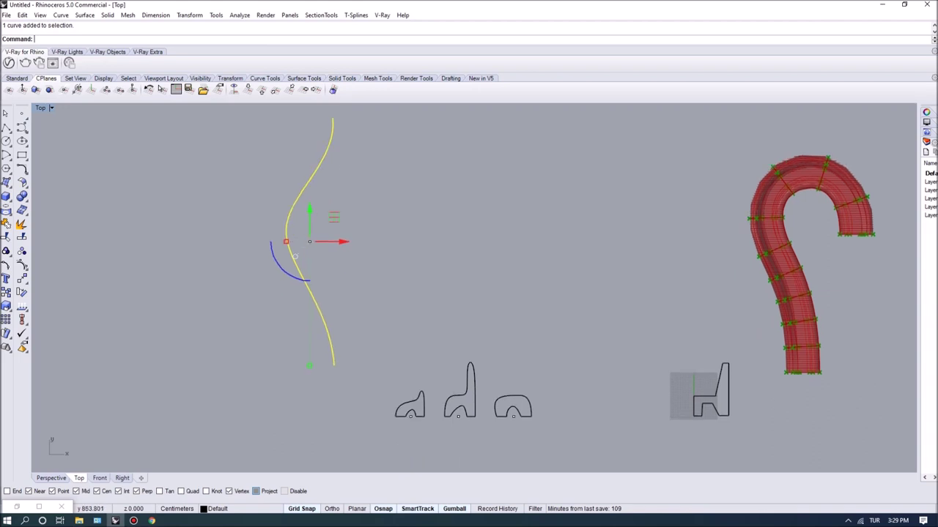
Restore the four-viewport layout with the Top view closer on the three bench profiles.
{"action": "double_click", "coordinate": [40, 107]}
{"action": "scroll", "coordinate": [240, 257], "scroll_direction": "up", "scroll_amount": 8}
{"action": "left_click_drag", "start_coordinate": [331, 263], "coordinate": [312, 261]}
{"action": "key", "text": "ctrl+z"}
{"action": "key", "text": "Escape"}
Select the three bench profiles with their points and zoom the maximized Perspective viewport to the selection.
{"action": "left_click_drag", "start_coordinate": [361, 282], "coordinate": [163, 189]}
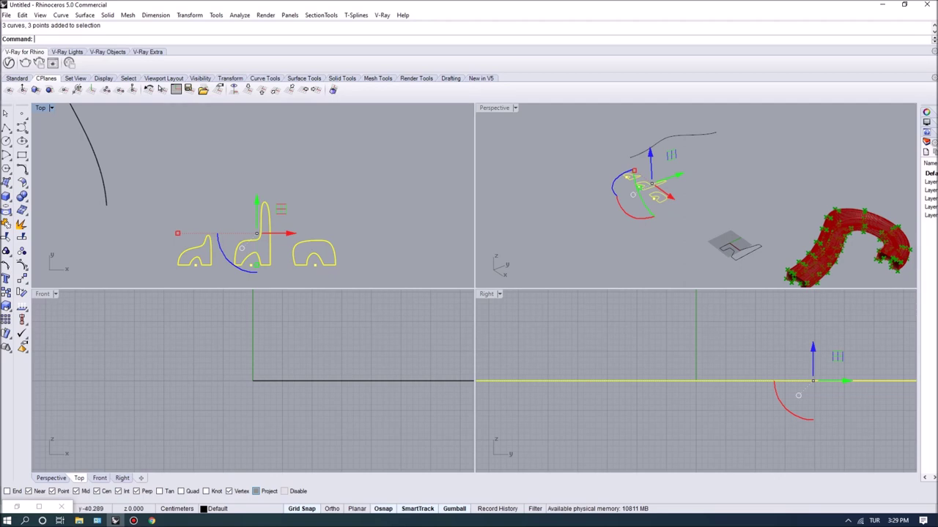
{"action": "key", "text": "ctrl+z"}
{"action": "key", "text": "ctrl+z"}
{"action": "key", "text": "ctrl+z"}
{"action": "key", "text": "ctrl+z"}
{"action": "double_click", "coordinate": [487, 108]}
{"action": "type", "text": "zs"}
{"action": "key", "text": "Return"}
{"action": "key", "text": "Escape"}
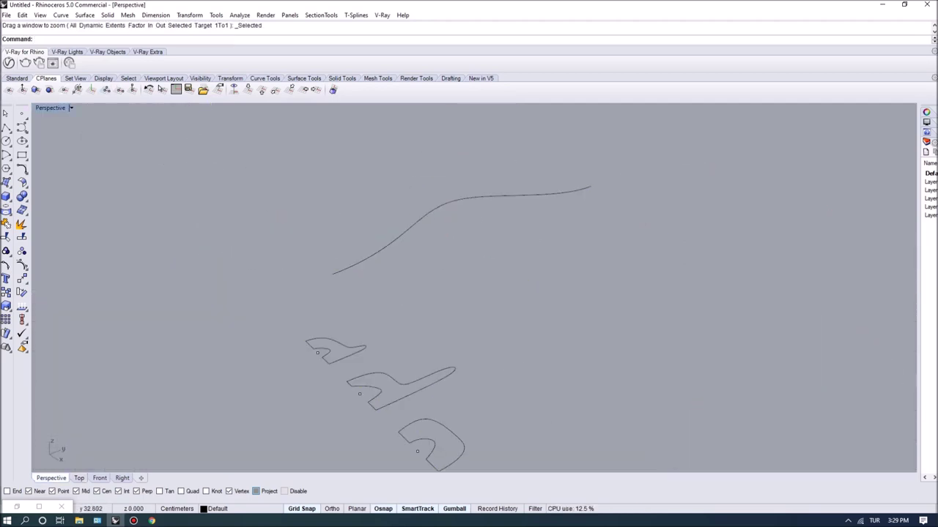
Examine the guide curve, the bench profiles and the construction plane grid at the origin.
{"action": "scroll", "coordinate": [422, 182], "scroll_direction": "down", "scroll_amount": 4}
{"action": "scroll", "coordinate": [443, 213], "scroll_direction": "up", "scroll_amount": 2}
{"action": "right_click_drag", "start_coordinate": [443, 220], "coordinate": [407, 233]}
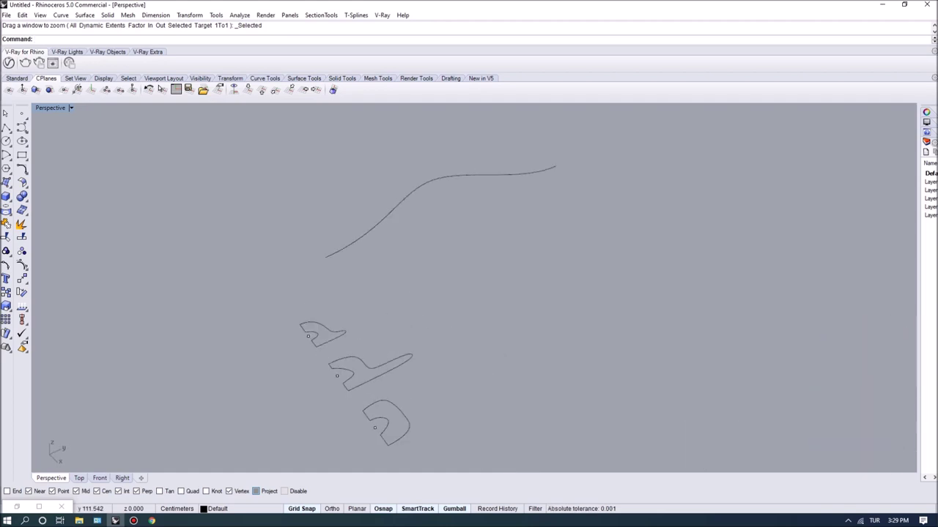
{"action": "right_click_drag", "start_coordinate": [278, 337], "coordinate": [251, 276]}
{"action": "scroll", "coordinate": [276, 338], "scroll_direction": "up", "scroll_amount": 2}
{"action": "scroll", "coordinate": [414, 272], "scroll_direction": "down", "scroll_amount": 4}
{"action": "right_click_drag", "start_coordinate": [414, 272], "coordinate": [397, 215], "text": "shift"}
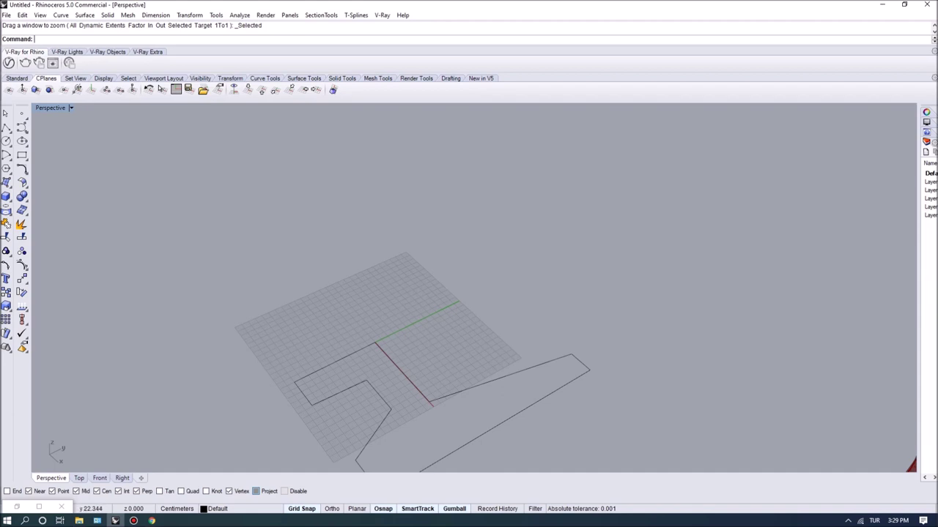
{"action": "scroll", "coordinate": [308, 285], "scroll_direction": "down", "scroll_amount": 5}
{"action": "scroll", "coordinate": [285, 298], "scroll_direction": "up", "scroll_amount": 5}
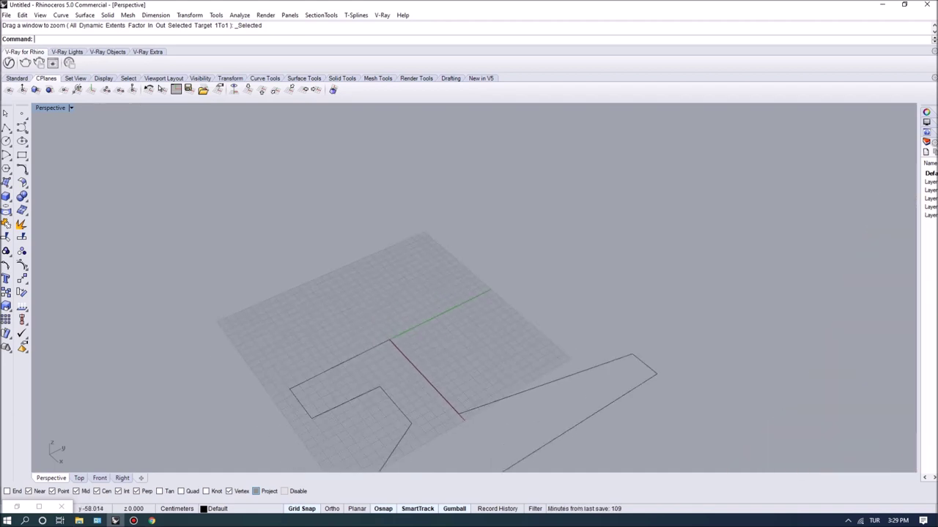
Draw a trial polyline with several corners beside the construction plane grid, and delete it.
{"action": "left_click", "coordinate": [6, 127]}
{"action": "left_click", "coordinate": [305, 230]}
{"action": "left_click", "coordinate": [350, 191]}
{"action": "left_click", "coordinate": [415, 199]}
{"action": "left_click", "coordinate": [403, 255]}
{"action": "left_click", "coordinate": [291, 265]}
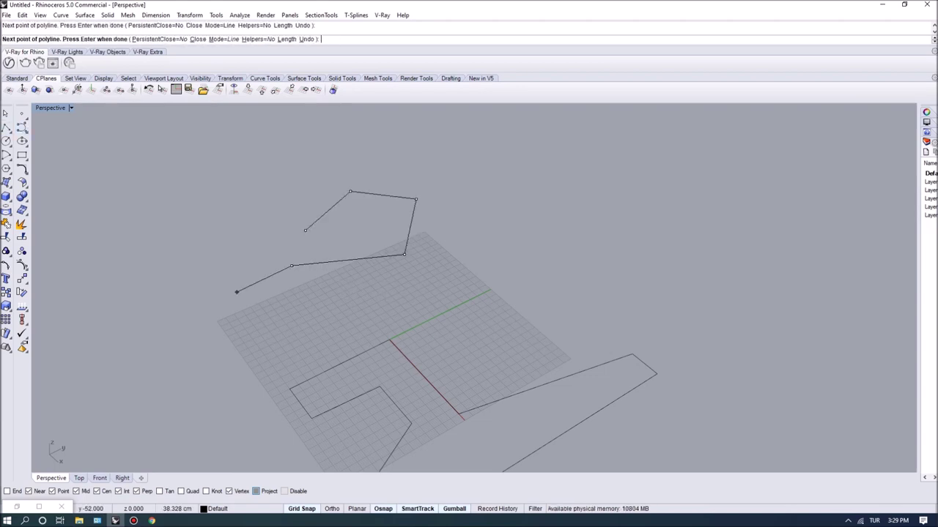
{"action": "left_click", "coordinate": [217, 253]}
{"action": "key", "text": "Return"}
{"action": "right_click_drag", "start_coordinate": [432, 249], "coordinate": [548, 203]}
{"action": "left_click_drag", "start_coordinate": [346, 344], "coordinate": [293, 322]}
{"action": "key", "text": "Delete"}
Select the wavy guide curve and zoom the Perspective viewport to it.
{"action": "scroll", "coordinate": [432, 285], "scroll_direction": "down", "scroll_amount": 10}
{"action": "right_click_drag", "start_coordinate": [432, 286], "coordinate": [507, 395]}
{"action": "left_click", "coordinate": [264, 213]}
{"action": "type", "text": "ZS"}
{"action": "key", "text": "Return"}
{"action": "key", "text": "Escape"}
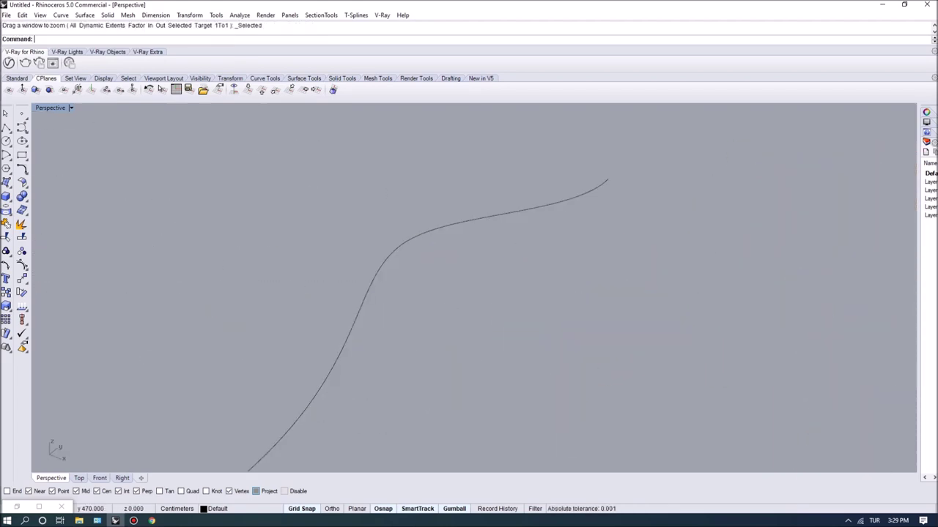
Examine how the guide curve lies relative to the three flat bench profiles from several angles.
{"action": "scroll", "coordinate": [432, 286], "scroll_direction": "down", "scroll_amount": 4}
{"action": "right_click_drag", "start_coordinate": [411, 308], "coordinate": [432, 220], "text": "shift"}
{"action": "right_click_drag", "start_coordinate": [359, 242], "coordinate": [323, 227]}
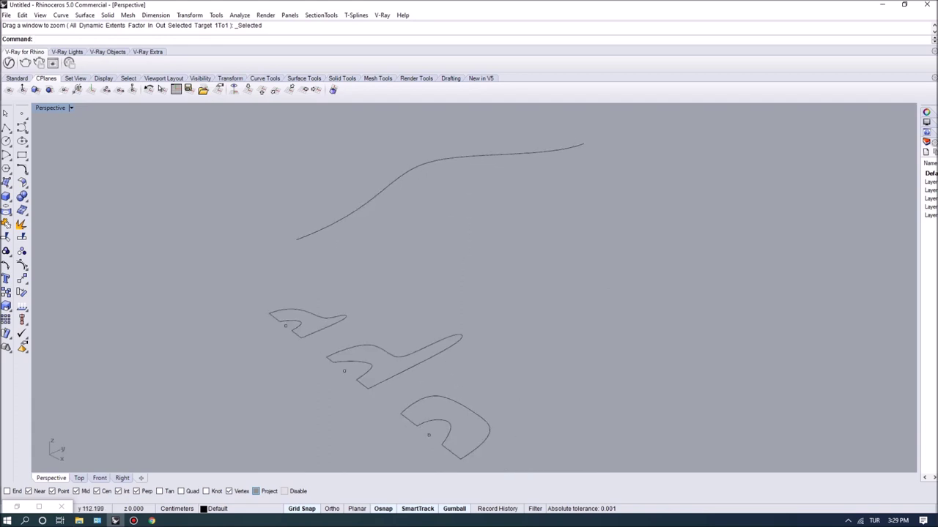
{"action": "scroll", "coordinate": [322, 227], "scroll_direction": "down", "scroll_amount": 7}
{"action": "scroll", "coordinate": [315, 216], "scroll_direction": "up", "scroll_amount": 5}
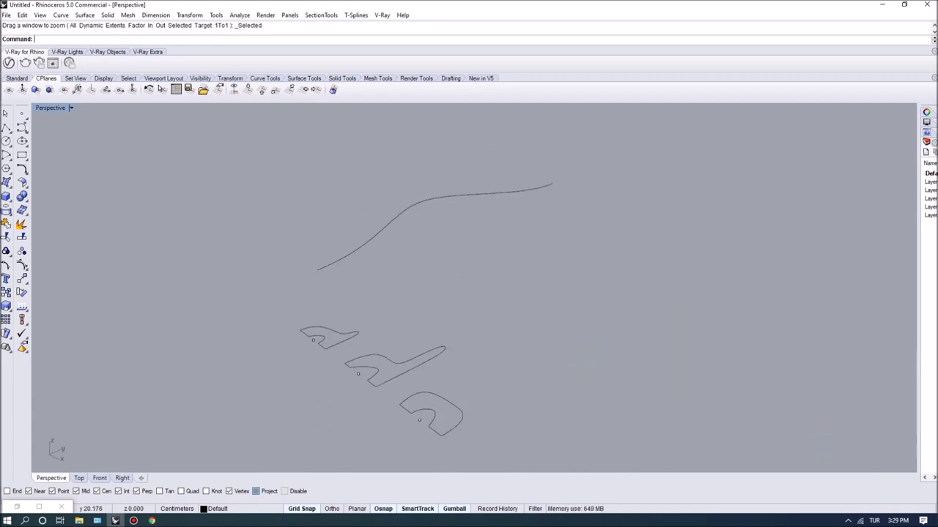
{"action": "right_click_drag", "start_coordinate": [432, 286], "coordinate": [414, 275]}
{"action": "right_click_drag", "start_coordinate": [373, 315], "coordinate": [359, 337]}
{"action": "scroll", "coordinate": [344, 348], "scroll_direction": "up", "scroll_amount": 2}
{"action": "scroll", "coordinate": [344, 348], "scroll_direction": "down", "scroll_amount": 2}
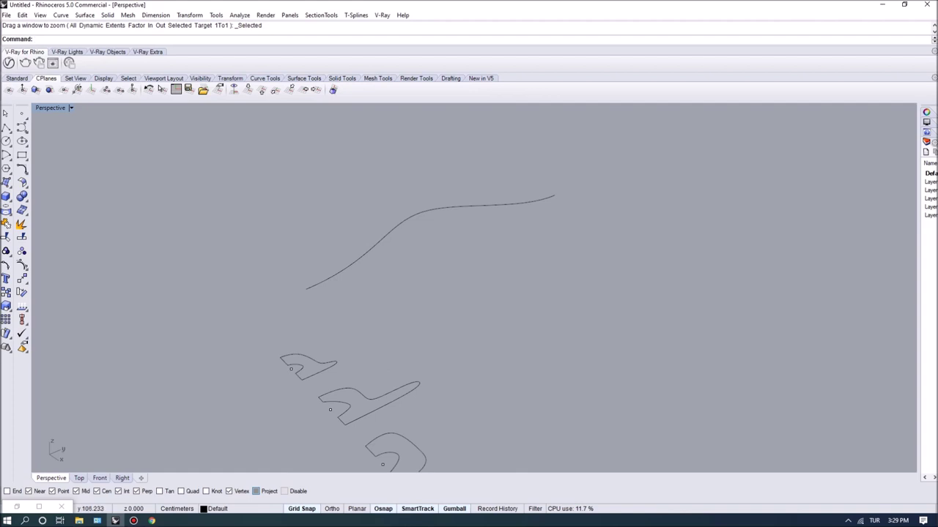
{"action": "scroll", "coordinate": [427, 209], "scroll_direction": "down", "scroll_amount": 4}
{"action": "scroll", "coordinate": [417, 234], "scroll_direction": "up", "scroll_amount": 6}
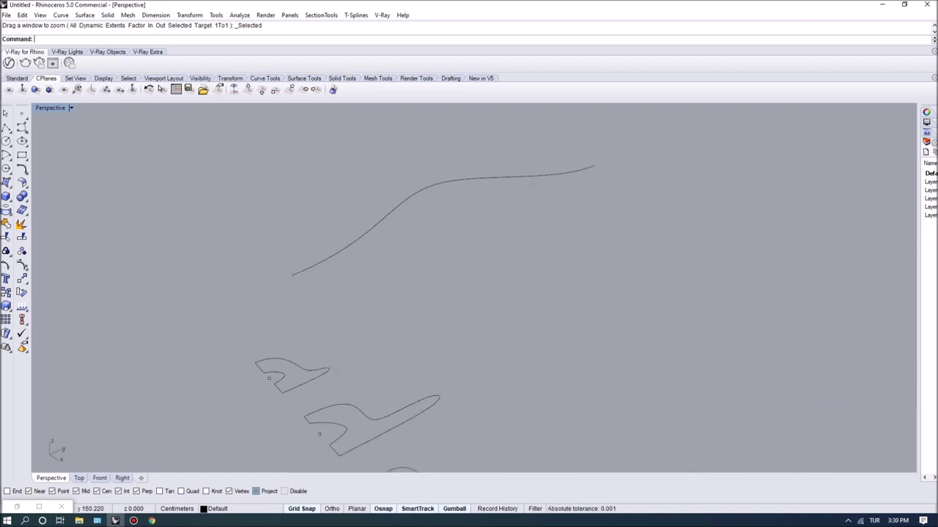
{"action": "right_click_drag", "start_coordinate": [468, 256], "coordinate": [410, 282]}
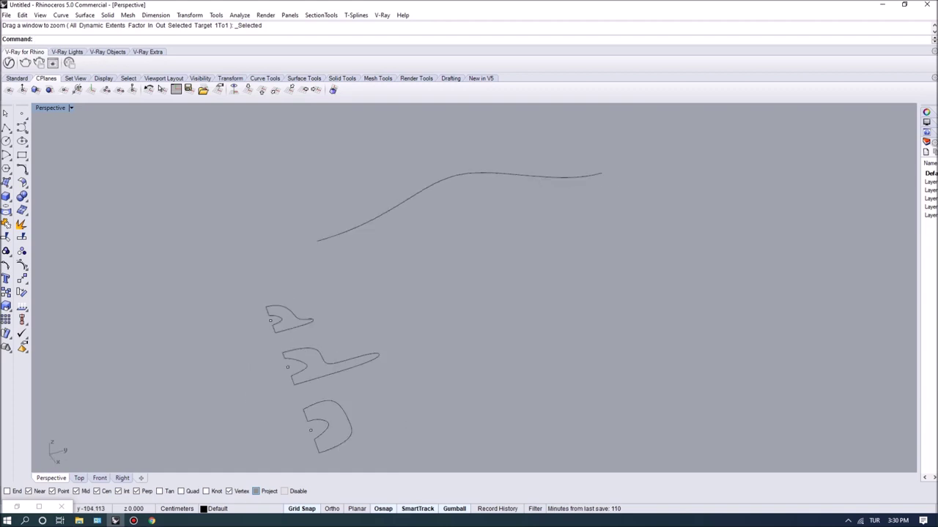
{"action": "right_click_drag", "start_coordinate": [411, 282], "coordinate": [476, 284]}
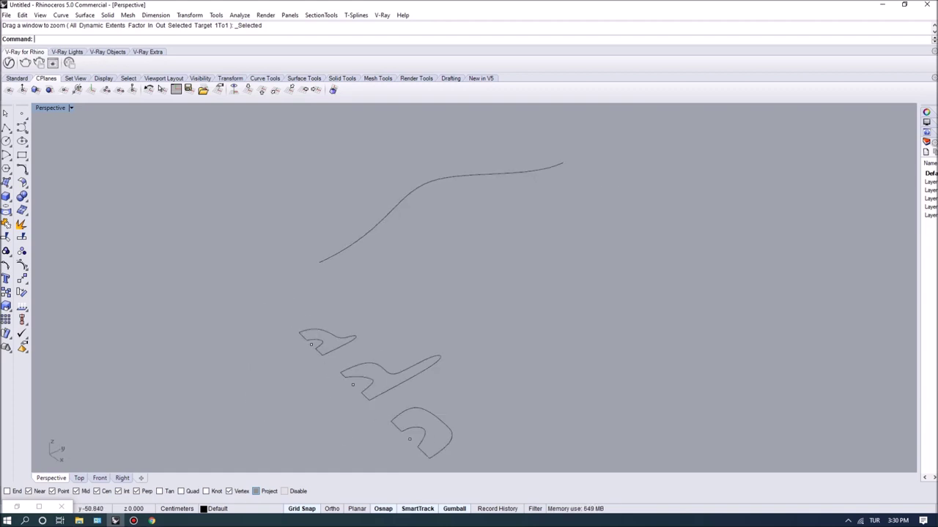
{"action": "right_click_drag", "start_coordinate": [469, 284], "coordinate": [366, 278]}
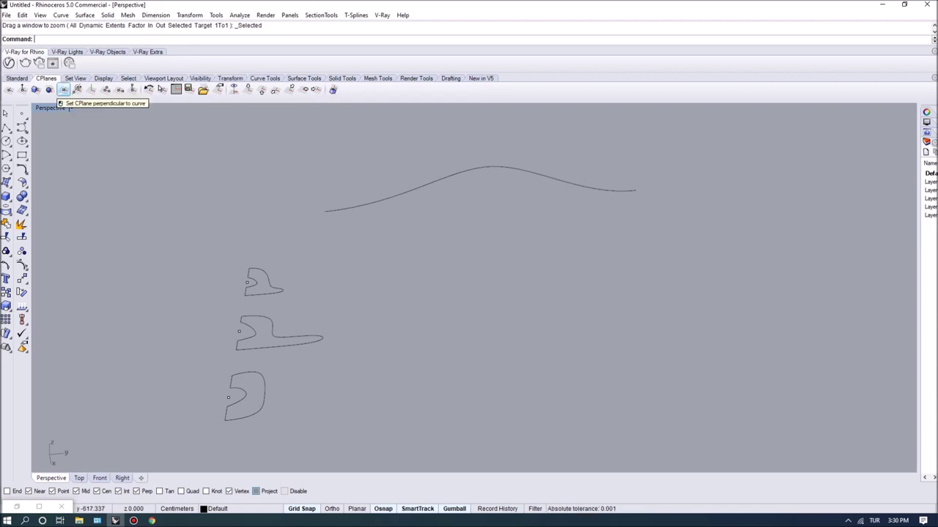
Set the construction plane perpendicular to the wavy guide curve, with its origin at the curve's end nearest the flat profiles.
{"action": "left_click", "coordinate": [63, 90]}
{"action": "right_click_drag", "start_coordinate": [293, 253], "coordinate": [352, 274]}
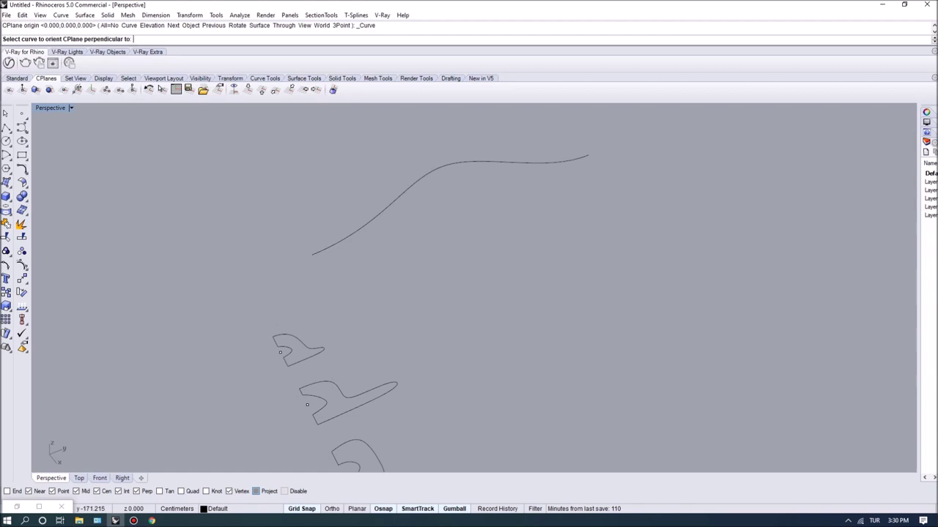
{"action": "right_click_drag", "start_coordinate": [351, 293], "coordinate": [395, 291]}
{"action": "left_click", "coordinate": [365, 226]}
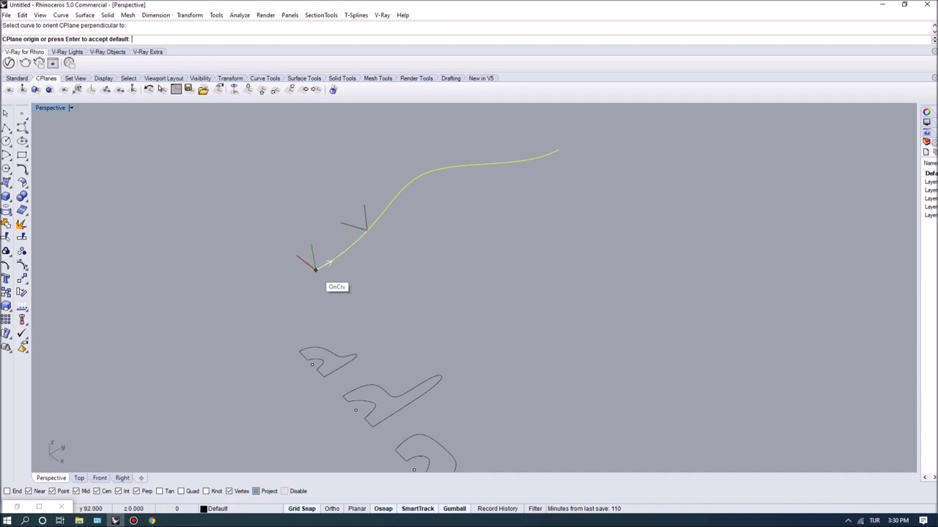
{"action": "left_click", "coordinate": [316, 270]}
{"action": "right_click_drag", "start_coordinate": [316, 270], "coordinate": [384, 247]}
{"action": "scroll", "coordinate": [345, 253], "scroll_direction": "up", "scroll_amount": 5}
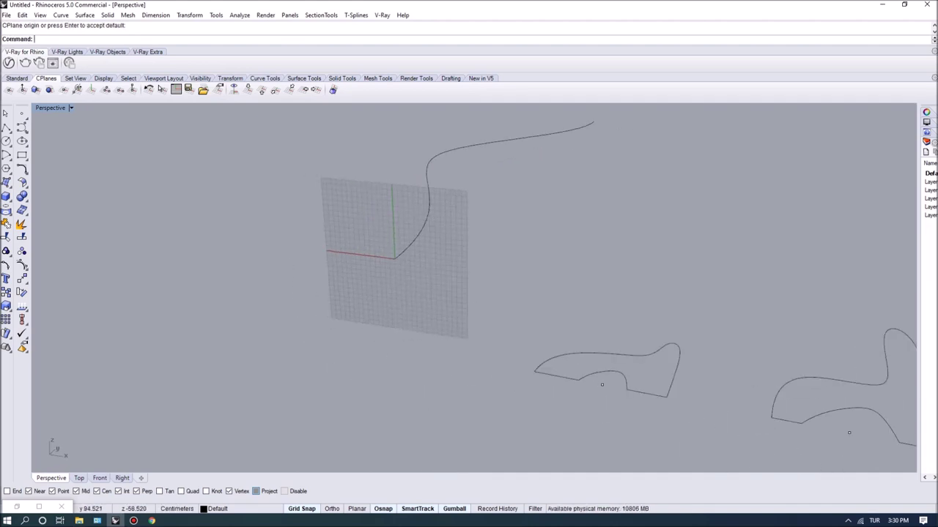
Examine how the upright construction plane at the guide curve's end relates to the three flat profiles.
{"action": "right_click_drag", "start_coordinate": [429, 223], "coordinate": [371, 211]}
{"action": "scroll", "coordinate": [371, 211], "scroll_direction": "down", "scroll_amount": 10}
{"action": "scroll", "coordinate": [628, 243], "scroll_direction": "up", "scroll_amount": 8}
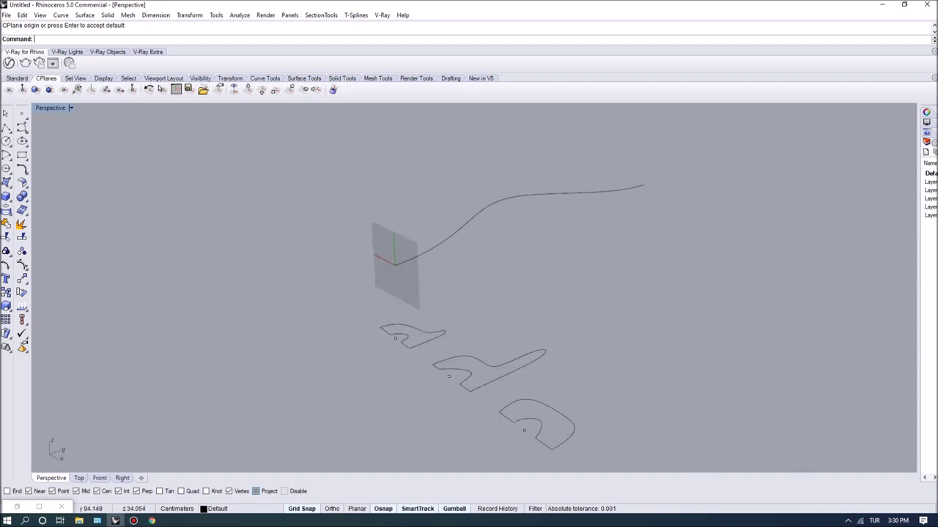
{"action": "scroll", "coordinate": [408, 327], "scroll_direction": "up", "scroll_amount": 3}
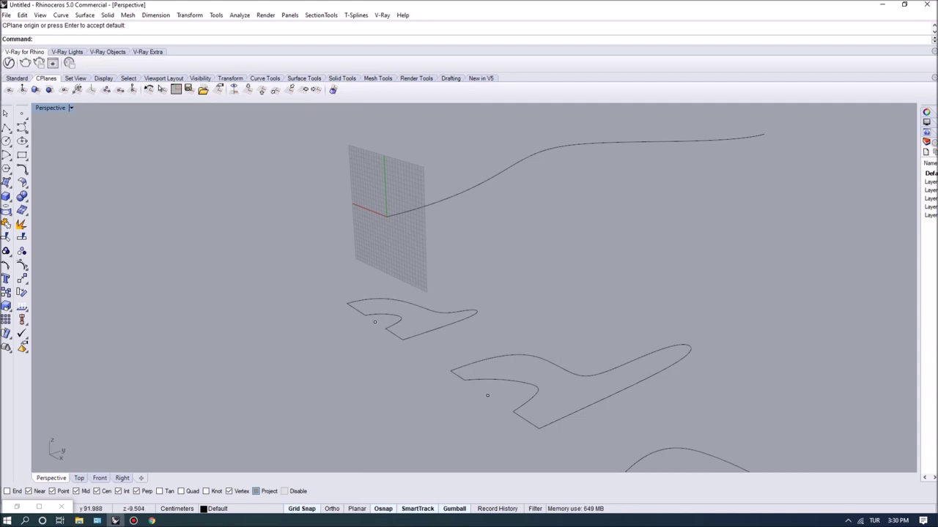
{"action": "right_click_drag", "start_coordinate": [408, 326], "coordinate": [416, 340]}
{"action": "right_click_drag", "start_coordinate": [487, 267], "coordinate": [498, 245]}
{"action": "scroll", "coordinate": [498, 246], "scroll_direction": "up", "scroll_amount": 1}
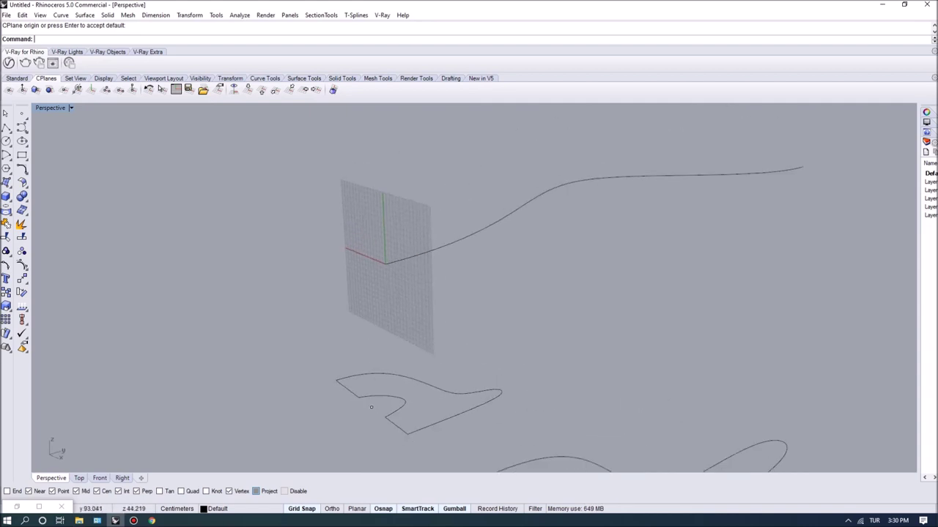
{"action": "scroll", "coordinate": [498, 244], "scroll_direction": "down", "scroll_amount": 2}
{"action": "scroll", "coordinate": [487, 238], "scroll_direction": "up", "scroll_amount": 1}
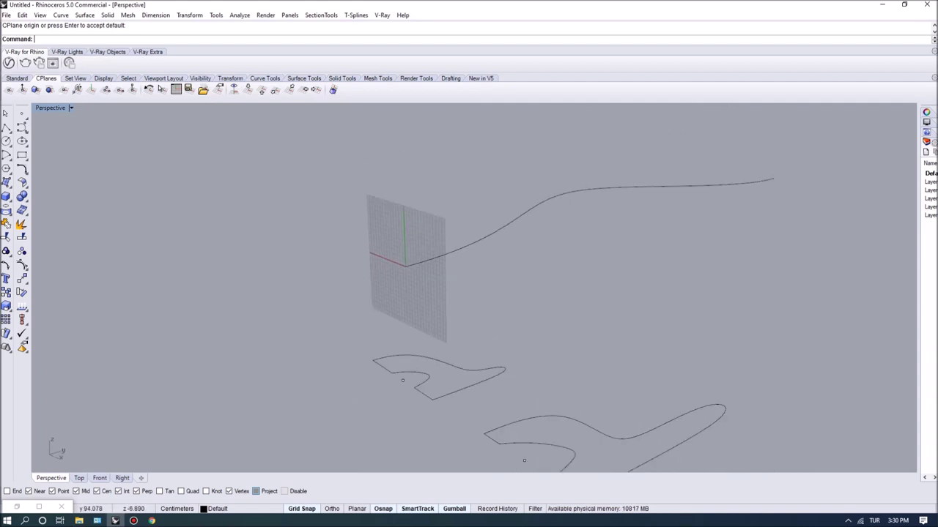
Start Orient3Pt on the smallest profile with its point, taking the point, the outer base corner and a spot on the long edge as references.
{"action": "type", "text": "Orient3Pt"}
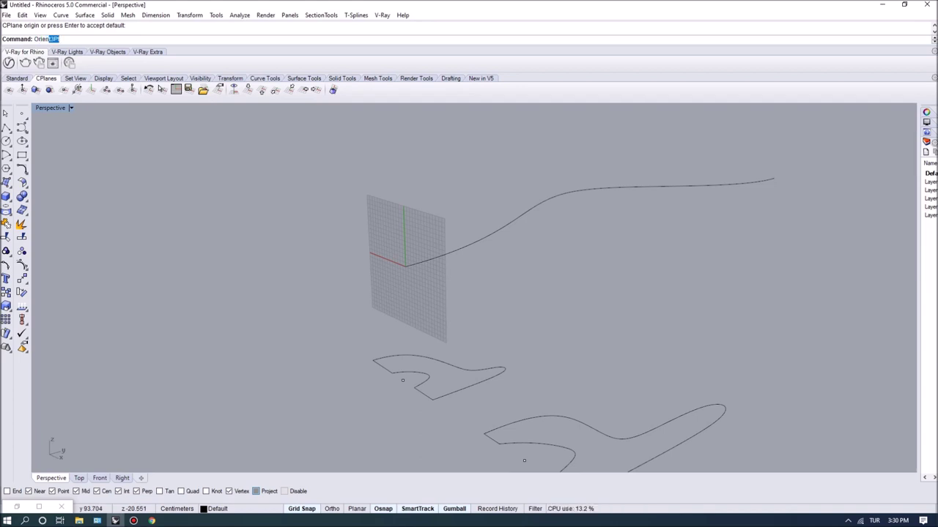
{"action": "key", "text": "Return"}
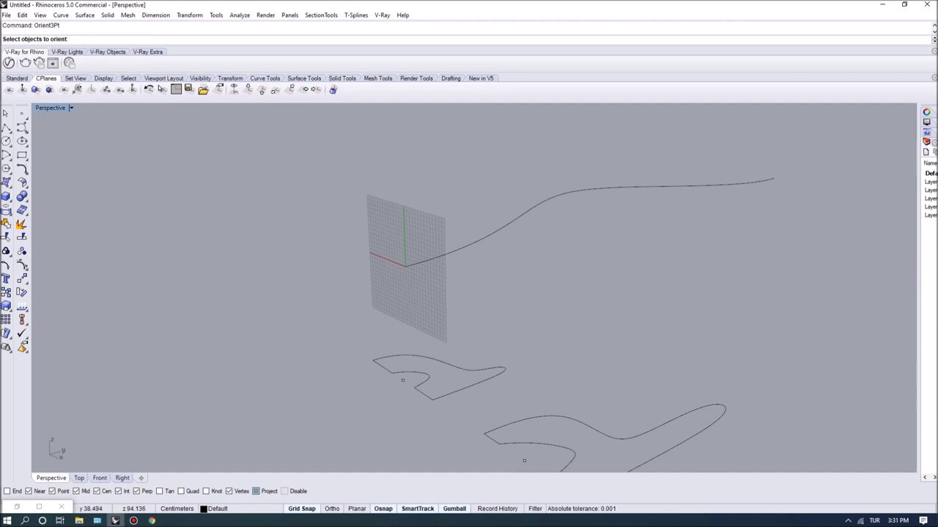
{"action": "left_click_drag", "start_coordinate": [373, 352], "coordinate": [370, 346]}
{"action": "key", "text": "Return"}
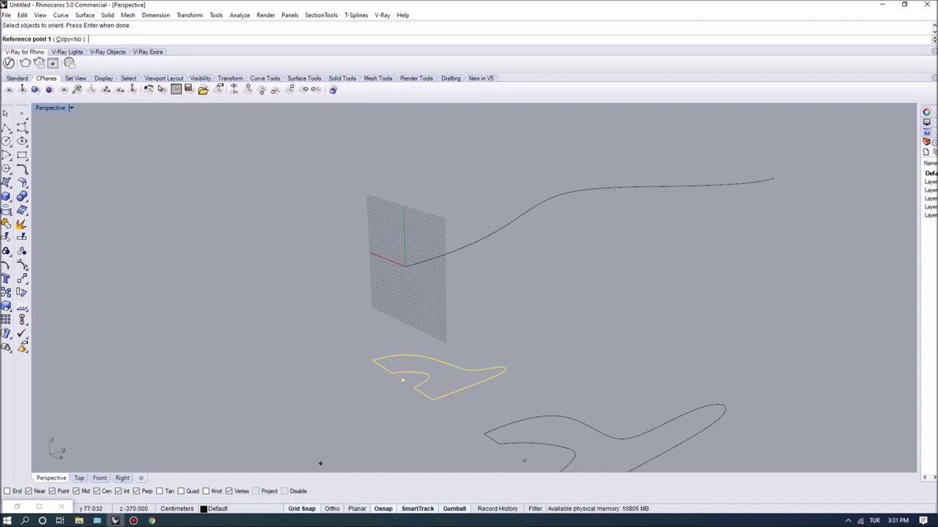
{"action": "scroll", "coordinate": [412, 390], "scroll_direction": "up", "scroll_amount": 3}
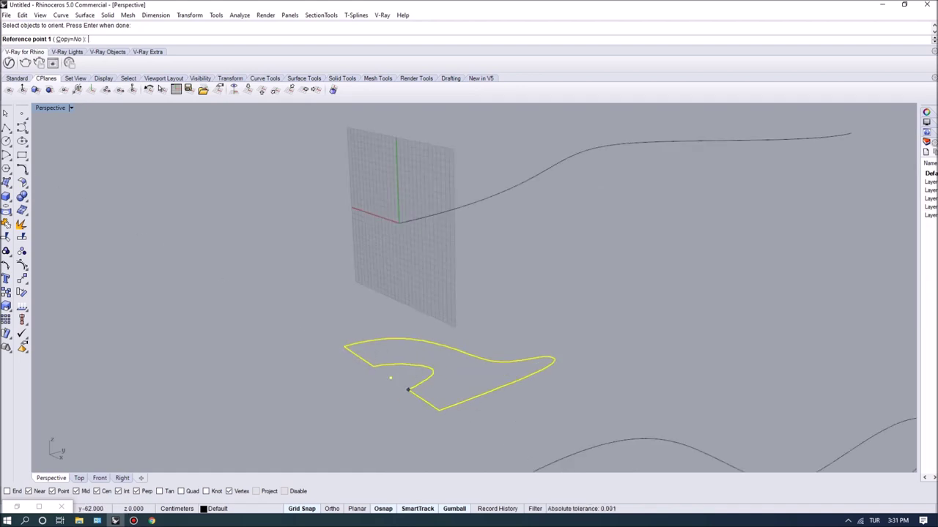
{"action": "left_click", "coordinate": [391, 378]}
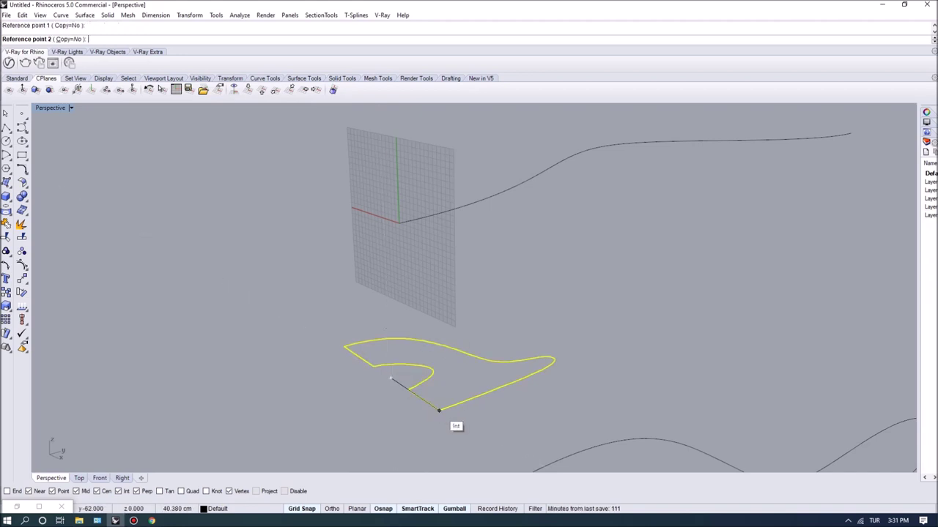
{"action": "left_click", "coordinate": [438, 410]}
{"action": "left_click", "coordinate": [505, 380]}
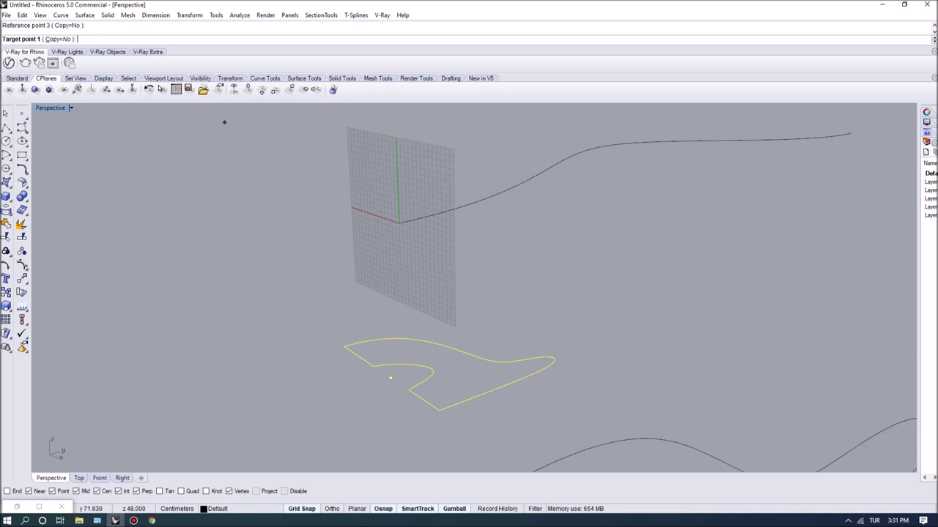
Enable Project snapping and stand the small profile upright on the construction plane, with its point at the guide curve's end.
{"action": "scroll", "coordinate": [224, 123], "scroll_direction": "up", "scroll_amount": 2}
{"action": "scroll", "coordinate": [356, 279], "scroll_direction": "down", "scroll_amount": 2}
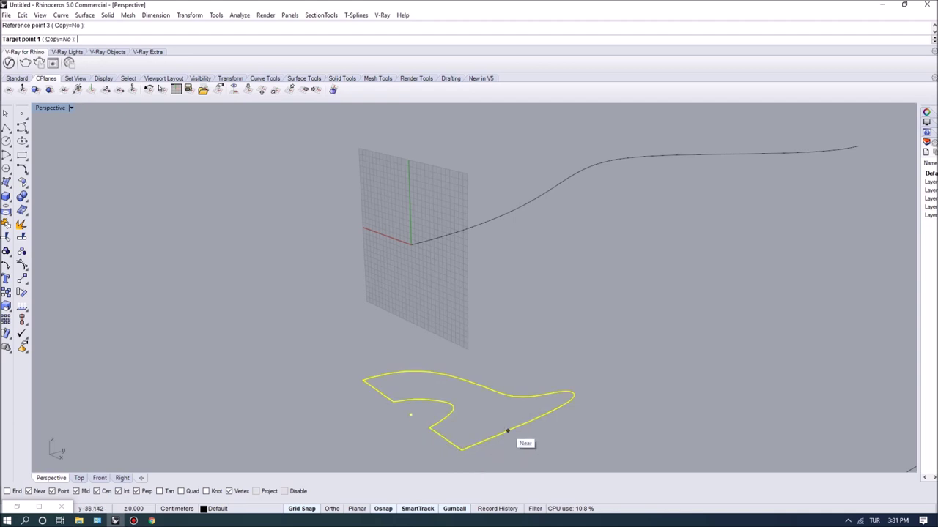
{"action": "scroll", "coordinate": [425, 253], "scroll_direction": "up", "scroll_amount": 3}
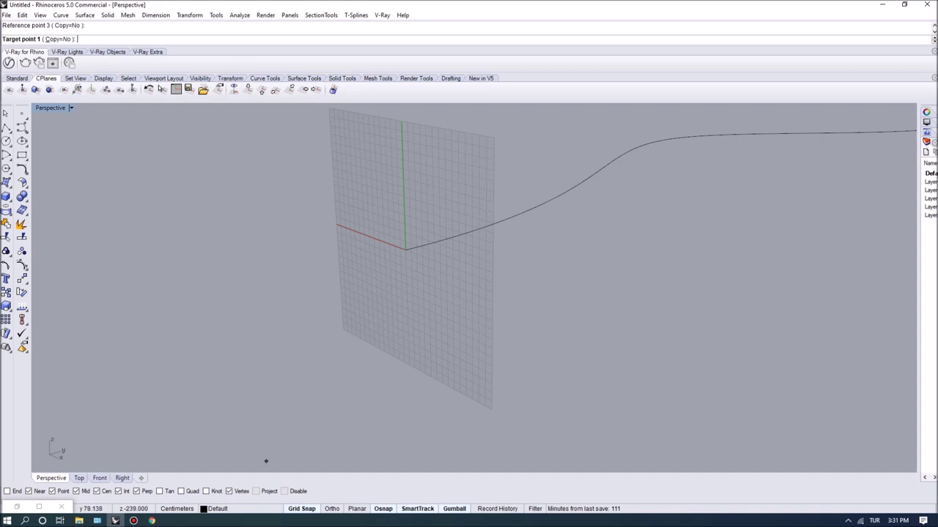
{"action": "left_click", "coordinate": [256, 492]}
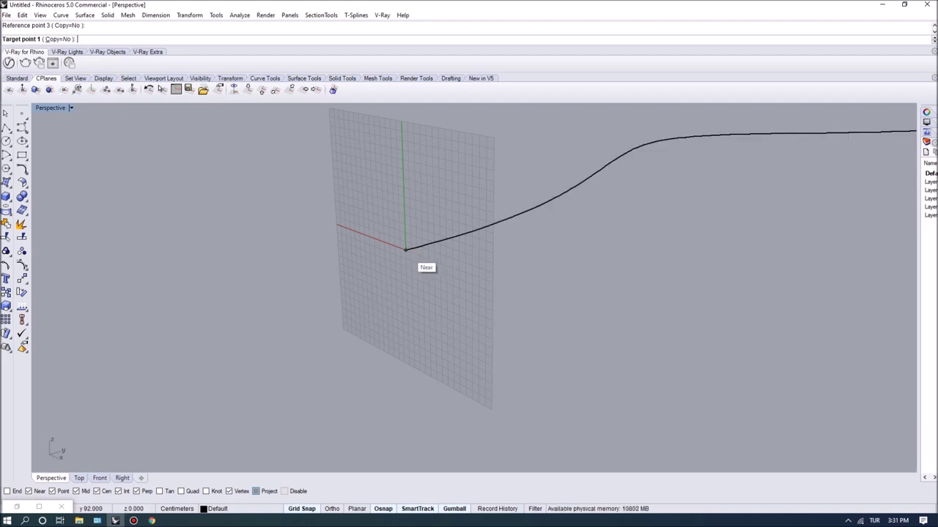
{"action": "left_click", "coordinate": [409, 253]}
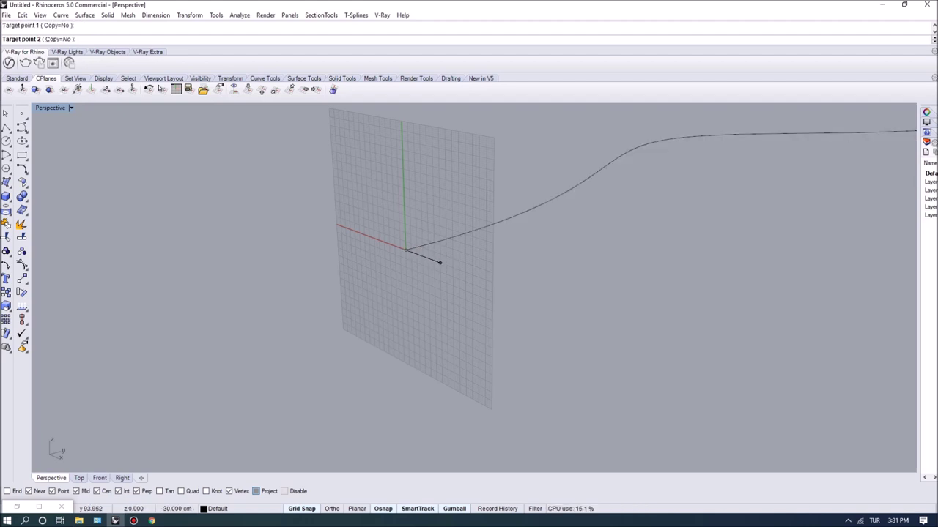
{"action": "left_click", "coordinate": [441, 262]}
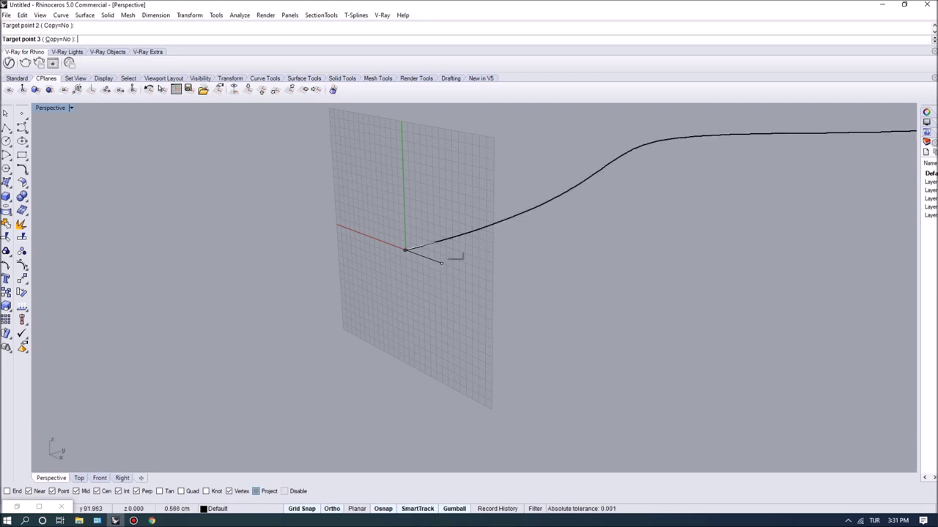
{"action": "left_click", "coordinate": [440, 210]}
Set the construction plane perpendicular to the guide curve at a point near the middle of its length.
{"action": "right_click_drag", "start_coordinate": [440, 220], "coordinate": [345, 220]}
{"action": "scroll", "coordinate": [440, 235], "scroll_direction": "down", "scroll_amount": 5}
{"action": "right_click_drag", "start_coordinate": [352, 399], "coordinate": [457, 451]}
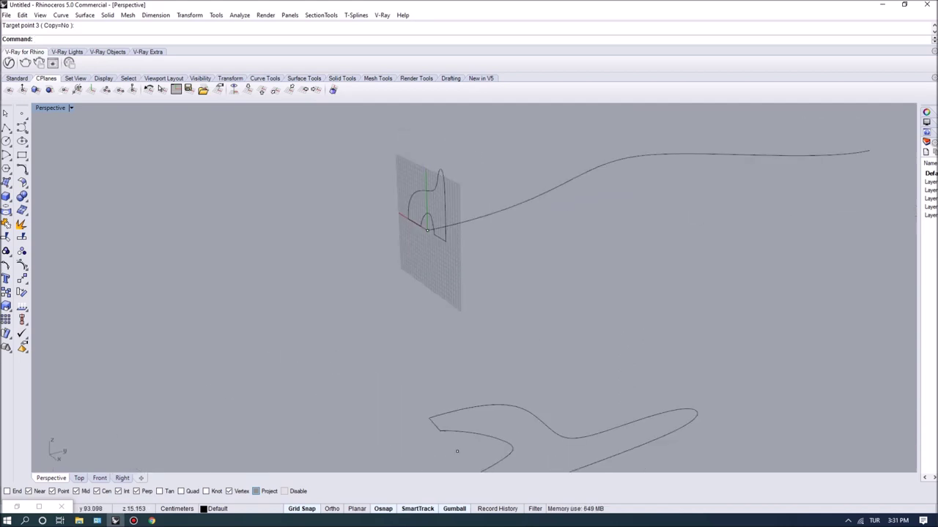
{"action": "scroll", "coordinate": [468, 293], "scroll_direction": "down", "scroll_amount": 5}
{"action": "right_click_drag", "start_coordinate": [469, 293], "coordinate": [440, 308], "text": "shift"}
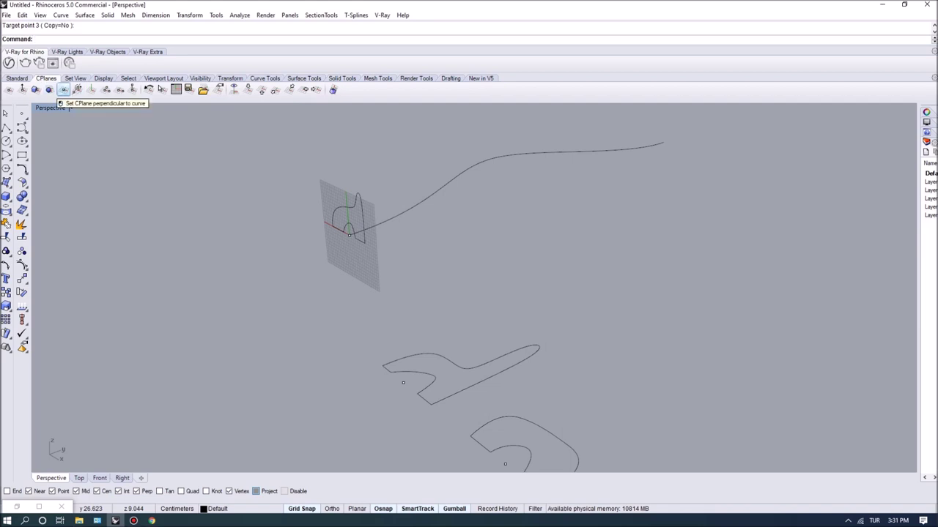
{"action": "left_click", "coordinate": [64, 90]}
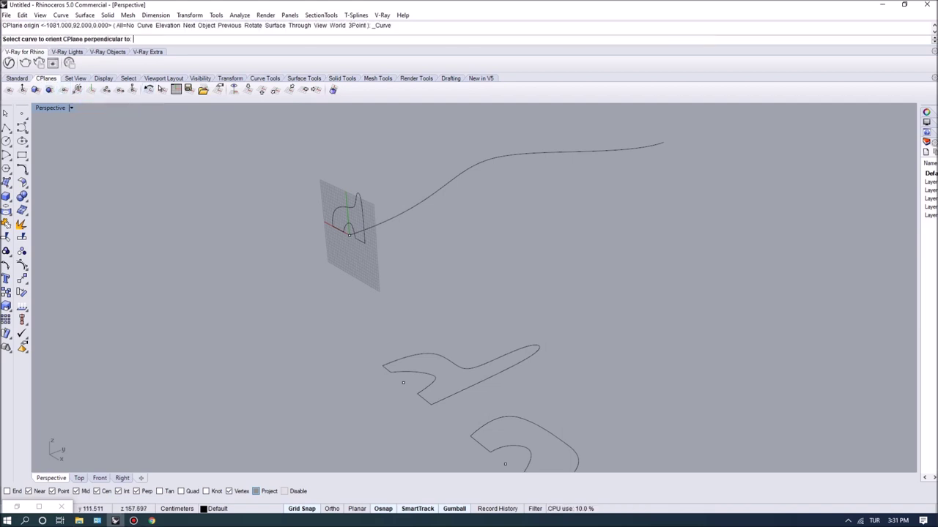
{"action": "left_click", "coordinate": [464, 172]}
{"action": "left_click", "coordinate": [471, 166]}
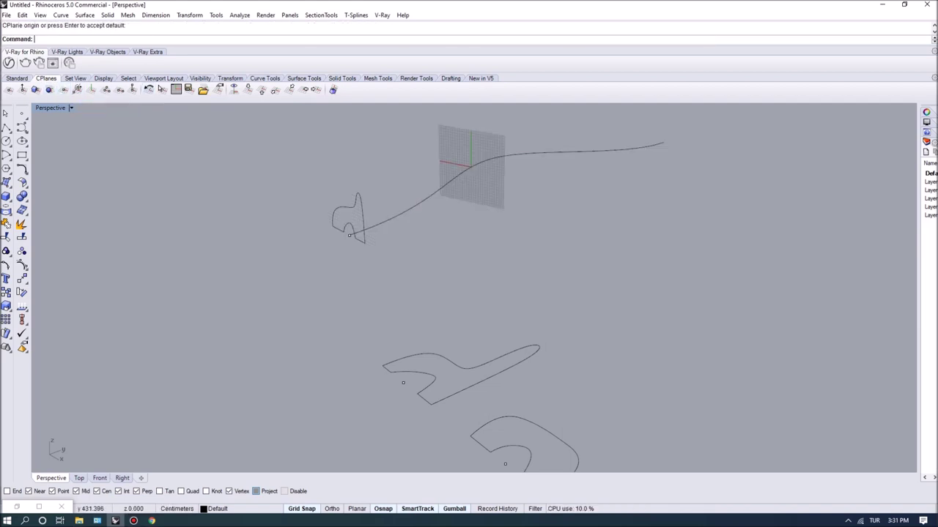
Repeat Orient3Pt for the long-backed profile and its point, referencing the point, the outer base corner and the long back edge.
{"action": "right_click_drag", "start_coordinate": [471, 198], "coordinate": [417, 224], "text": "shift"}
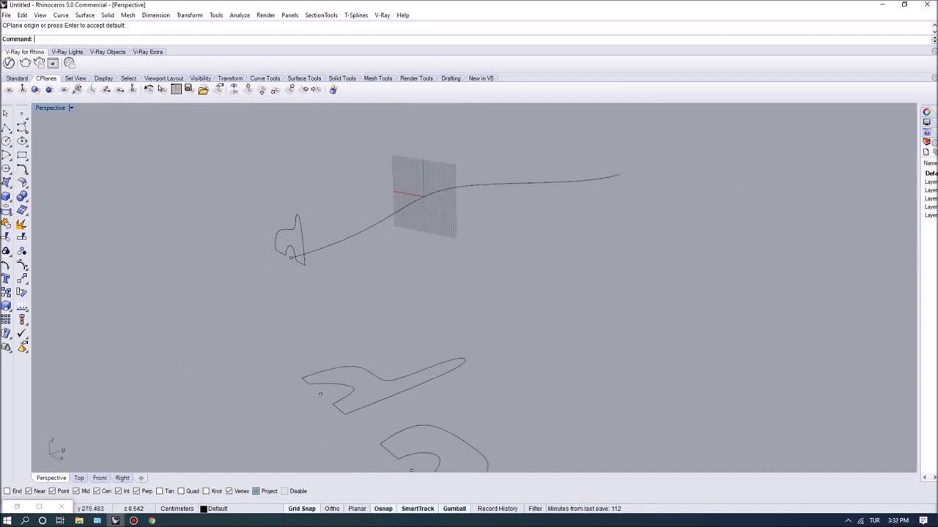
{"action": "key", "text": "Return"}
{"action": "left_click", "coordinate": [387, 380]}
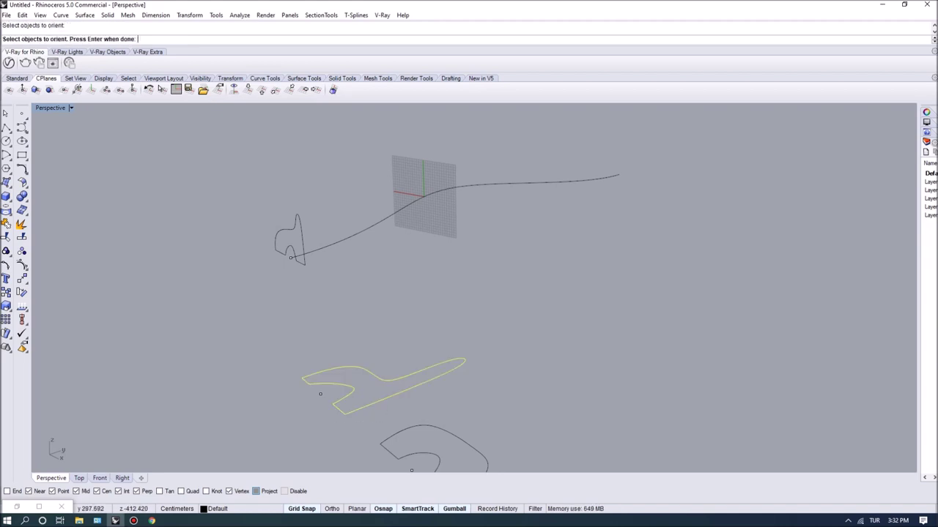
{"action": "key", "text": "Return"}
{"action": "scroll", "coordinate": [281, 391], "scroll_direction": "up", "scroll_amount": 3}
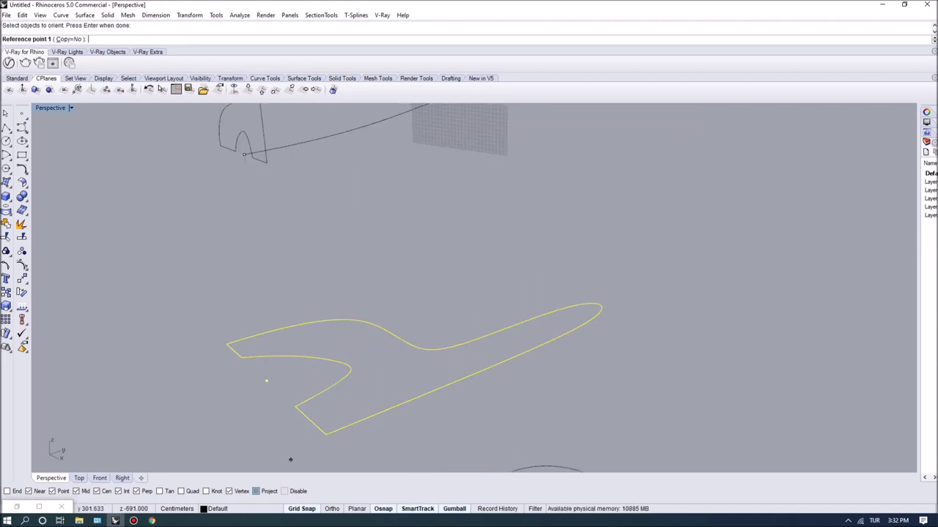
{"action": "left_click", "coordinate": [267, 380]}
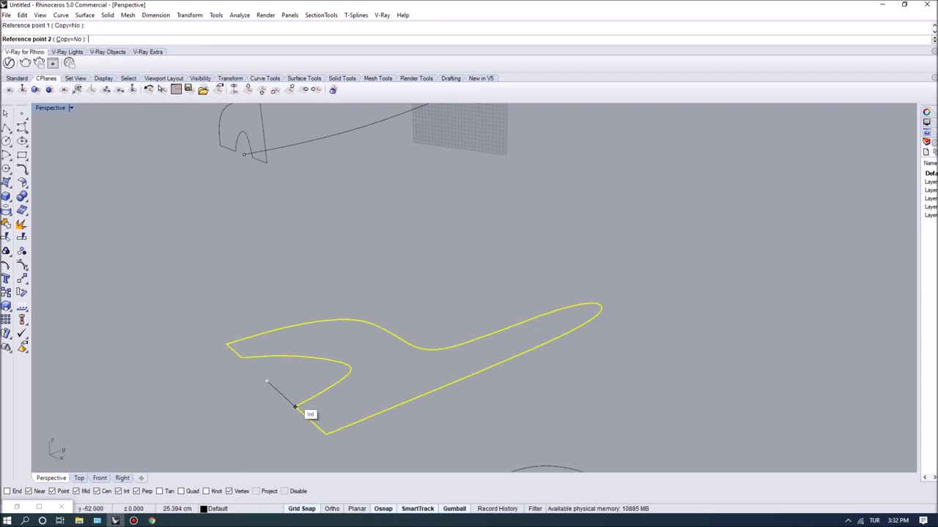
{"action": "left_click", "coordinate": [326, 433]}
{"action": "left_click", "coordinate": [434, 392]}
Place the long-backed profile upright on the mid-curve construction plane, with its point at the plane origin.
{"action": "scroll", "coordinate": [399, 381], "scroll_direction": "down", "scroll_amount": 5}
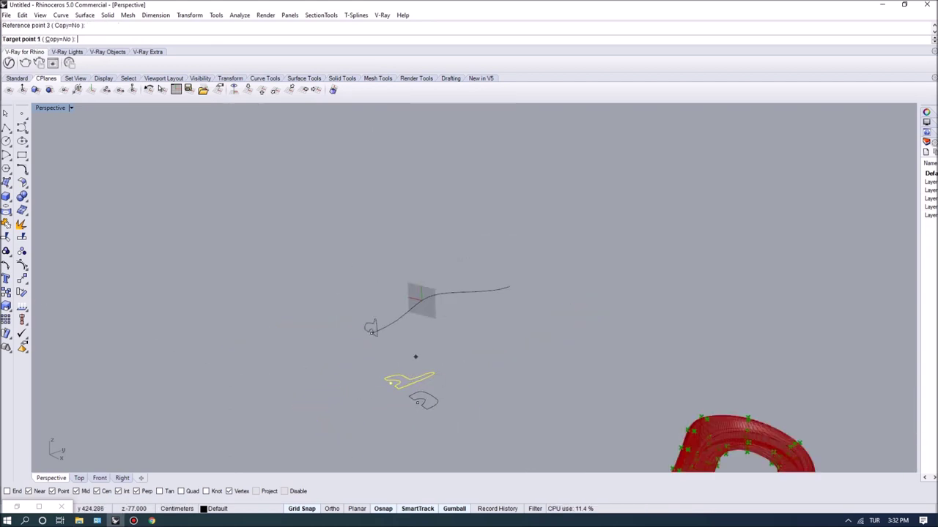
{"action": "scroll", "coordinate": [406, 313], "scroll_direction": "up", "scroll_amount": 3}
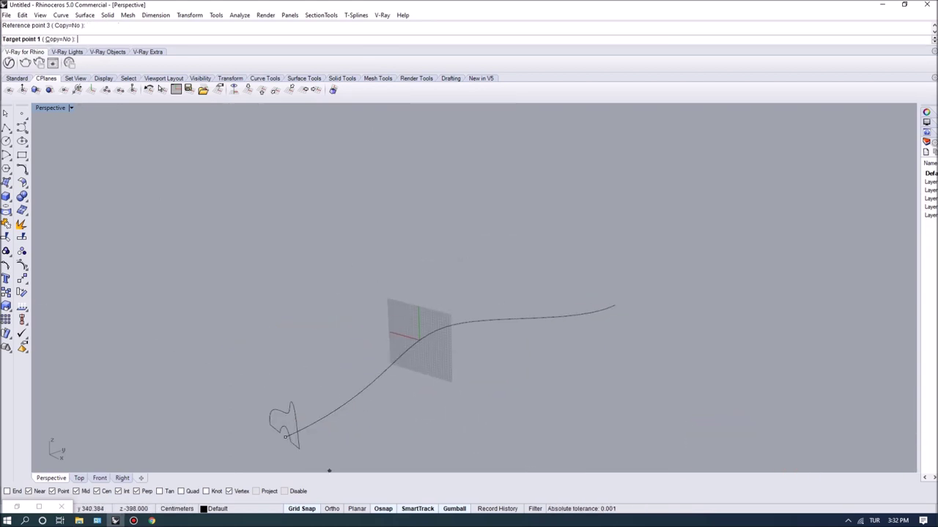
{"action": "scroll", "coordinate": [416, 331], "scroll_direction": "up", "scroll_amount": 3}
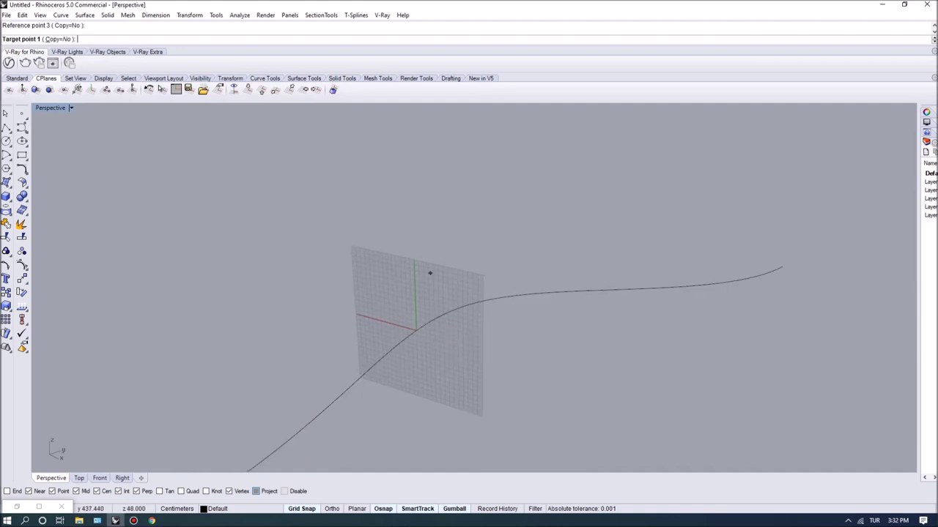
{"action": "left_click", "coordinate": [416, 331]}
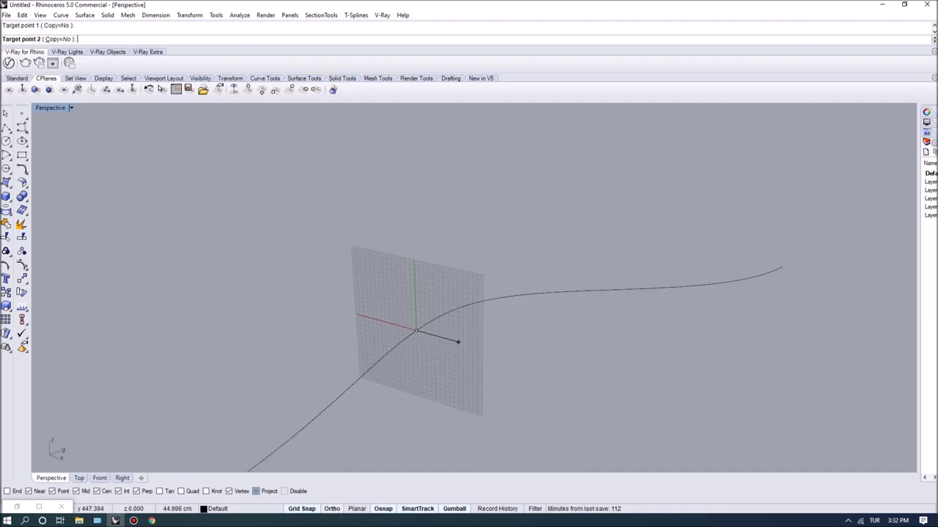
{"action": "left_click", "coordinate": [449, 298]}
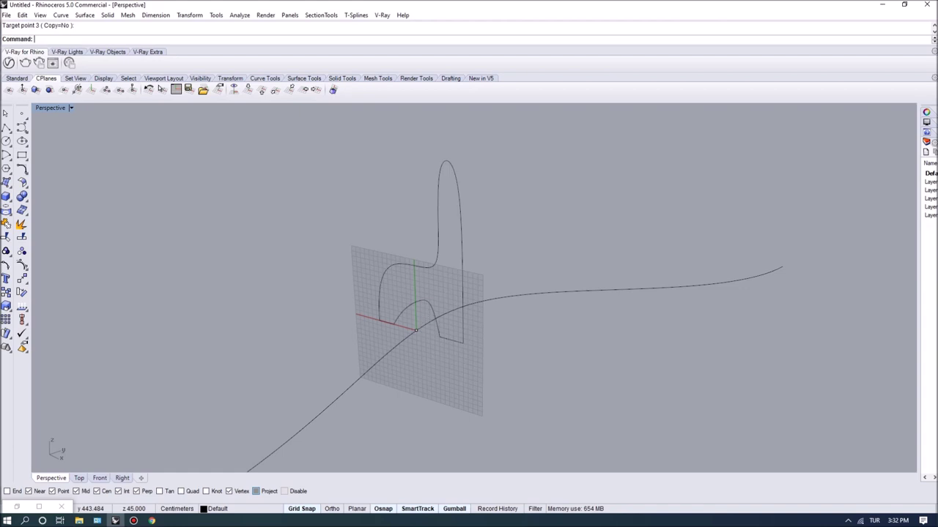
Set the construction plane perpendicular to the guide curve at its far free end.
{"action": "scroll", "coordinate": [455, 259], "scroll_direction": "down", "scroll_amount": 7}
{"action": "right_click_drag", "start_coordinate": [456, 259], "coordinate": [465, 300]}
{"action": "right_click_drag", "start_coordinate": [330, 459], "coordinate": [364, 420]}
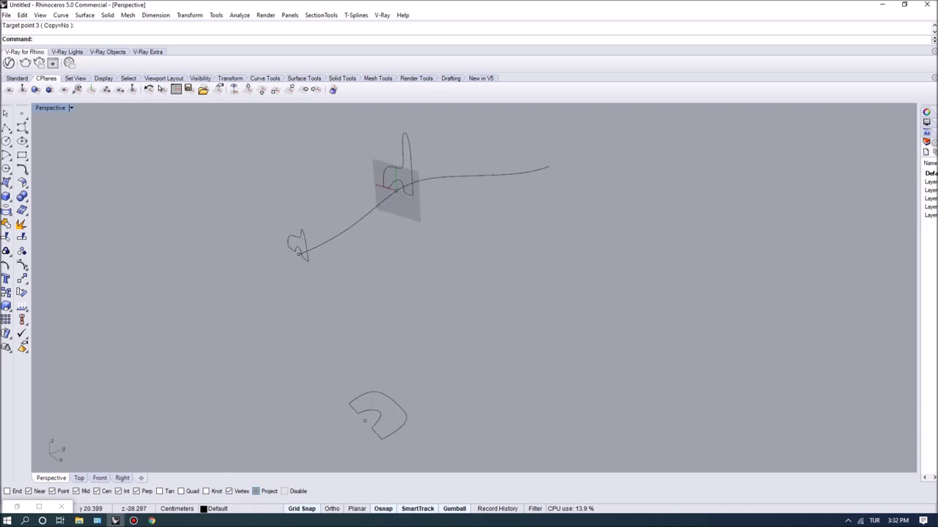
{"action": "left_click", "coordinate": [64, 89]}
{"action": "left_click", "coordinate": [546, 168]}
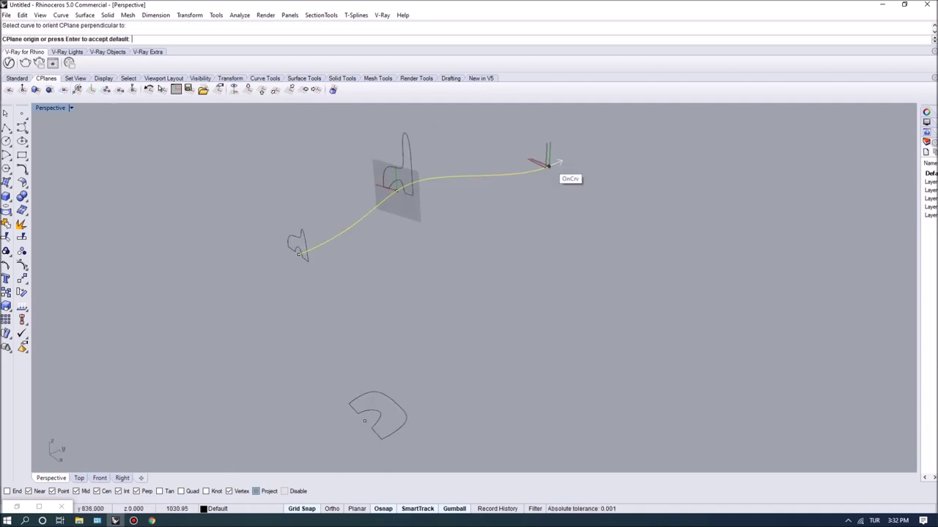
{"action": "left_click", "coordinate": [548, 165]}
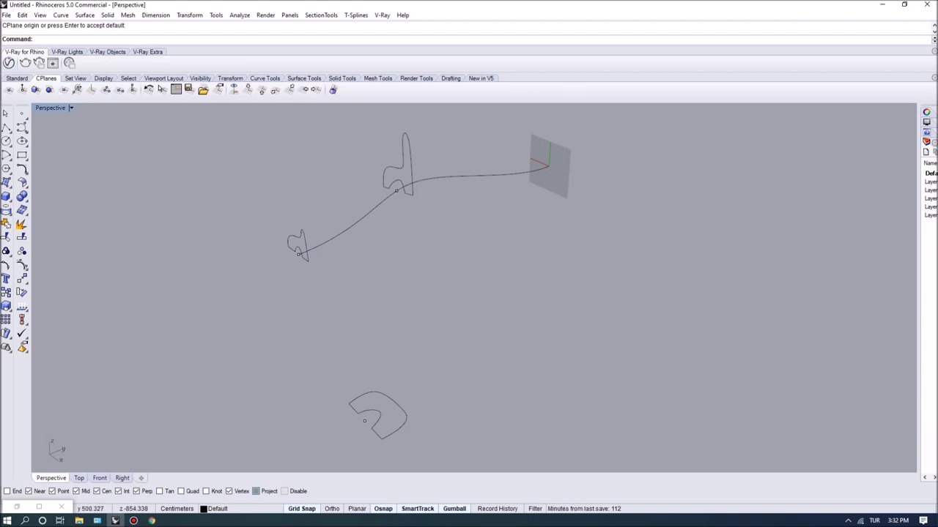
Run Orient3Pt on the arched profile and its point, referencing the point, the outer base corner and a third point beyond the arch's outer side.
{"action": "type", "text": "Orient3Pt"}
{"action": "key", "text": "Return"}
{"action": "left_click_drag", "start_coordinate": [242, 312], "coordinate": [502, 469]}
{"action": "key", "text": "Return"}
{"action": "scroll", "coordinate": [386, 444], "scroll_direction": "up", "scroll_amount": 5}
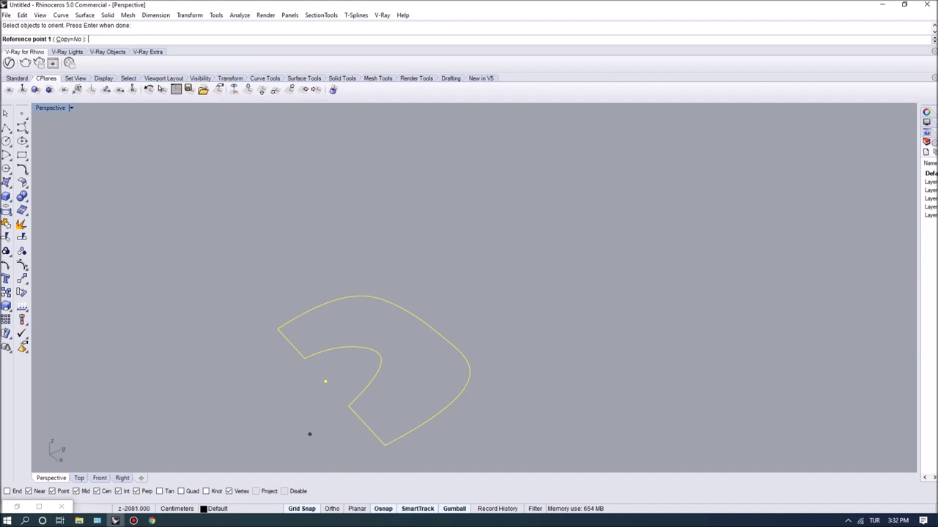
{"action": "left_click", "coordinate": [325, 382]}
{"action": "left_click", "coordinate": [385, 446]}
{"action": "left_click", "coordinate": [450, 429]}
Place the arched profile upright on the construction plane at the guide curve's far end, with its point at the plane origin.
{"action": "scroll", "coordinate": [377, 398], "scroll_direction": "down", "scroll_amount": 10}
{"action": "scroll", "coordinate": [483, 249], "scroll_direction": "up", "scroll_amount": 5}
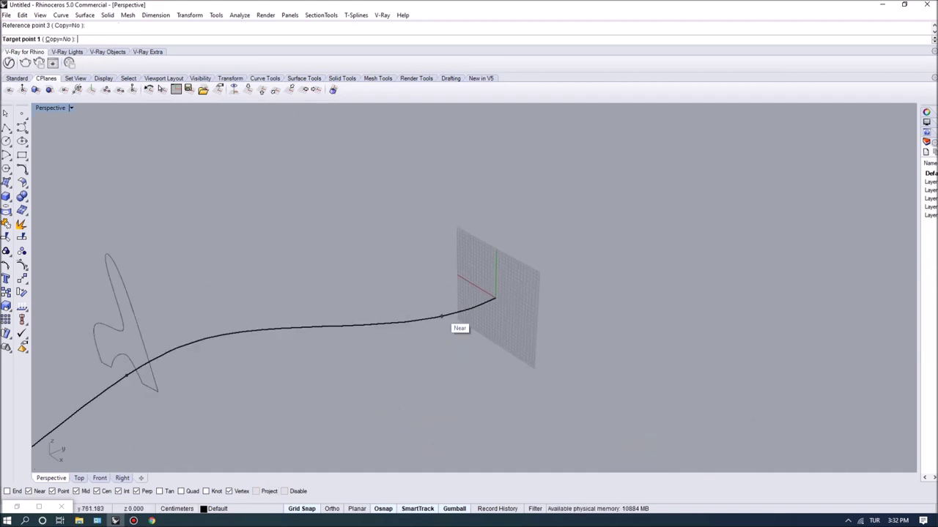
{"action": "scroll", "coordinate": [451, 327], "scroll_direction": "up", "scroll_amount": 2}
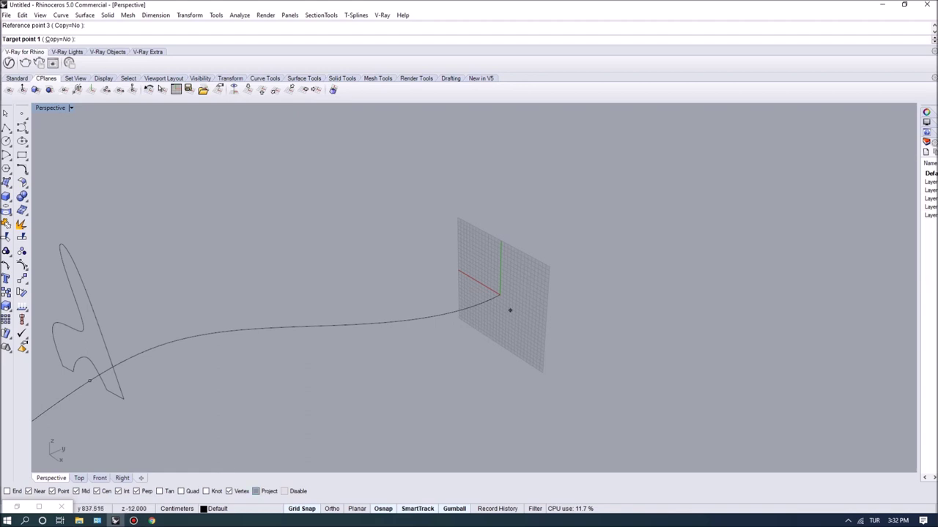
{"action": "left_click", "coordinate": [505, 303]}
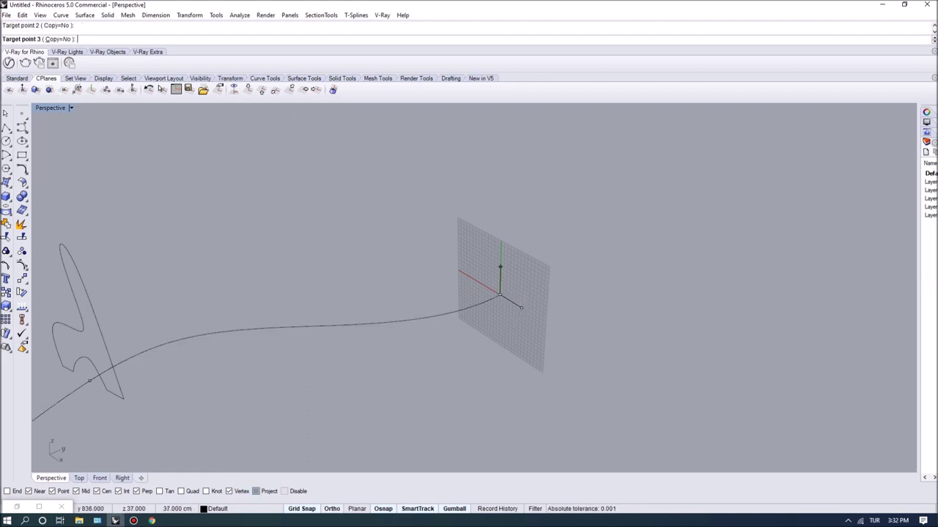
{"action": "key", "text": "Return"}
{"action": "scroll", "coordinate": [454, 205], "scroll_direction": "down", "scroll_amount": 8}
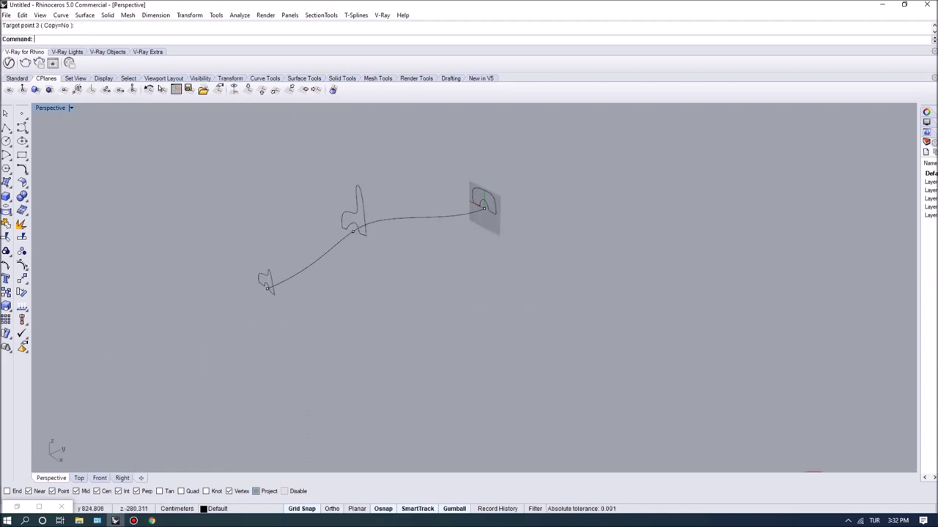
Sweep the three oriented profiles along the guide curve with a one-rail sweep, using Freeform style and no cross-section simplification.
{"action": "scroll", "coordinate": [431, 213], "scroll_direction": "up", "scroll_amount": 7}
{"action": "right_click_drag", "start_coordinate": [431, 214], "coordinate": [464, 293]}
{"action": "scroll", "coordinate": [453, 280], "scroll_direction": "down", "scroll_amount": 10}
{"action": "scroll", "coordinate": [465, 286], "scroll_direction": "up", "scroll_amount": 8}
{"action": "scroll", "coordinate": [484, 284], "scroll_direction": "up", "scroll_amount": 4}
{"action": "type", "text": "Swew"}
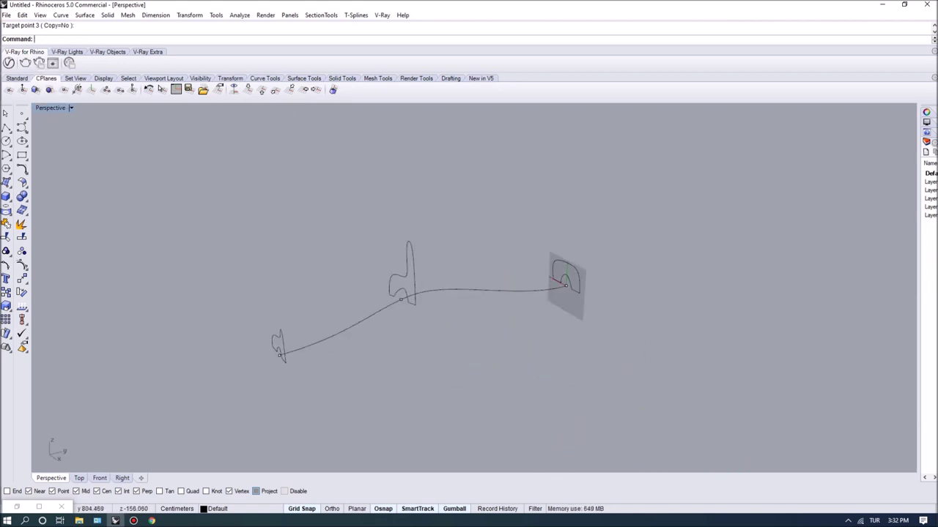
{"action": "key", "text": "Return"}
{"action": "left_click", "coordinate": [344, 332]}
{"action": "left_click", "coordinate": [283, 341]}
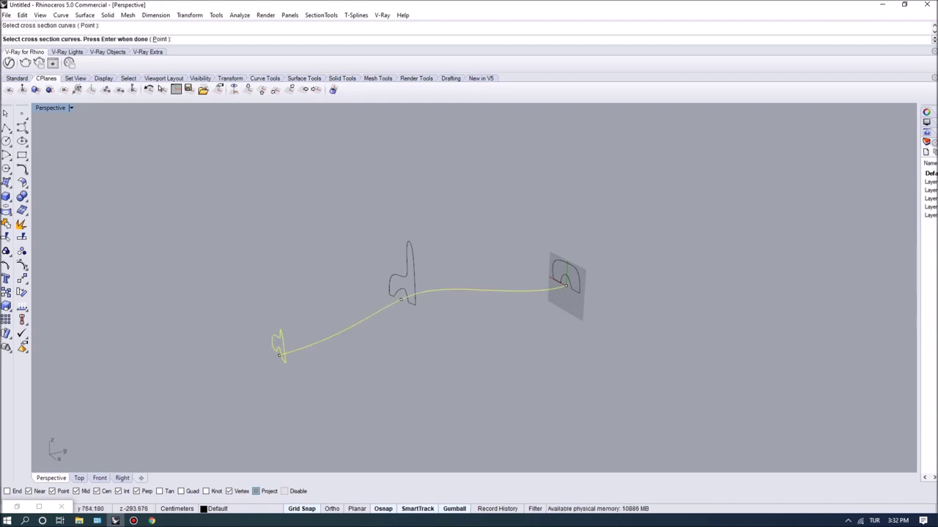
{"action": "left_click", "coordinate": [408, 271]}
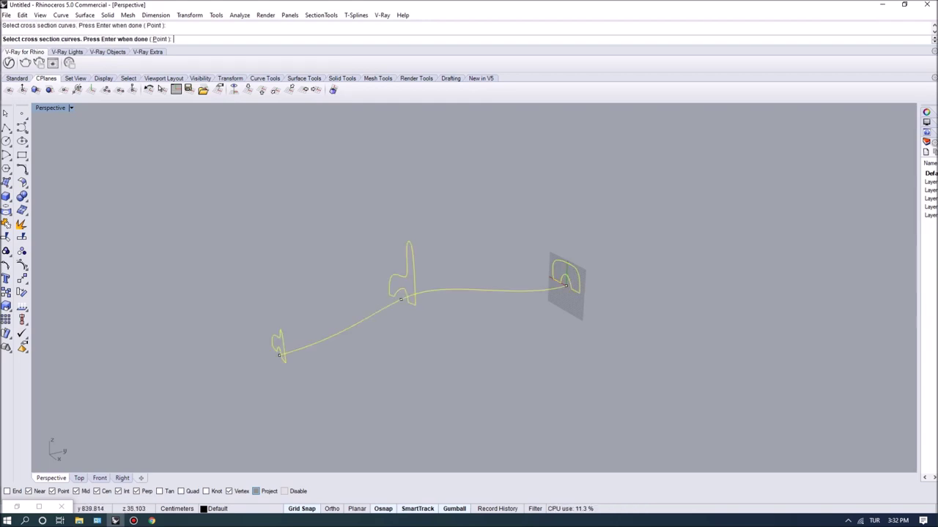
{"action": "key", "text": "Return"}
{"action": "key", "text": "Return"}
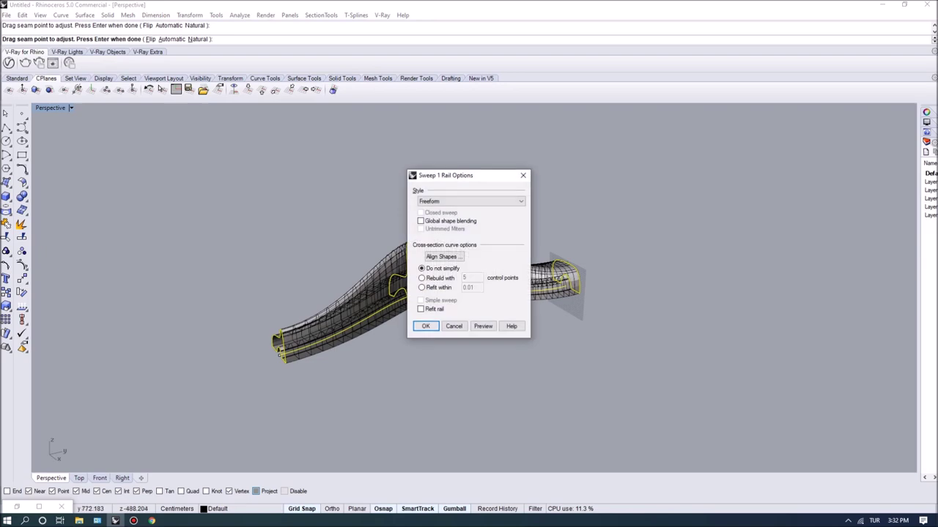
{"action": "key", "text": "Return"}
Examine the swept bench surface and its guide curve from several angles.
{"action": "right_click_drag", "start_coordinate": [307, 344], "coordinate": [381, 315]}
{"action": "scroll", "coordinate": [422, 330], "scroll_direction": "up", "scroll_amount": 6}
{"action": "scroll", "coordinate": [469, 293], "scroll_direction": "down", "scroll_amount": 4}
{"action": "scroll", "coordinate": [469, 293], "scroll_direction": "down", "scroll_amount": 5}
{"action": "right_click_drag", "start_coordinate": [439, 293], "coordinate": [462, 329]}
{"action": "scroll", "coordinate": [550, 366], "scroll_direction": "up", "scroll_amount": 6}
{"action": "right_click_drag", "start_coordinate": [550, 366], "coordinate": [447, 334]}
{"action": "scroll", "coordinate": [411, 381], "scroll_direction": "up", "scroll_amount": 6}
{"action": "right_click_drag", "start_coordinate": [410, 381], "coordinate": [483, 344]}
{"action": "right_click_drag", "start_coordinate": [409, 411], "coordinate": [312, 431]}
{"action": "scroll", "coordinate": [321, 422], "scroll_direction": "down", "scroll_amount": 2}
{"action": "scroll", "coordinate": [321, 422], "scroll_direction": "up", "scroll_amount": 5}
{"action": "left_click", "coordinate": [320, 424]}
{"action": "scroll", "coordinate": [320, 422], "scroll_direction": "down", "scroll_amount": 5}
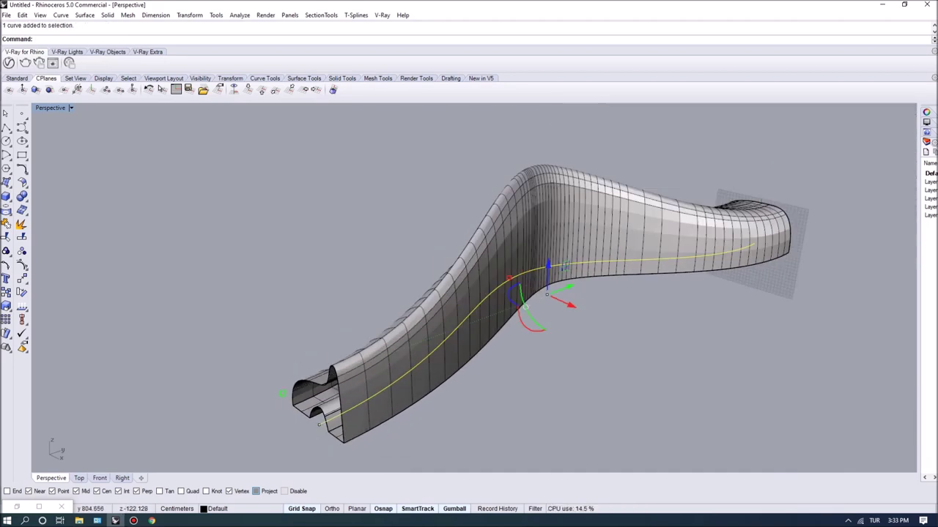
{"action": "scroll", "coordinate": [570, 218], "scroll_direction": "down", "scroll_amount": 6}
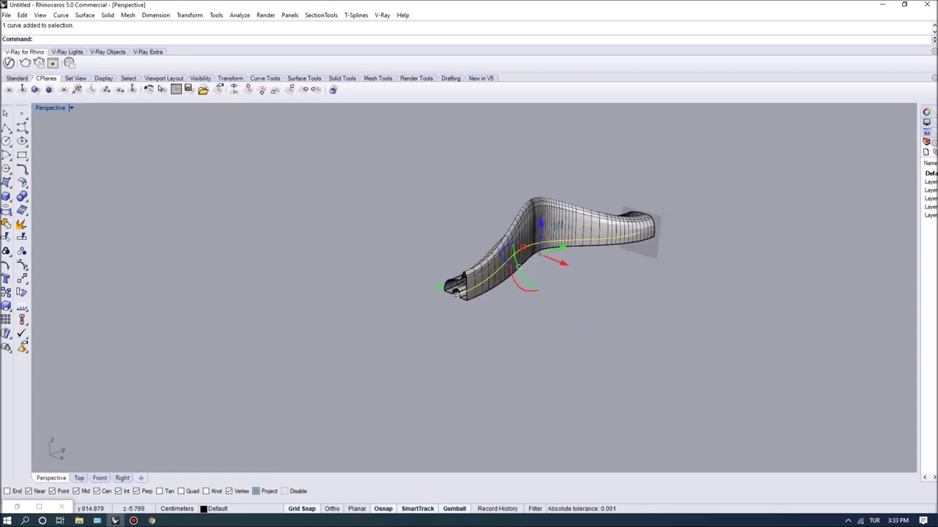
{"action": "scroll", "coordinate": [733, 205], "scroll_direction": "up", "scroll_amount": 5}
{"action": "right_click_drag", "start_coordinate": [644, 220], "coordinate": [648, 231]}
{"action": "scroll", "coordinate": [644, 230], "scroll_direction": "down", "scroll_amount": 5}
{"action": "scroll", "coordinate": [531, 252], "scroll_direction": "up", "scroll_amount": 5}
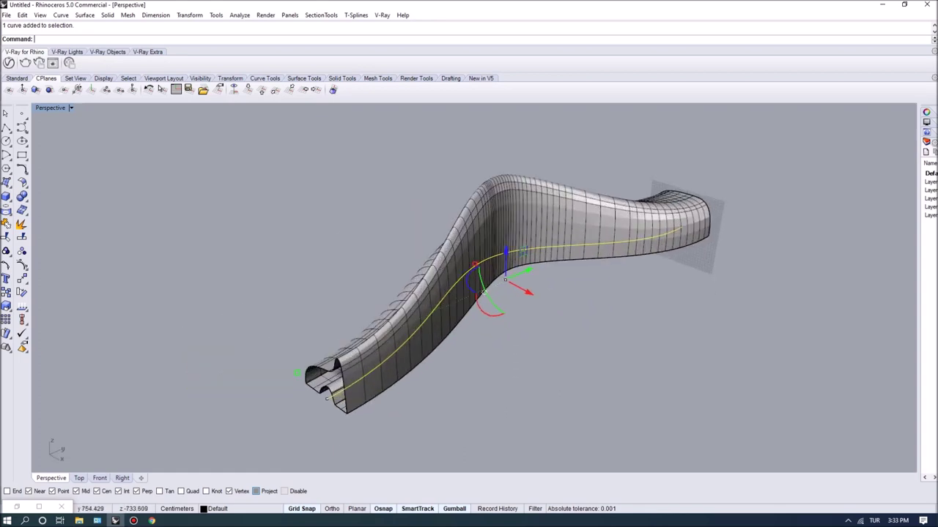
{"action": "mouse_move", "coordinate": [523, 252]}
{"action": "right_mouse_down"}
{"action": "mouse_move", "coordinate": [528, 262]}
{"action": "mouse_move", "coordinate": [518, 259]}
{"action": "right_mouse_up"}
Select the swept bench polysurface and show it in the Top view.
{"action": "left_click", "coordinate": [545, 307]}
{"action": "left_click", "coordinate": [524, 256]}
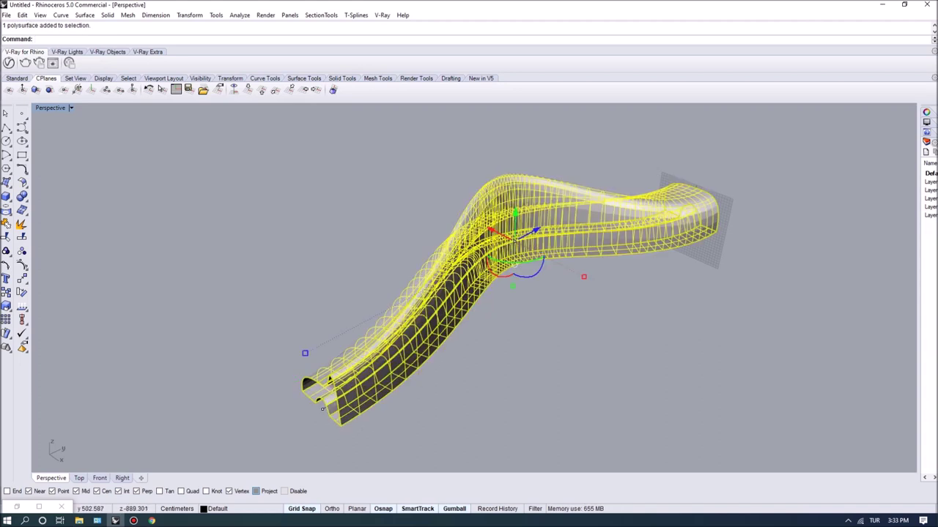
{"action": "double_click", "coordinate": [50, 108]}
{"action": "double_click", "coordinate": [42, 107]}
{"action": "scroll", "coordinate": [518, 201], "scroll_direction": "down", "scroll_amount": 4}
{"action": "right_click_drag", "start_coordinate": [519, 201], "coordinate": [508, 269]}
{"action": "scroll", "coordinate": [508, 270], "scroll_direction": "up", "scroll_amount": 4}
Contour the selected bench surface from the guide curve's near end toward its far end, with 5 cm between contours.
{"action": "type", "text": "Contor"}
{"action": "key", "text": "Return"}
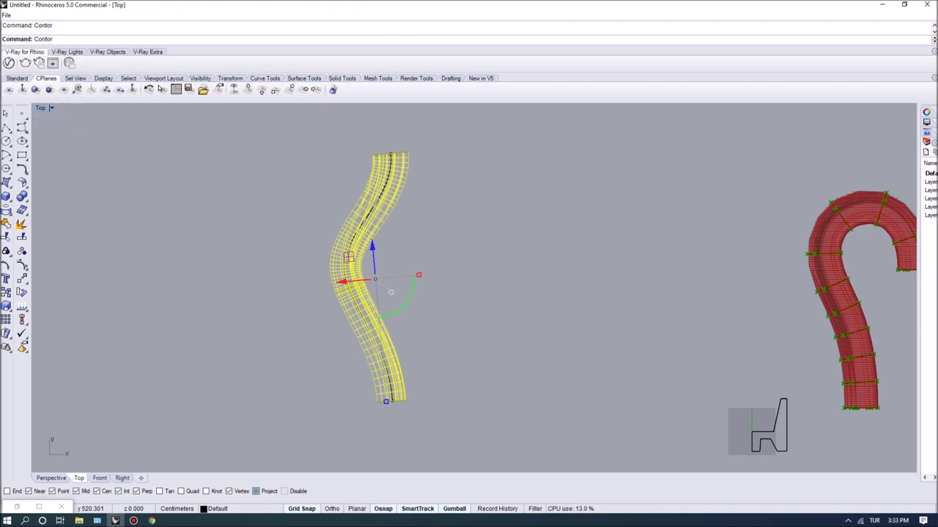
{"action": "type", "text": "Cvo"}
{"action": "key", "text": "BackSpace"}
{"action": "key", "text": "BackSpace"}
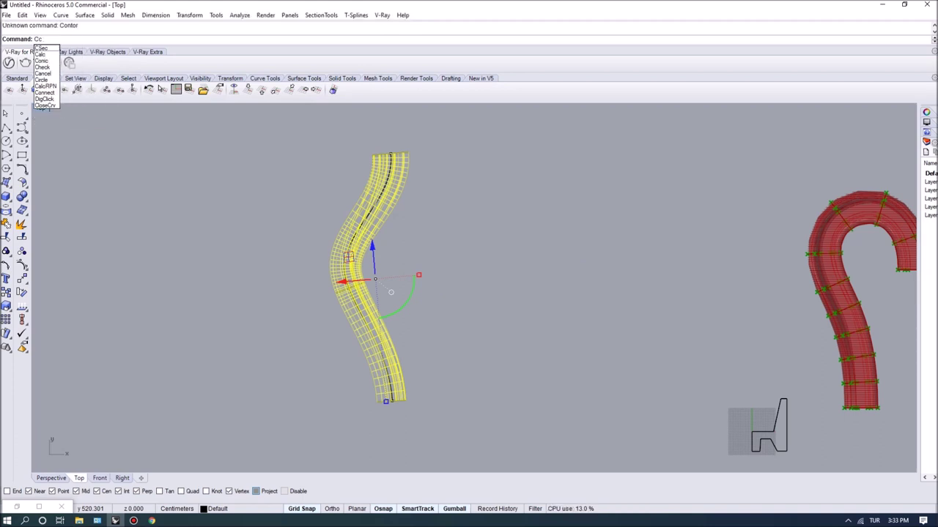
{"action": "type", "text": "ontour"}
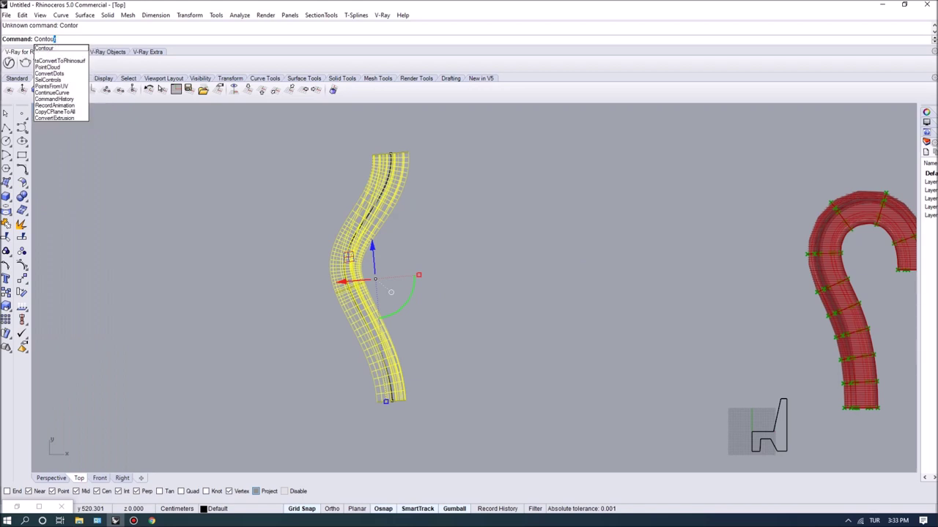
{"action": "key", "text": "Return"}
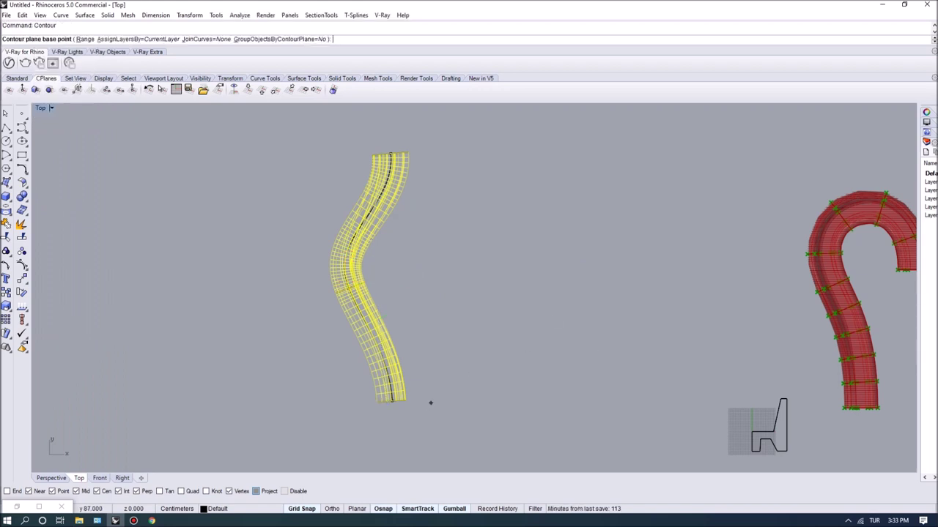
{"action": "left_click", "coordinate": [391, 400]}
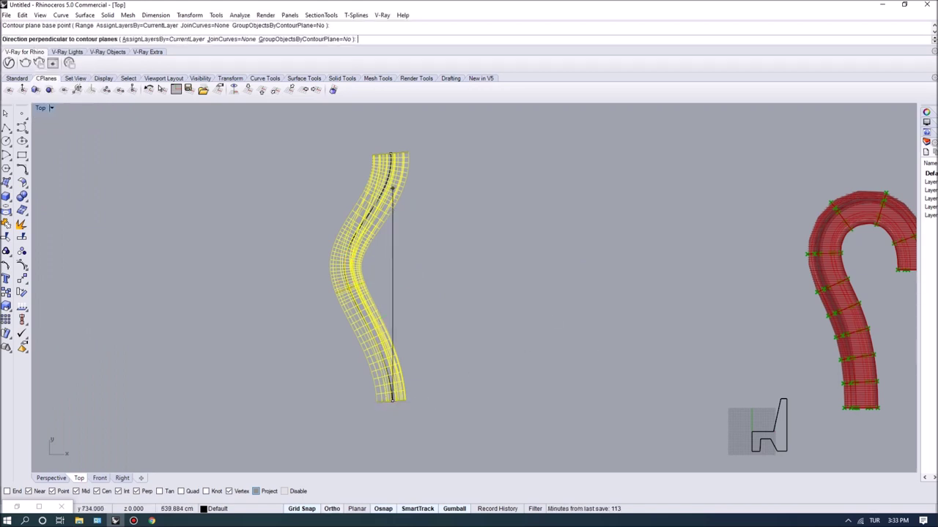
{"action": "left_click", "coordinate": [392, 158]}
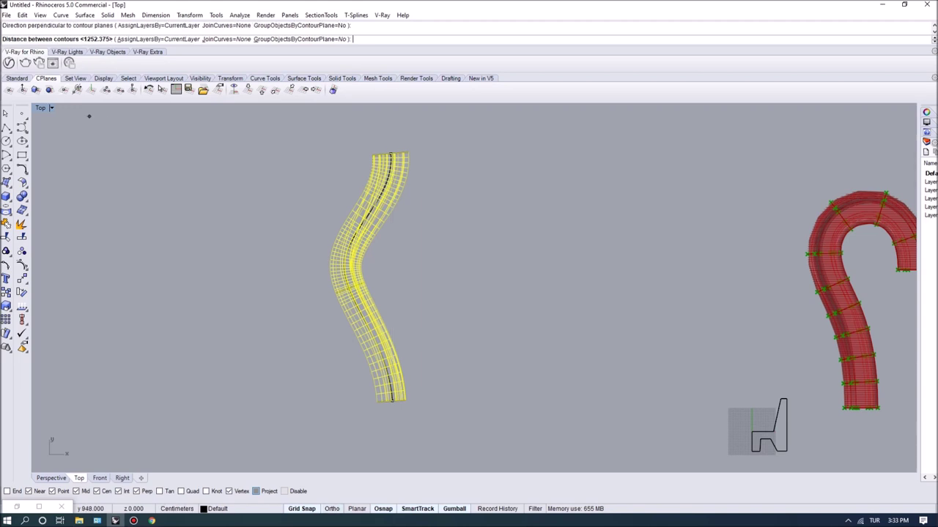
{"action": "scroll", "coordinate": [418, 410], "scroll_direction": "up", "scroll_amount": 4}
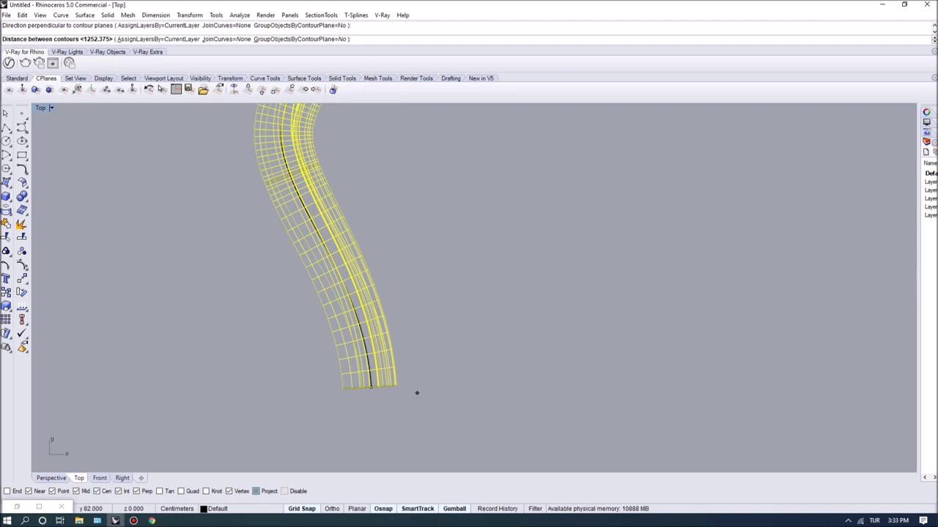
{"action": "key", "text": "Return"}
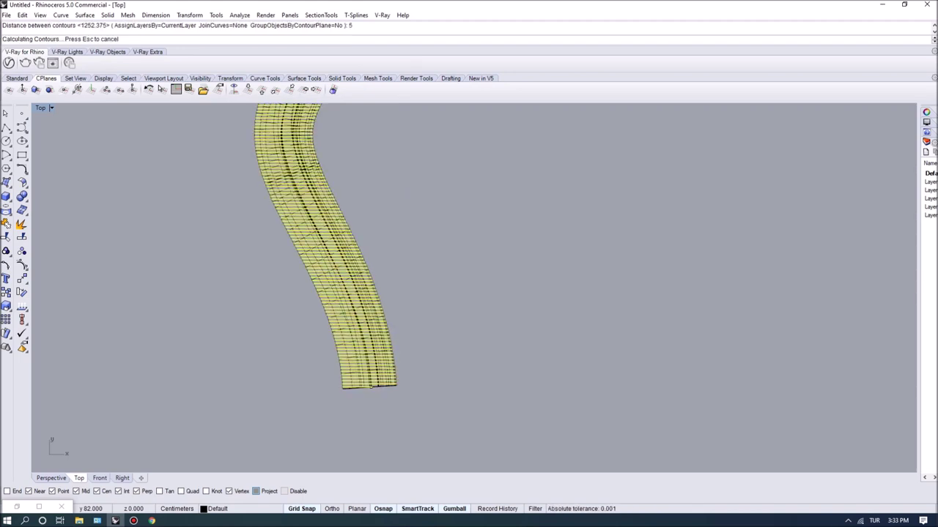
Return to the Perspective view and inspect the contour curves on the bench surface up close.
{"action": "scroll", "coordinate": [355, 330], "scroll_direction": "down", "scroll_amount": 14}
{"action": "scroll", "coordinate": [363, 262], "scroll_direction": "up", "scroll_amount": 10}
{"action": "key", "text": "ctrl+m"}
{"action": "double_click", "coordinate": [493, 107]}
{"action": "key", "text": "Escape"}
{"action": "right_click_drag", "start_coordinate": [440, 308], "coordinate": [546, 308]}
{"action": "scroll", "coordinate": [528, 307], "scroll_direction": "up", "scroll_amount": 5}
{"action": "scroll", "coordinate": [530, 295], "scroll_direction": "up", "scroll_amount": 4}
{"action": "left_click", "coordinate": [530, 295]}
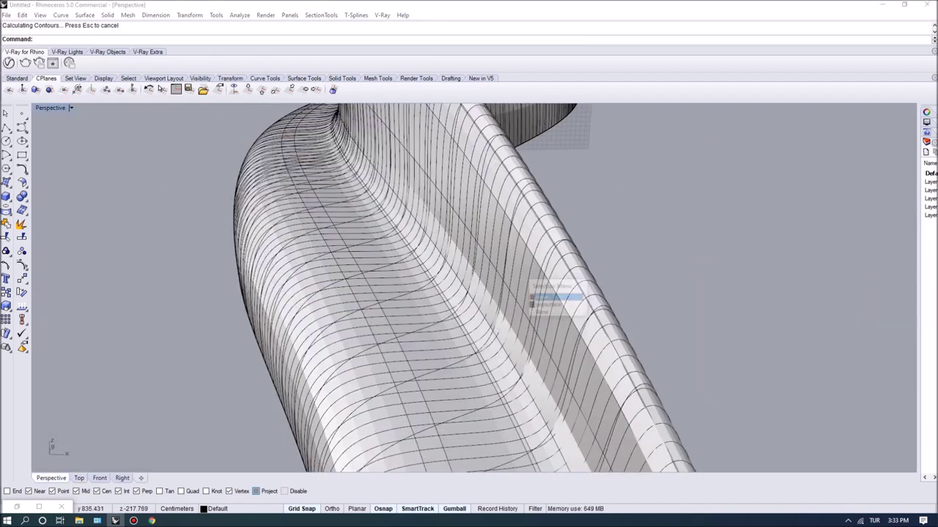
Hide the swept bench surface so that only the contour curves remain in view.
{"action": "key", "text": "ctrl+z"}
{"action": "scroll", "coordinate": [528, 293], "scroll_direction": "down", "scroll_amount": 10}
{"action": "left_click", "coordinate": [523, 360]}
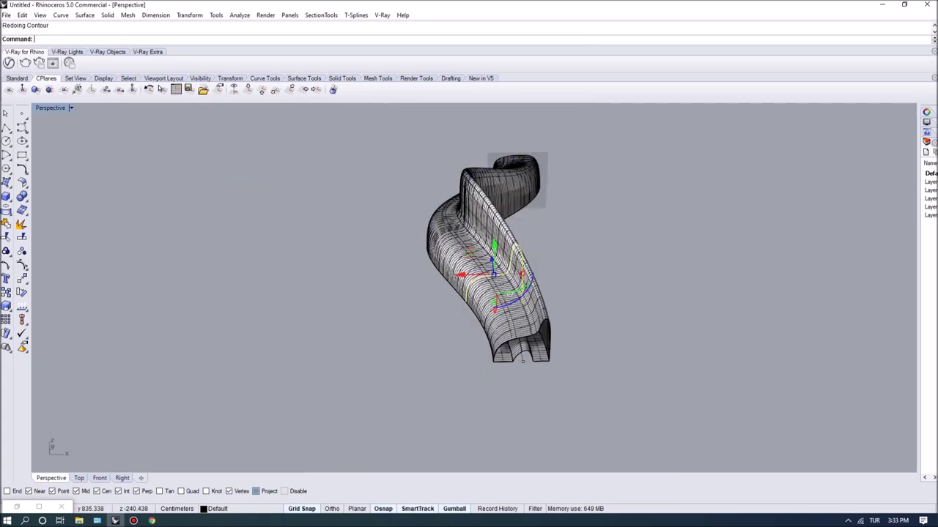
{"action": "scroll", "coordinate": [522, 361], "scroll_direction": "up", "scroll_amount": 10}
{"action": "scroll", "coordinate": [720, 370], "scroll_direction": "down", "scroll_amount": 10}
{"action": "type", "text": "Hide"}
{"action": "key", "text": "Return"}
Examine the contour curves along the whole length of the bench.
{"action": "right_click_drag", "start_coordinate": [720, 370], "coordinate": [447, 293]}
{"action": "scroll", "coordinate": [447, 240], "scroll_direction": "up", "scroll_amount": 4}
{"action": "scroll", "coordinate": [447, 240], "scroll_direction": "down", "scroll_amount": 10}
{"action": "right_click_drag", "start_coordinate": [447, 240], "coordinate": [440, 323]}
{"action": "scroll", "coordinate": [424, 268], "scroll_direction": "up", "scroll_amount": 7}
{"action": "scroll", "coordinate": [469, 293], "scroll_direction": "down", "scroll_amount": 9}
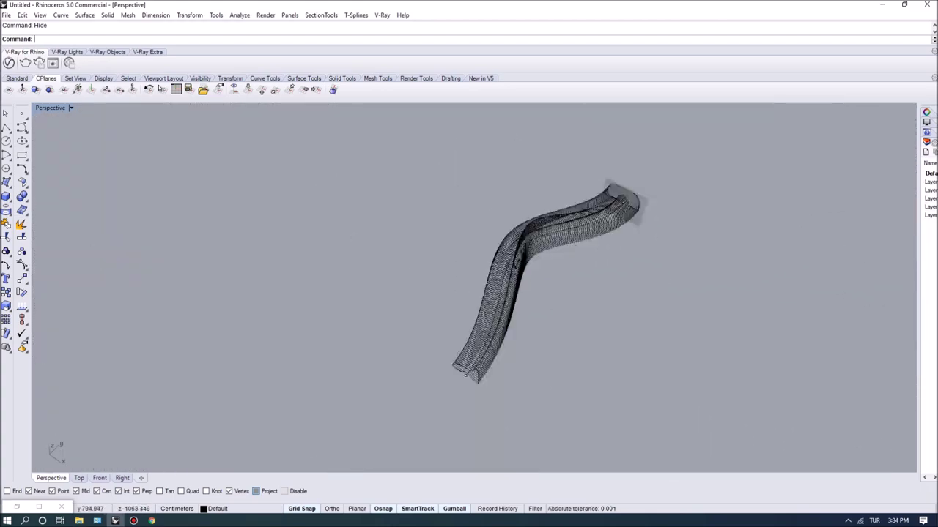
{"action": "scroll", "coordinate": [608, 220], "scroll_direction": "up", "scroll_amount": 9}
{"action": "scroll", "coordinate": [410, 358], "scroll_direction": "down", "scroll_amount": 2}
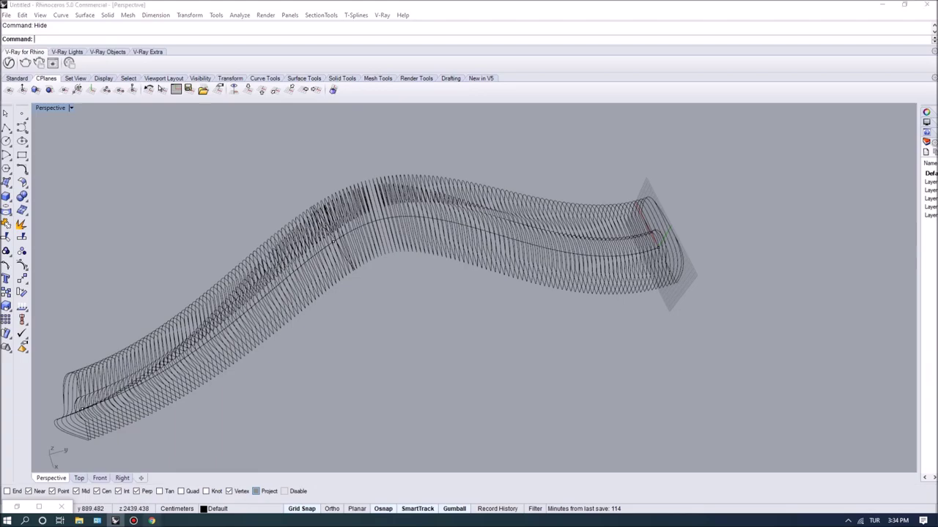
Look at the parametric bench reference images in Chrome, and compare them with the contour curves in Rhino.
{"action": "left_click", "coordinate": [151, 521]}
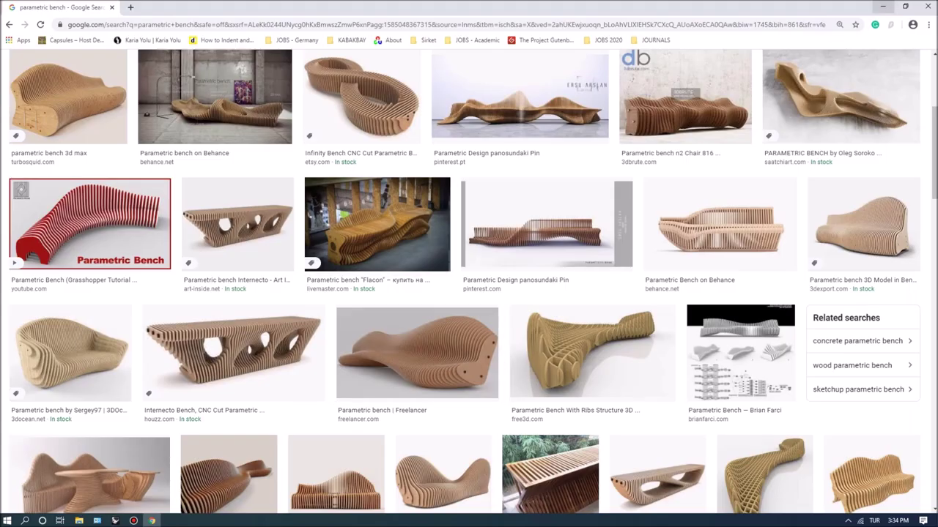
{"action": "left_click", "coordinate": [883, 7]}
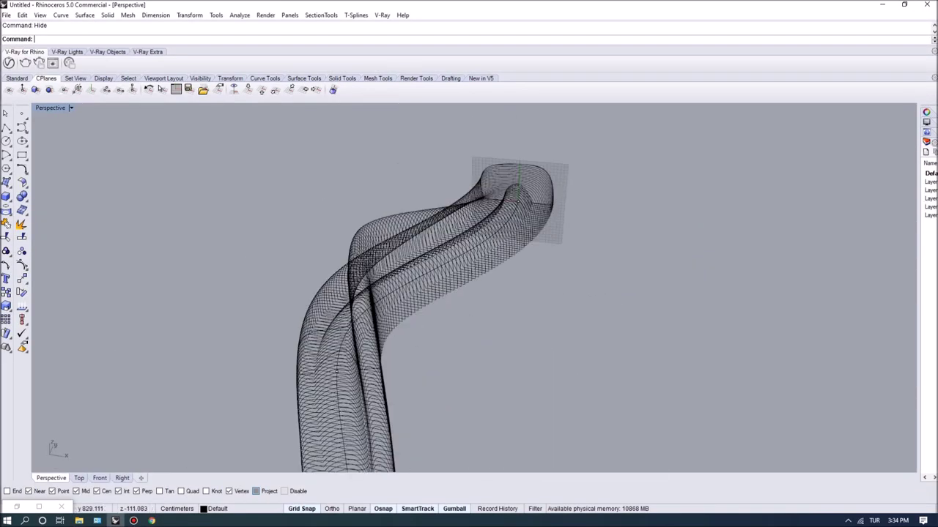
{"action": "right_click_drag", "start_coordinate": [457, 220], "coordinate": [473, 264]}
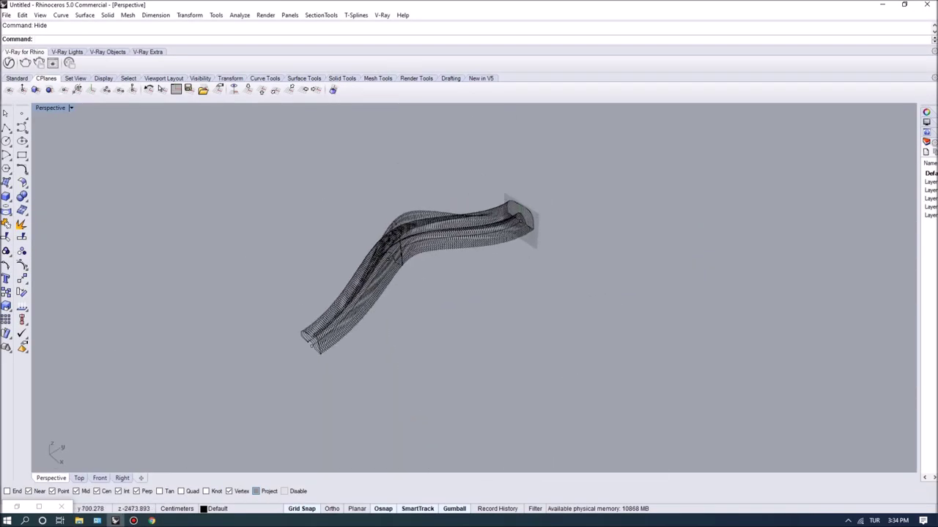
{"action": "scroll", "coordinate": [315, 326], "scroll_direction": "up", "scroll_amount": 4}
{"action": "scroll", "coordinate": [308, 342], "scroll_direction": "down", "scroll_amount": 6}
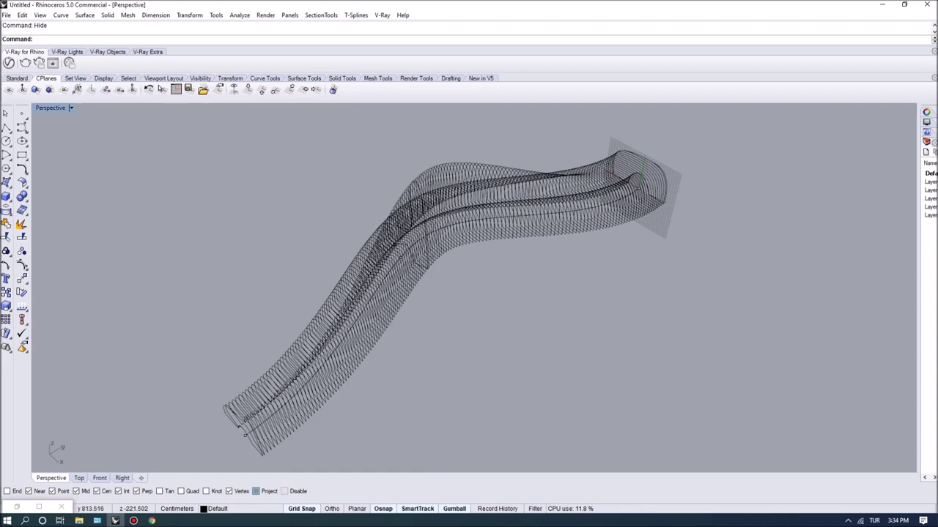
{"action": "scroll", "coordinate": [359, 300], "scroll_direction": "down", "scroll_amount": 12}
{"action": "right_click_drag", "start_coordinate": [359, 300], "coordinate": [297, 314]}
{"action": "scroll", "coordinate": [338, 310], "scroll_direction": "up", "scroll_amount": 6}
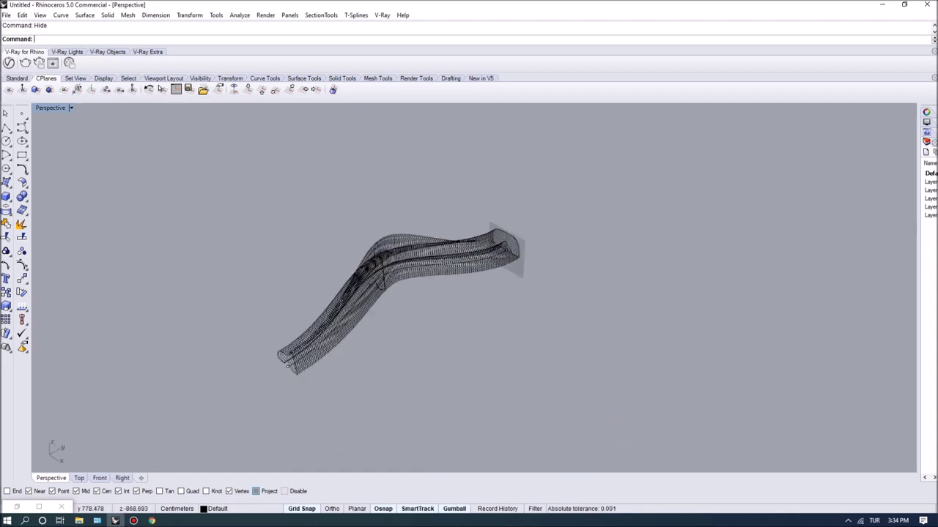
{"action": "scroll", "coordinate": [297, 314], "scroll_direction": "up", "scroll_amount": 6}
{"action": "scroll", "coordinate": [270, 382], "scroll_direction": "up", "scroll_amount": 8}
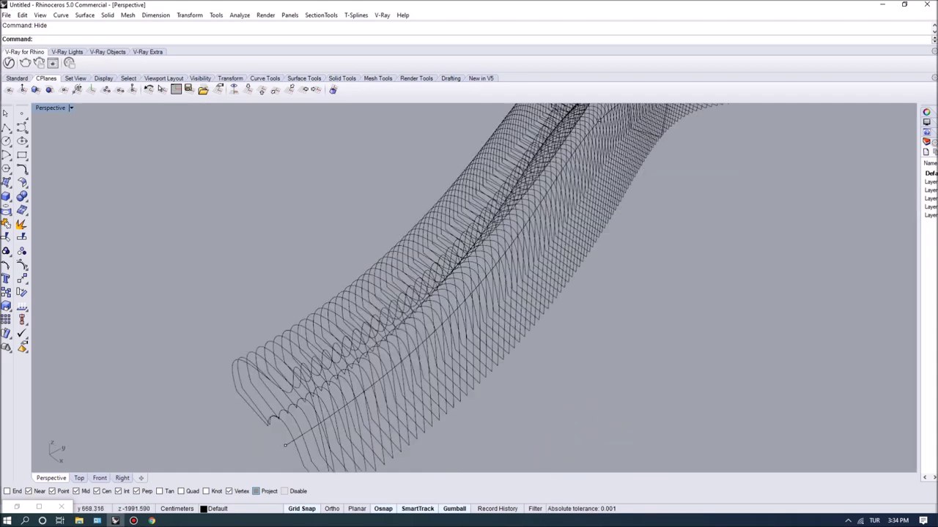
Select the contour curve at the bench's near end.
{"action": "left_click", "coordinate": [247, 383]}
{"action": "left_click", "coordinate": [260, 390]}
{"action": "scroll", "coordinate": [253, 377], "scroll_direction": "down", "scroll_amount": 7}
{"action": "scroll", "coordinate": [483, 239], "scroll_direction": "up", "scroll_amount": 6}
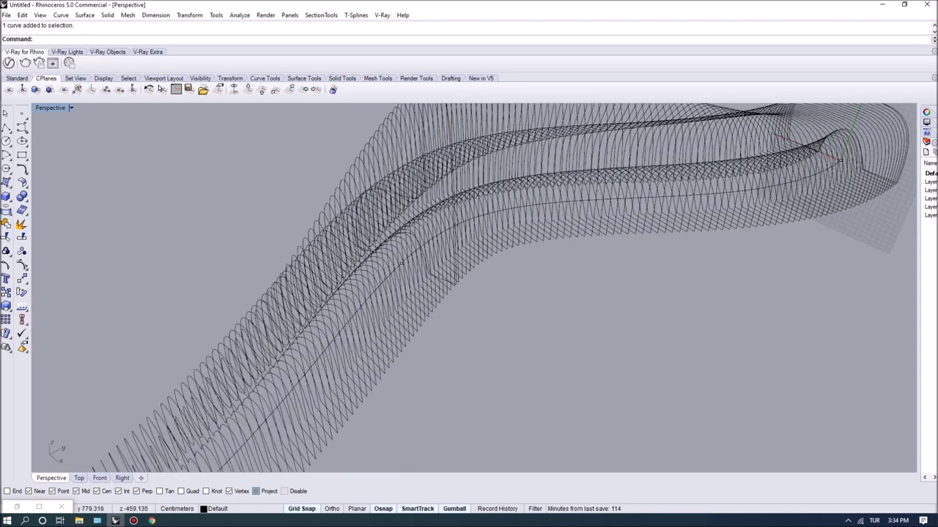
{"action": "scroll", "coordinate": [401, 262], "scroll_direction": "down", "scroll_amount": 5}
{"action": "scroll", "coordinate": [340, 308], "scroll_direction": "down", "scroll_amount": 5}
{"action": "scroll", "coordinate": [353, 313], "scroll_direction": "up", "scroll_amount": 5}
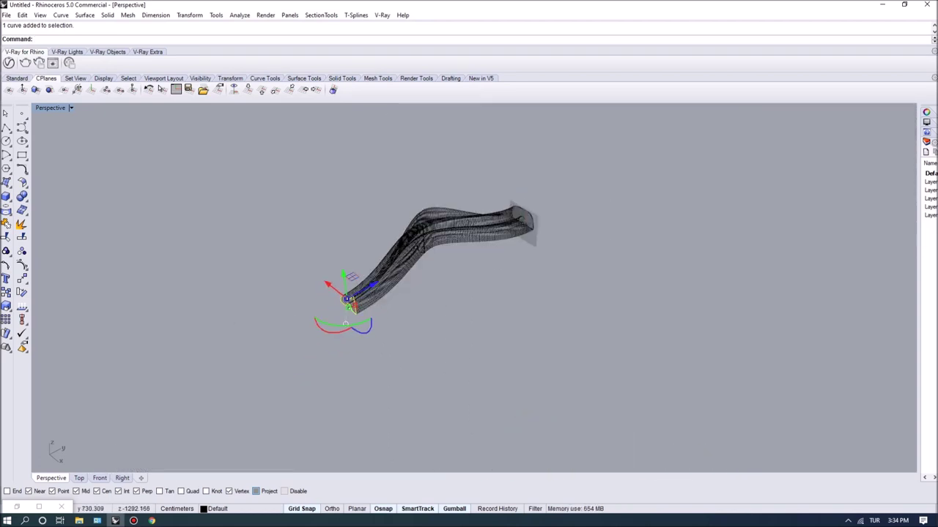
{"action": "scroll", "coordinate": [364, 296], "scroll_direction": "up", "scroll_amount": 2}
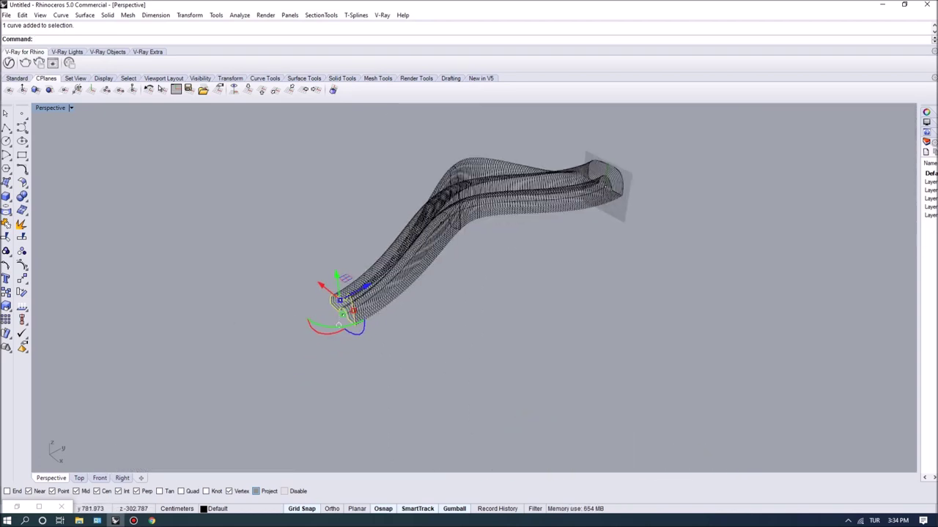
{"action": "scroll", "coordinate": [420, 218], "scroll_direction": "down", "scroll_amount": 6}
{"action": "scroll", "coordinate": [467, 165], "scroll_direction": "up", "scroll_amount": 6}
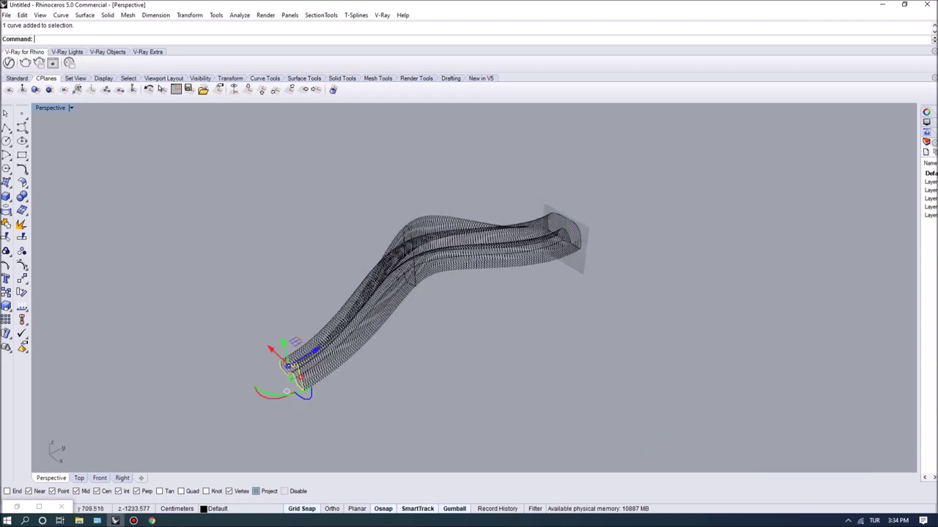
Clear the curve selection, and compare the contour-curve bench with the red Grasshopper preview of the bench.
{"action": "scroll", "coordinate": [321, 319], "scroll_direction": "up", "scroll_amount": 1}
{"action": "key", "text": "Escape"}
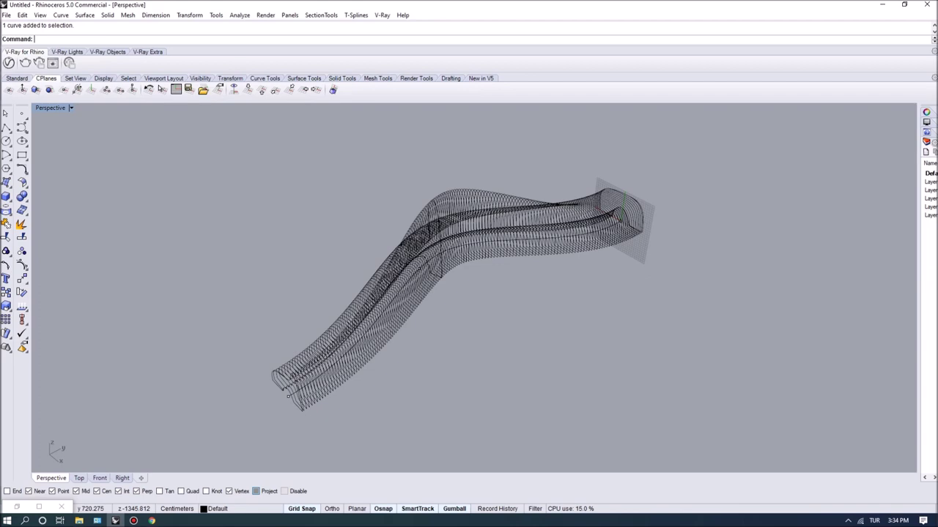
{"action": "scroll", "coordinate": [471, 223], "scroll_direction": "down", "scroll_amount": 7}
{"action": "scroll", "coordinate": [464, 207], "scroll_direction": "up", "scroll_amount": 8}
{"action": "mouse_move", "coordinate": [464, 206]}
{"action": "right_mouse_down"}
{"action": "mouse_move", "coordinate": [538, 241]}
{"action": "mouse_move", "coordinate": [476, 218]}
{"action": "right_mouse_up"}
{"action": "scroll", "coordinate": [434, 219], "scroll_direction": "down", "scroll_amount": 8}
{"action": "right_click_drag", "start_coordinate": [524, 307], "coordinate": [477, 269]}
{"action": "scroll", "coordinate": [471, 274], "scroll_direction": "down", "scroll_amount": 7}
{"action": "scroll", "coordinate": [410, 237], "scroll_direction": "up", "scroll_amount": 6}
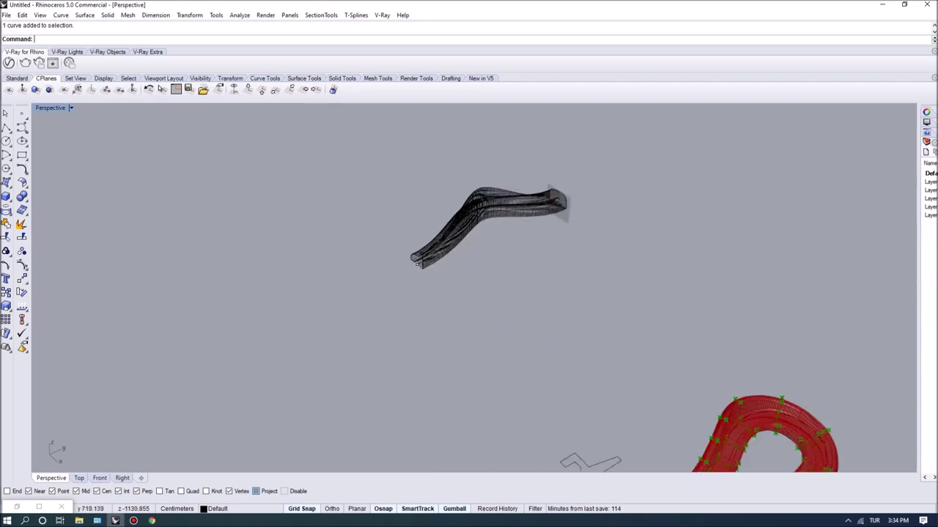
{"action": "scroll", "coordinate": [372, 392], "scroll_direction": "down", "scroll_amount": 3}
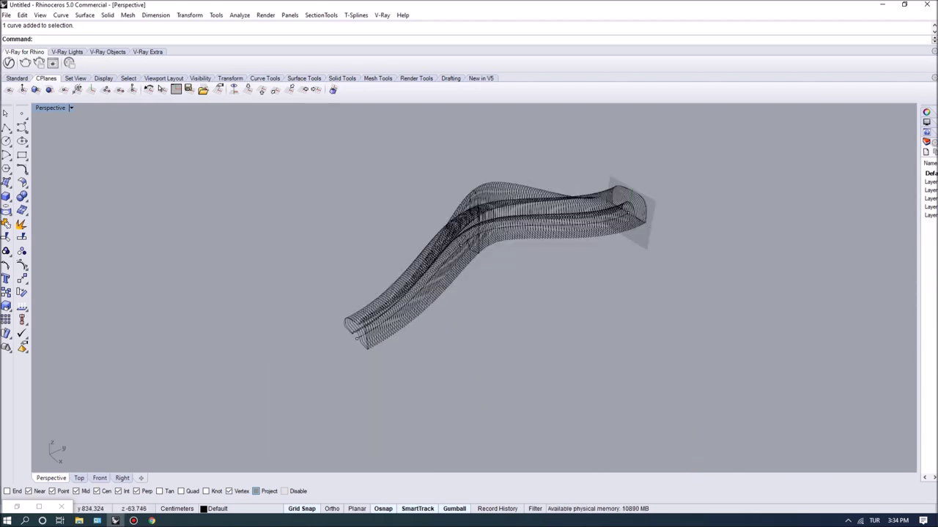
{"action": "scroll", "coordinate": [326, 363], "scroll_direction": "up", "scroll_amount": 2}
{"action": "scroll", "coordinate": [306, 218], "scroll_direction": "down", "scroll_amount": 7}
{"action": "scroll", "coordinate": [327, 244], "scroll_direction": "up", "scroll_amount": 4}
{"action": "scroll", "coordinate": [301, 111], "scroll_direction": "down", "scroll_amount": 7}
{"action": "scroll", "coordinate": [425, 274], "scroll_direction": "up", "scroll_amount": 7}
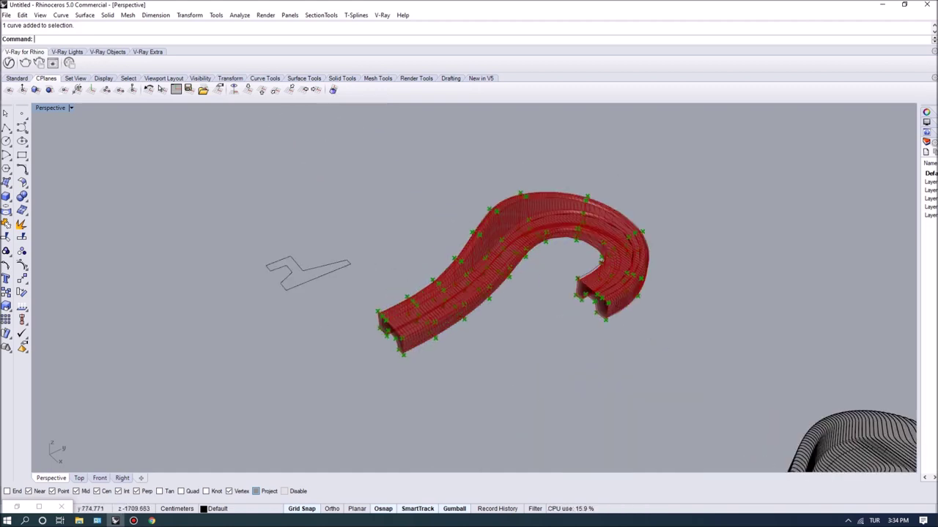
{"action": "right_click_drag", "start_coordinate": [600, 258], "coordinate": [608, 290], "text": "shift"}
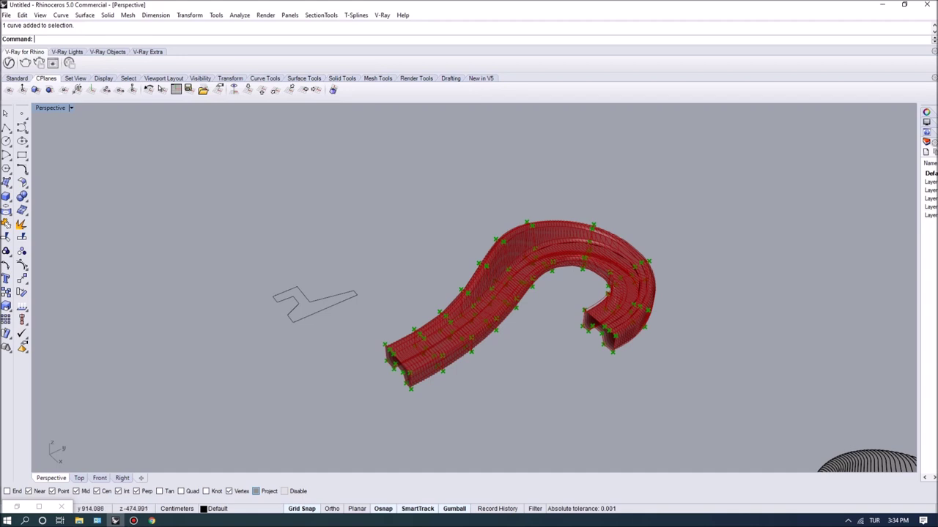
Set the construction plane to World Top.
{"action": "right_click_drag", "start_coordinate": [403, 295], "coordinate": [467, 340]}
{"action": "scroll", "coordinate": [442, 299], "scroll_direction": "down", "scroll_amount": 8}
{"action": "right_click_drag", "start_coordinate": [468, 339], "coordinate": [436, 330]}
{"action": "scroll", "coordinate": [400, 258], "scroll_direction": "up", "scroll_amount": 3}
{"action": "left_click_drag", "start_coordinate": [472, 258], "coordinate": [227, 137]}
{"action": "key", "text": "Escape"}
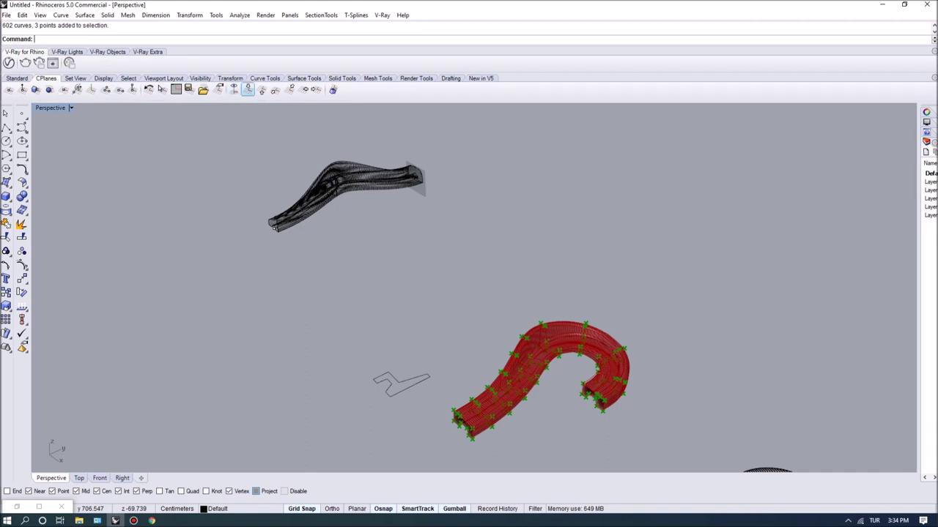
{"action": "left_click", "coordinate": [247, 88]}
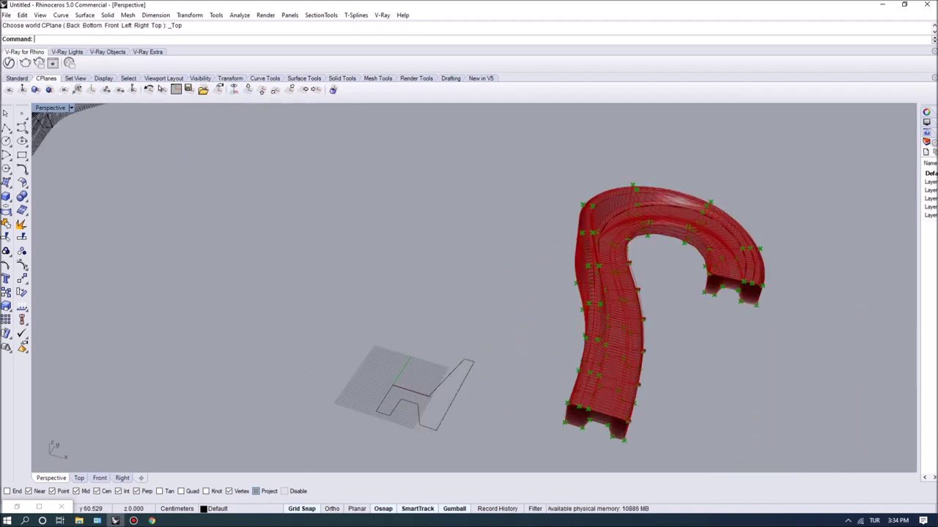
Examine the red preview bench and the flat profile curve at the world origin.
{"action": "right_click_drag", "start_coordinate": [477, 366], "coordinate": [389, 322]}
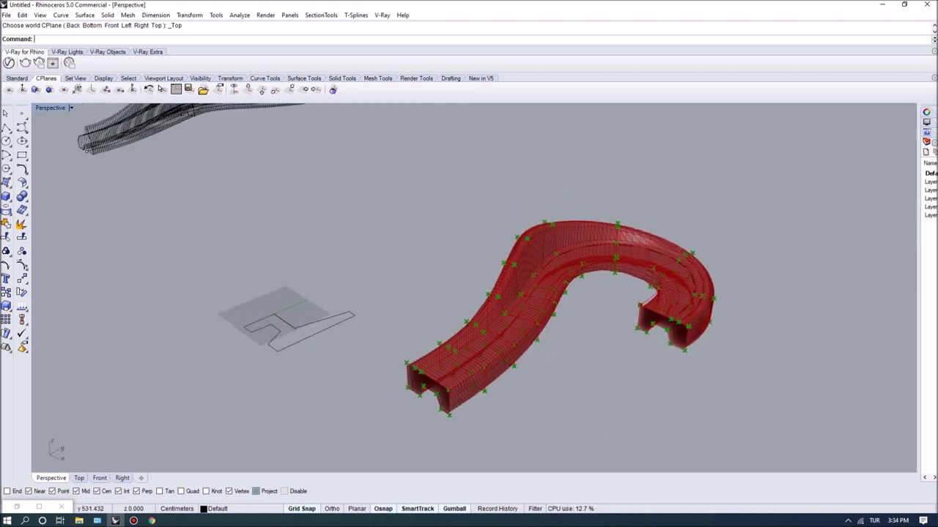
{"action": "scroll", "coordinate": [429, 298], "scroll_direction": "down", "scroll_amount": 4}
{"action": "scroll", "coordinate": [445, 306], "scroll_direction": "down", "scroll_amount": 6}
{"action": "right_click_drag", "start_coordinate": [461, 292], "coordinate": [497, 319]}
{"action": "scroll", "coordinate": [448, 306], "scroll_direction": "up", "scroll_amount": 6}
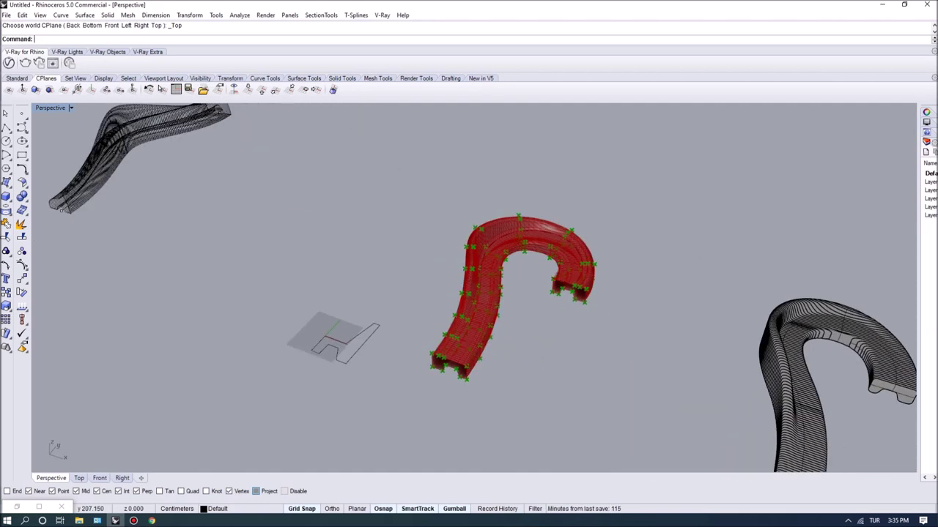
{"action": "scroll", "coordinate": [484, 304], "scroll_direction": "up", "scroll_amount": 4}
{"action": "right_click_drag", "start_coordinate": [439, 308], "coordinate": [554, 322], "text": "shift"}
{"action": "right_click_drag", "start_coordinate": [554, 322], "coordinate": [533, 315]}
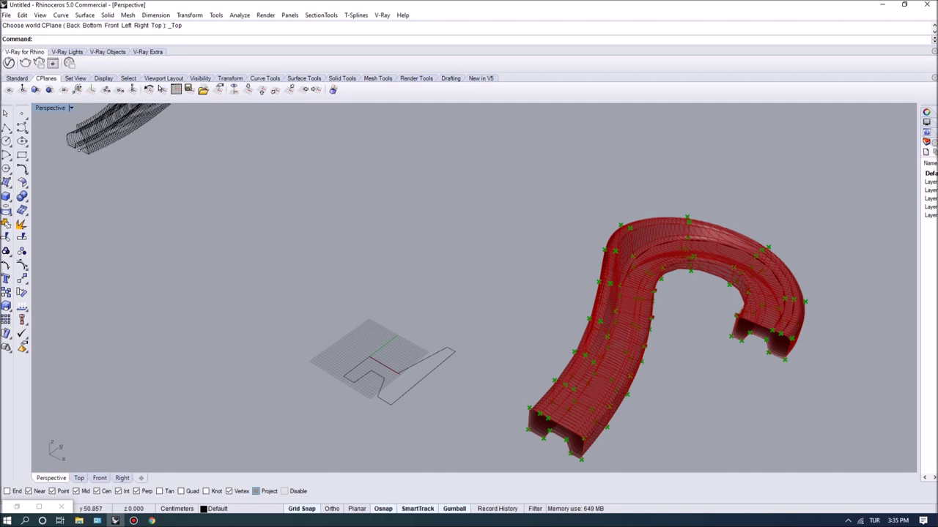
{"action": "scroll", "coordinate": [606, 348], "scroll_direction": "down", "scroll_amount": 2}
{"action": "right_click_drag", "start_coordinate": [606, 355], "coordinate": [569, 342], "text": "shift"}
{"action": "scroll", "coordinate": [569, 385], "scroll_direction": "up", "scroll_amount": 6}
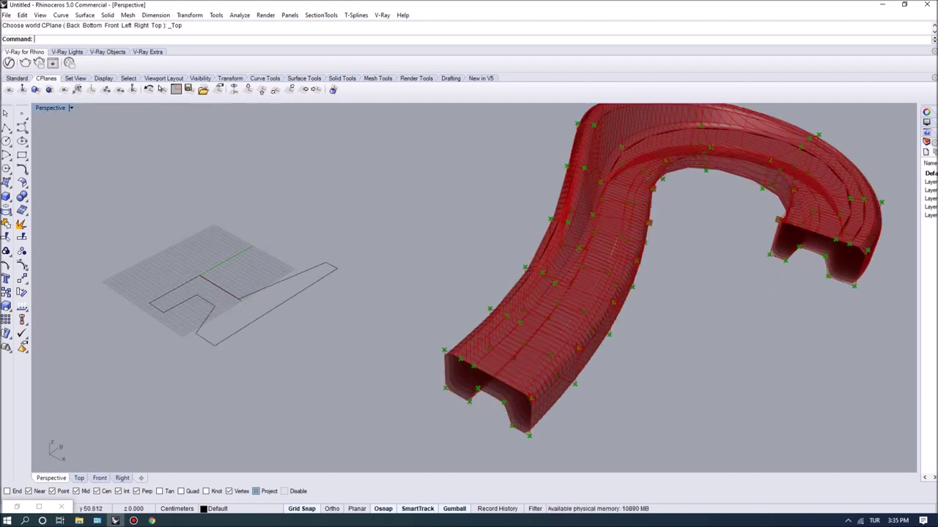
{"action": "scroll", "coordinate": [513, 370], "scroll_direction": "down", "scroll_amount": 3}
{"action": "right_click_drag", "start_coordinate": [513, 369], "coordinate": [533, 399]}
Switch to Grasshopper, start a new empty definition, and place its window beside the Rhino viewport.
{"action": "left_click", "coordinate": [17, 507]}
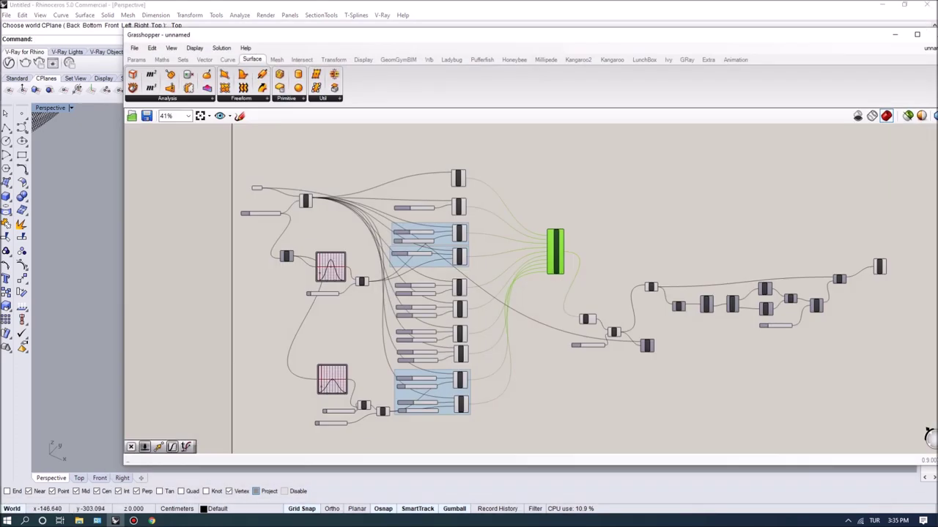
{"action": "scroll", "coordinate": [527, 285], "scroll_direction": "down", "scroll_amount": 3}
{"action": "scroll", "coordinate": [528, 286], "scroll_direction": "up", "scroll_amount": 4}
{"action": "left_click", "coordinate": [155, 62]}
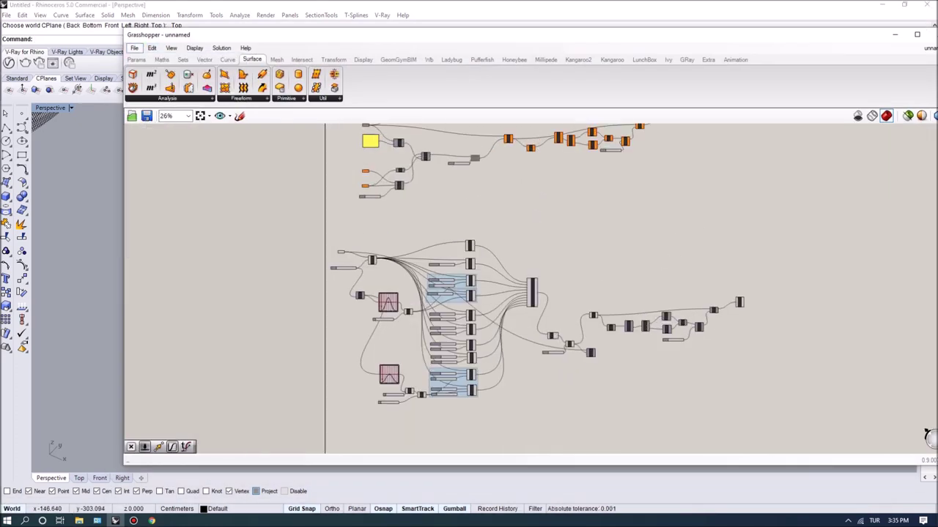
{"action": "left_click_drag", "start_coordinate": [376, 36], "coordinate": [764, 74]}
Turn on the control points of the bench profile curve at the world origin.
{"action": "right_click_drag", "start_coordinate": [374, 344], "coordinate": [467, 313]}
{"action": "scroll", "coordinate": [465, 315], "scroll_direction": "up", "scroll_amount": 5}
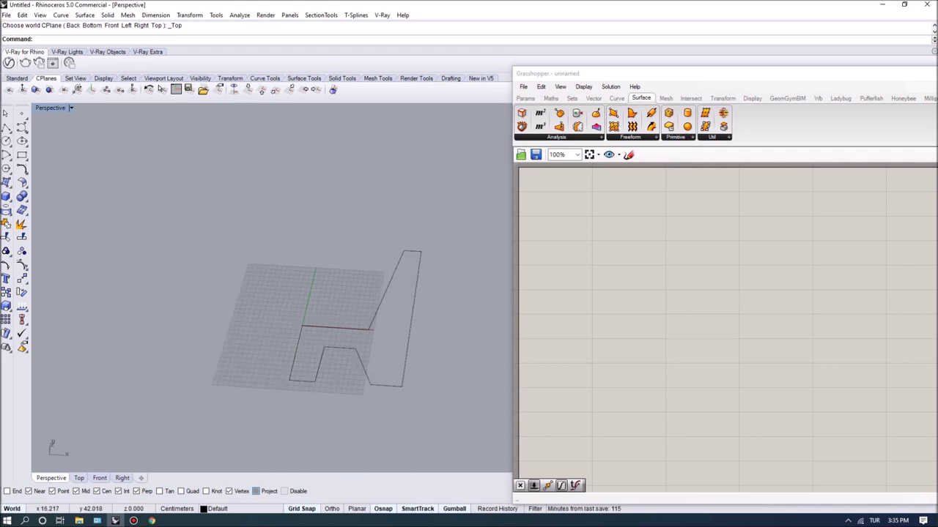
{"action": "scroll", "coordinate": [322, 323], "scroll_direction": "up", "scroll_amount": 3}
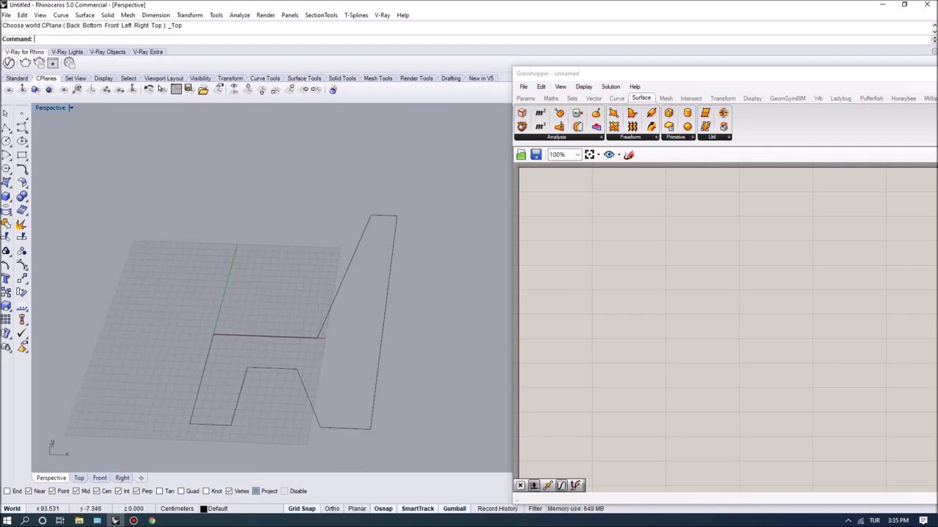
{"action": "scroll", "coordinate": [315, 293], "scroll_direction": "down", "scroll_amount": 5}
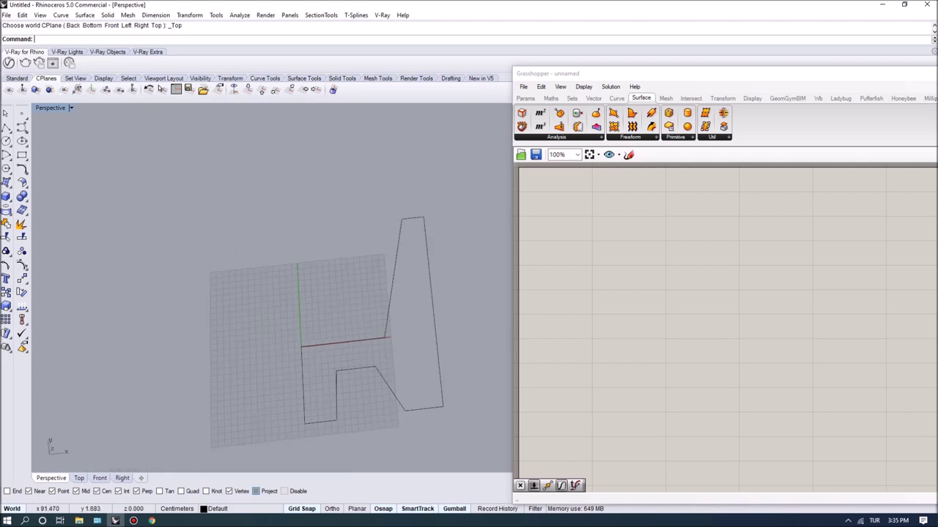
{"action": "scroll", "coordinate": [282, 389], "scroll_direction": "down", "scroll_amount": 5}
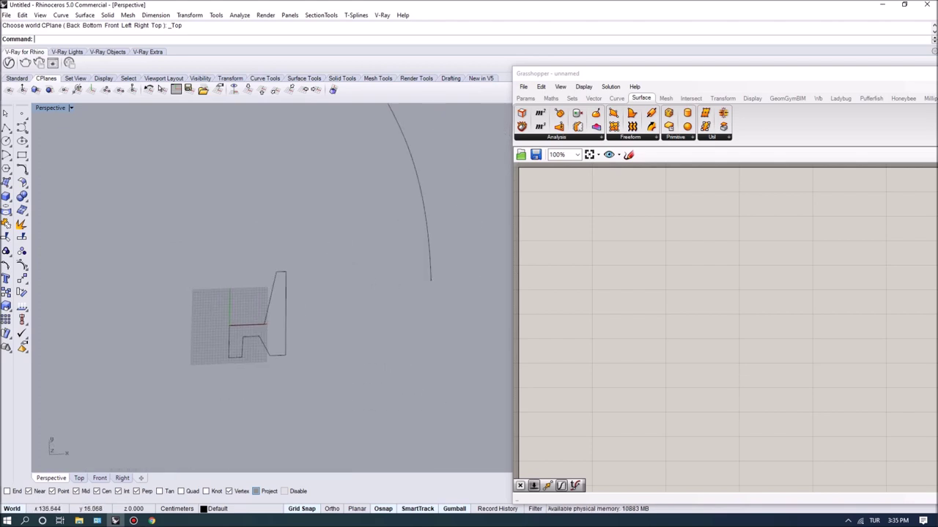
{"action": "scroll", "coordinate": [284, 356], "scroll_direction": "up", "scroll_amount": 6}
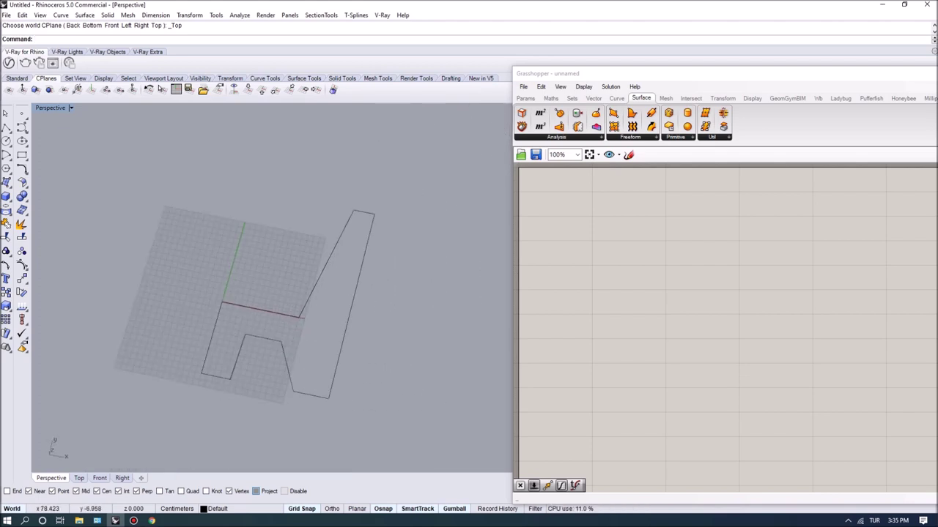
{"action": "right_click_drag", "start_coordinate": [370, 315], "coordinate": [361, 311]}
{"action": "left_click", "coordinate": [379, 315]}
{"action": "right_click_drag", "start_coordinate": [274, 360], "coordinate": [258, 355]}
{"action": "scroll", "coordinate": [258, 355], "scroll_direction": "up", "scroll_amount": 2}
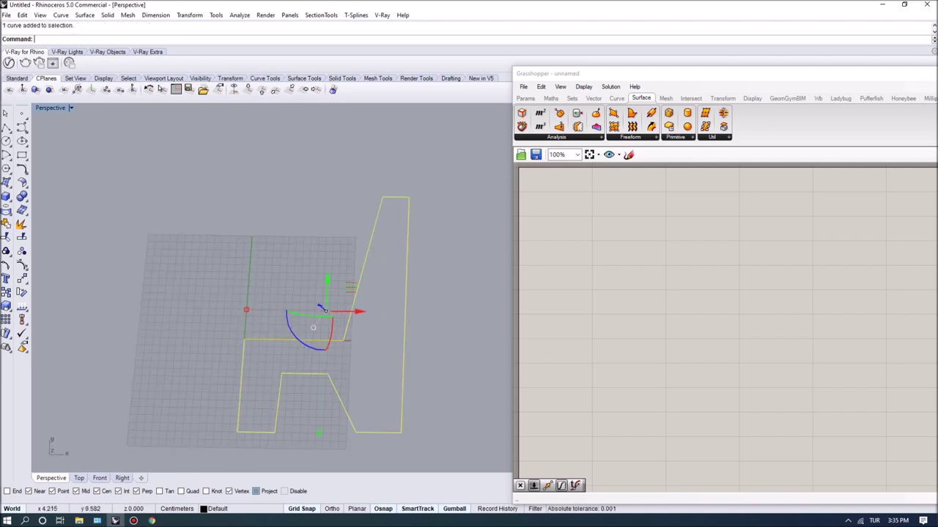
{"action": "left_click", "coordinate": [21, 265]}
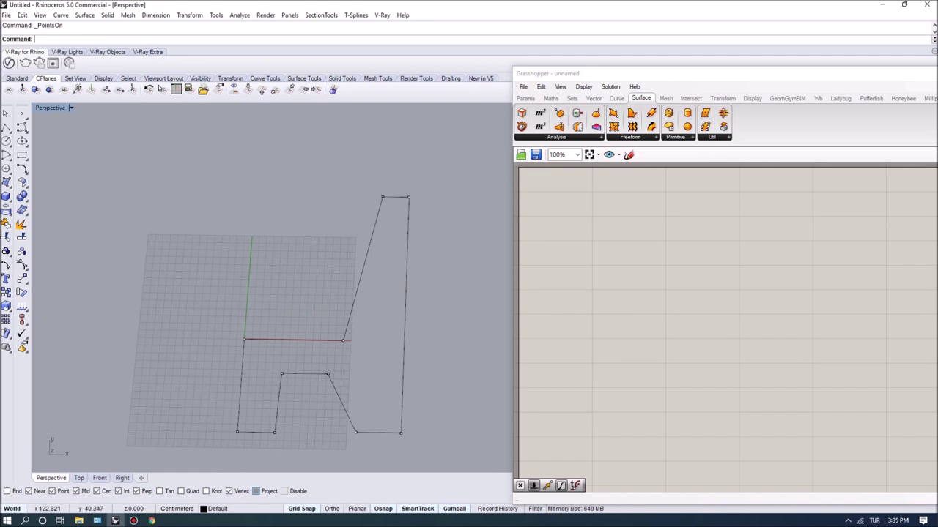
Try moving the profile's backrest top points and the front leg's lower corner point, and undo the drag.
{"action": "left_click_drag", "start_coordinate": [329, 174], "coordinate": [430, 213]}
{"action": "mouse_move", "coordinate": [391, 187]}
{"action": "left_mouse_down"}
{"action": "mouse_move", "coordinate": [390, 253]}
{"action": "mouse_move", "coordinate": [390, 176]}
{"action": "mouse_move", "coordinate": [392, 198]}
{"action": "left_mouse_up"}
{"action": "left_click", "coordinate": [236, 432]}
{"action": "left_click_drag", "start_coordinate": [244, 447], "coordinate": [246, 426]}
{"action": "key", "text": "ctrl+z"}
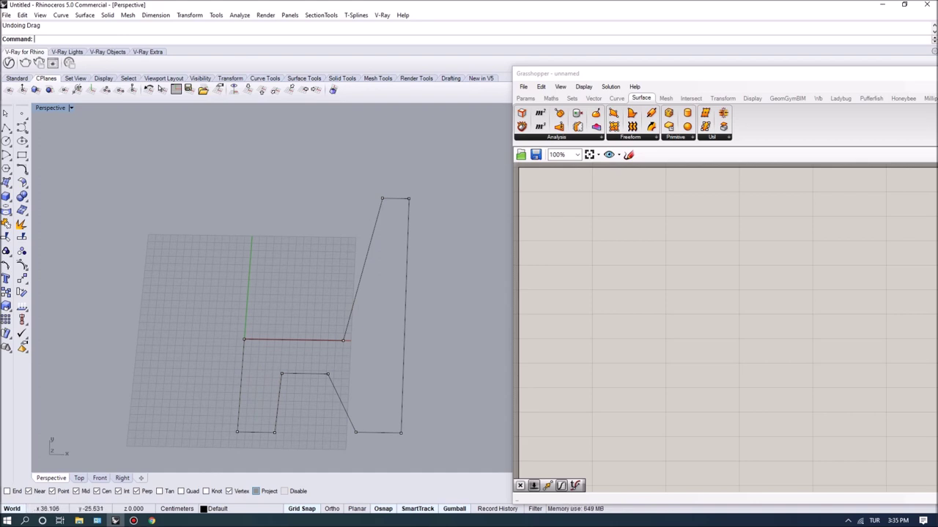
Inspect the profile's seat, underside, backrest and front leg points in groups, and turn the control points off.
{"action": "left_click_drag", "start_coordinate": [223, 323], "coordinate": [380, 356]}
{"action": "left_click_drag", "start_coordinate": [269, 365], "coordinate": [339, 395], "text": "shift"}
{"action": "left_click_drag", "start_coordinate": [332, 442], "coordinate": [467, 402], "text": "shift"}
{"action": "left_click_drag", "start_coordinate": [362, 180], "coordinate": [430, 219]}
{"action": "left_click_drag", "start_coordinate": [218, 418], "coordinate": [313, 454]}
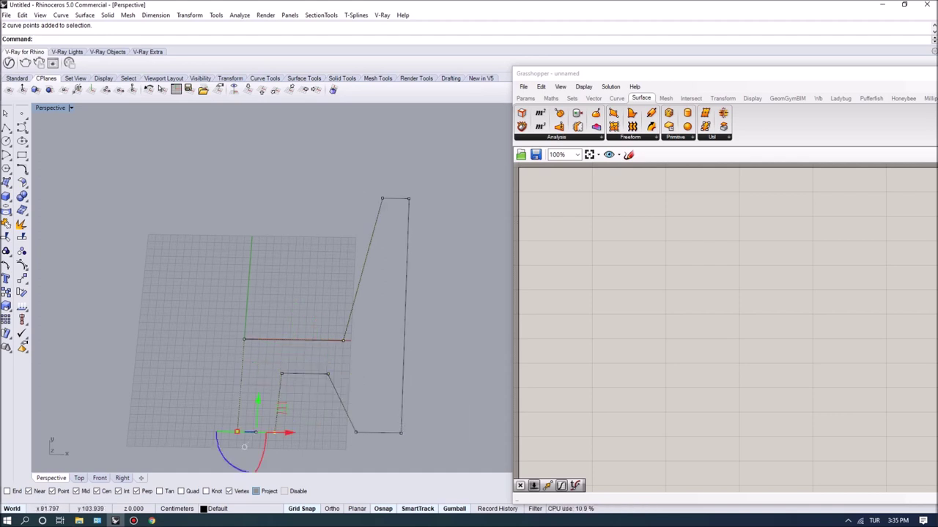
{"action": "key", "text": "Escape"}
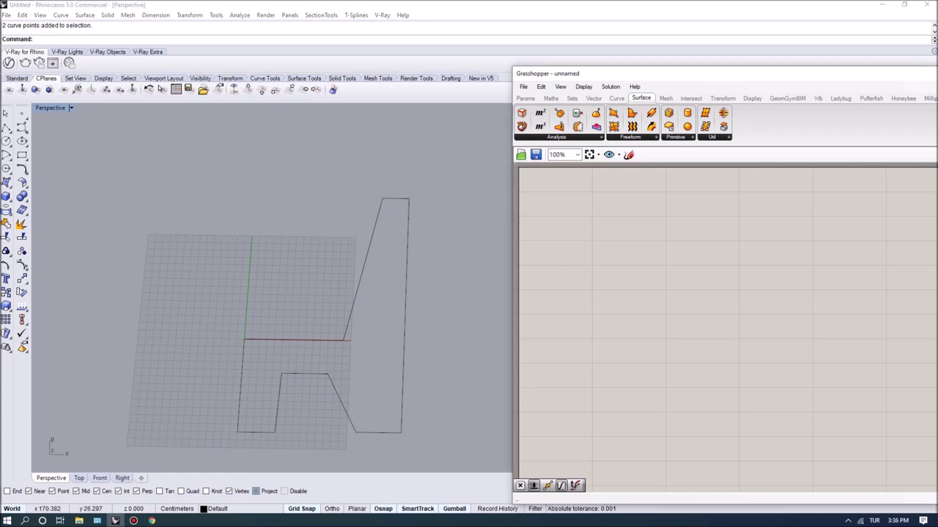
Add an XY Plane component to the empty Grasshopper canvas.
{"action": "scroll", "coordinate": [777, 324], "scroll_direction": "down", "scroll_amount": 2}
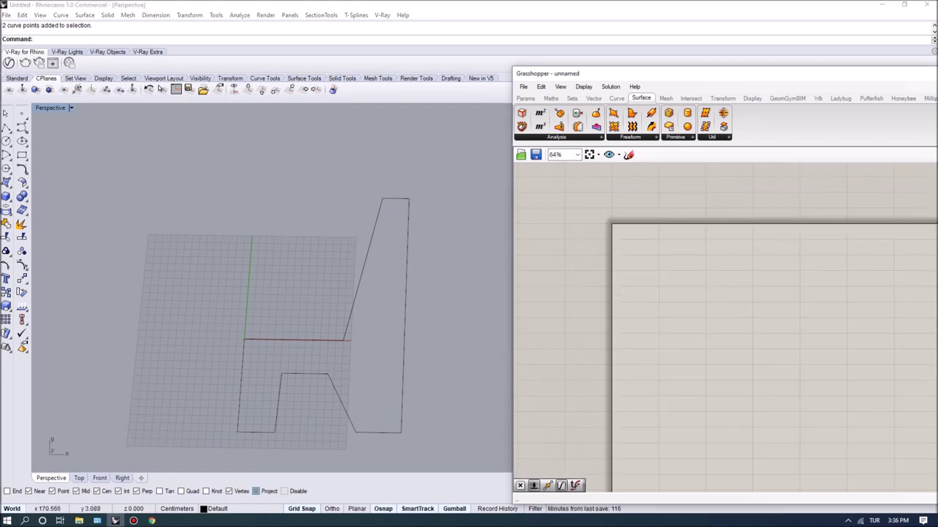
{"action": "right_click_drag", "start_coordinate": [777, 324], "coordinate": [724, 311]}
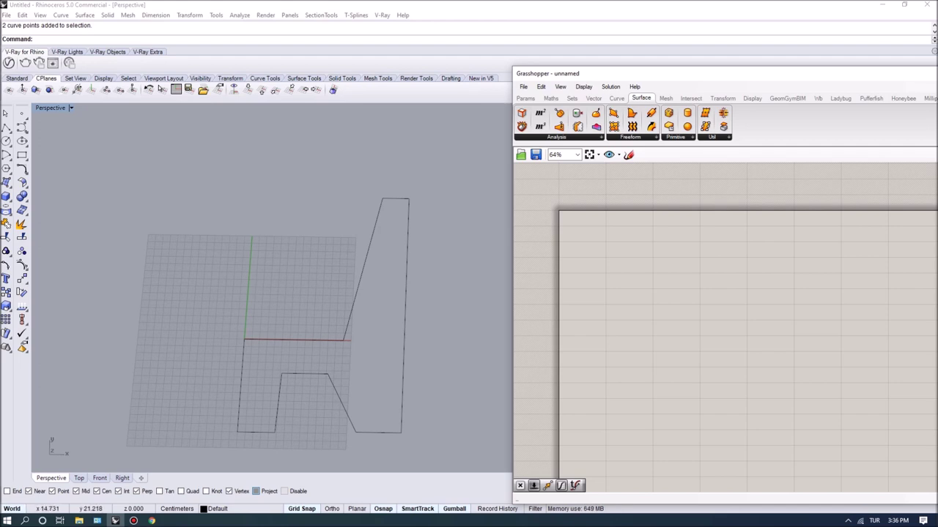
{"action": "type", "text": "Xy"}
{"action": "key", "text": "Escape"}
{"action": "right_click_drag", "start_coordinate": [736, 281], "coordinate": [751, 308]}
{"action": "scroll", "coordinate": [752, 308], "scroll_direction": "up", "scroll_amount": 3}
{"action": "type", "text": "X"}
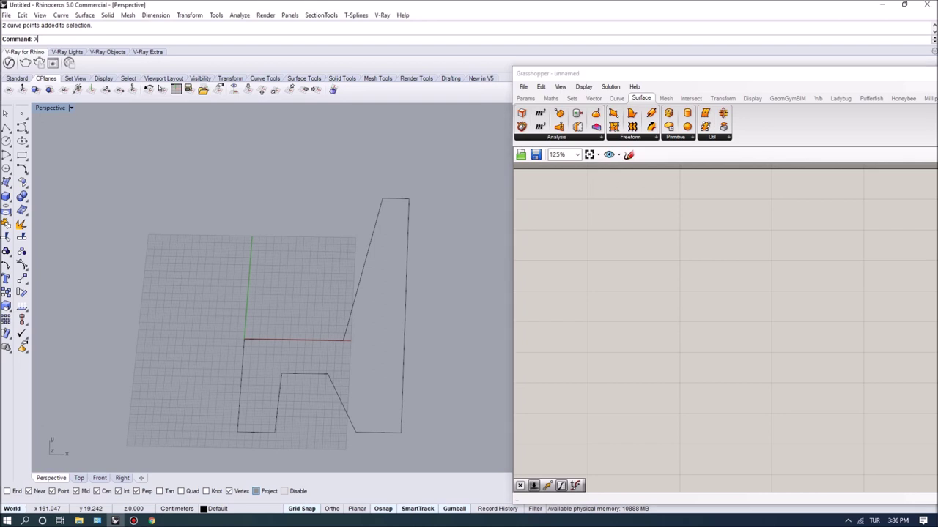
{"action": "double_click", "coordinate": [663, 312]}
{"action": "type", "text": "xy"}
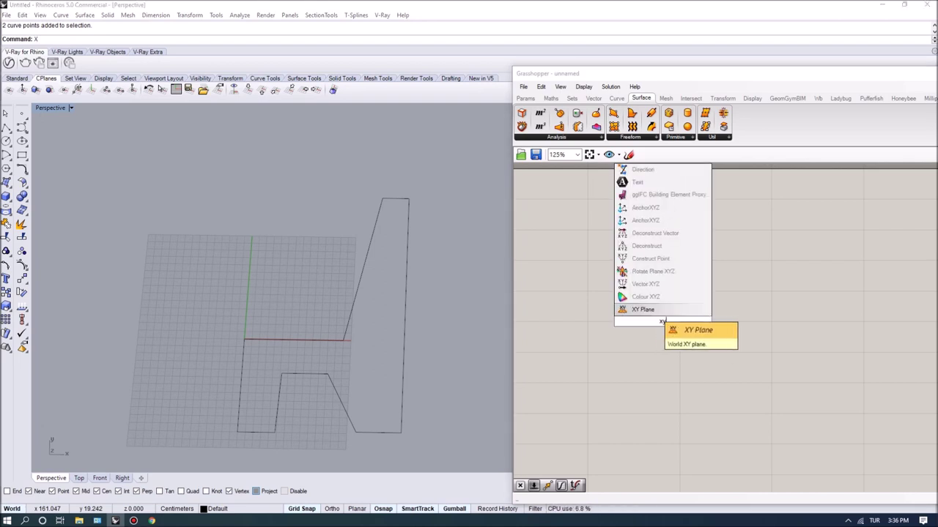
{"action": "key", "text": "Return"}
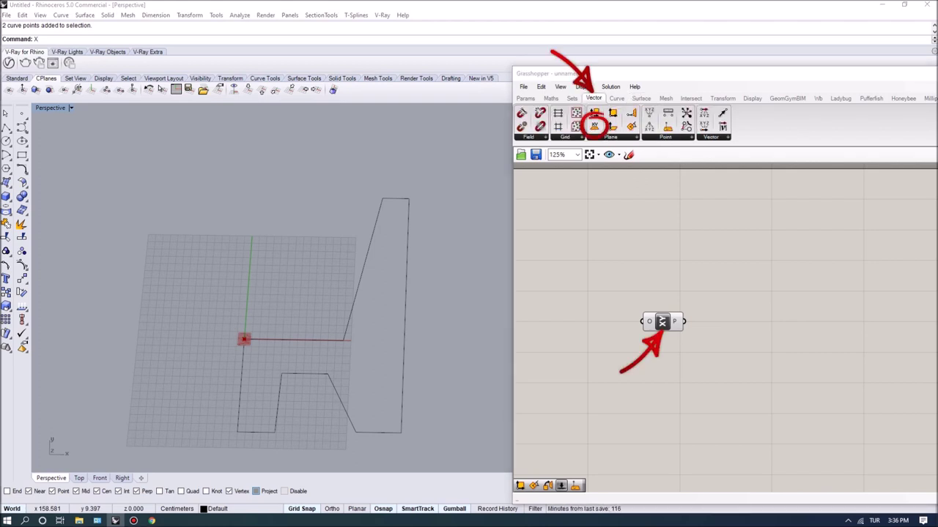
Add a Point Oriented component, connect the XY Plane output to its P input, and space the two components further apart.
{"action": "right_click_drag", "start_coordinate": [725, 337], "coordinate": [697, 305]}
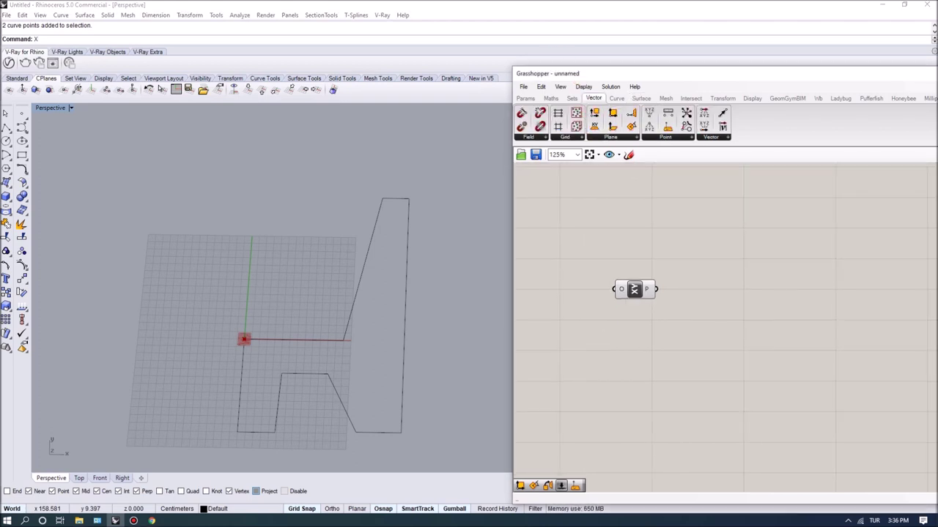
{"action": "double_click", "coordinate": [736, 296]}
{"action": "type", "text": "poi"}
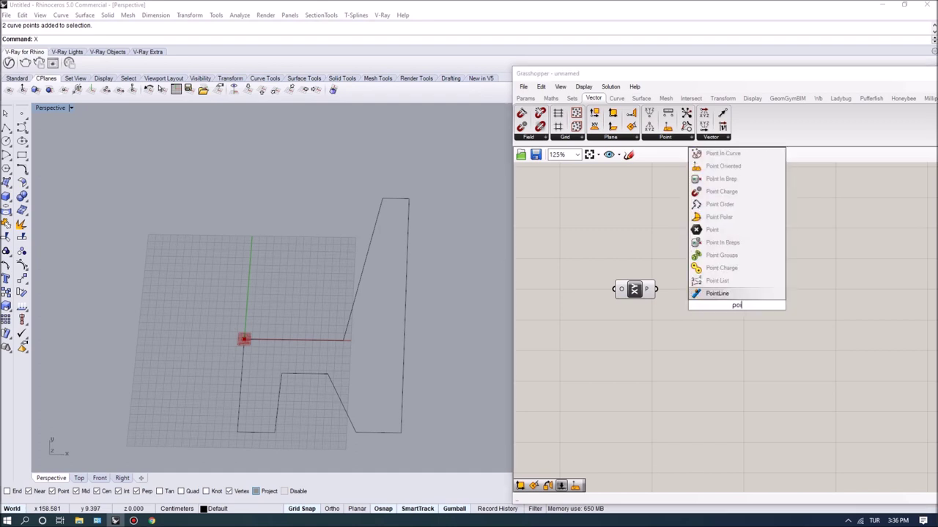
{"action": "type", "text": "nt on"}
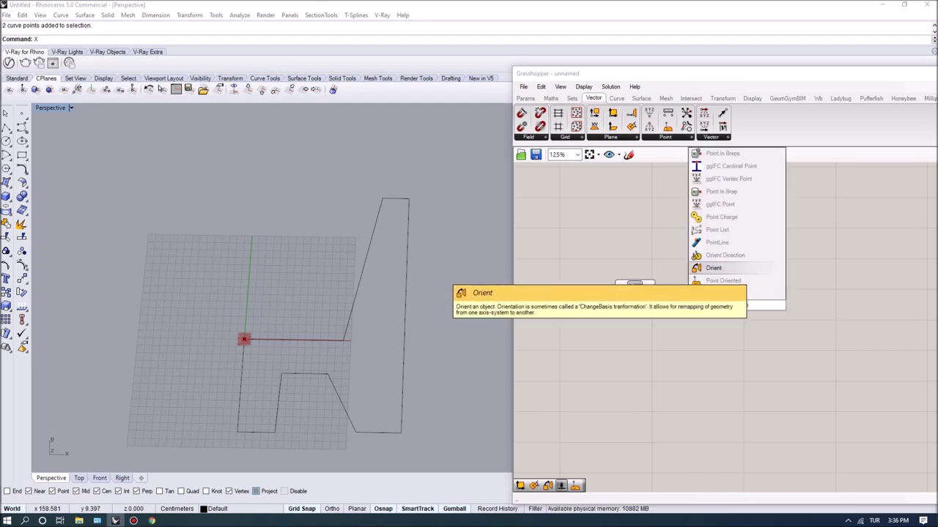
{"action": "key", "text": "Return"}
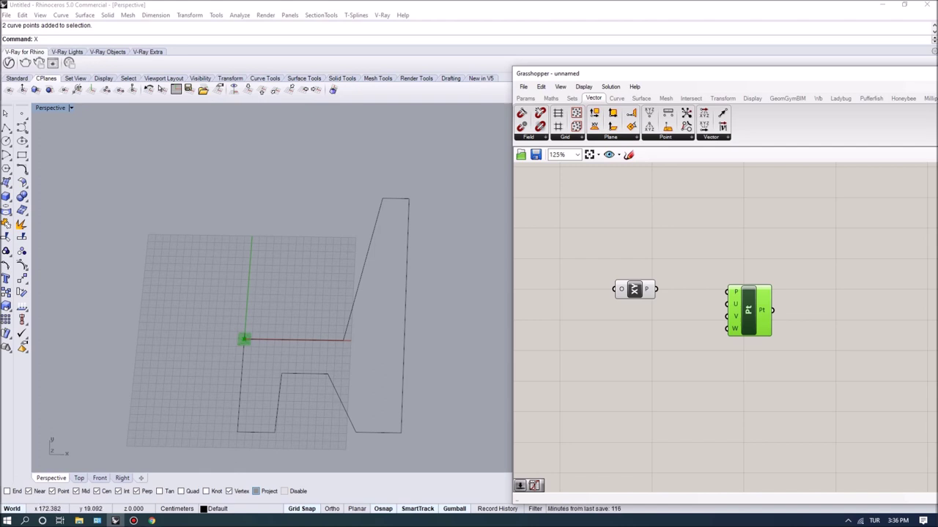
{"action": "left_click_drag", "start_coordinate": [656, 289], "coordinate": [727, 293]}
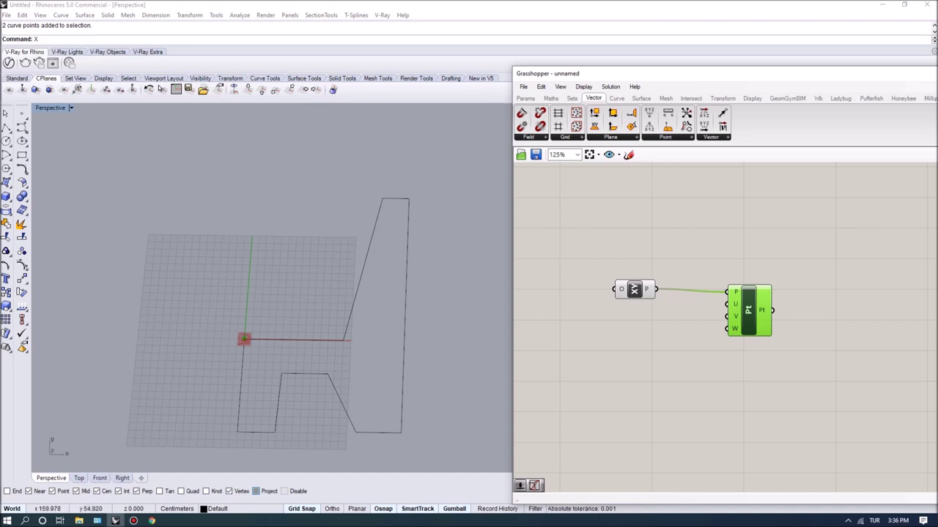
{"action": "right_click_drag", "start_coordinate": [791, 366], "coordinate": [754, 364]}
{"action": "left_click_drag", "start_coordinate": [711, 308], "coordinate": [792, 307]}
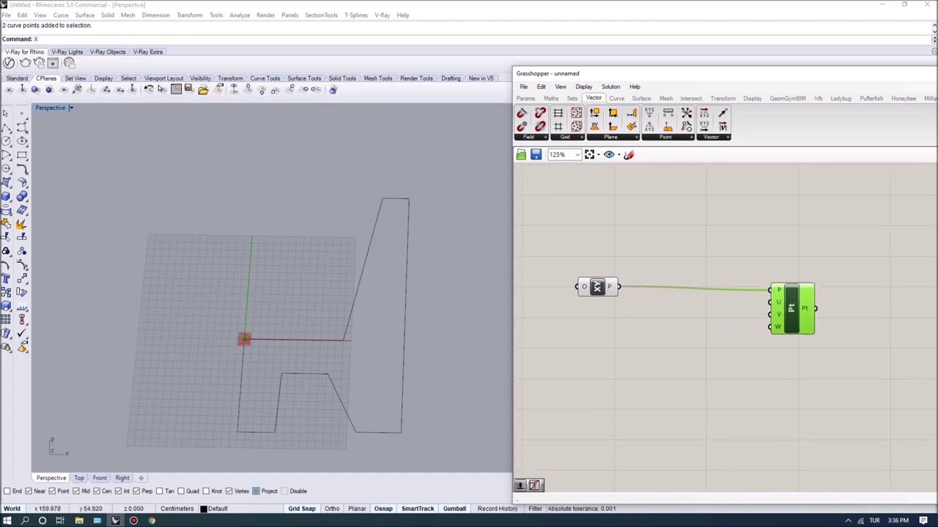
Add a number slider ranging from -100 to 100 below the XY Plane component.
{"action": "right_click_drag", "start_coordinate": [659, 367], "coordinate": [694, 375]}
{"action": "double_click", "coordinate": [643, 366]}
{"action": "type", "text": "-100..100"}
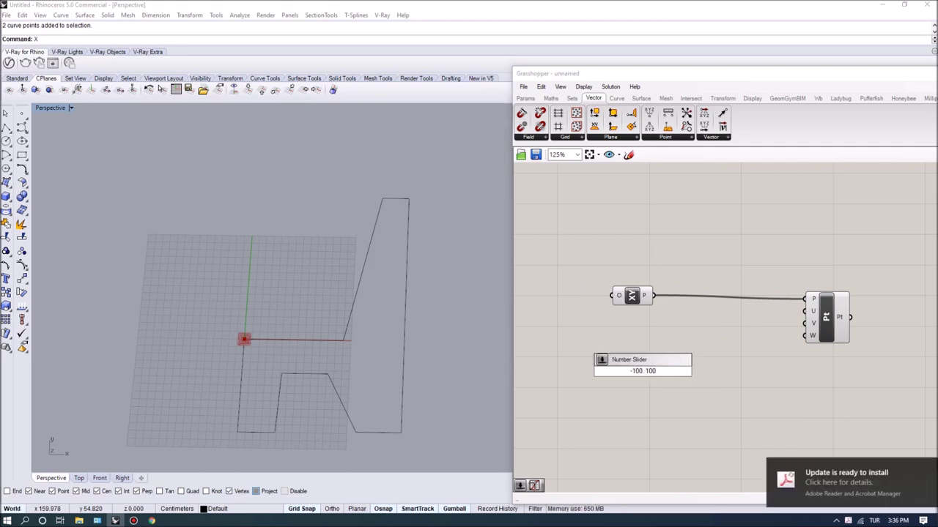
{"action": "left_click", "coordinate": [922, 466]}
{"action": "double_click", "coordinate": [648, 353]}
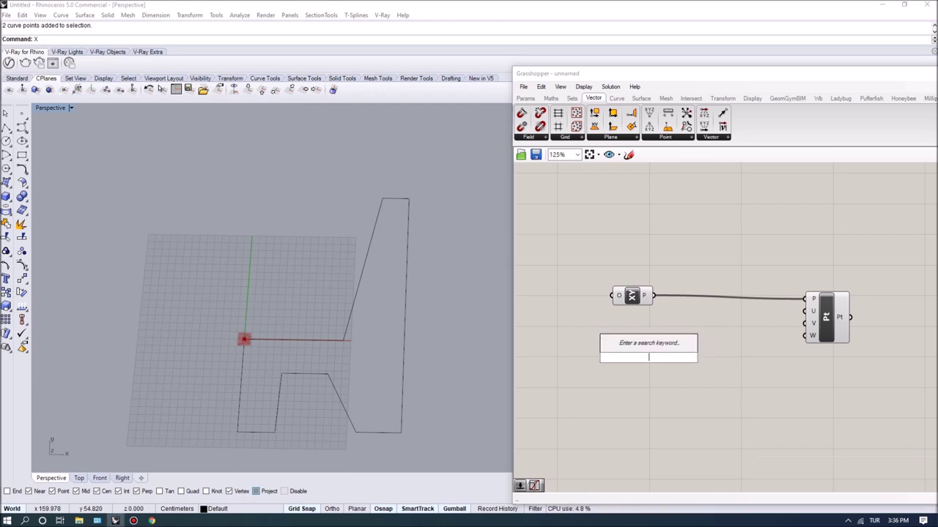
{"action": "type", "text": "-100..100"}
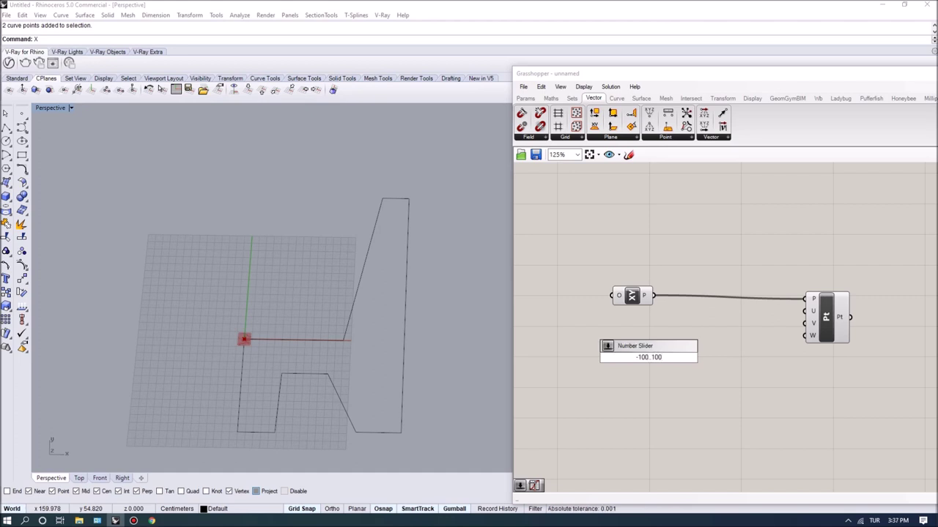
{"action": "key", "text": "Return"}
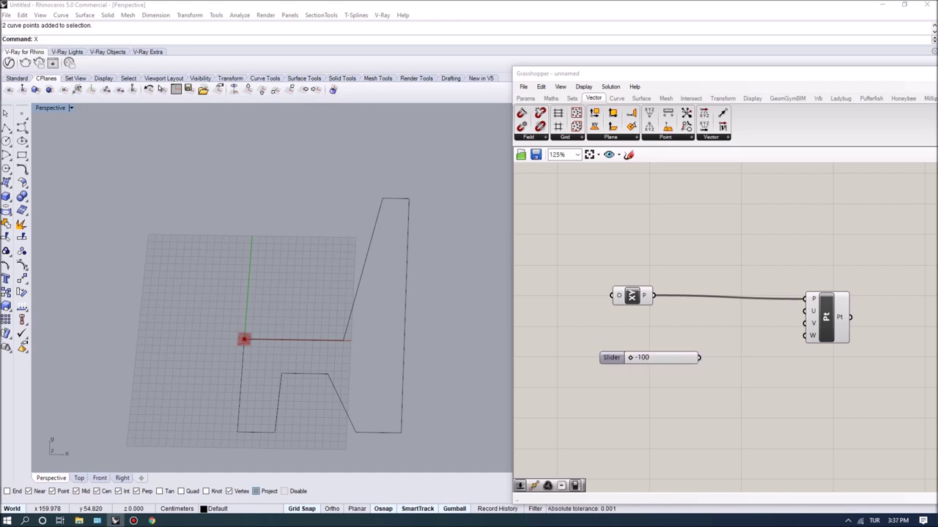
{"action": "scroll", "coordinate": [714, 330], "scroll_direction": "up", "scroll_amount": 1}
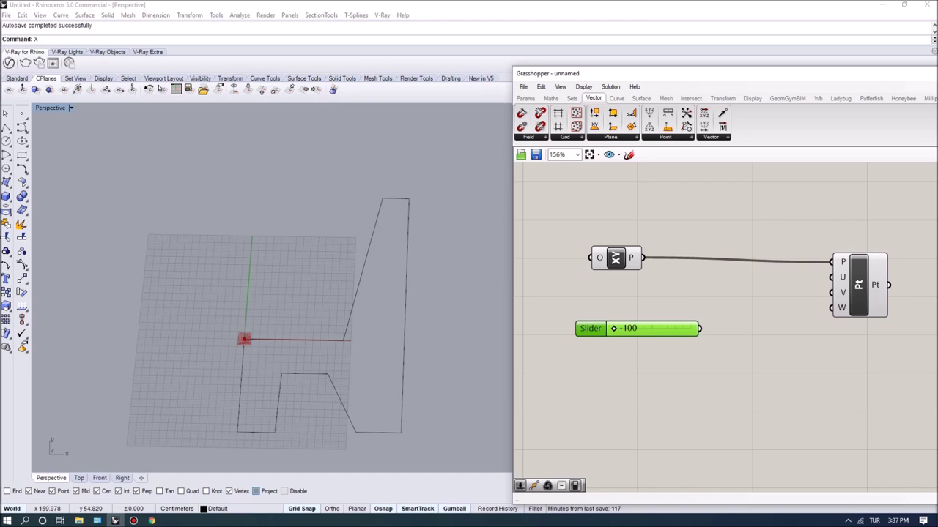
Set the slider to 0 and connect it to both the U and V inputs of the Point Oriented component.
{"action": "left_click_drag", "start_coordinate": [699, 329], "coordinate": [832, 277]}
{"action": "left_click", "coordinate": [858, 285]}
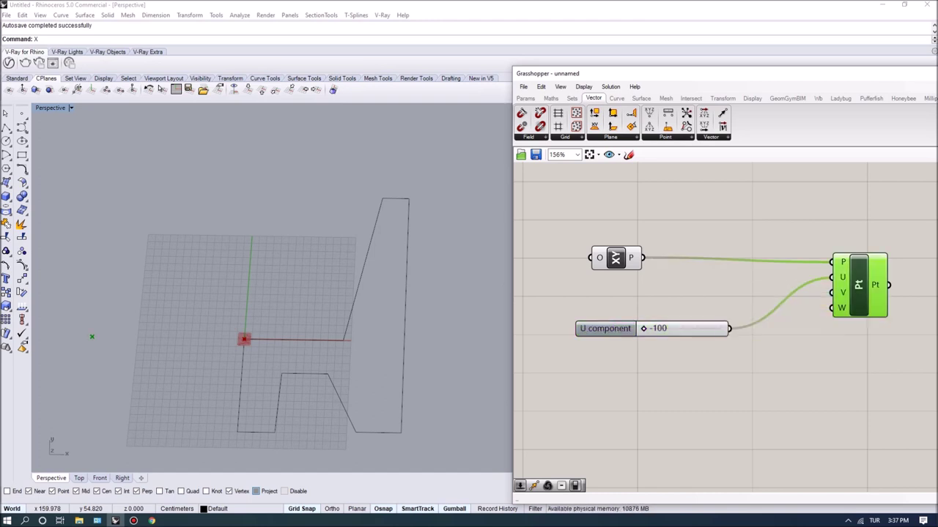
{"action": "left_click", "coordinate": [606, 329]}
{"action": "key", "text": "Delete"}
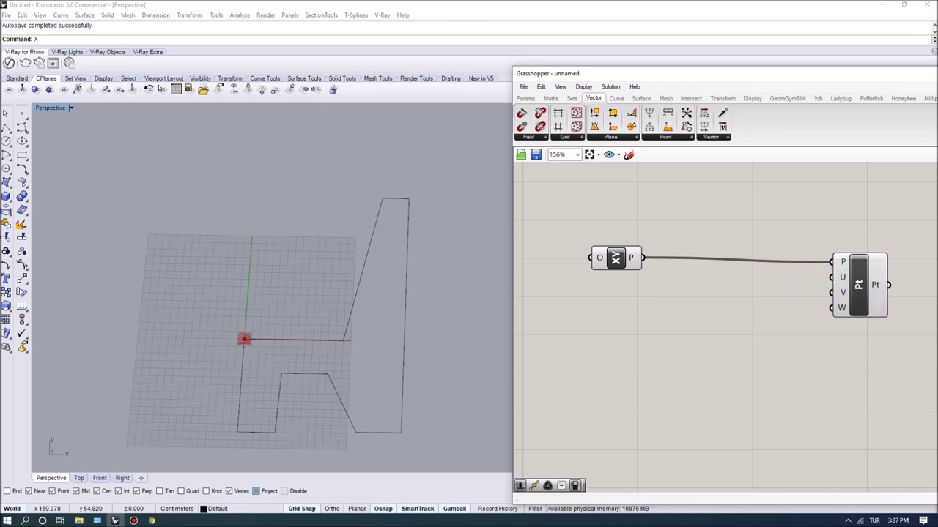
{"action": "key", "text": "ctrl+z"}
{"action": "double_click", "coordinate": [665, 329]}
{"action": "type", "text": "0"}
{"action": "key", "text": "Return"}
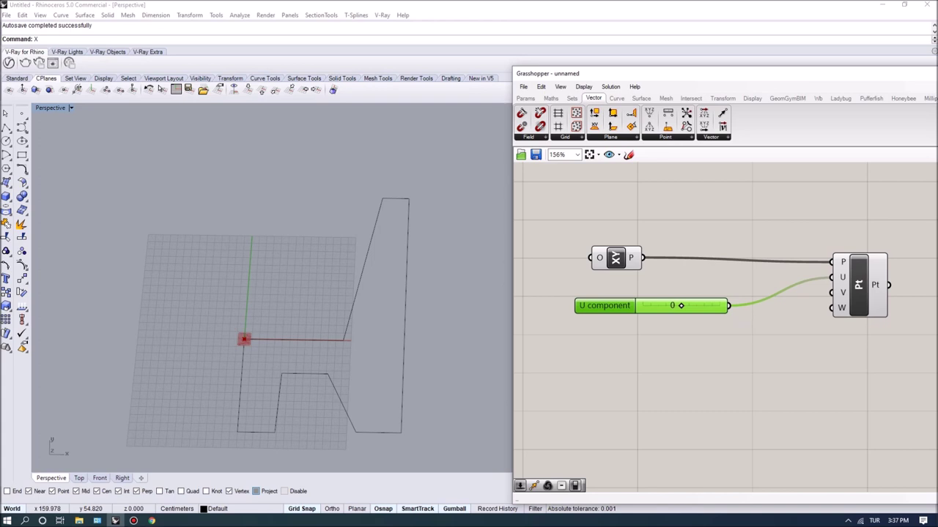
{"action": "left_click_drag", "start_coordinate": [727, 305], "coordinate": [846, 295], "text": "shift"}
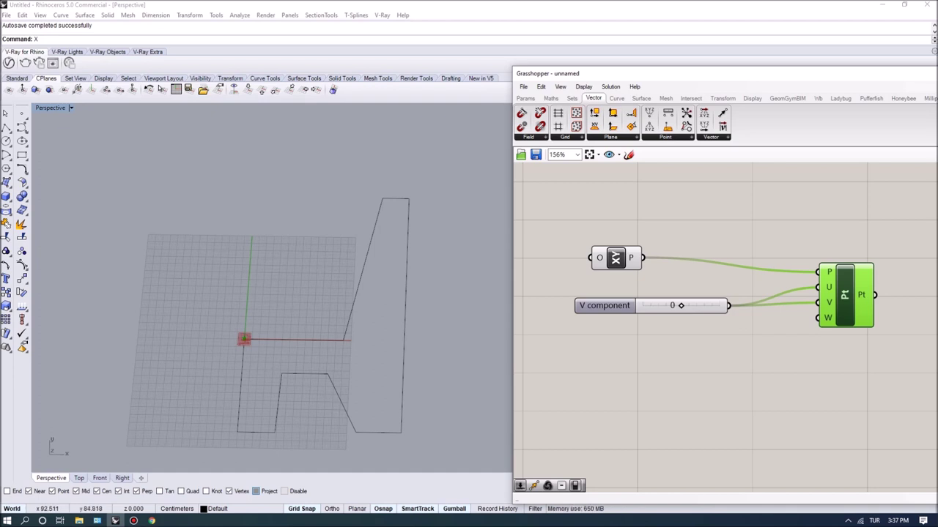
Duplicate the Point Oriented component and its slider directly below the originals, keeping the XY Plane connection.
{"action": "right_click_drag", "start_coordinate": [889, 368], "coordinate": [877, 348]}
{"action": "left_click_drag", "start_coordinate": [878, 349], "coordinate": [663, 254]}
{"action": "right_click_drag", "start_coordinate": [663, 255], "coordinate": [600, 214]}
{"action": "left_click_drag", "start_coordinate": [771, 235], "coordinate": [772, 316], "text": "alt"}
{"action": "right_click_drag", "start_coordinate": [771, 366], "coordinate": [808, 380]}
{"action": "left_click", "coordinate": [808, 380]}
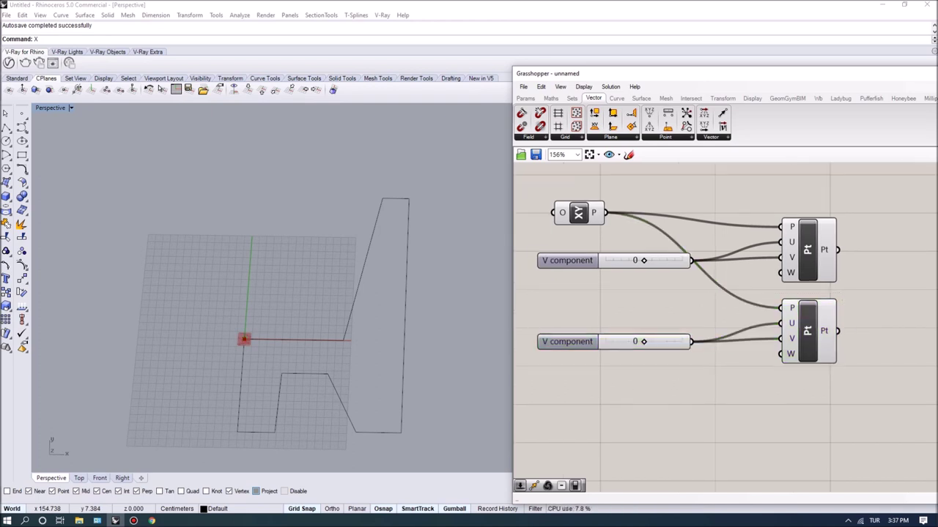
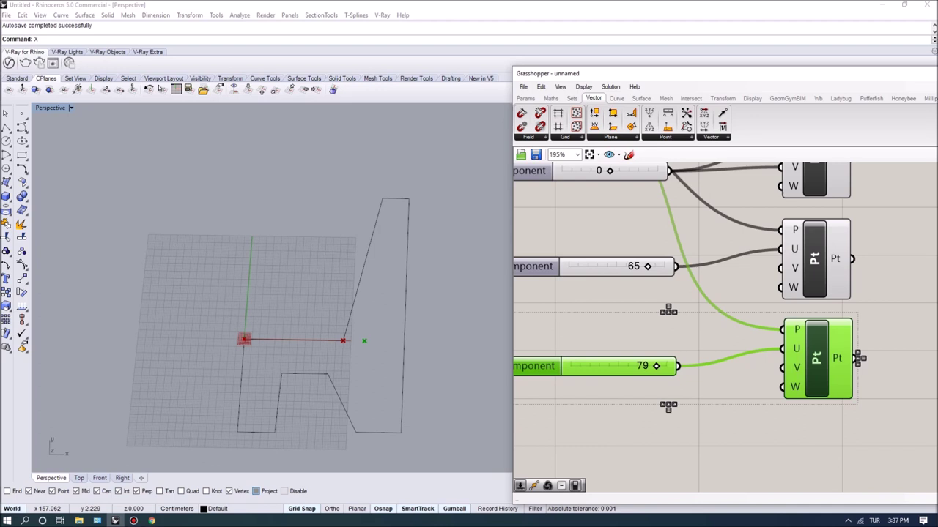
Set the U slider of the lowest oriented point to 80.
{"action": "double_click", "coordinate": [656, 366]}
{"action": "type", "text": "80"}
{"action": "key", "text": "Return"}
Duplicate the lowest point's U slider, connect the copy to that point's V input, and set it to 100.
{"action": "right_click_drag", "start_coordinate": [777, 432], "coordinate": [780, 370]}
{"action": "left_click", "coordinate": [780, 369]}
{"action": "left_click_drag", "start_coordinate": [825, 368], "coordinate": [656, 281]}
{"action": "left_click", "coordinate": [645, 344]}
{"action": "left_click_drag", "start_coordinate": [546, 303], "coordinate": [547, 294]}
{"action": "key", "text": "ctrl+c"}
{"action": "key", "text": "ctrl+v"}
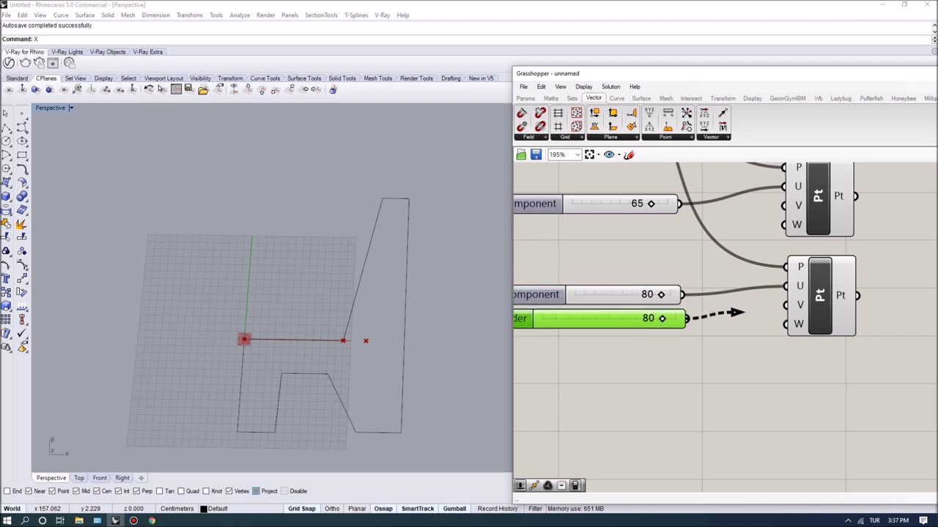
{"action": "left_click_drag", "start_coordinate": [687, 319], "coordinate": [786, 306]}
{"action": "left_click_drag", "start_coordinate": [665, 318], "coordinate": [675, 318]}
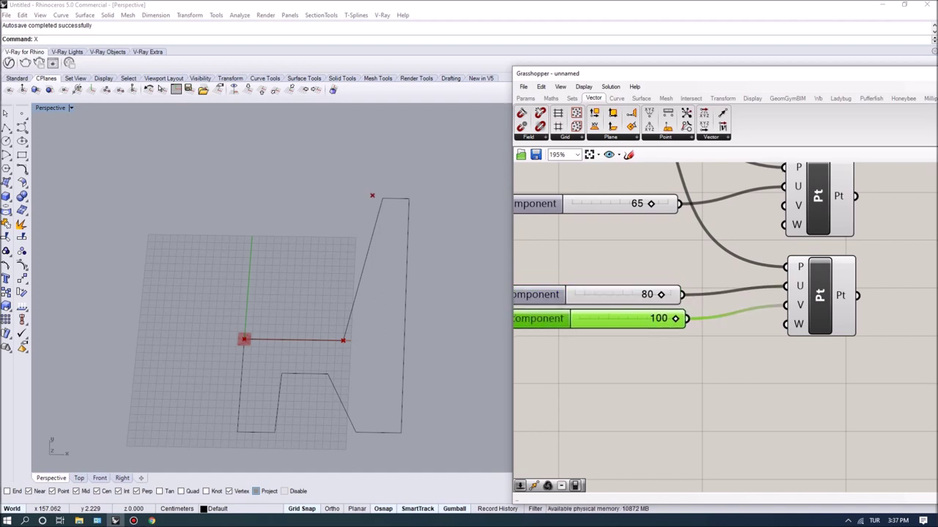
{"action": "right_click_drag", "start_coordinate": [401, 212], "coordinate": [388, 206]}
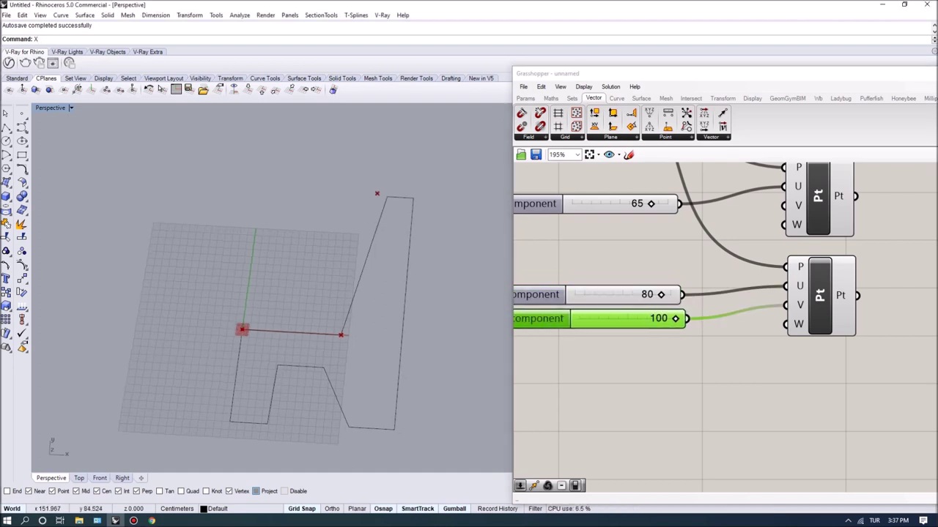
Duplicate the backrest's first top point with its U and V sliders below it, and set the copy's U slider to 100.
{"action": "left_click_drag", "start_coordinate": [795, 371], "coordinate": [616, 273]}
{"action": "left_click_drag", "start_coordinate": [820, 295], "coordinate": [821, 402], "text": "alt"}
{"action": "left_click", "coordinate": [754, 344]}
{"action": "left_click_drag", "start_coordinate": [665, 402], "coordinate": [687, 402]}
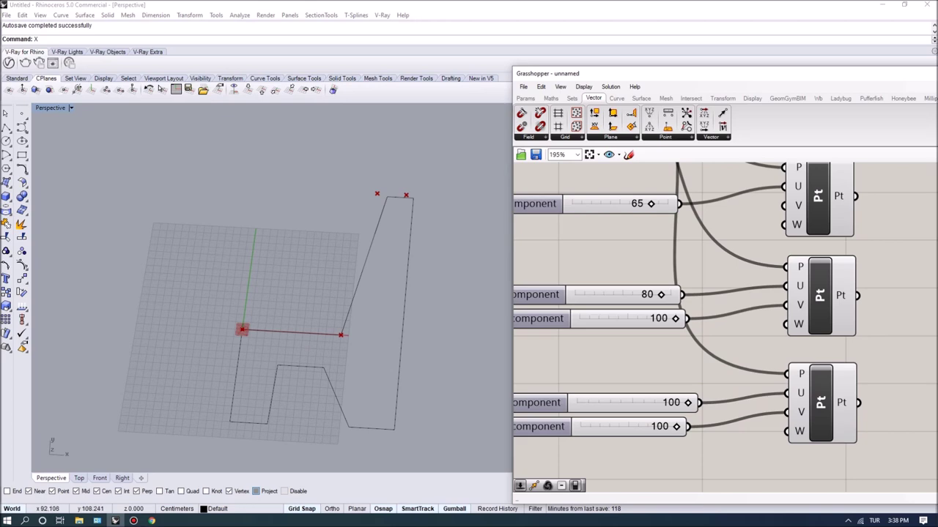
Shorten the copied point's U slider to about the width of the V slider beneath it.
{"action": "scroll", "coordinate": [651, 357], "scroll_direction": "down", "scroll_amount": 1}
{"action": "right_click_drag", "start_coordinate": [652, 357], "coordinate": [658, 336]}
{"action": "scroll", "coordinate": [673, 368], "scroll_direction": "up", "scroll_amount": 1}
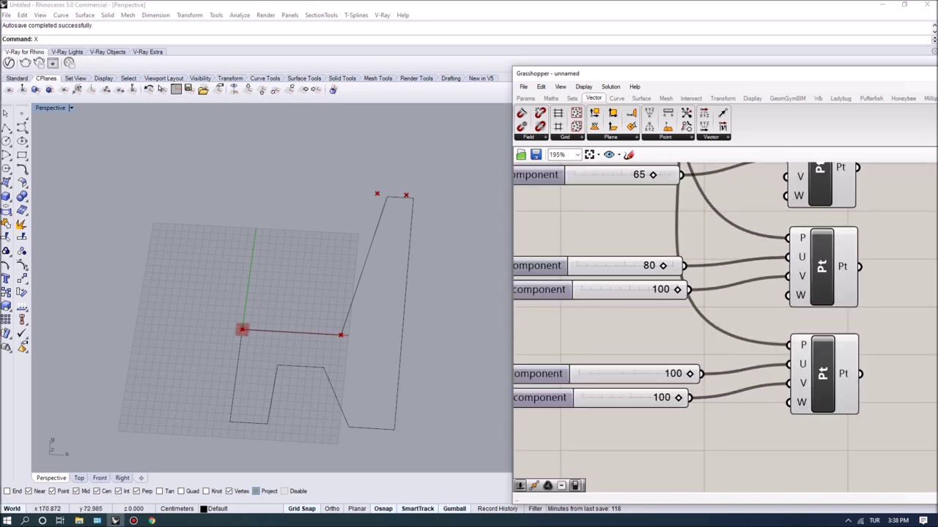
{"action": "left_click_drag", "start_coordinate": [699, 373], "coordinate": [684, 373]}
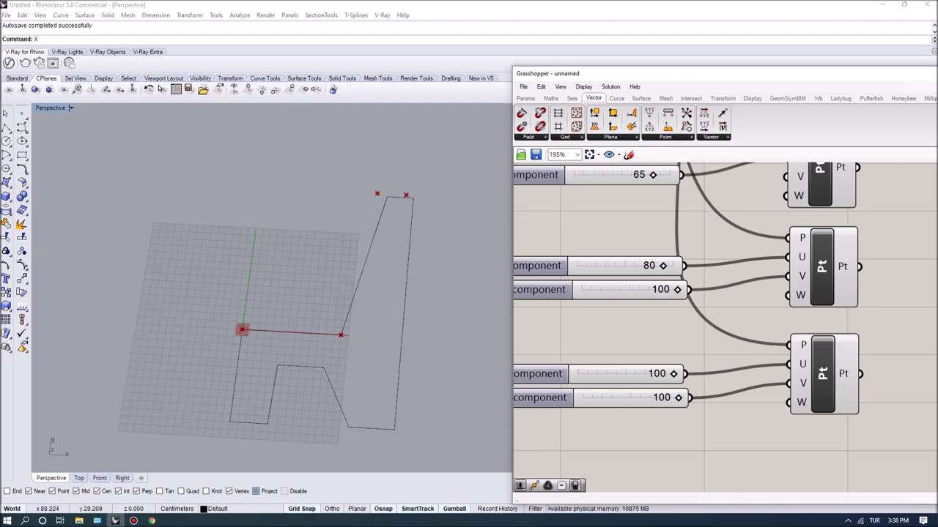
Duplicate the second backrest top point with its sliders and set the copy's V slider to -50.
{"action": "scroll", "coordinate": [761, 228], "scroll_direction": "down", "scroll_amount": 3}
{"action": "scroll", "coordinate": [803, 345], "scroll_direction": "up", "scroll_amount": 1}
{"action": "mouse_move", "coordinate": [821, 351]}
{"action": "left_mouse_down"}
{"action": "mouse_move", "coordinate": [668, 271]}
{"action": "mouse_move", "coordinate": [821, 351]}
{"action": "left_mouse_up"}
{"action": "left_click_drag", "start_coordinate": [789, 292], "coordinate": [790, 374], "text": "alt"}
{"action": "left_click", "coordinate": [725, 412]}
{"action": "scroll", "coordinate": [686, 390], "scroll_direction": "up", "scroll_amount": 2}
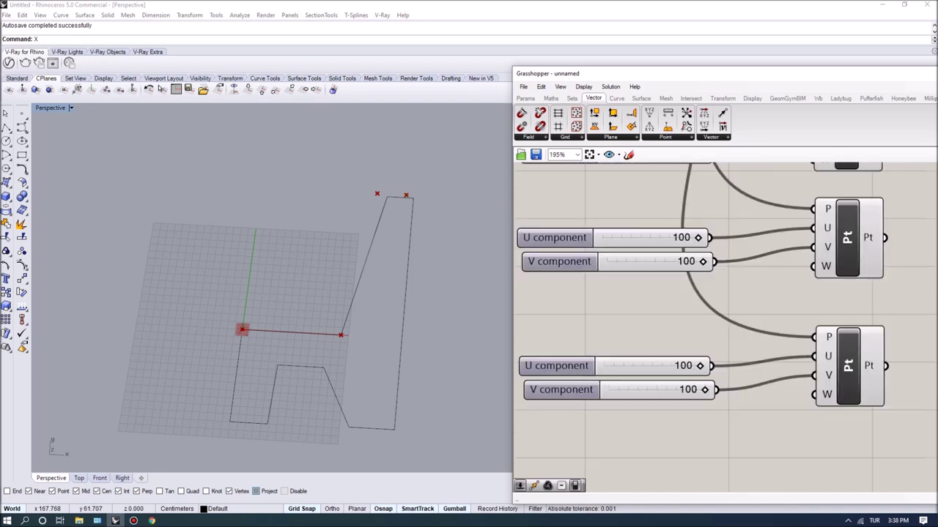
{"action": "left_click_drag", "start_coordinate": [697, 366], "coordinate": [631, 390]}
{"action": "double_click", "coordinate": [631, 389]}
{"action": "type", "text": "-50"}
{"action": "key", "text": "Return"}
Duplicate the rear leg's outer bottom point with its sliders and set the copy's U slider to 75.
{"action": "scroll", "coordinate": [659, 395], "scroll_direction": "down", "scroll_amount": 1}
{"action": "right_click_drag", "start_coordinate": [828, 389], "coordinate": [829, 381]}
{"action": "left_click_drag", "start_coordinate": [853, 381], "coordinate": [685, 296]}
{"action": "left_click_drag", "start_coordinate": [823, 316], "coordinate": [822, 399], "text": "alt"}
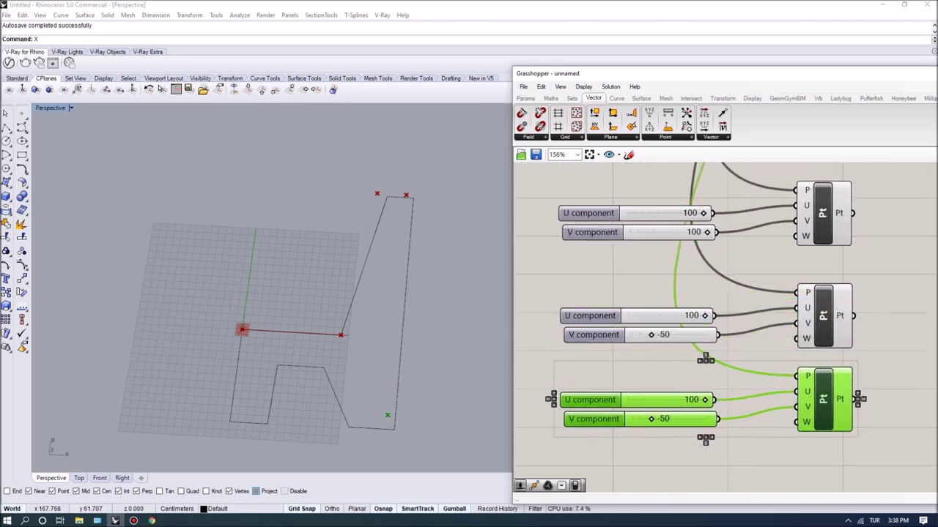
{"action": "left_click", "coordinate": [813, 455]}
{"action": "left_click_drag", "start_coordinate": [704, 400], "coordinate": [704, 400]}
{"action": "double_click", "coordinate": [689, 400]}
{"action": "key", "text": "Return"}
Duplicate the rear leg's inner bottom point together with its U and V sliders, placing the copy below it.
{"action": "right_click_drag", "start_coordinate": [834, 459], "coordinate": [839, 364]}
{"action": "left_click_drag", "start_coordinate": [840, 364], "coordinate": [636, 282]}
{"action": "key", "text": "ctrl+c"}
{"action": "key", "text": "ctrl+v"}
{"action": "left_click_drag", "start_coordinate": [809, 306], "coordinate": [826, 393]}
{"action": "right_click_drag", "start_coordinate": [826, 440], "coordinate": [832, 417]}
{"action": "left_click", "coordinate": [820, 434]}
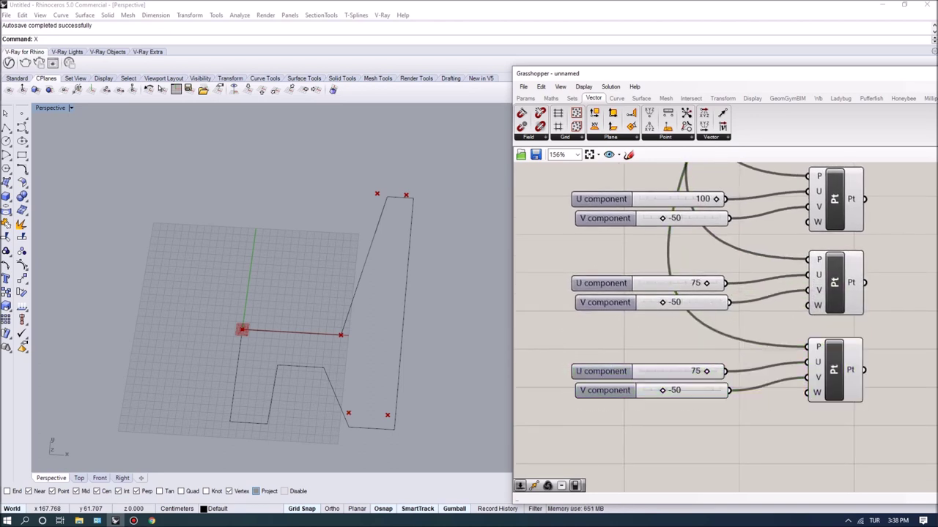
Set the newest point's U slider to 60 and its V slider to -20.
{"action": "double_click", "coordinate": [683, 371]}
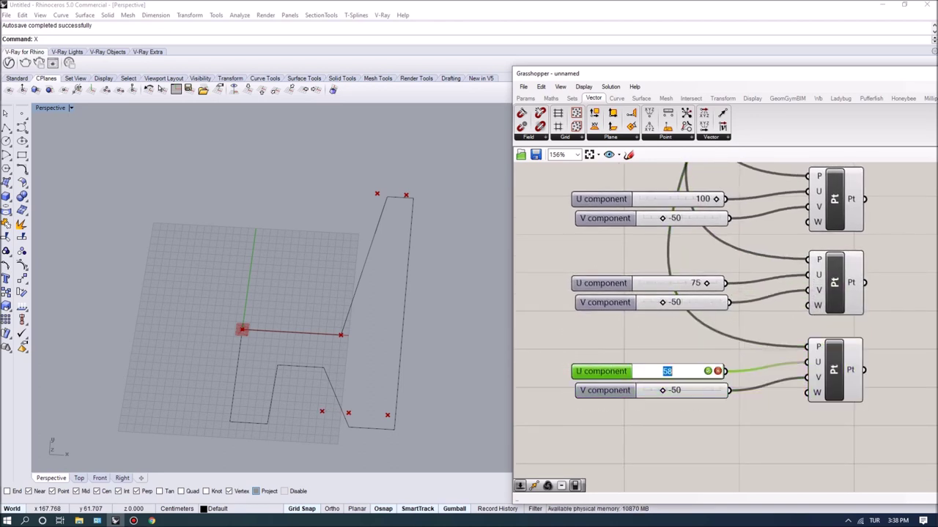
{"action": "type", "text": "60"}
{"action": "key", "text": "Return"}
{"action": "double_click", "coordinate": [688, 390]}
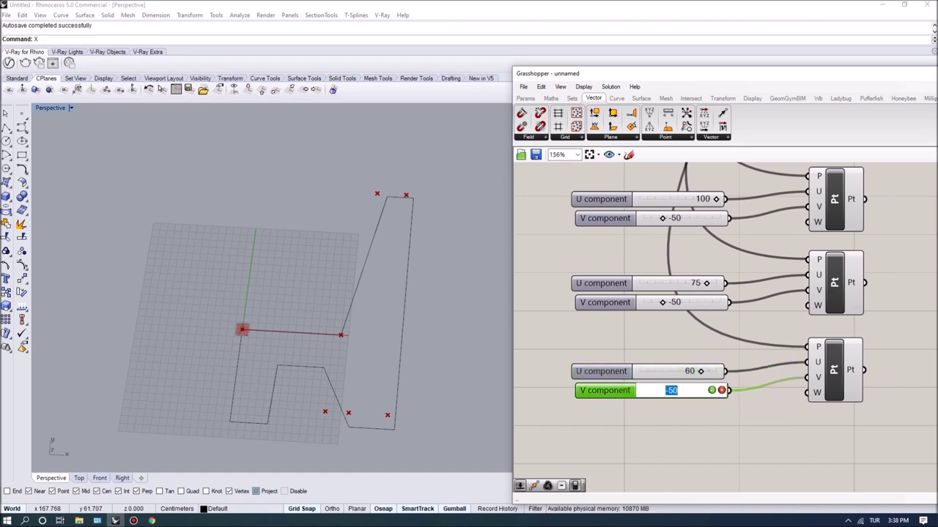
{"action": "type", "text": "-20"}
{"action": "key", "text": "Return"}
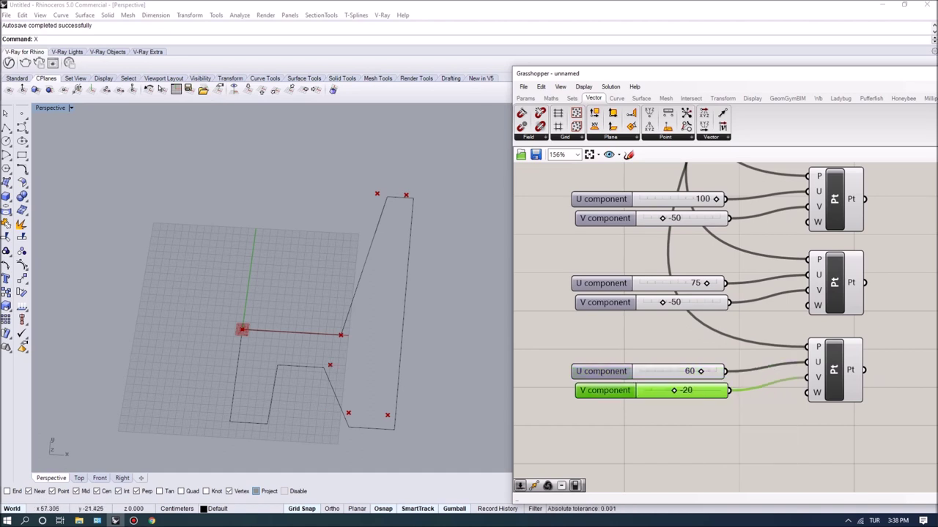
Duplicate the underside point at U 60 with its sliders and set the copy's U slider to 30.
{"action": "left_click", "coordinate": [677, 425]}
{"action": "scroll", "coordinate": [673, 421], "scroll_direction": "down", "scroll_amount": 1}
{"action": "right_click_drag", "start_coordinate": [678, 422], "coordinate": [680, 359]}
{"action": "left_click_drag", "start_coordinate": [826, 356], "coordinate": [624, 375]}
{"action": "left_click", "coordinate": [677, 432]}
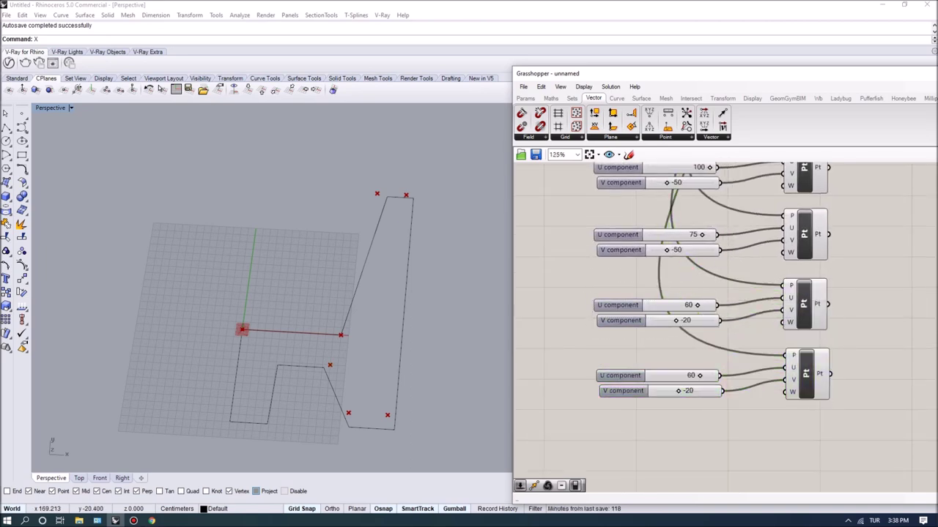
{"action": "left_click_drag", "start_coordinate": [699, 375], "coordinate": [693, 375]}
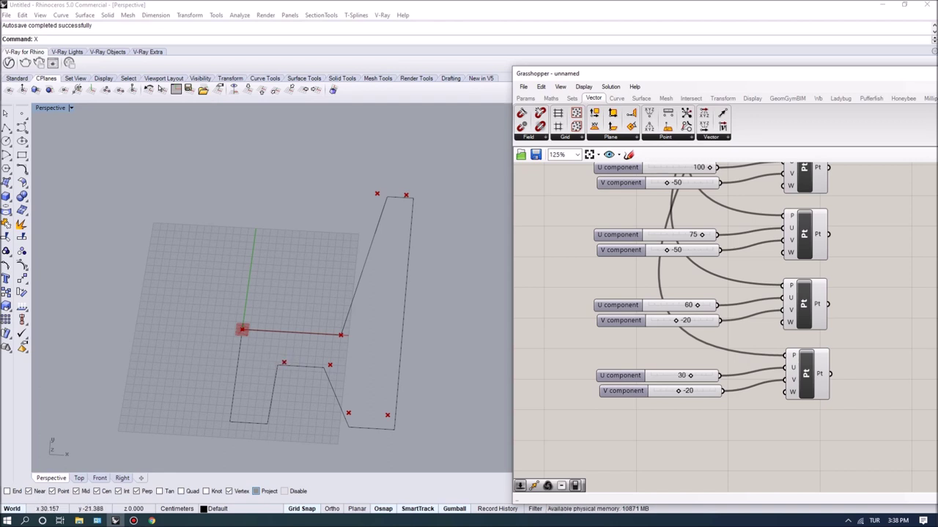
Duplicate the underside point at U 30 together with its two sliders, placing the copy below it.
{"action": "right_click_drag", "start_coordinate": [703, 439], "coordinate": [700, 395]}
{"action": "left_click_drag", "start_coordinate": [808, 385], "coordinate": [632, 322]}
{"action": "left_click_drag", "start_coordinate": [623, 346], "coordinate": [627, 418], "text": "alt"}
{"action": "left_click", "coordinate": [681, 457]}
Set the lowest point's U slider to 20 and its V slider to -50.
{"action": "scroll", "coordinate": [681, 457], "scroll_direction": "up", "scroll_amount": 2}
{"action": "left_click_drag", "start_coordinate": [697, 372], "coordinate": [696, 373]}
{"action": "double_click", "coordinate": [691, 372]}
{"action": "type", "text": "20"}
{"action": "key", "text": "Return"}
{"action": "left_click_drag", "start_coordinate": [679, 395], "coordinate": [662, 396]}
{"action": "double_click", "coordinate": [662, 396]}
{"action": "type", "text": "-"}
{"action": "left_click", "coordinate": [730, 396]}
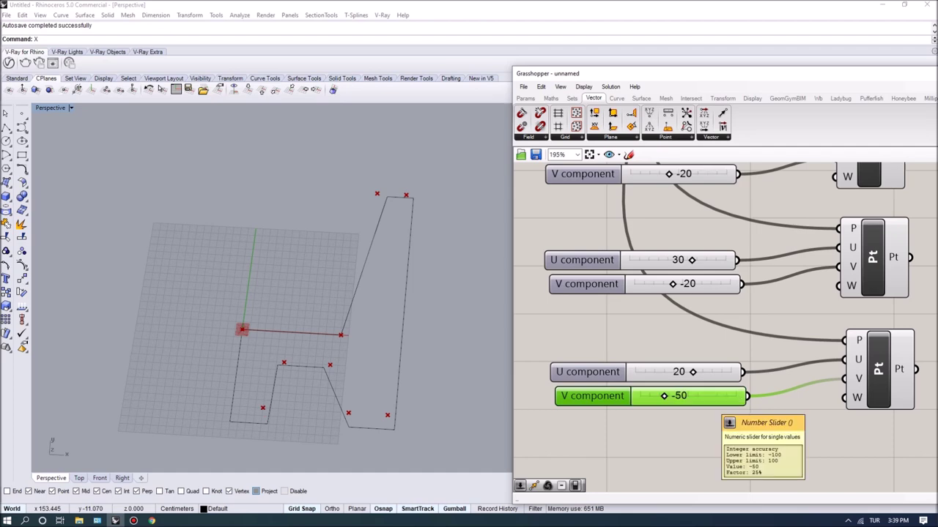
Duplicate the front leg's inner bottom point with its sliders and set the copy's U slider to 0.
{"action": "scroll", "coordinate": [686, 318], "scroll_direction": "down", "scroll_amount": 2}
{"action": "right_click_drag", "start_coordinate": [687, 318], "coordinate": [680, 267]}
{"action": "left_click_drag", "start_coordinate": [808, 352], "coordinate": [608, 265]}
{"action": "left_click_drag", "start_coordinate": [616, 300], "coordinate": [618, 372], "text": "alt"}
{"action": "left_click", "coordinate": [671, 405]}
{"action": "scroll", "coordinate": [675, 392], "scroll_direction": "up", "scroll_amount": 2}
{"action": "left_click_drag", "start_coordinate": [690, 357], "coordinate": [681, 358]}
{"action": "double_click", "coordinate": [681, 357]}
{"action": "type", "text": "0"}
{"action": "key", "text": "Return"}
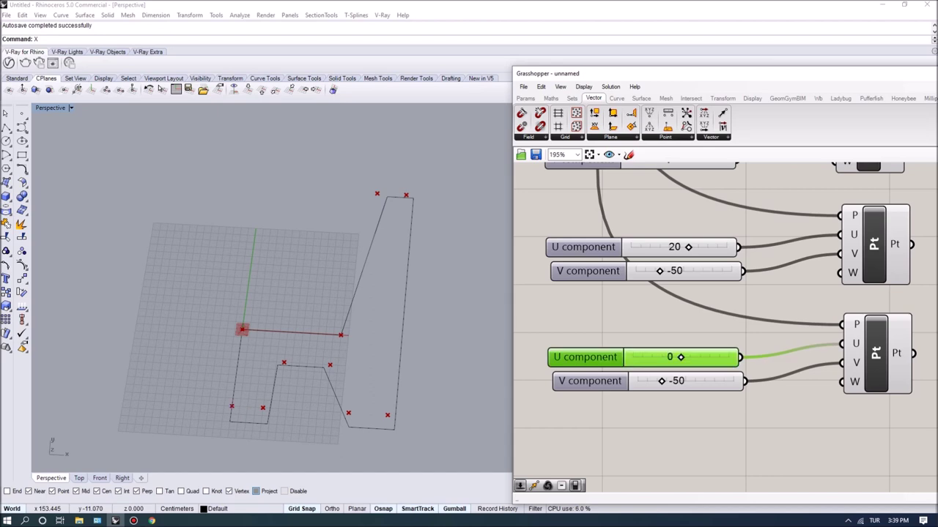
{"action": "left_click", "coordinate": [699, 304]}
Hide the reference profile curve in the Rhino viewport.
{"action": "scroll", "coordinate": [699, 301], "scroll_direction": "down", "scroll_amount": 4}
{"action": "right_click_drag", "start_coordinate": [699, 301], "coordinate": [686, 349]}
{"action": "left_click", "coordinate": [401, 337]}
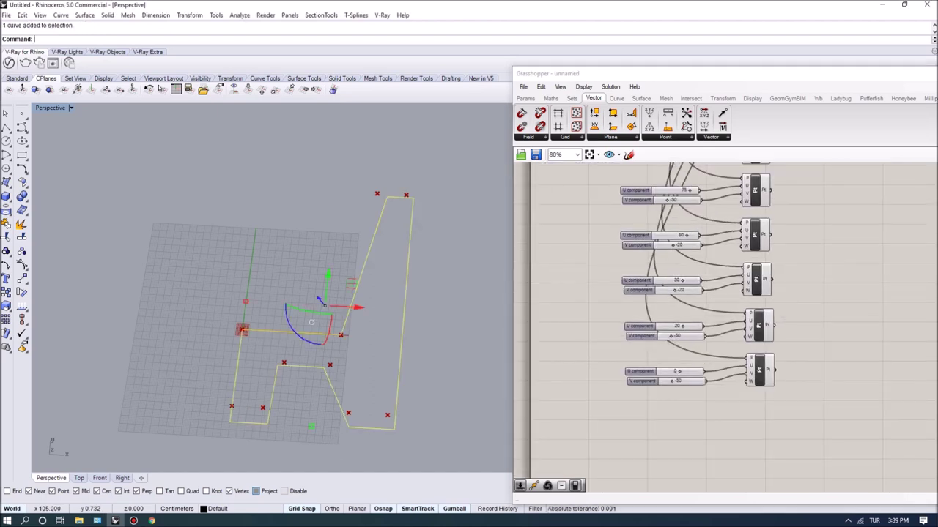
{"action": "key", "text": "Return"}
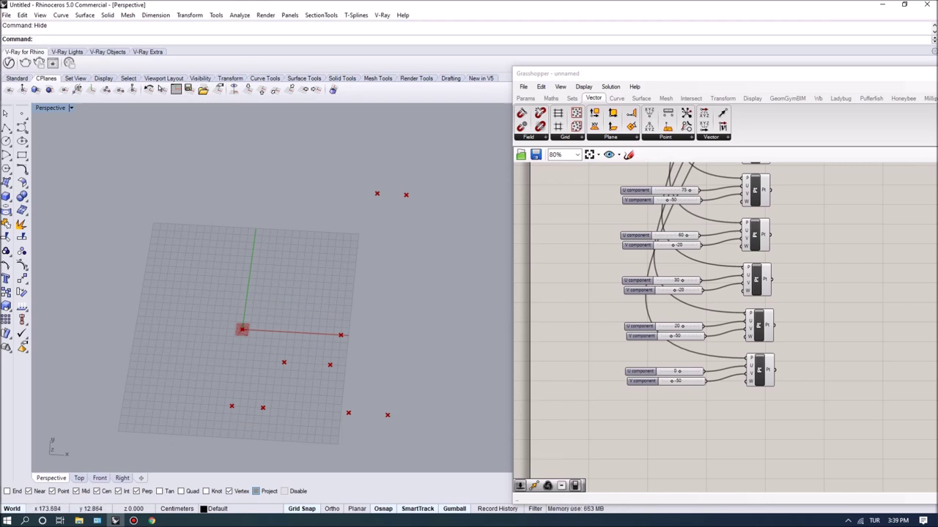
Select all the Point Oriented components and align them in one vertical column.
{"action": "scroll", "coordinate": [622, 345], "scroll_direction": "down", "scroll_amount": 4}
{"action": "right_click_drag", "start_coordinate": [622, 346], "coordinate": [635, 372]}
{"action": "left_click_drag", "start_coordinate": [716, 407], "coordinate": [688, 196]}
{"action": "scroll", "coordinate": [688, 200], "scroll_direction": "up", "scroll_amount": 2}
{"action": "left_click", "coordinate": [695, 207]}
{"action": "left_click", "coordinate": [727, 228]}
{"action": "right_click_drag", "start_coordinate": [727, 242], "coordinate": [764, 209]}
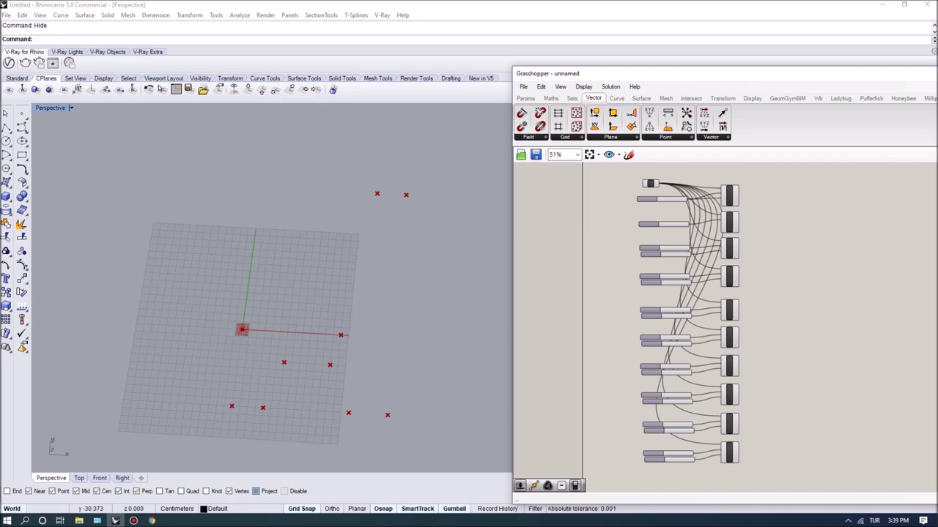
Select the two backrest top point components and try lowering the first one's V slider to 92.
{"action": "scroll", "coordinate": [714, 223], "scroll_direction": "up", "scroll_amount": 5}
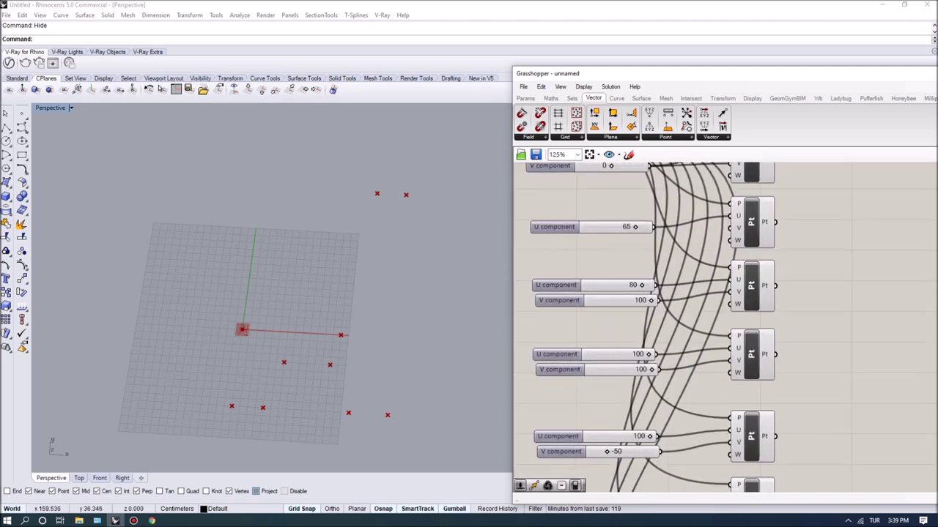
{"action": "left_click_drag", "start_coordinate": [815, 374], "coordinate": [732, 276]}
{"action": "scroll", "coordinate": [732, 278], "scroll_direction": "up", "scroll_amount": 1}
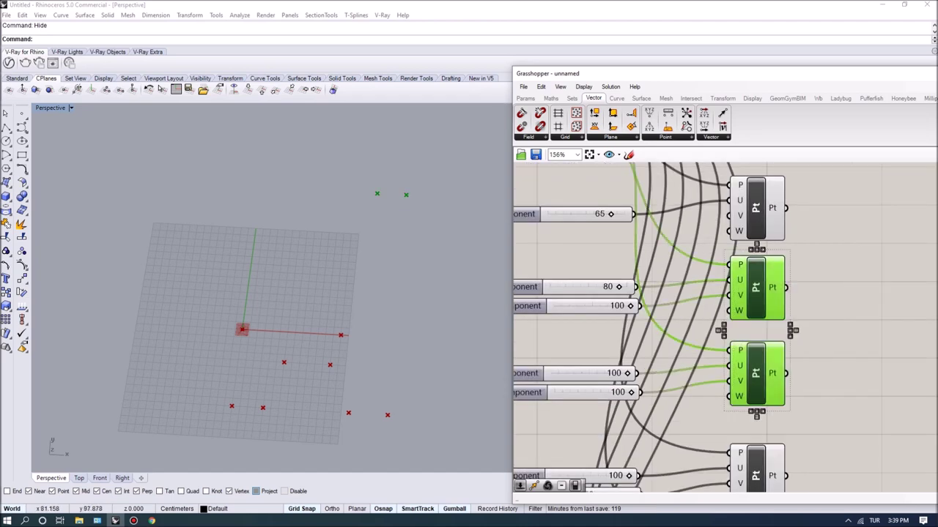
{"action": "right_click_drag", "start_coordinate": [582, 252], "coordinate": [642, 244]}
{"action": "left_click", "coordinate": [641, 245]}
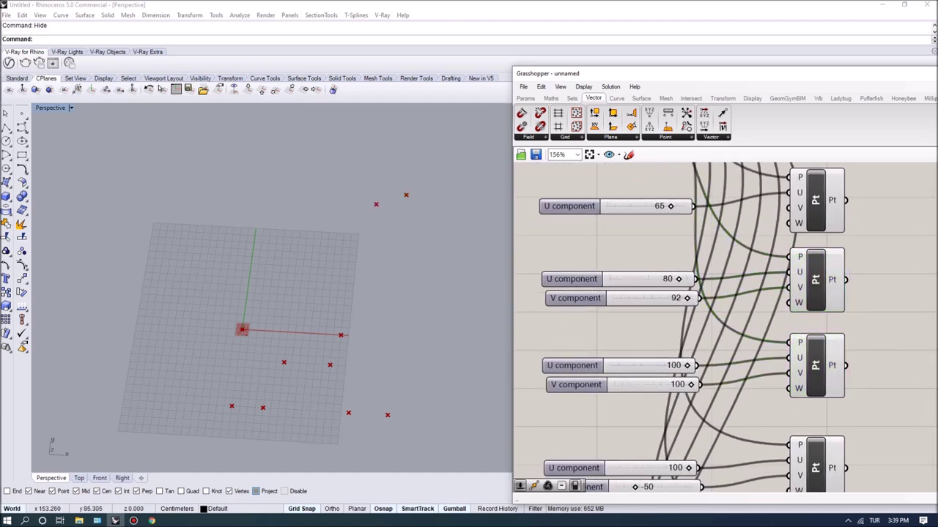
{"action": "right_click_drag", "start_coordinate": [575, 322], "coordinate": [671, 322]}
Connect the first backrest top point's V slider to the second one's V input as well, and delete the redundant slider.
{"action": "left_click_drag", "start_coordinate": [671, 298], "coordinate": [567, 319]}
{"action": "left_click_drag", "start_coordinate": [692, 319], "coordinate": [885, 373]}
{"action": "right_click_drag", "start_coordinate": [842, 403], "coordinate": [799, 400]}
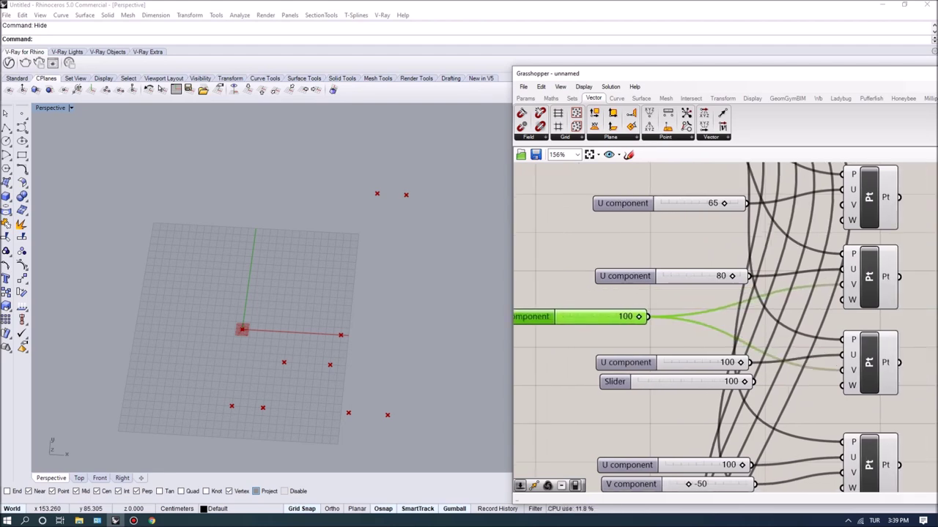
{"action": "left_click", "coordinate": [614, 382]}
{"action": "key", "text": "Delete"}
{"action": "right_click_drag", "start_coordinate": [613, 388], "coordinate": [683, 392]}
{"action": "right_click", "coordinate": [644, 321]}
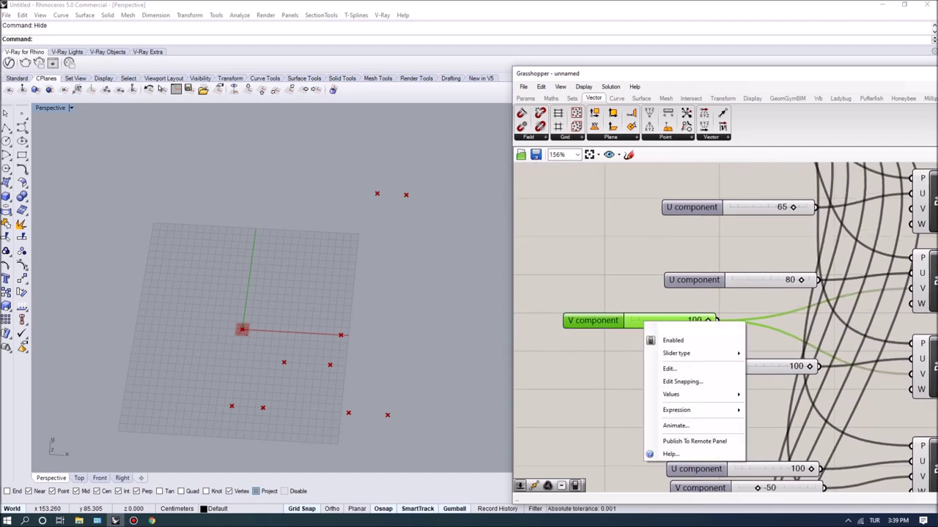
{"action": "left_click", "coordinate": [617, 396]}
{"action": "right_click", "coordinate": [595, 318]}
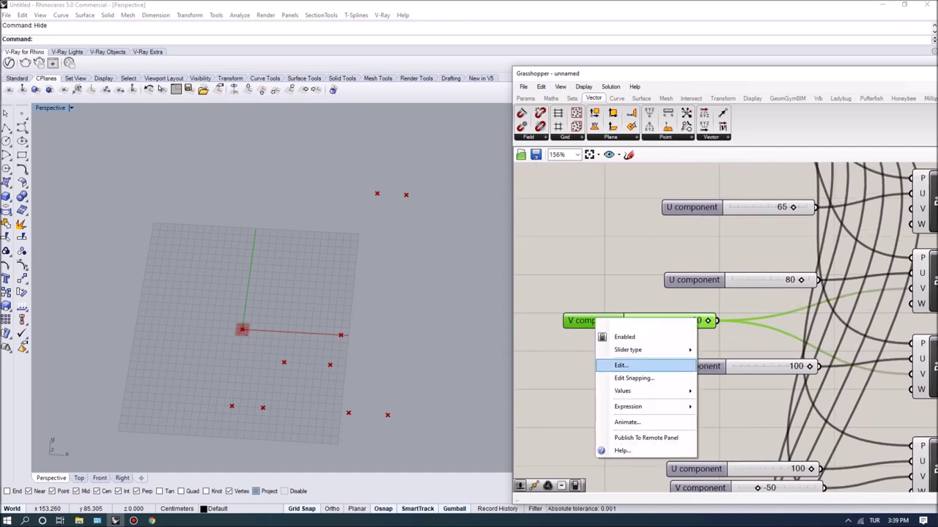
{"action": "left_click", "coordinate": [659, 302]}
{"action": "left_click", "coordinate": [670, 320]}
{"action": "scroll", "coordinate": [671, 321], "scroll_direction": "down", "scroll_amount": 5}
{"action": "left_click", "coordinate": [644, 352]}
Move the shared V slider of the two backrest top points clear of the individual slider column.
{"action": "left_click_drag", "start_coordinate": [645, 320], "coordinate": [619, 321]}
{"action": "right_click_drag", "start_coordinate": [729, 312], "coordinate": [721, 271]}
{"action": "scroll", "coordinate": [720, 271], "scroll_direction": "down", "scroll_amount": 2}
{"action": "left_click_drag", "start_coordinate": [773, 213], "coordinate": [687, 463]}
{"action": "scroll", "coordinate": [748, 238], "scroll_direction": "up", "scroll_amount": 1}
{"action": "left_click_drag", "start_coordinate": [736, 369], "coordinate": [799, 362]}
{"action": "left_click", "coordinate": [683, 320]}
{"action": "scroll", "coordinate": [643, 285], "scroll_direction": "up", "scroll_amount": 3}
{"action": "left_click_drag", "start_coordinate": [612, 286], "coordinate": [661, 282]}
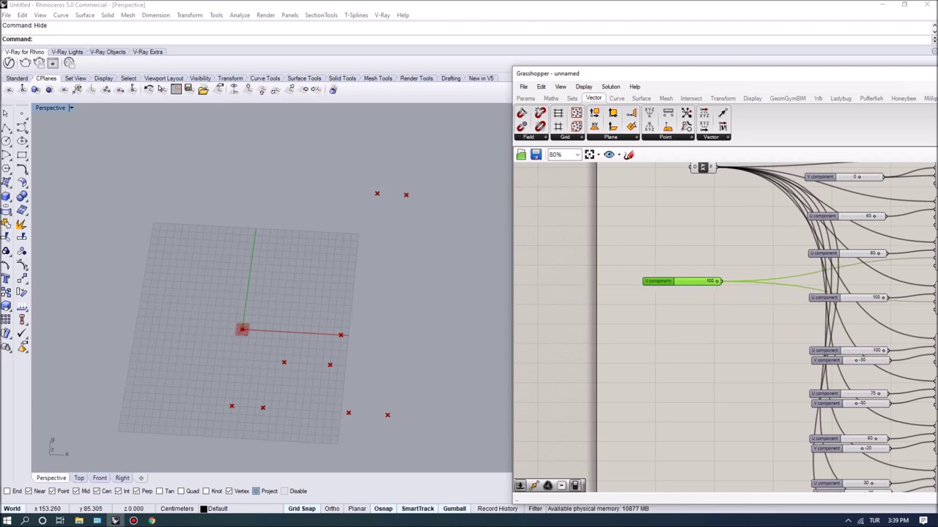
Select the last two Point Oriented components and try lowering the final point's V slider to -51.
{"action": "right_click_drag", "start_coordinate": [663, 286], "coordinate": [569, 248]}
{"action": "scroll", "coordinate": [791, 388], "scroll_direction": "up", "scroll_amount": 1}
{"action": "right_click_drag", "start_coordinate": [792, 389], "coordinate": [760, 320]}
{"action": "right_click_drag", "start_coordinate": [889, 405], "coordinate": [872, 364]}
{"action": "left_click_drag", "start_coordinate": [874, 363], "coordinate": [811, 313]}
{"action": "right_click_drag", "start_coordinate": [863, 448], "coordinate": [838, 392]}
{"action": "left_click_drag", "start_coordinate": [841, 400], "coordinate": [787, 321]}
{"action": "left_click", "coordinate": [748, 395]}
{"action": "scroll", "coordinate": [748, 395], "scroll_direction": "up", "scroll_amount": 3}
{"action": "right_click_drag", "start_coordinate": [748, 395], "coordinate": [789, 385]}
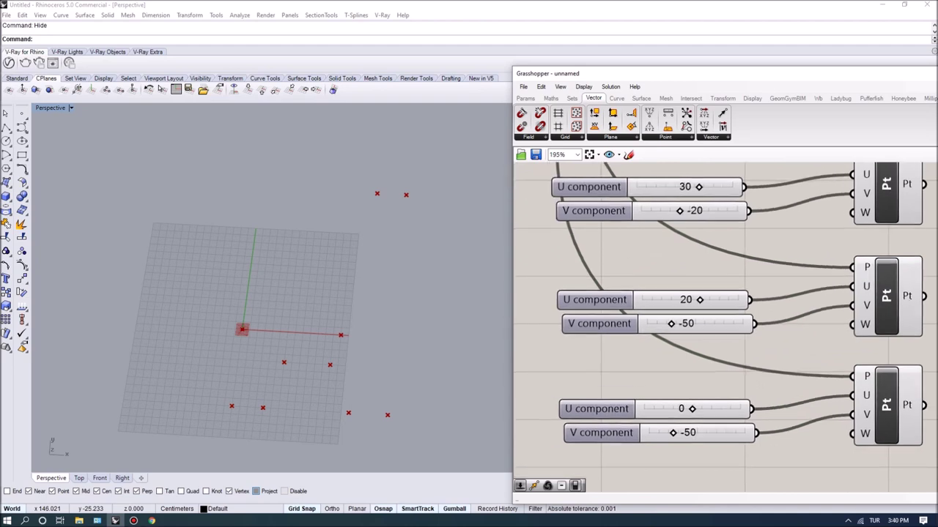
{"action": "left_click_drag", "start_coordinate": [676, 433], "coordinate": [672, 433]}
Connect the second-to-last point's V slider to the last point's V input as well, and delete the last point's own V slider.
{"action": "scroll", "coordinate": [753, 394], "scroll_direction": "down", "scroll_amount": 2}
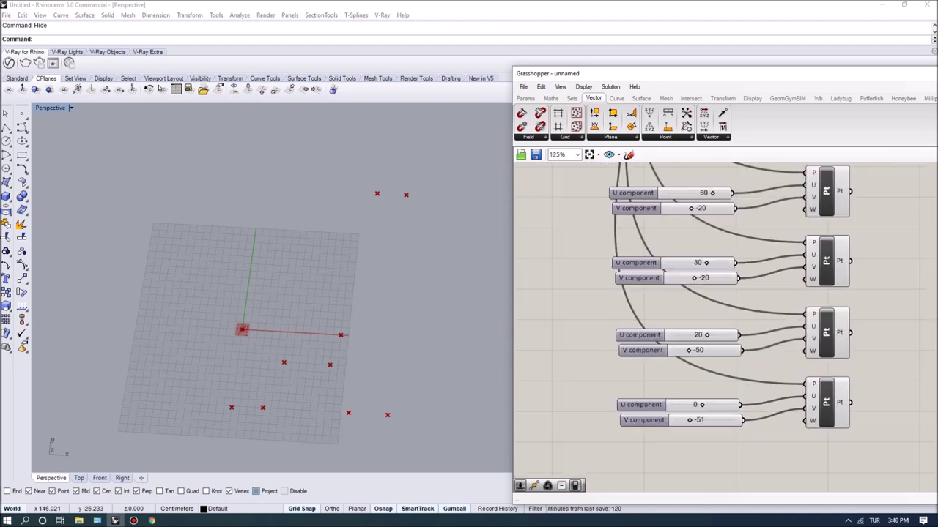
{"action": "left_click_drag", "start_coordinate": [754, 349], "coordinate": [817, 408]}
{"action": "left_click", "coordinate": [652, 419]}
{"action": "key", "text": "Delete"}
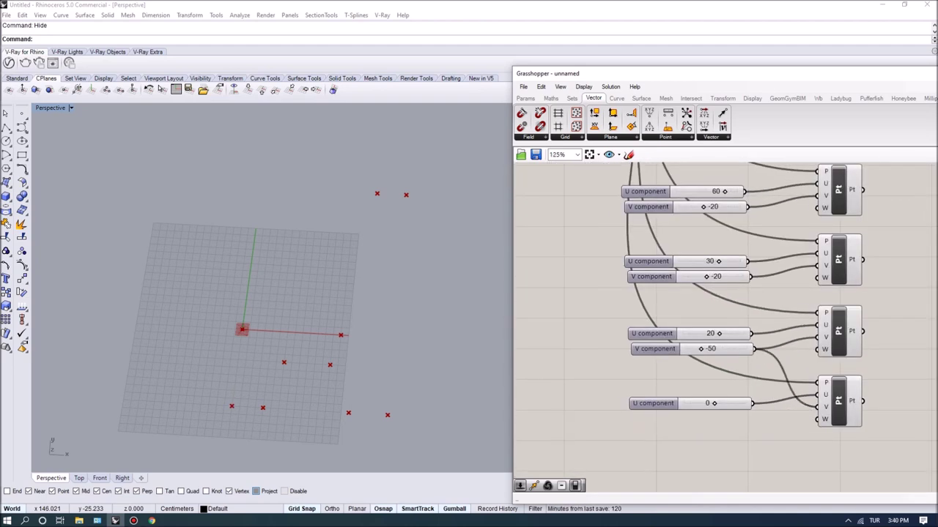
Move the shared V slider of the last two points out of the slider column, in line with the backrest's shared V slider.
{"action": "right_click_drag", "start_coordinate": [651, 419], "coordinate": [687, 427]}
{"action": "left_click_drag", "start_coordinate": [686, 357], "coordinate": [528, 368]}
{"action": "scroll", "coordinate": [636, 347], "scroll_direction": "down", "scroll_amount": 7}
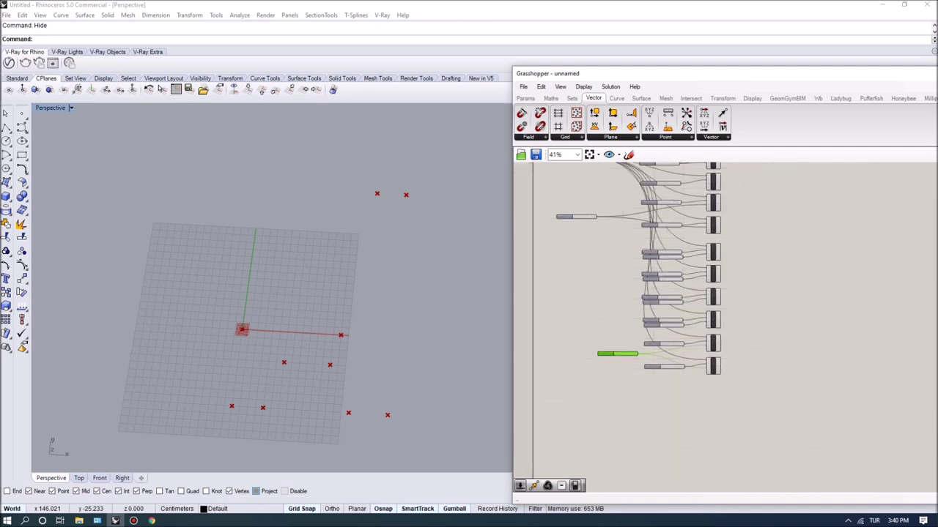
{"action": "scroll", "coordinate": [631, 354], "scroll_direction": "up", "scroll_amount": 5}
{"action": "left_click_drag", "start_coordinate": [574, 354], "coordinate": [514, 346]}
{"action": "scroll", "coordinate": [626, 339], "scroll_direction": "down", "scroll_amount": 5}
{"action": "right_click_drag", "start_coordinate": [626, 339], "coordinate": [676, 377]}
{"action": "left_click_drag", "start_coordinate": [628, 376], "coordinate": [576, 374]}
{"action": "scroll", "coordinate": [632, 379], "scroll_direction": "up", "scroll_amount": 4}
{"action": "scroll", "coordinate": [629, 359], "scroll_direction": "down", "scroll_amount": 6}
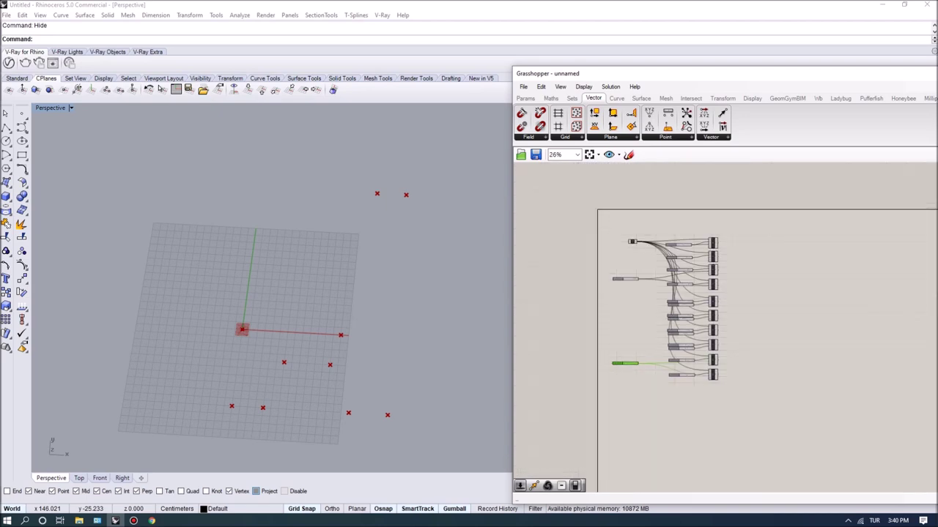
Test the backrest's shared V slider by lowering it to 95 and returning it to 100.
{"action": "scroll", "coordinate": [642, 282], "scroll_direction": "up", "scroll_amount": 3}
{"action": "scroll", "coordinate": [593, 291], "scroll_direction": "up", "scroll_amount": 5}
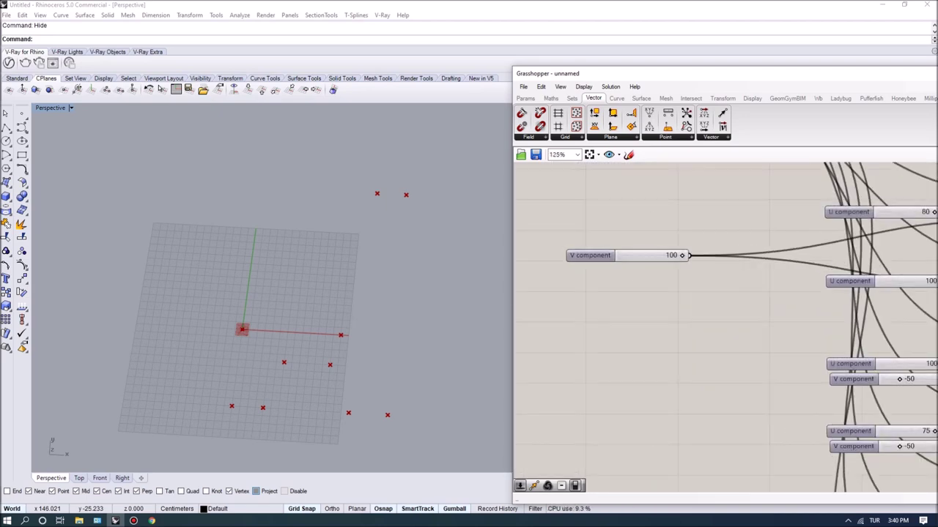
{"action": "mouse_move", "coordinate": [591, 256]}
{"action": "left_mouse_down"}
{"action": "mouse_move", "coordinate": [576, 263]}
{"action": "mouse_move", "coordinate": [594, 259]}
{"action": "left_mouse_up"}
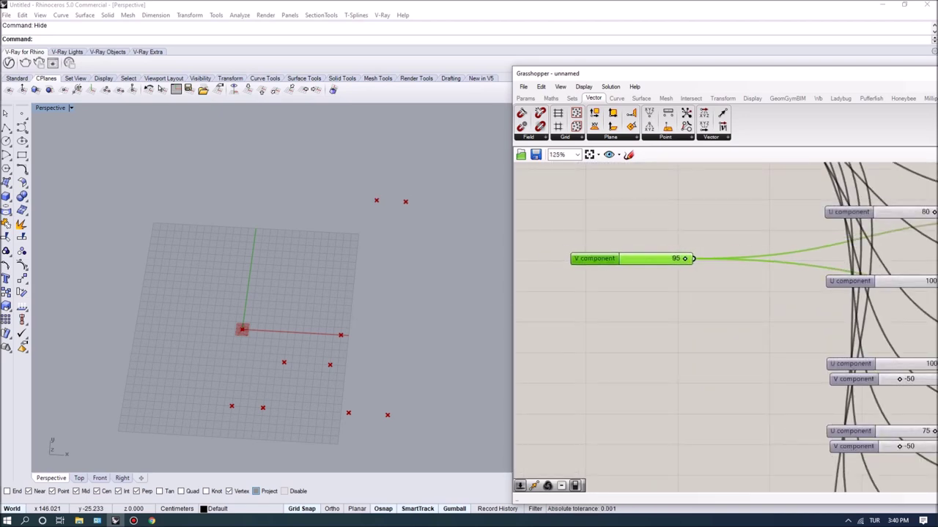
{"action": "left_click_drag", "start_coordinate": [655, 258], "coordinate": [690, 259]}
{"action": "scroll", "coordinate": [691, 260], "scroll_direction": "down", "scroll_amount": 4}
{"action": "scroll", "coordinate": [676, 423], "scroll_direction": "up", "scroll_amount": 6}
{"action": "mouse_move", "coordinate": [638, 419]}
{"action": "left_mouse_down"}
{"action": "mouse_move", "coordinate": [655, 418]}
{"action": "mouse_move", "coordinate": [638, 418]}
{"action": "left_mouse_up"}
{"action": "scroll", "coordinate": [639, 418], "scroll_direction": "down", "scroll_amount": 7}
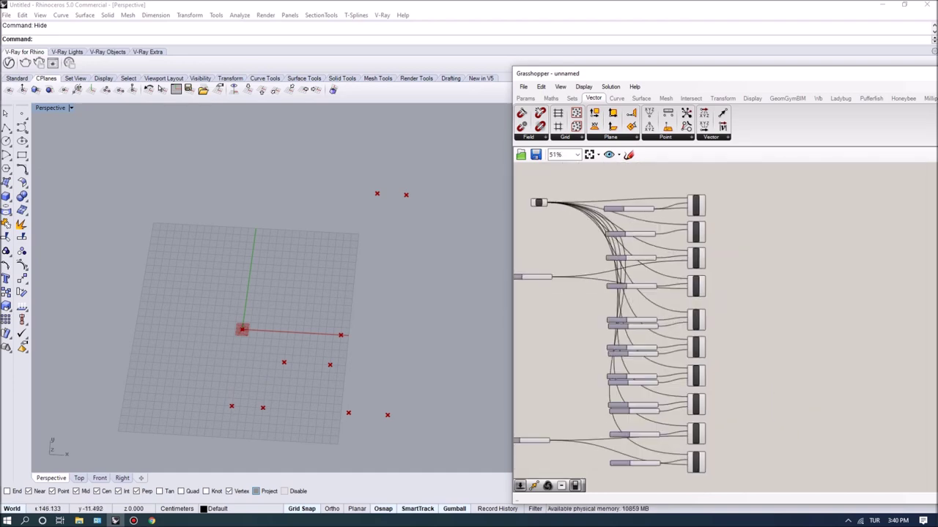
Add a Weave component and place it on the output side of the Point Oriented column.
{"action": "right_click_drag", "start_coordinate": [699, 315], "coordinate": [723, 273]}
{"action": "scroll", "coordinate": [706, 291], "scroll_direction": "down", "scroll_amount": 2}
{"action": "scroll", "coordinate": [749, 274], "scroll_direction": "up", "scroll_amount": 4}
{"action": "scroll", "coordinate": [726, 342], "scroll_direction": "down", "scroll_amount": 1}
{"action": "scroll", "coordinate": [723, 273], "scroll_direction": "down", "scroll_amount": 2}
{"action": "scroll", "coordinate": [724, 271], "scroll_direction": "up", "scroll_amount": 3}
{"action": "double_click", "coordinate": [726, 277]}
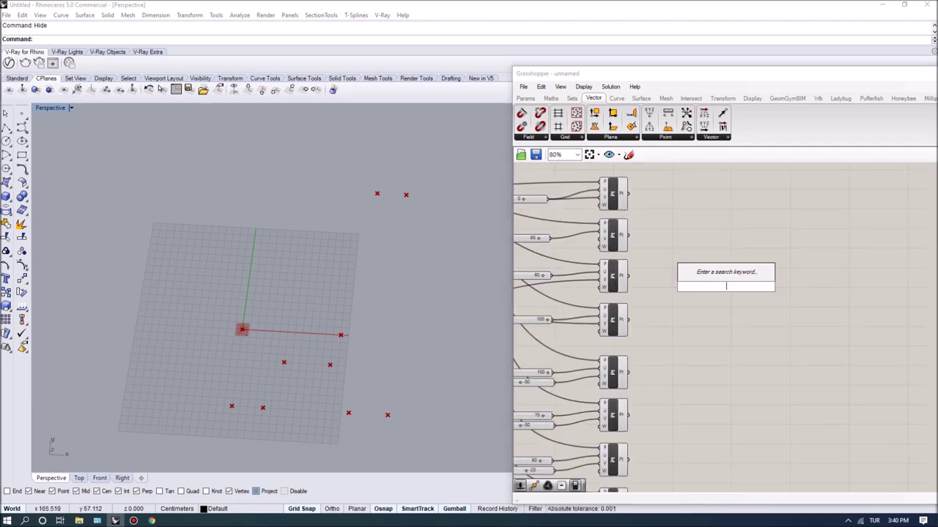
{"action": "type", "text": "weave"}
{"action": "left_click", "coordinate": [726, 276]}
{"action": "scroll", "coordinate": [736, 285], "scroll_direction": "up", "scroll_amount": 1}
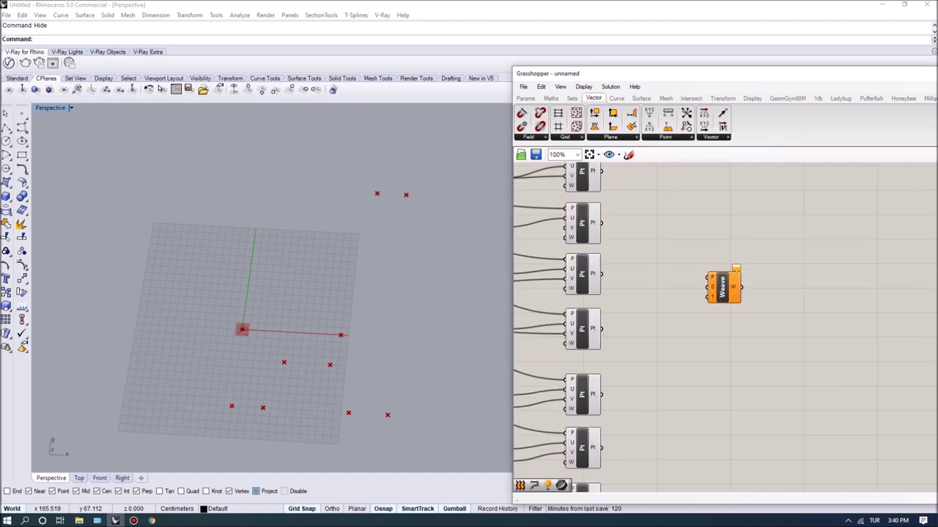
{"action": "scroll", "coordinate": [723, 287], "scroll_direction": "down", "scroll_amount": 3}
{"action": "scroll", "coordinate": [729, 289], "scroll_direction": "up", "scroll_amount": 6}
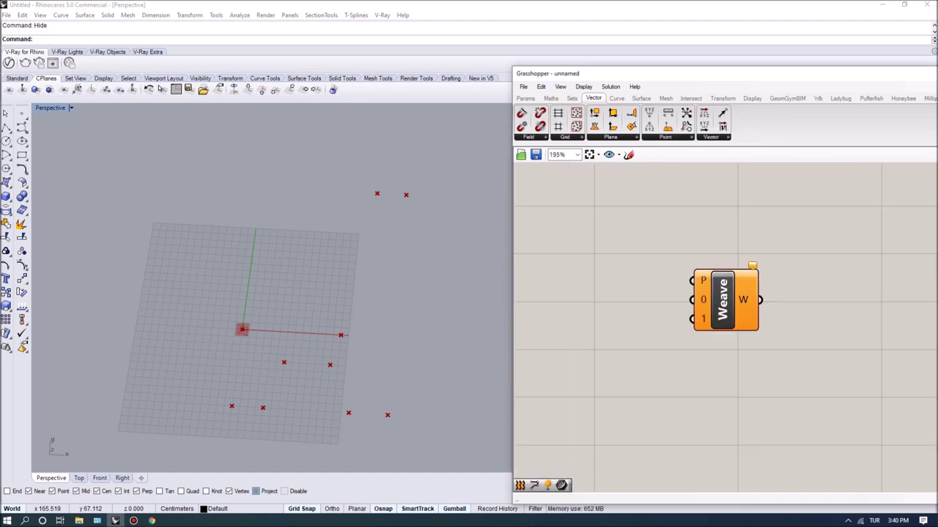
{"action": "scroll", "coordinate": [726, 289], "scroll_direction": "down", "scroll_amount": 2}
{"action": "left_click_drag", "start_coordinate": [726, 289], "coordinate": [741, 277]}
{"action": "scroll", "coordinate": [742, 293], "scroll_direction": "down", "scroll_amount": 2}
{"action": "scroll", "coordinate": [733, 289], "scroll_direction": "up", "scroll_amount": 5}
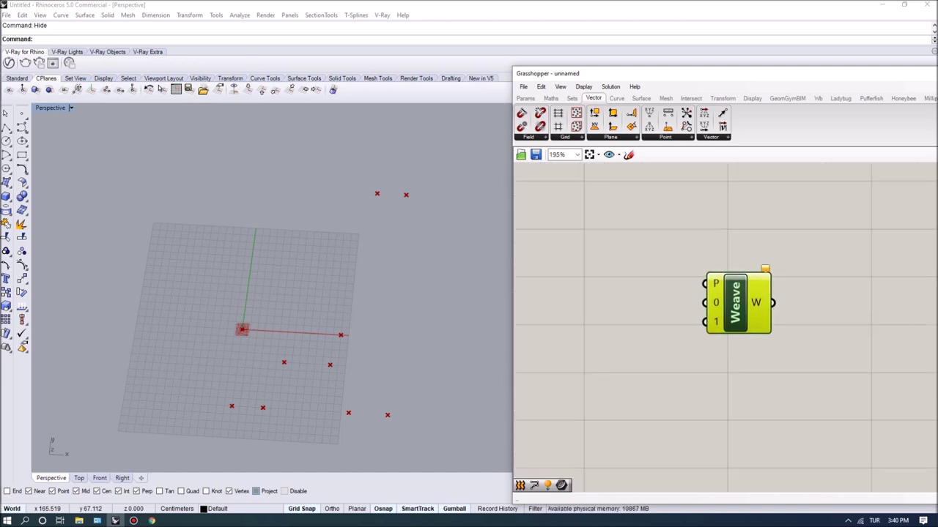
{"action": "scroll", "coordinate": [704, 293], "scroll_direction": "down", "scroll_amount": 8}
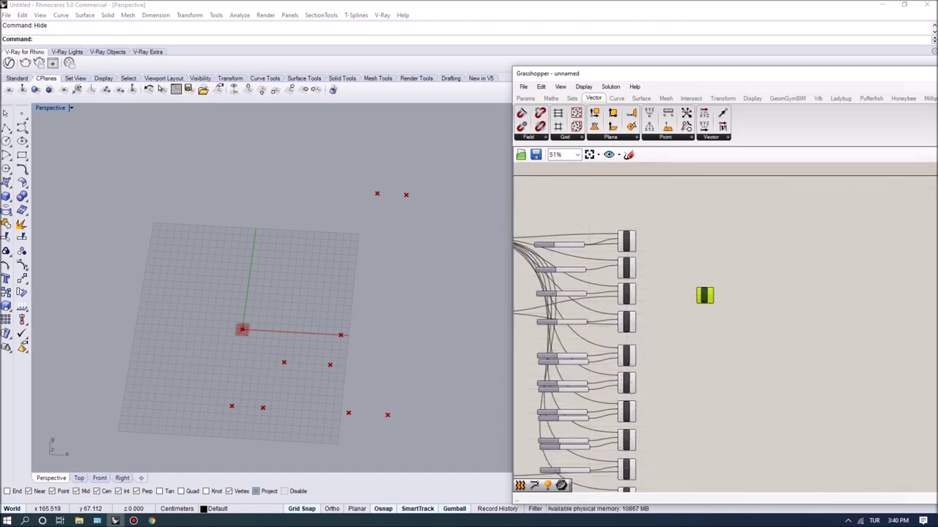
Extend the Weave component with extra data inputs so that they run from 0 to 9.
{"action": "scroll", "coordinate": [703, 305], "scroll_direction": "up", "scroll_amount": 6}
{"action": "scroll", "coordinate": [698, 285], "scroll_direction": "up", "scroll_amount": 1}
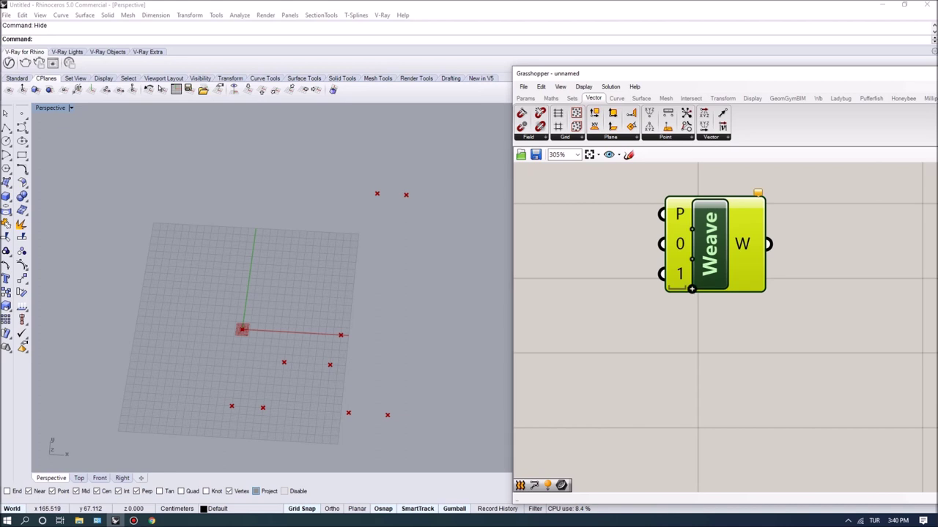
{"action": "left_click", "coordinate": [693, 297]}
{"action": "left_click", "coordinate": [692, 290]}
{"action": "left_click", "coordinate": [692, 304]}
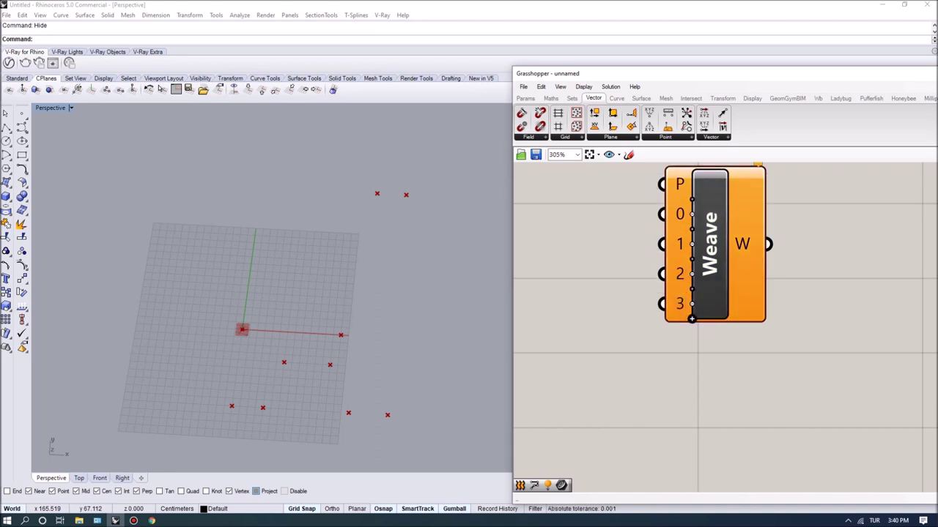
{"action": "left_click", "coordinate": [691, 318]}
{"action": "left_click", "coordinate": [692, 335]}
{"action": "left_click", "coordinate": [692, 350]}
{"action": "left_click", "coordinate": [691, 365]}
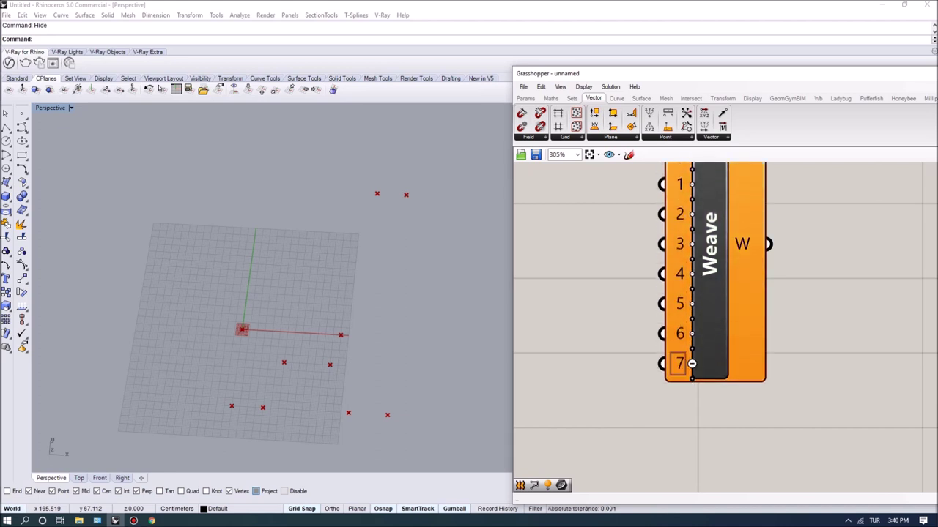
{"action": "left_click", "coordinate": [691, 379]}
{"action": "left_click", "coordinate": [692, 393]}
{"action": "scroll", "coordinate": [692, 393], "scroll_direction": "down", "scroll_amount": 3}
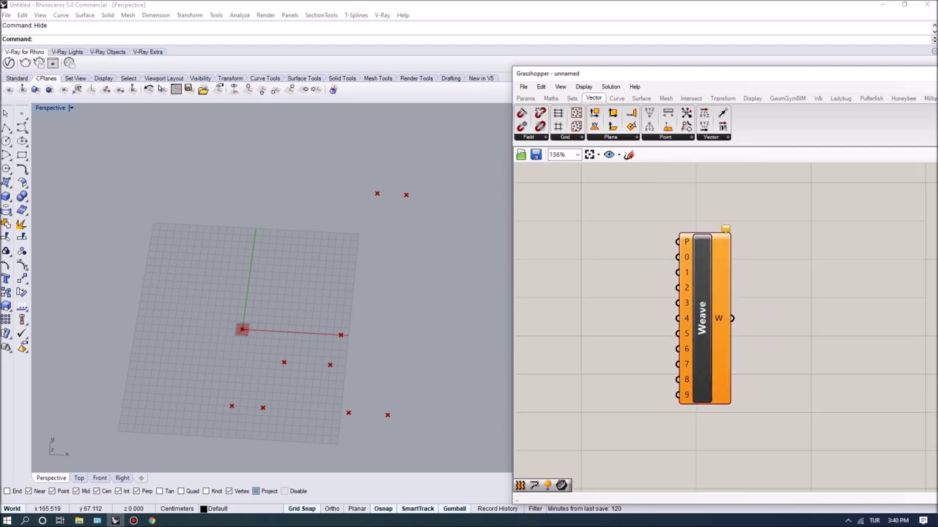
{"action": "scroll", "coordinate": [691, 394], "scroll_direction": "down", "scroll_amount": 1}
{"action": "scroll", "coordinate": [697, 323], "scroll_direction": "up", "scroll_amount": 1}
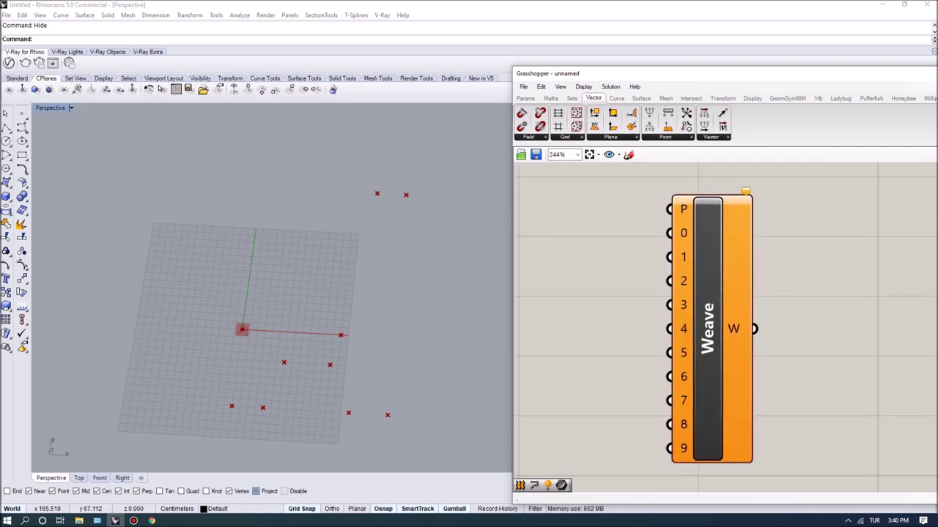
Connect the first six Point Oriented outputs in order to Weave inputs 0 to 5.
{"action": "scroll", "coordinate": [684, 213], "scroll_direction": "down", "scroll_amount": 4}
{"action": "scroll", "coordinate": [545, 186], "scroll_direction": "up", "scroll_amount": 1}
{"action": "left_click_drag", "start_coordinate": [622, 194], "coordinate": [622, 235]}
{"action": "left_click_drag", "start_coordinate": [715, 263], "coordinate": [621, 320]}
{"action": "right_click_drag", "start_coordinate": [629, 365], "coordinate": [641, 337]}
{"action": "left_click_drag", "start_coordinate": [633, 346], "coordinate": [737, 250]}
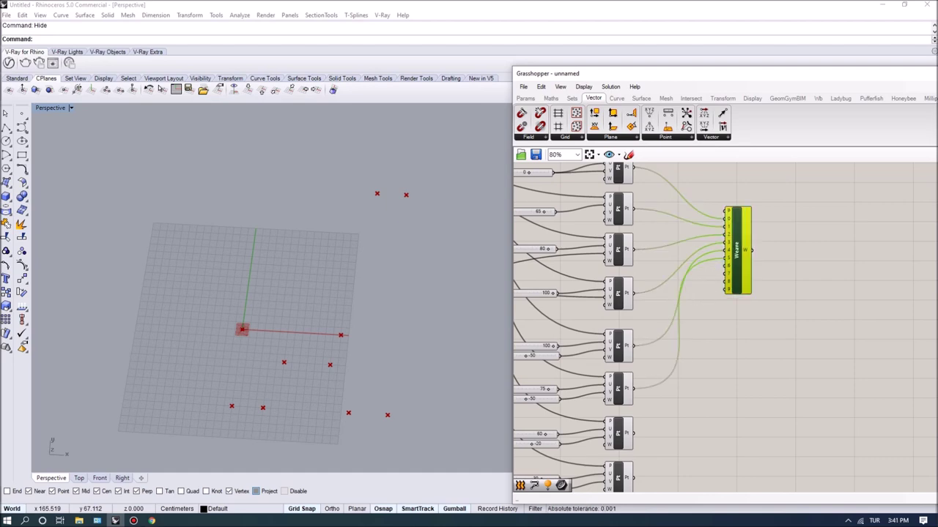
Connect the remaining four Point Oriented outputs in order to Weave inputs 6 to 9.
{"action": "scroll", "coordinate": [709, 271], "scroll_direction": "down", "scroll_amount": 3}
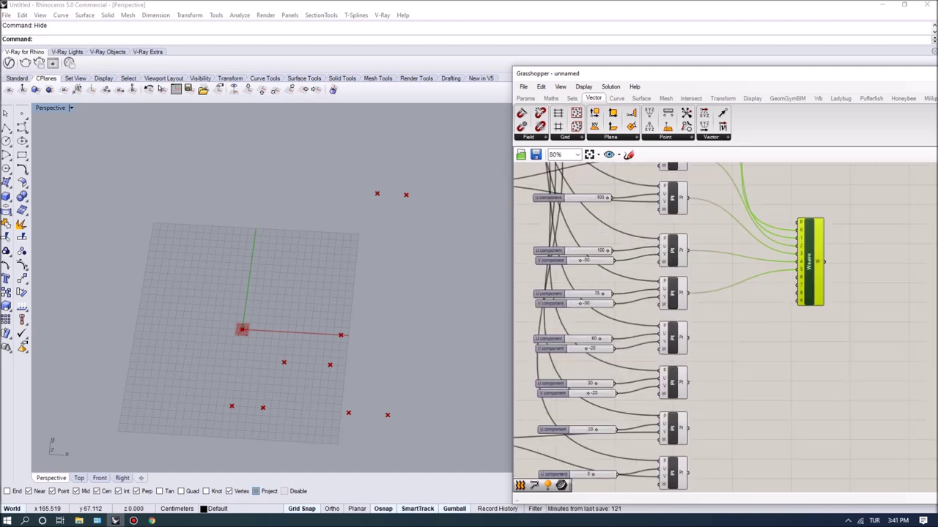
{"action": "scroll", "coordinate": [710, 388], "scroll_direction": "up", "scroll_amount": 3}
{"action": "left_click_drag", "start_coordinate": [803, 260], "coordinate": [694, 384]}
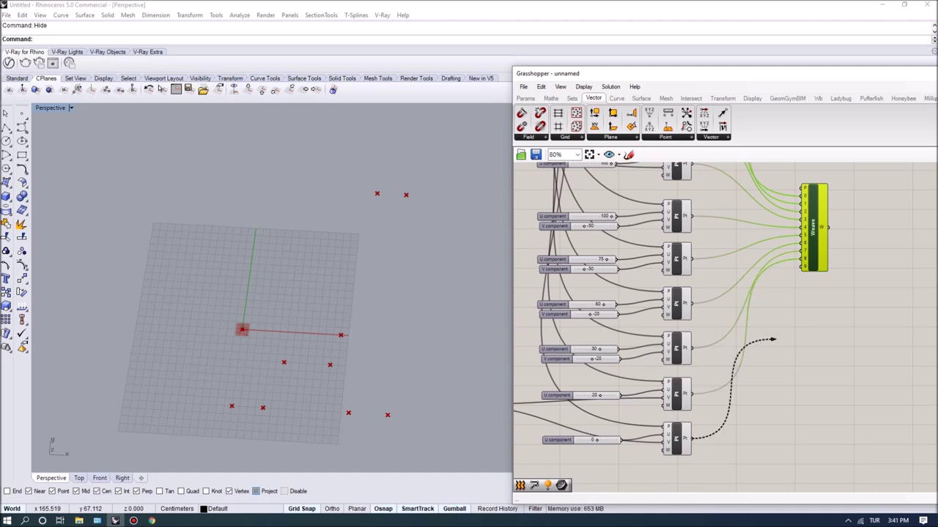
{"action": "left_click_drag", "start_coordinate": [775, 340], "coordinate": [803, 267]}
Open the integer collection of the Weave's Pattern input and add the values 2, 3 and 4.
{"action": "right_click_drag", "start_coordinate": [840, 211], "coordinate": [758, 256]}
{"action": "scroll", "coordinate": [758, 256], "scroll_direction": "up", "scroll_amount": 3}
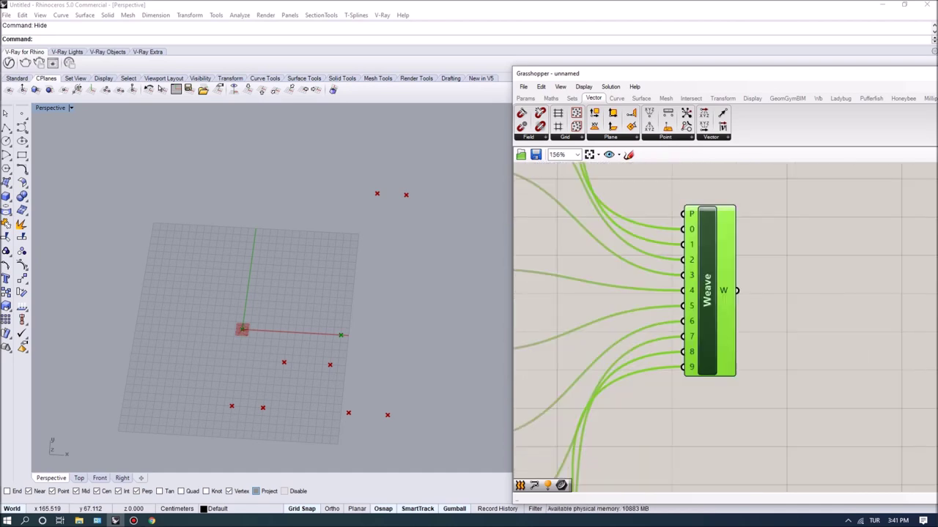
{"action": "scroll", "coordinate": [723, 272], "scroll_direction": "up", "scroll_amount": 1}
{"action": "mouse_move", "coordinate": [739, 295]}
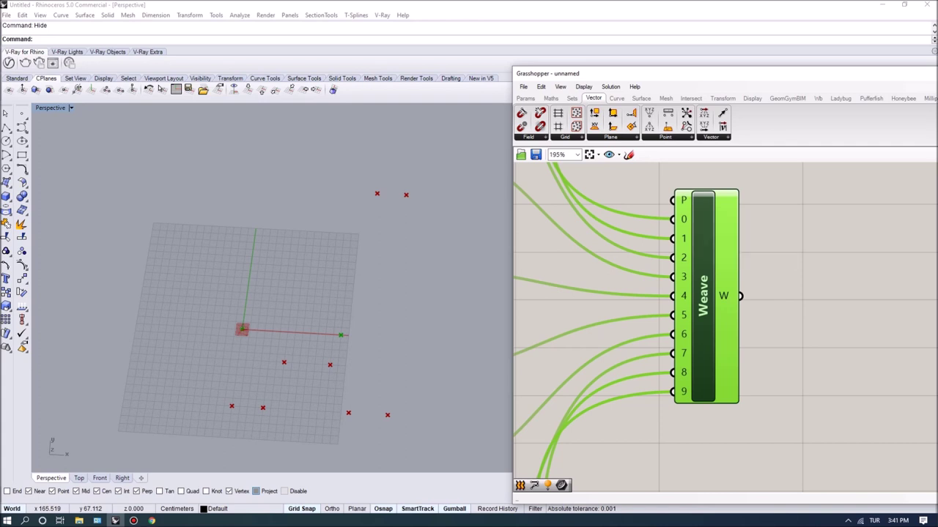
{"action": "mouse_move", "coordinate": [685, 202]}
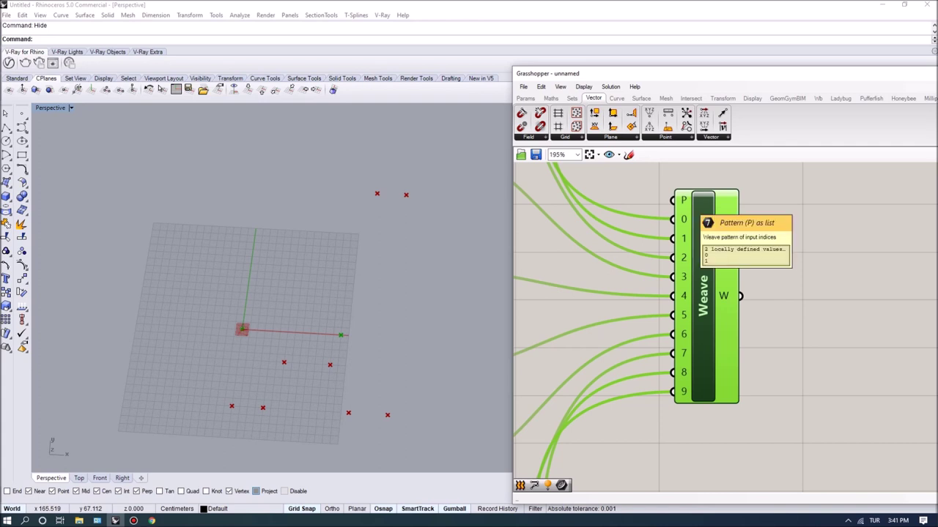
{"action": "right_click", "coordinate": [683, 202]}
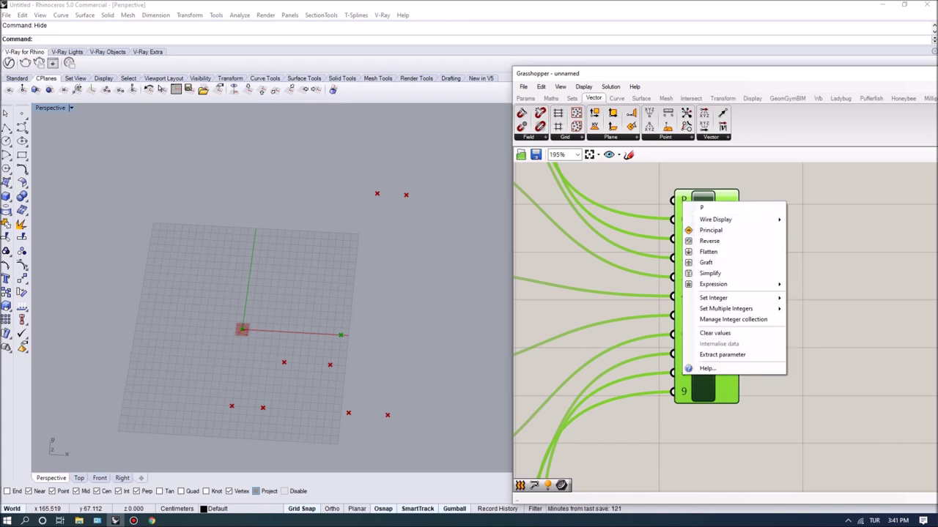
{"action": "left_click", "coordinate": [732, 320]}
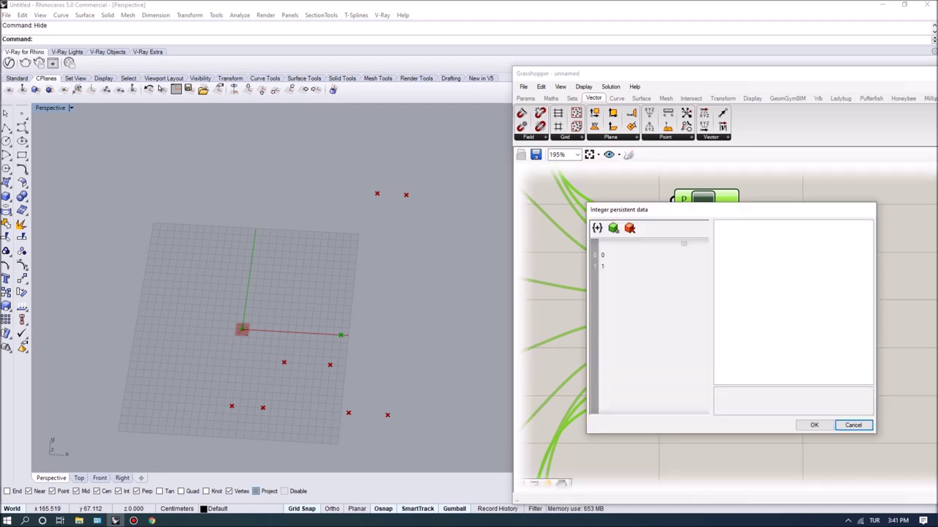
{"action": "left_click", "coordinate": [613, 228]}
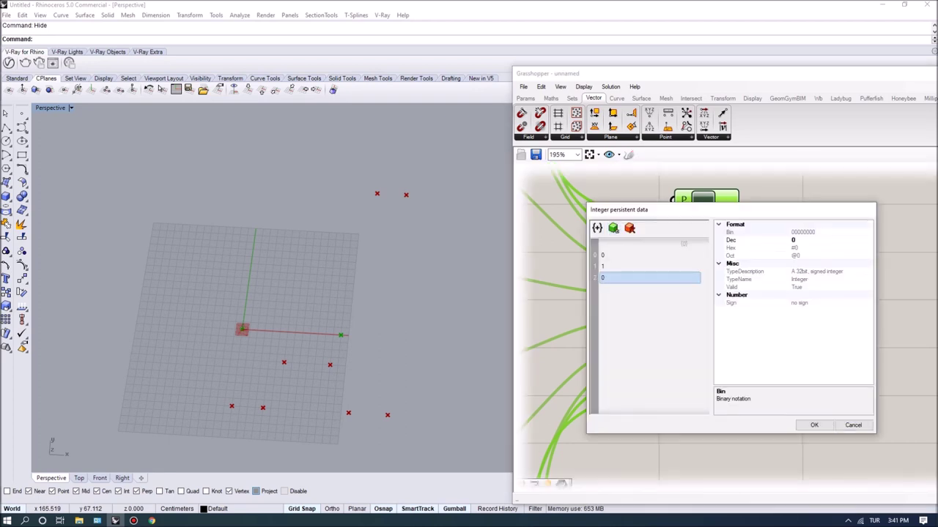
{"action": "double_click", "coordinate": [628, 277]}
{"action": "type", "text": "2"}
{"action": "key", "text": "Return"}
{"action": "double_click", "coordinate": [613, 227]}
{"action": "double_click", "coordinate": [628, 288]}
{"action": "type", "text": "3"}
{"action": "key", "text": "Return"}
{"action": "double_click", "coordinate": [649, 299]}
{"action": "type", "text": "4"}
{"action": "key", "text": "Return"}
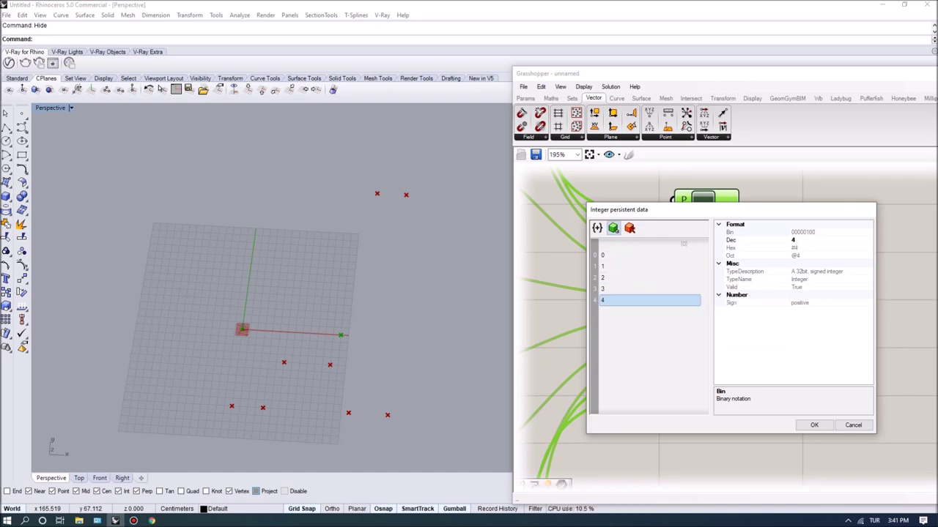
Add five more integers to the Weave pattern, set them to 5, 6, 7, 8 and 9, and accept the collection.
{"action": "left_click", "coordinate": [613, 228]}
{"action": "left_click", "coordinate": [613, 227]}
{"action": "left_click", "coordinate": [613, 227]}
{"action": "left_click", "coordinate": [613, 227]}
{"action": "left_click", "coordinate": [613, 228]}
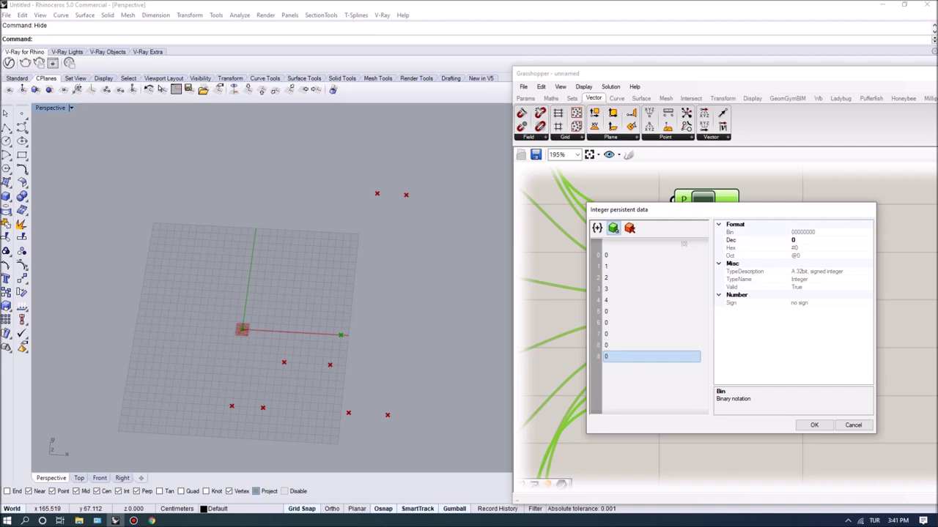
{"action": "left_click", "coordinate": [651, 311]}
{"action": "type", "text": "5"}
{"action": "key", "text": "Return"}
{"action": "type", "text": "5"}
{"action": "key", "text": "Return"}
{"action": "type", "text": "7"}
{"action": "key", "text": "Return"}
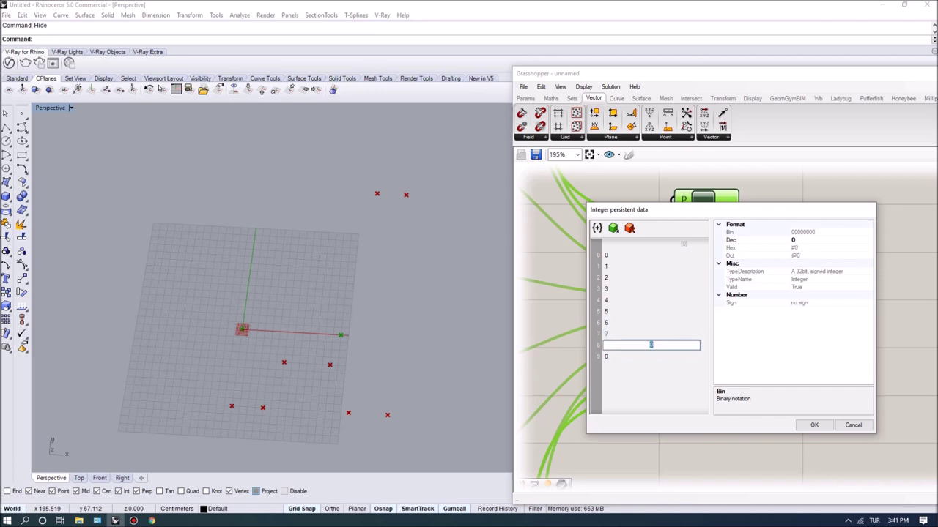
{"action": "type", "text": "8"}
{"action": "key", "text": "Return"}
{"action": "type", "text": "9"}
{"action": "key", "text": "Return"}
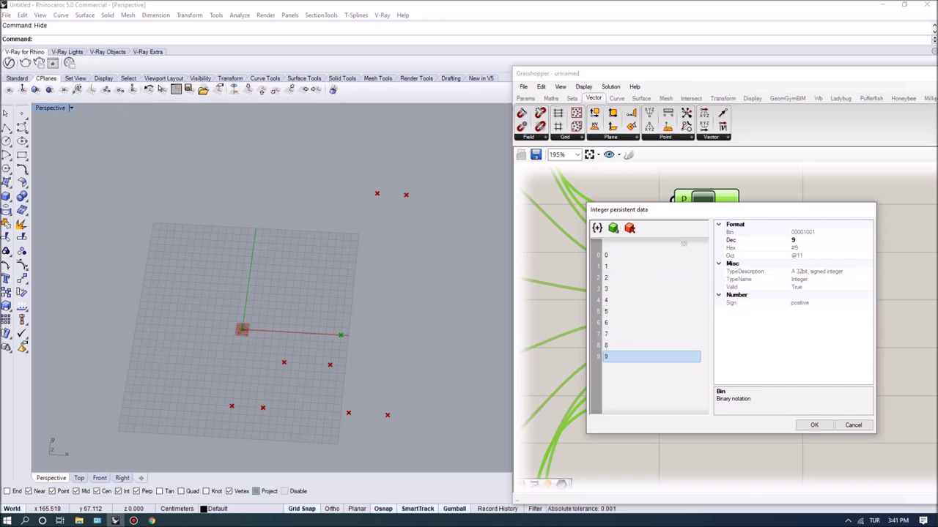
{"action": "left_click", "coordinate": [813, 425]}
{"action": "left_click", "coordinate": [797, 373]}
{"action": "scroll", "coordinate": [713, 333], "scroll_direction": "down", "scroll_amount": 2}
{"action": "scroll", "coordinate": [715, 308], "scroll_direction": "up", "scroll_amount": 3}
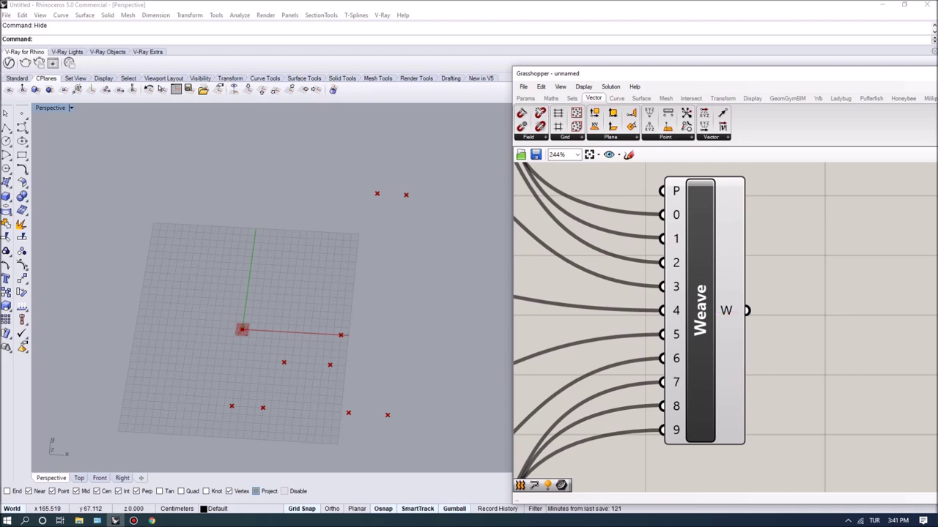
Graft Weave inputs 0 to 4.
{"action": "right_click", "coordinate": [674, 215]}
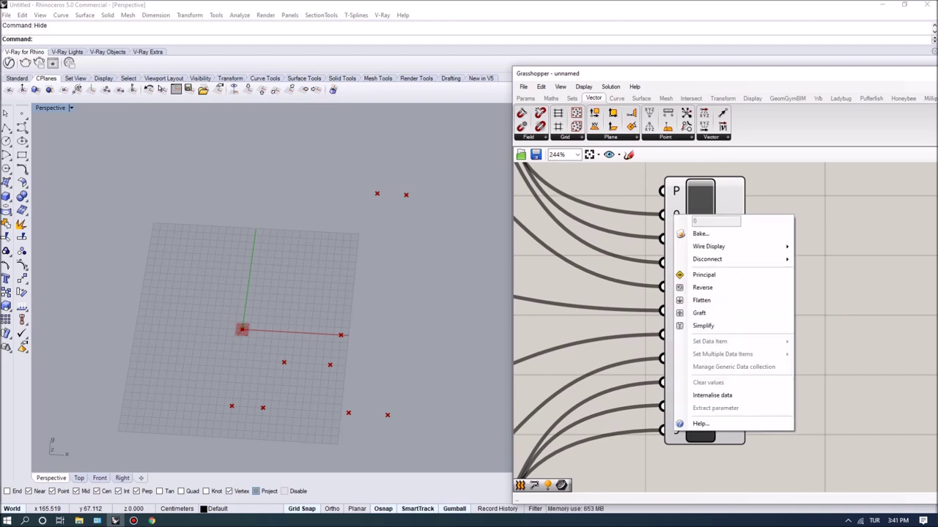
{"action": "left_click", "coordinate": [700, 312]}
{"action": "right_click", "coordinate": [674, 240]}
{"action": "left_click", "coordinate": [701, 338]}
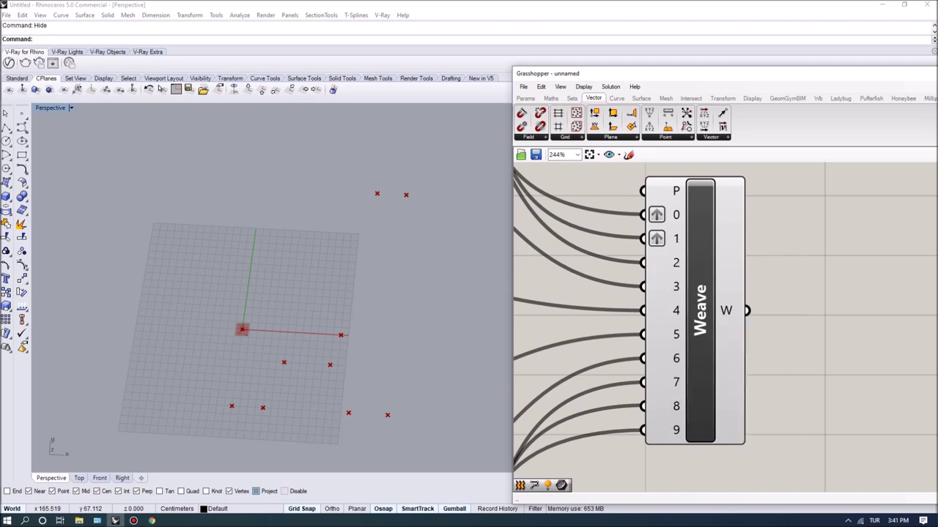
{"action": "right_click", "coordinate": [675, 263]}
{"action": "left_click", "coordinate": [700, 362]}
{"action": "right_click", "coordinate": [674, 286]}
{"action": "left_click", "coordinate": [700, 372]}
{"action": "right_click", "coordinate": [674, 310]}
{"action": "left_click", "coordinate": [700, 396]}
Graft the remaining Weave inputs, 5 to 9.
{"action": "right_click", "coordinate": [675, 334]}
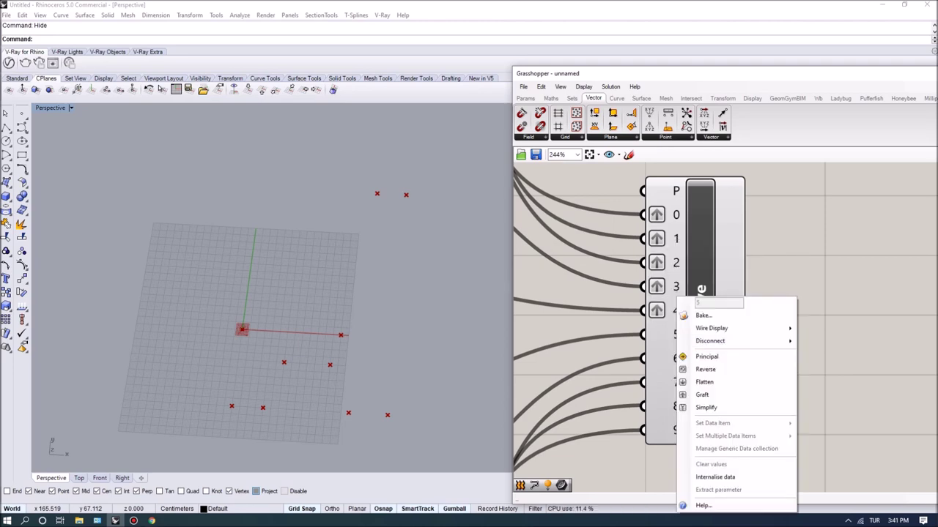
{"action": "left_click", "coordinate": [700, 395]}
{"action": "right_click", "coordinate": [675, 358]}
{"action": "left_click", "coordinate": [700, 395]}
{"action": "right_click", "coordinate": [674, 382]}
{"action": "left_click", "coordinate": [696, 395]}
{"action": "right_click", "coordinate": [675, 405]}
{"action": "left_click", "coordinate": [694, 394]}
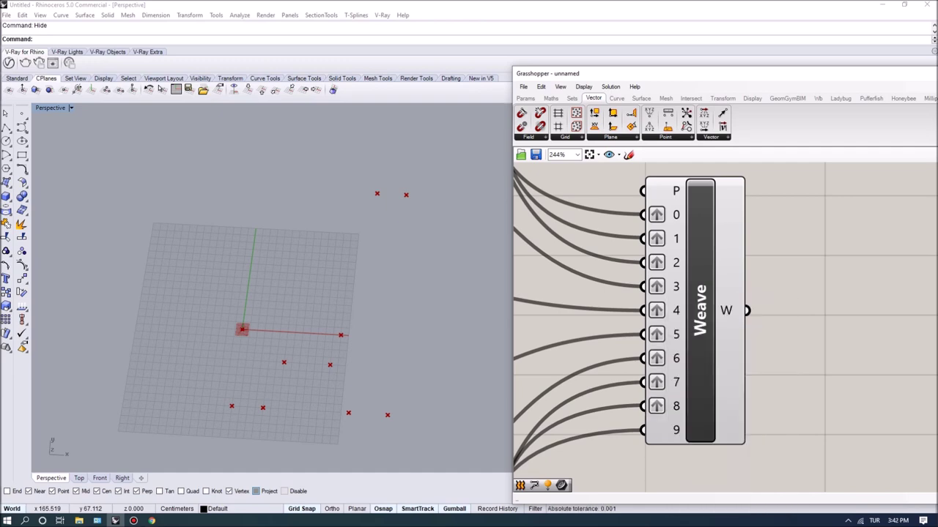
{"action": "right_click", "coordinate": [675, 430]}
{"action": "left_click", "coordinate": [693, 395]}
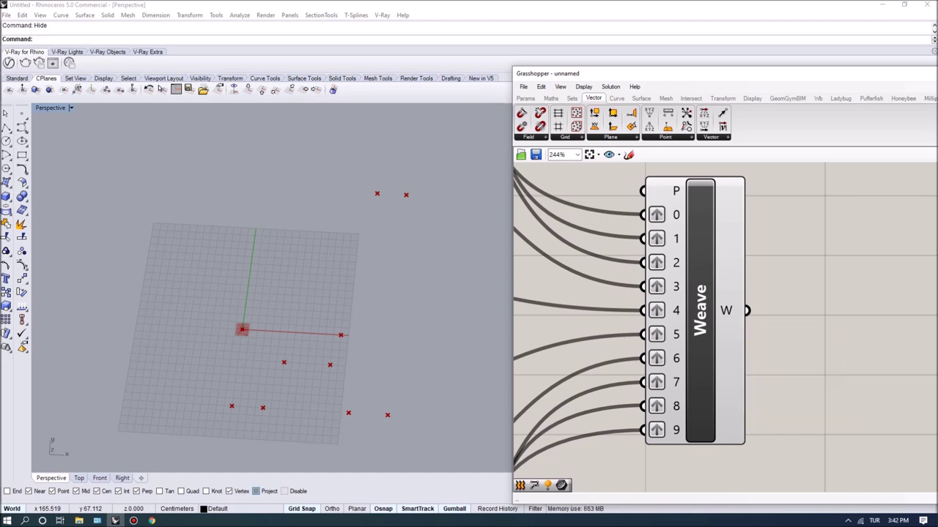
Add a PolyLine component and connect the Weave output to its vertices input.
{"action": "scroll", "coordinate": [544, 293], "scroll_direction": "down", "scroll_amount": 3}
{"action": "double_click", "coordinate": [747, 314]}
{"action": "type", "text": "pol"}
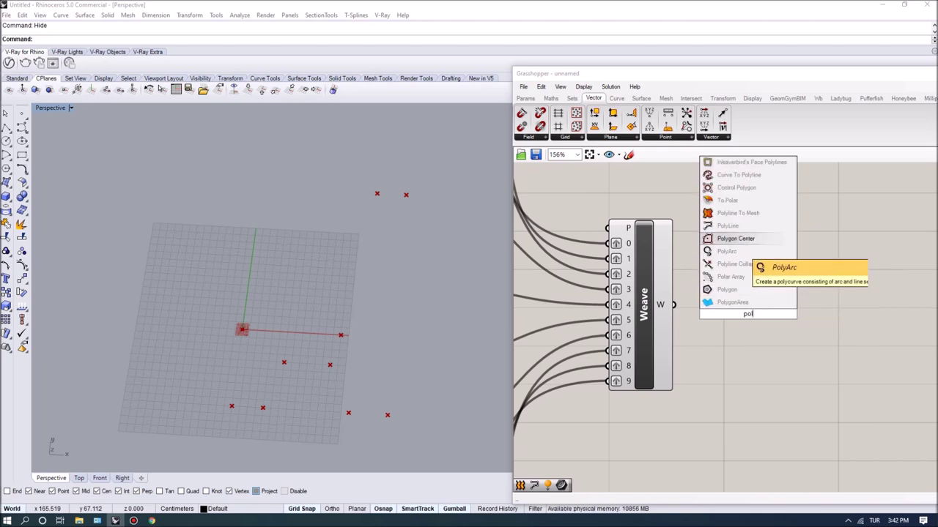
{"action": "left_click", "coordinate": [727, 226]}
{"action": "left_click_drag", "start_coordinate": [697, 303], "coordinate": [722, 305]}
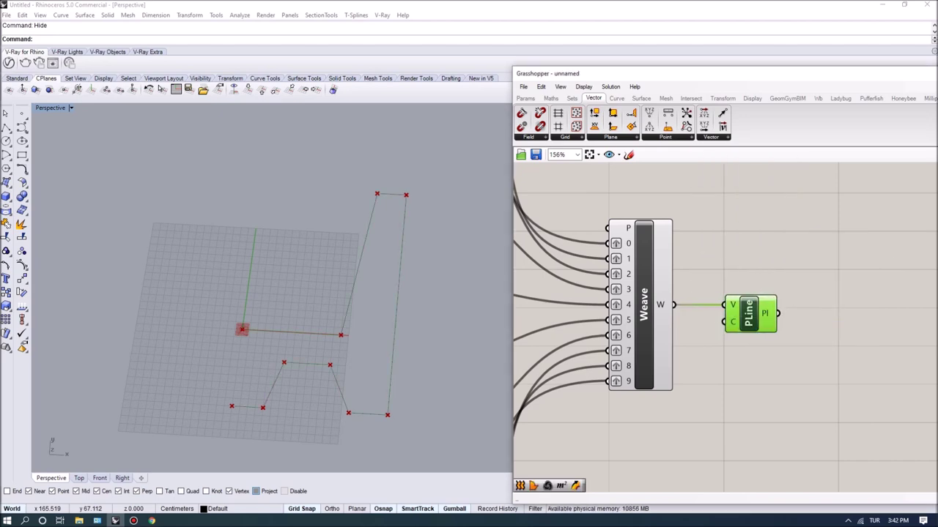
{"action": "scroll", "coordinate": [743, 319], "scroll_direction": "up", "scroll_amount": 2}
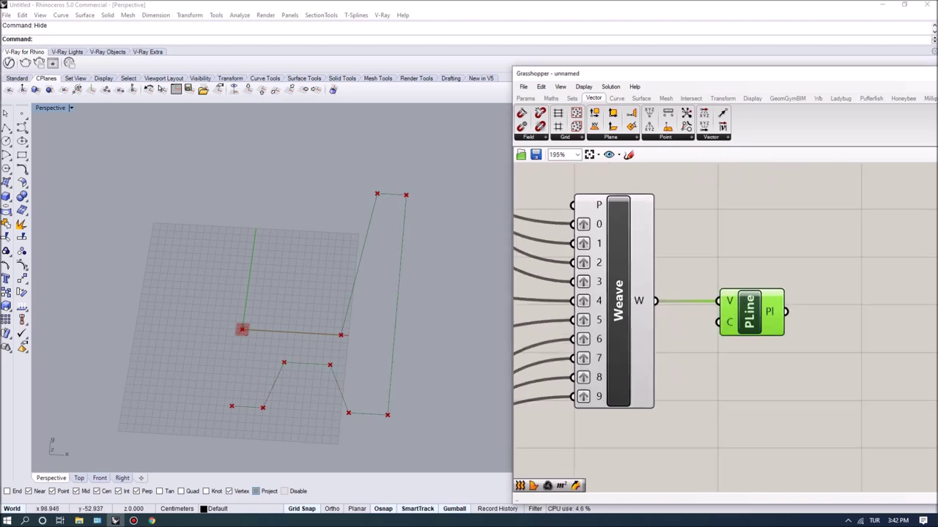
Move the PolyLine component farther from the Weave and close the polyline with a Boolean Toggle set to True.
{"action": "right_click_drag", "start_coordinate": [744, 319], "coordinate": [652, 290]}
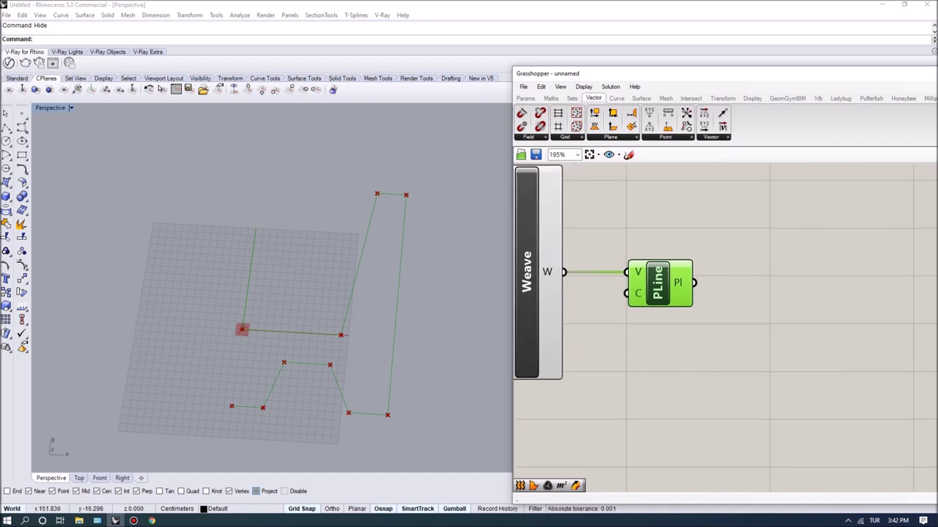
{"action": "left_click_drag", "start_coordinate": [659, 287], "coordinate": [826, 291]}
{"action": "double_click", "coordinate": [638, 360]}
{"action": "type", "text": "bool"}
{"action": "key", "text": "Return"}
{"action": "left_click", "coordinate": [824, 287]}
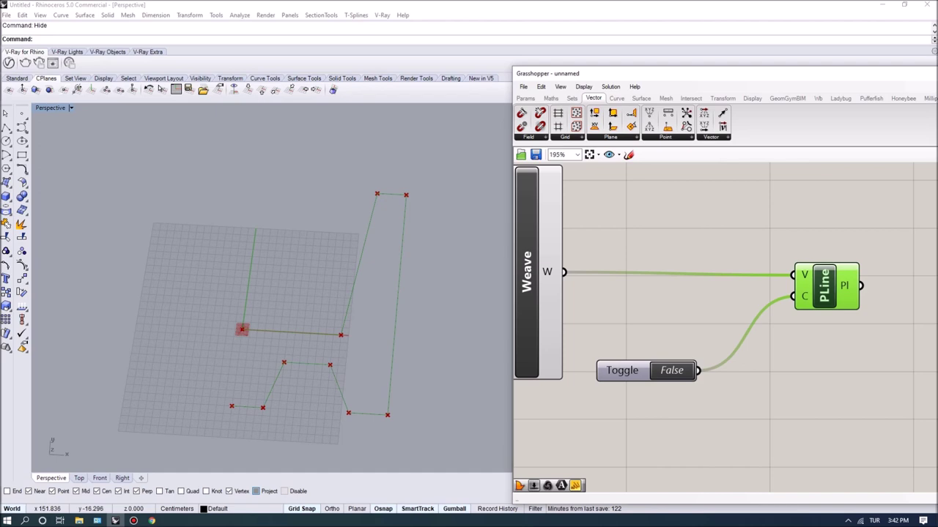
{"action": "left_click", "coordinate": [824, 337]}
{"action": "left_click", "coordinate": [824, 287]}
Examine the closed bench profile from several angles together with the overall layout of the Grasshopper definition.
{"action": "right_click_drag", "start_coordinate": [740, 329], "coordinate": [686, 329]}
{"action": "right_click_drag", "start_coordinate": [454, 351], "coordinate": [400, 326]}
{"action": "scroll", "coordinate": [403, 274], "scroll_direction": "up", "scroll_amount": 6}
{"action": "scroll", "coordinate": [374, 284], "scroll_direction": "down", "scroll_amount": 6}
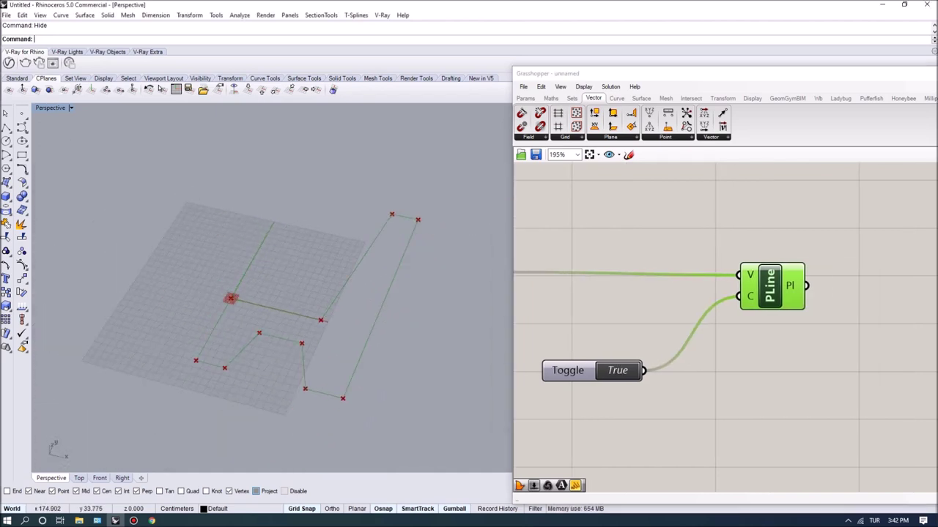
{"action": "scroll", "coordinate": [614, 307], "scroll_direction": "down", "scroll_amount": 7}
{"action": "right_click_drag", "start_coordinate": [614, 308], "coordinate": [846, 301]}
{"action": "scroll", "coordinate": [614, 378], "scroll_direction": "up", "scroll_amount": 5}
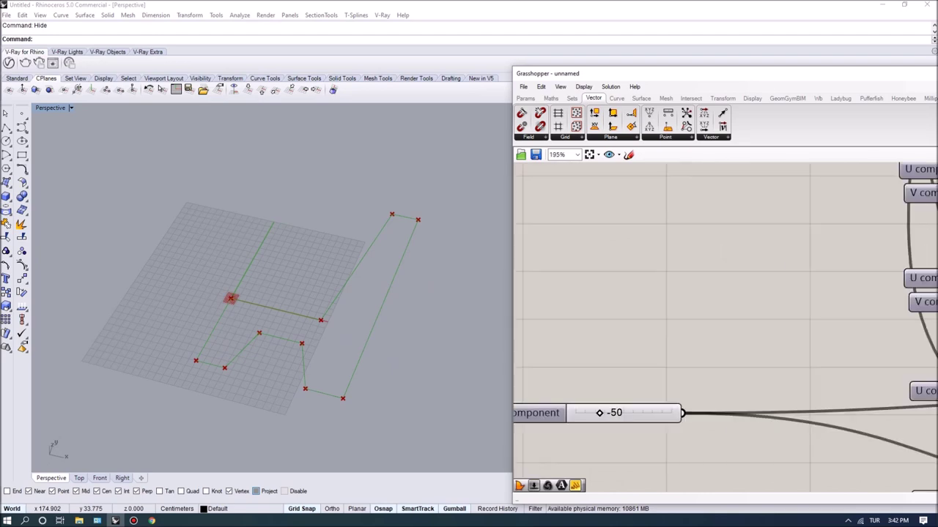
{"action": "right_click_drag", "start_coordinate": [348, 311], "coordinate": [319, 290]}
{"action": "scroll", "coordinate": [348, 315], "scroll_direction": "down", "scroll_amount": 4}
{"action": "scroll", "coordinate": [348, 315], "scroll_direction": "up", "scroll_amount": 5}
{"action": "scroll", "coordinate": [293, 293], "scroll_direction": "down", "scroll_amount": 6}
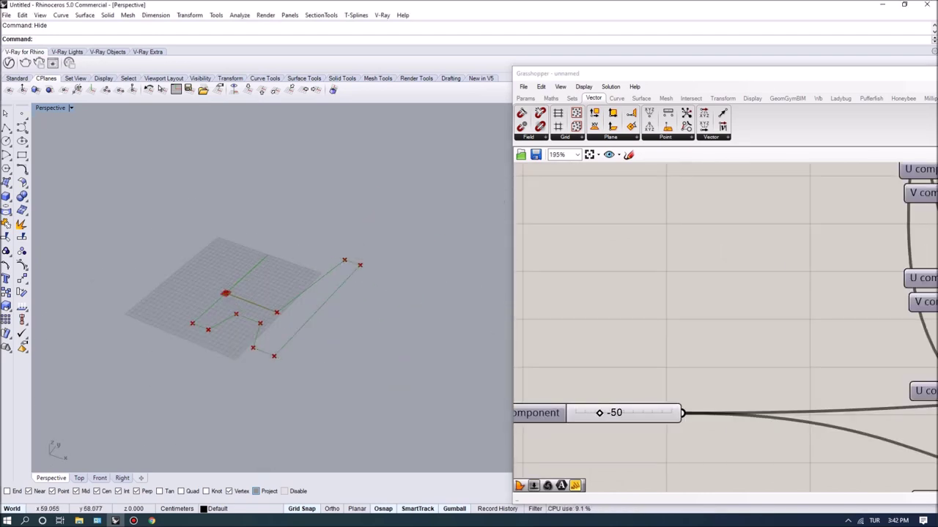
{"action": "scroll", "coordinate": [296, 289], "scroll_direction": "up", "scroll_amount": 5}
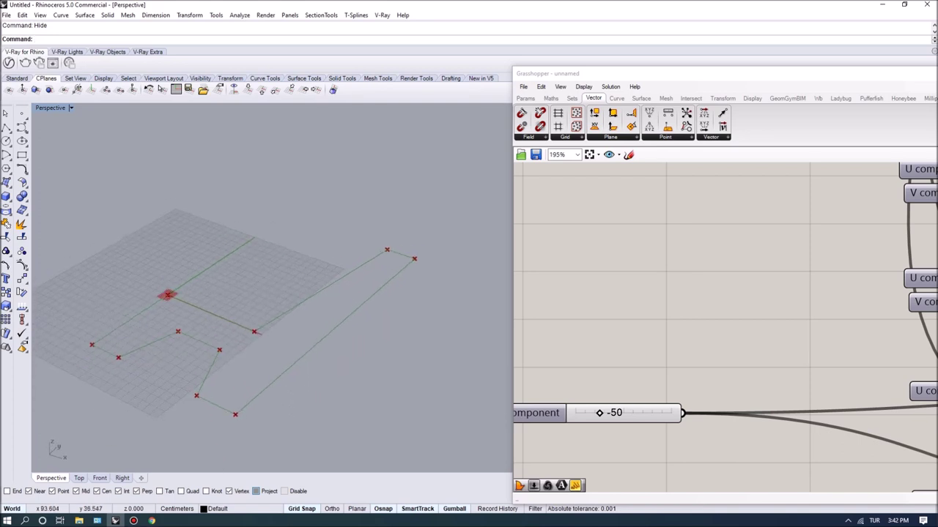
{"action": "scroll", "coordinate": [725, 322], "scroll_direction": "down", "scroll_amount": 6}
{"action": "scroll", "coordinate": [702, 254], "scroll_direction": "up", "scroll_amount": 2}
{"action": "scroll", "coordinate": [660, 244], "scroll_direction": "down", "scroll_amount": 3}
{"action": "scroll", "coordinate": [603, 230], "scroll_direction": "up", "scroll_amount": 2}
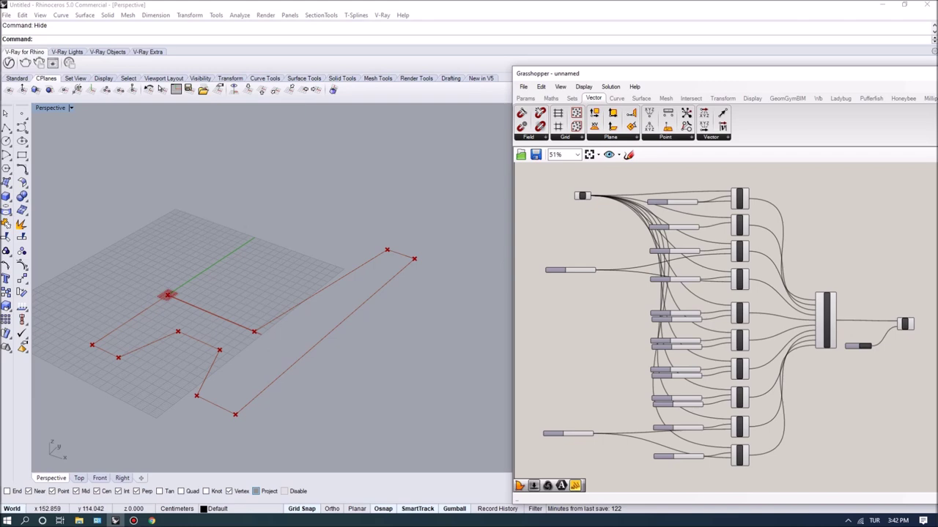
{"action": "scroll", "coordinate": [615, 246], "scroll_direction": "down", "scroll_amount": 2}
{"action": "right_click_drag", "start_coordinate": [369, 306], "coordinate": [329, 306]}
{"action": "scroll", "coordinate": [257, 293], "scroll_direction": "down", "scroll_amount": 6}
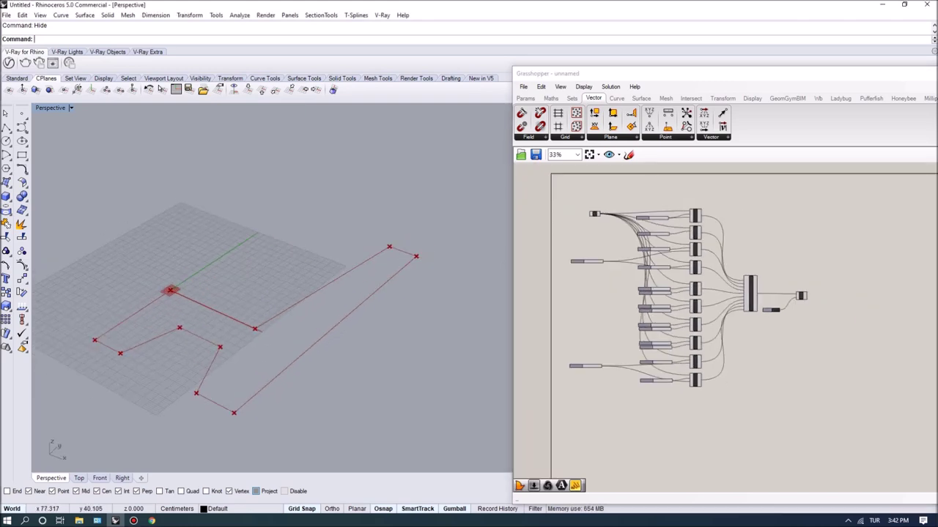
Locate the free-standing hook-shaped curve beyond the profile in the Rhino viewport and select it.
{"action": "scroll", "coordinate": [290, 272], "scroll_direction": "up", "scroll_amount": 5}
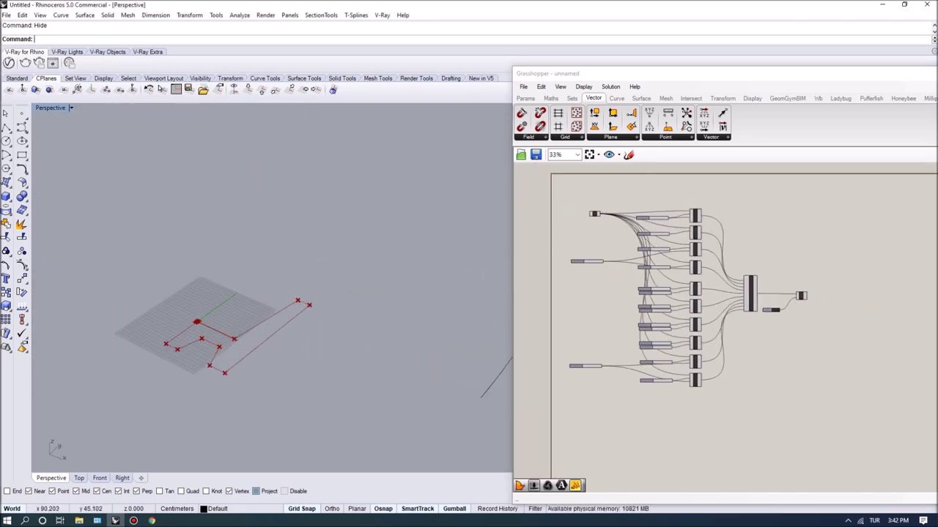
{"action": "scroll", "coordinate": [290, 272], "scroll_direction": "down", "scroll_amount": 3}
{"action": "scroll", "coordinate": [351, 309], "scroll_direction": "up", "scroll_amount": 4}
{"action": "right_click_drag", "start_coordinate": [338, 307], "coordinate": [359, 296]}
{"action": "scroll", "coordinate": [348, 293], "scroll_direction": "down", "scroll_amount": 4}
{"action": "scroll", "coordinate": [342, 297], "scroll_direction": "down", "scroll_amount": 8}
{"action": "scroll", "coordinate": [381, 287], "scroll_direction": "up", "scroll_amount": 6}
{"action": "scroll", "coordinate": [348, 289], "scroll_direction": "down", "scroll_amount": 2}
{"action": "scroll", "coordinate": [330, 296], "scroll_direction": "up", "scroll_amount": 4}
{"action": "scroll", "coordinate": [369, 290], "scroll_direction": "down", "scroll_amount": 4}
{"action": "mouse_move", "coordinate": [370, 290]}
{"action": "right_mouse_down"}
{"action": "mouse_move", "coordinate": [352, 294]}
{"action": "mouse_move", "coordinate": [361, 268]}
{"action": "mouse_move", "coordinate": [359, 280]}
{"action": "right_mouse_up"}
{"action": "scroll", "coordinate": [361, 293], "scroll_direction": "up", "scroll_amount": 5}
{"action": "scroll", "coordinate": [360, 264], "scroll_direction": "up", "scroll_amount": 5}
{"action": "left_click", "coordinate": [366, 260]}
{"action": "scroll", "coordinate": [367, 261], "scroll_direction": "down", "scroll_amount": 4}
{"action": "scroll", "coordinate": [362, 271], "scroll_direction": "down", "scroll_amount": 2}
{"action": "left_click", "coordinate": [330, 311]}
{"action": "right_click_drag", "start_coordinate": [329, 312], "coordinate": [349, 315]}
{"action": "left_click", "coordinate": [346, 320]}
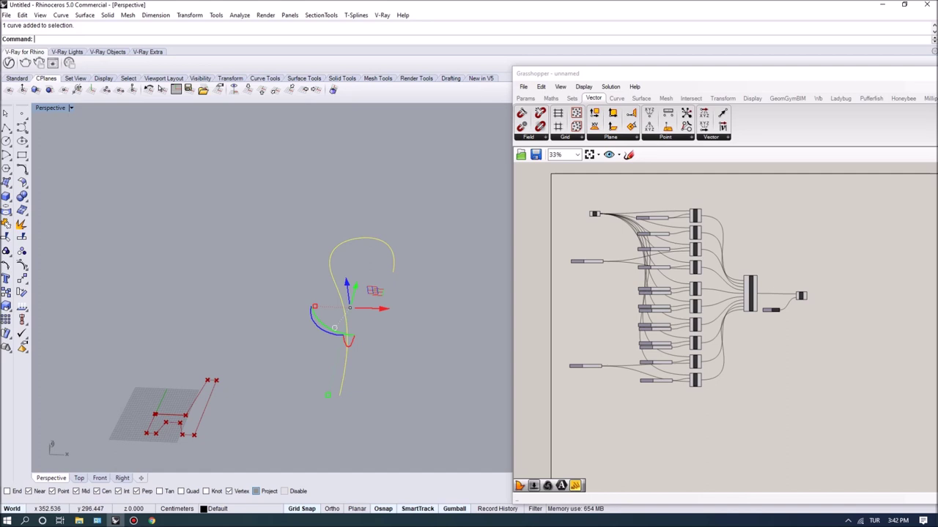
Select the whole Grasshopper definition and move it away from the canvas corner to free space ahead of it.
{"action": "right_click_drag", "start_coordinate": [731, 191], "coordinate": [675, 190]}
{"action": "scroll", "coordinate": [675, 190], "scroll_direction": "up", "scroll_amount": 2}
{"action": "scroll", "coordinate": [842, 341], "scroll_direction": "down", "scroll_amount": 3}
{"action": "left_click_drag", "start_coordinate": [569, 269], "coordinate": [865, 446]}
{"action": "scroll", "coordinate": [723, 294], "scroll_direction": "up", "scroll_amount": 2}
{"action": "left_click_drag", "start_coordinate": [723, 295], "coordinate": [772, 324]}
{"action": "left_click", "coordinate": [835, 315]}
{"action": "scroll", "coordinate": [625, 249], "scroll_direction": "down", "scroll_amount": 3}
{"action": "left_click_drag", "start_coordinate": [800, 411], "coordinate": [622, 253]}
{"action": "scroll", "coordinate": [625, 240], "scroll_direction": "up", "scroll_amount": 2}
{"action": "left_click", "coordinate": [843, 432]}
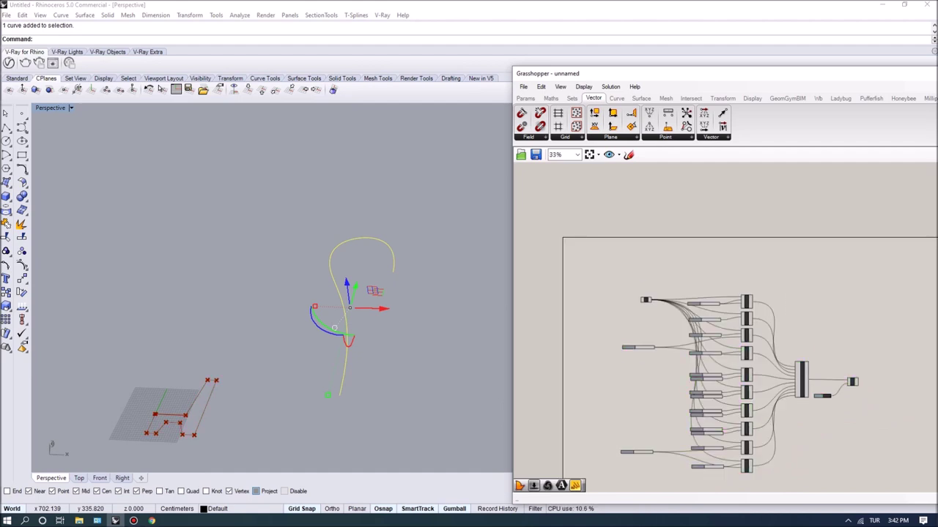
Add a Curve parameter in the empty area above and before the XY Plane component.
{"action": "right_click_drag", "start_coordinate": [849, 428], "coordinate": [725, 407]}
{"action": "right_click_drag", "start_coordinate": [523, 244], "coordinate": [726, 282]}
{"action": "scroll", "coordinate": [623, 277], "scroll_direction": "up", "scroll_amount": 4}
{"action": "double_click", "coordinate": [628, 292]}
{"action": "type", "text": "crv"}
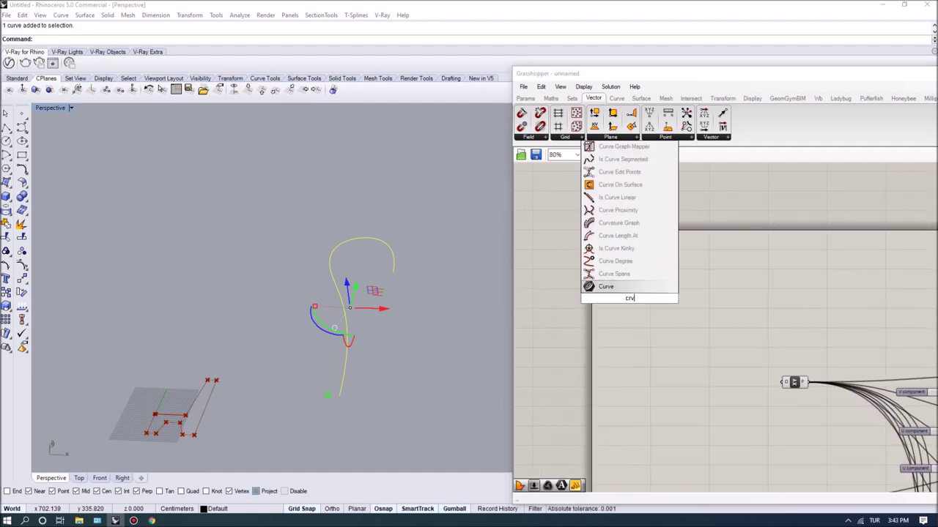
{"action": "key", "text": "Return"}
{"action": "scroll", "coordinate": [630, 298], "scroll_direction": "up", "scroll_amount": 3}
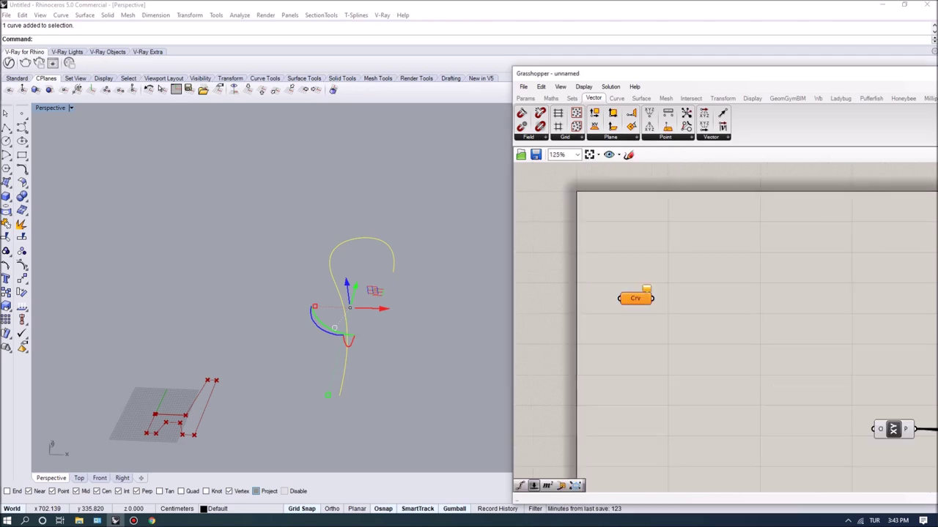
Reference the hook-shaped Rhino curve in the Curve parameter.
{"action": "left_click", "coordinate": [315, 292]}
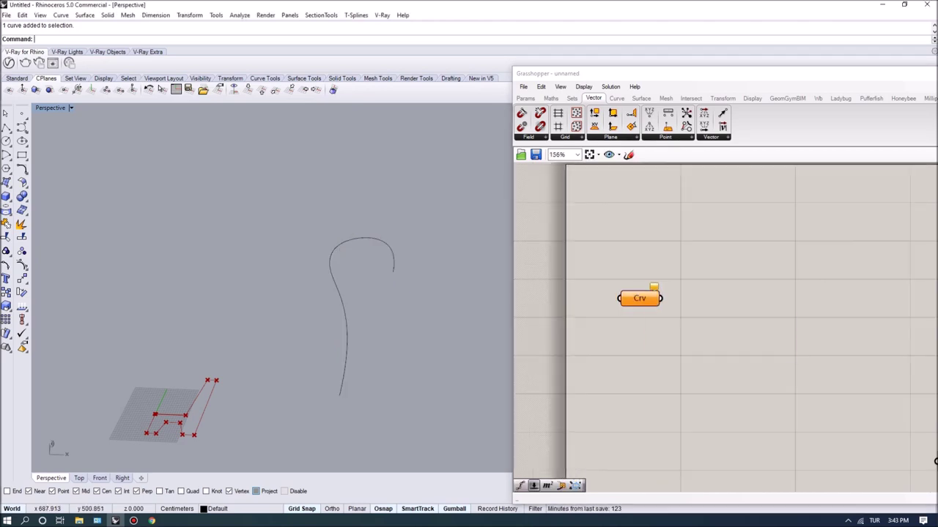
{"action": "right_click", "coordinate": [637, 297]}
{"action": "left_click", "coordinate": [681, 423]}
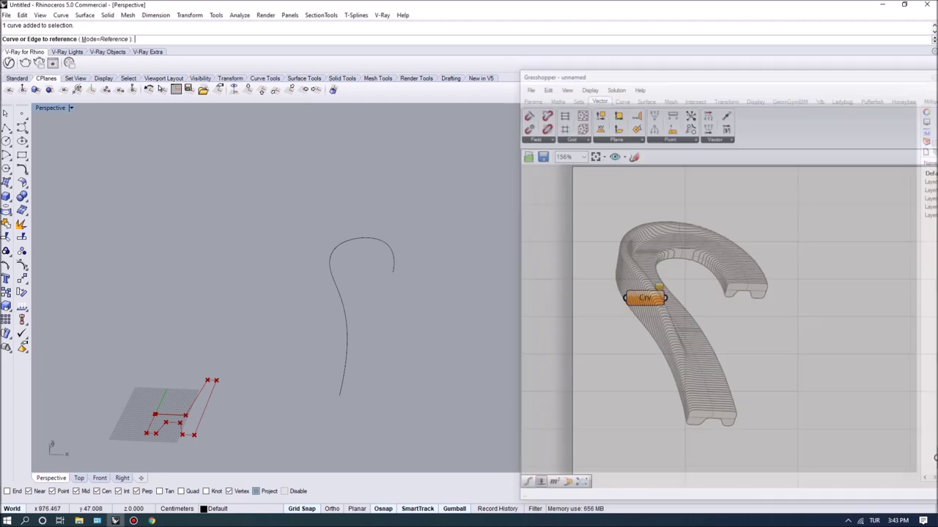
{"action": "left_click", "coordinate": [347, 330]}
{"action": "scroll", "coordinate": [410, 293], "scroll_direction": "down", "scroll_amount": 4}
{"action": "right_click_drag", "start_coordinate": [410, 293], "coordinate": [416, 278]}
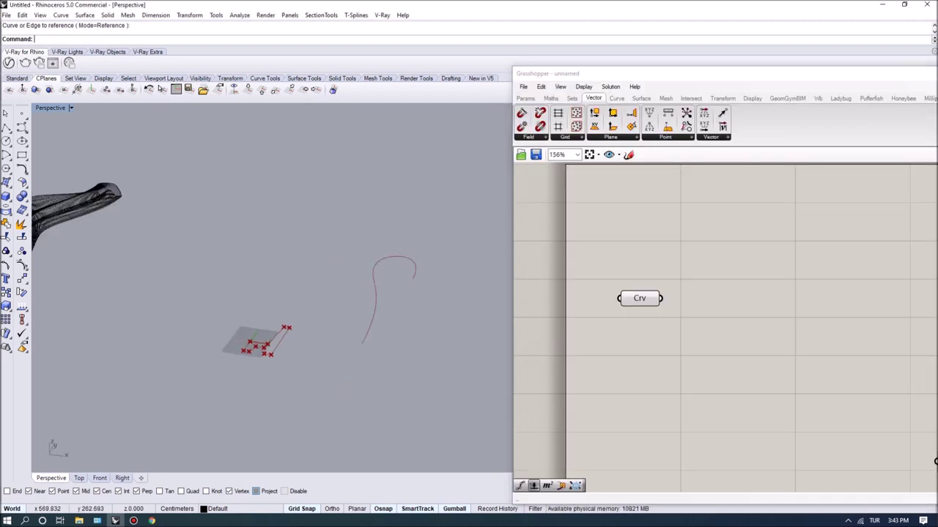
{"action": "left_click", "coordinate": [639, 298]}
{"action": "left_click", "coordinate": [701, 318]}
Add a Perp Frames component and connect the Curve parameter to its curve input.
{"action": "right_click_drag", "start_coordinate": [701, 318], "coordinate": [664, 281]}
{"action": "scroll", "coordinate": [664, 281], "scroll_direction": "down", "scroll_amount": 3}
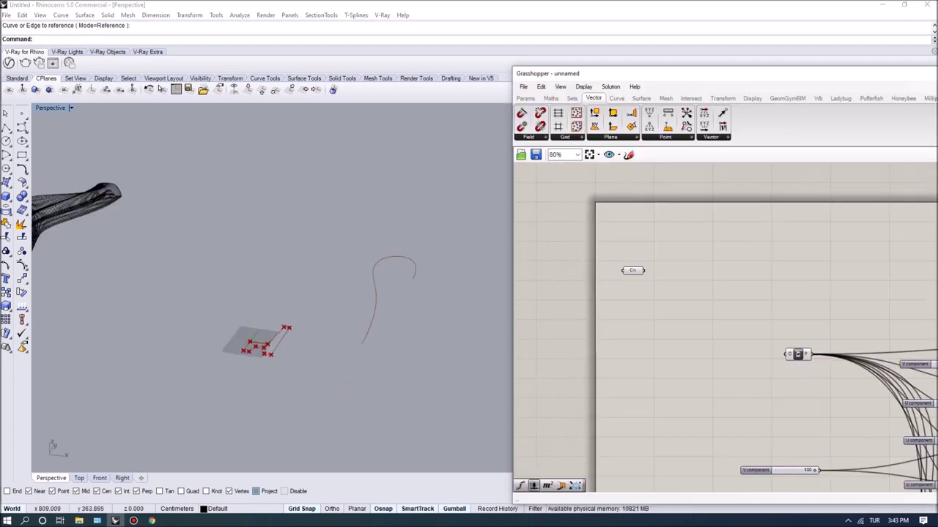
{"action": "double_click", "coordinate": [696, 278]}
{"action": "type", "text": "perp"}
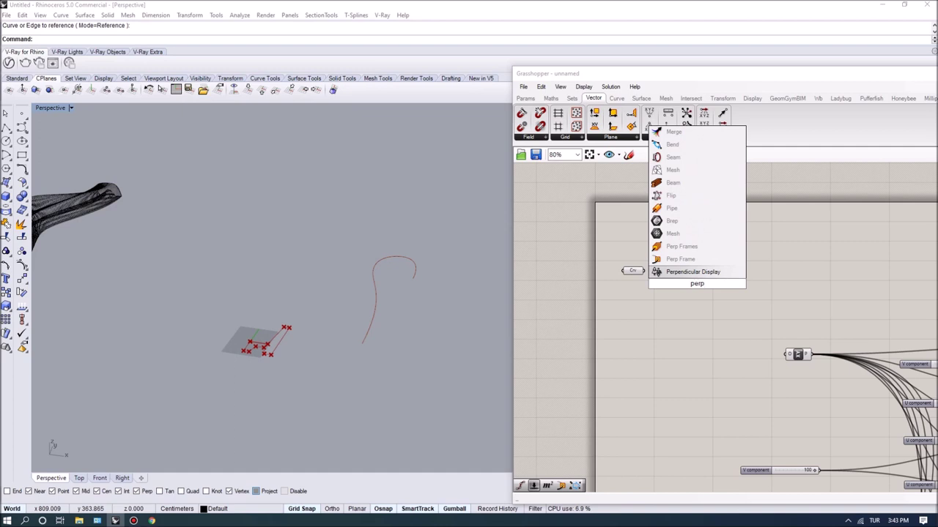
{"action": "left_click", "coordinate": [683, 247]}
{"action": "scroll", "coordinate": [683, 290], "scroll_direction": "up", "scroll_amount": 3}
{"action": "left_click_drag", "start_coordinate": [711, 279], "coordinate": [734, 280]}
{"action": "scroll", "coordinate": [683, 282], "scroll_direction": "up", "scroll_amount": 1}
Examine the perpendicular frames along the curve in relation to the profile and the finished bench.
{"action": "right_click_drag", "start_coordinate": [372, 325], "coordinate": [364, 337]}
{"action": "scroll", "coordinate": [363, 338], "scroll_direction": "up", "scroll_amount": 12}
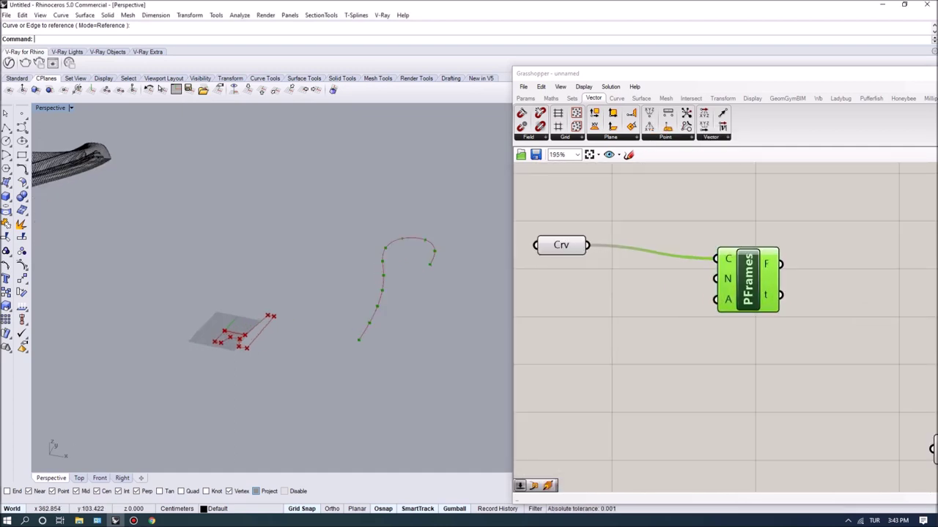
{"action": "scroll", "coordinate": [363, 350], "scroll_direction": "down", "scroll_amount": 5}
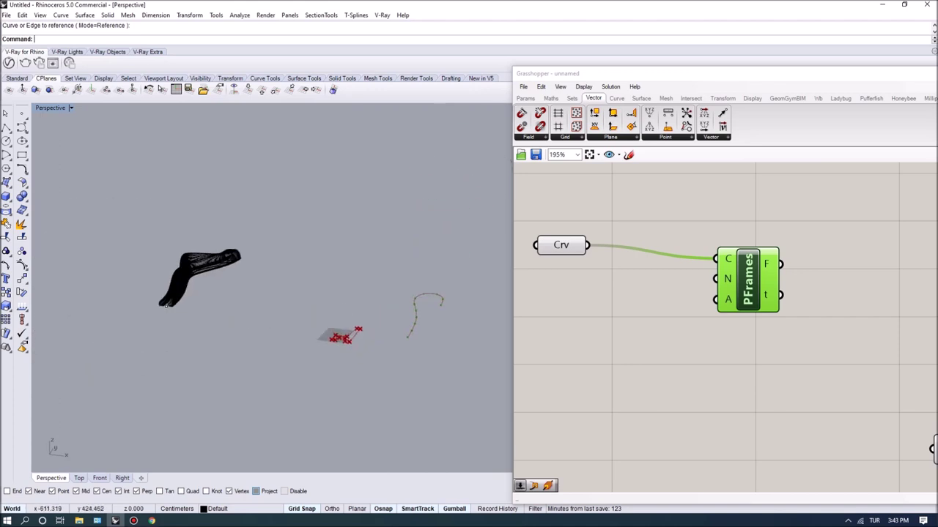
{"action": "scroll", "coordinate": [284, 259], "scroll_direction": "up", "scroll_amount": 6}
{"action": "scroll", "coordinate": [271, 264], "scroll_direction": "down", "scroll_amount": 5}
{"action": "right_click_drag", "start_coordinate": [269, 260], "coordinate": [308, 271]}
{"action": "scroll", "coordinate": [368, 317], "scroll_direction": "up", "scroll_amount": 8}
{"action": "scroll", "coordinate": [314, 339], "scroll_direction": "up", "scroll_amount": 4}
{"action": "scroll", "coordinate": [260, 353], "scroll_direction": "down", "scroll_amount": 4}
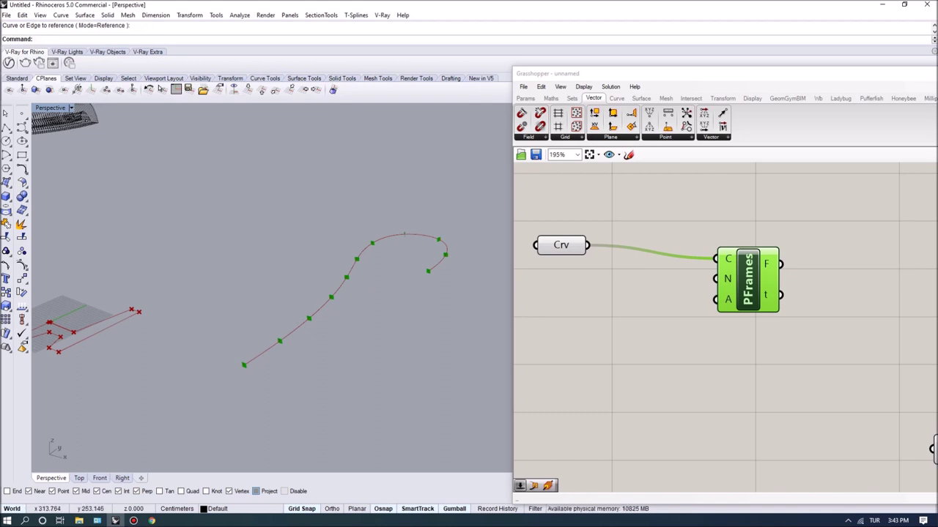
Add a number slider set to 20 and connect it to the count input of Perp Frames.
{"action": "double_click", "coordinate": [586, 330]}
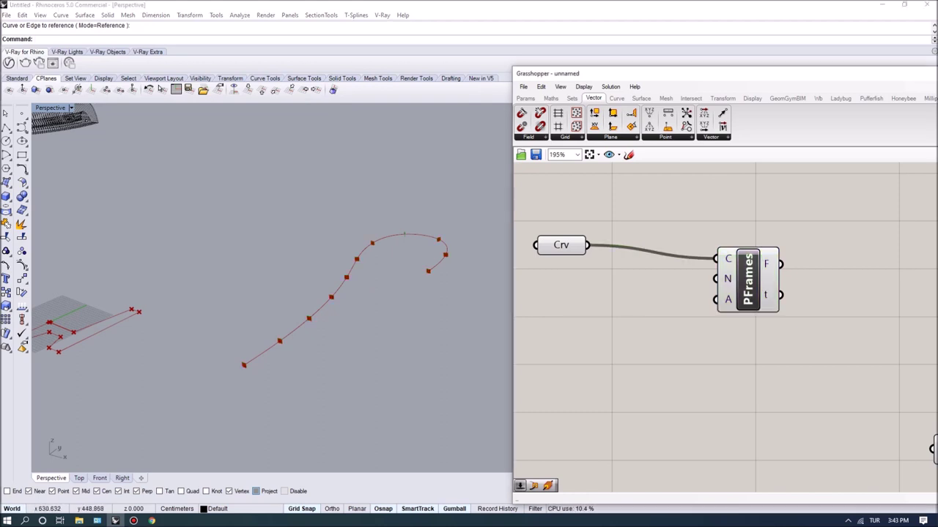
{"action": "type", "text": "20"}
{"action": "key", "text": "Return"}
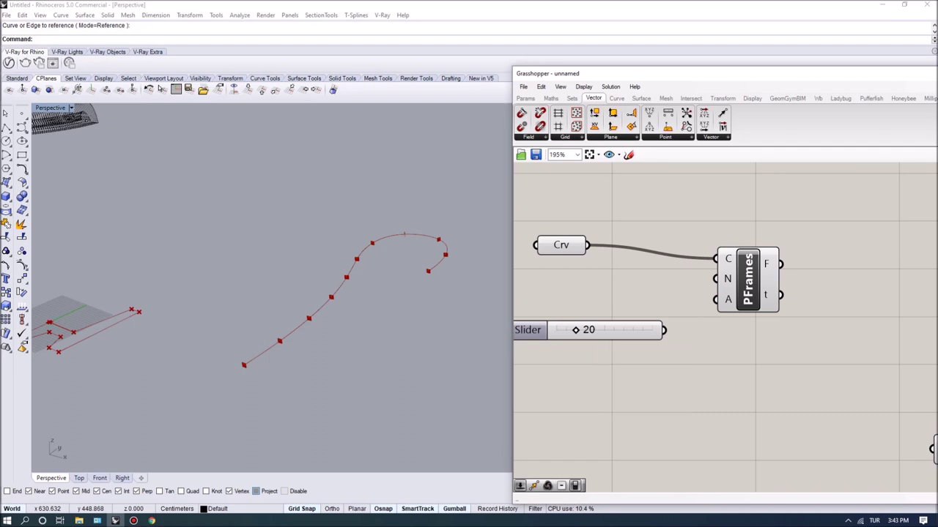
{"action": "left_click_drag", "start_coordinate": [717, 279], "coordinate": [718, 280]}
{"action": "left_click", "coordinate": [746, 281]}
{"action": "right_click_drag", "start_coordinate": [282, 331], "coordinate": [333, 334]}
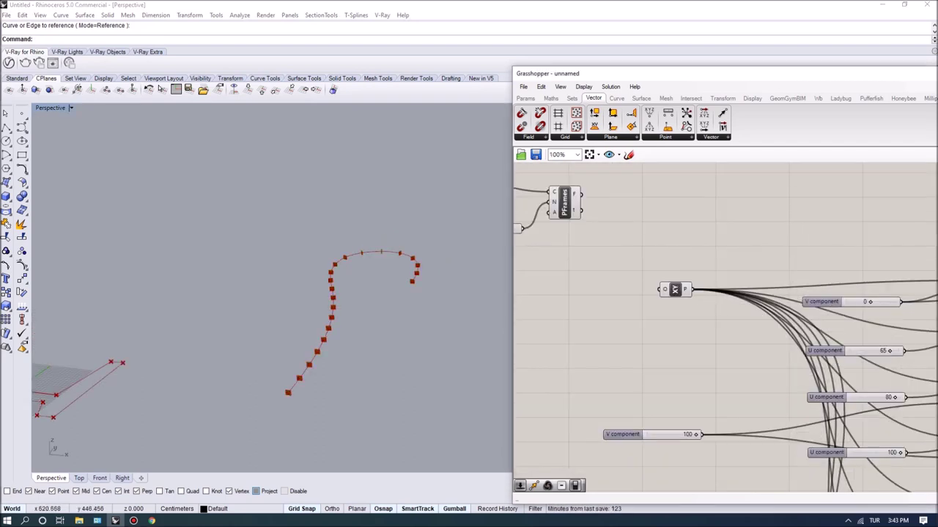
Compare the profile's XY base plane with the perpendicular frames on the curve by highlighting each component in turn.
{"action": "scroll", "coordinate": [673, 290], "scroll_direction": "up", "scroll_amount": 1}
{"action": "left_click", "coordinate": [674, 289]}
{"action": "scroll", "coordinate": [656, 265], "scroll_direction": "down", "scroll_amount": 3}
{"action": "right_click_drag", "start_coordinate": [333, 300], "coordinate": [341, 310]}
{"action": "scroll", "coordinate": [341, 311], "scroll_direction": "down", "scroll_amount": 3}
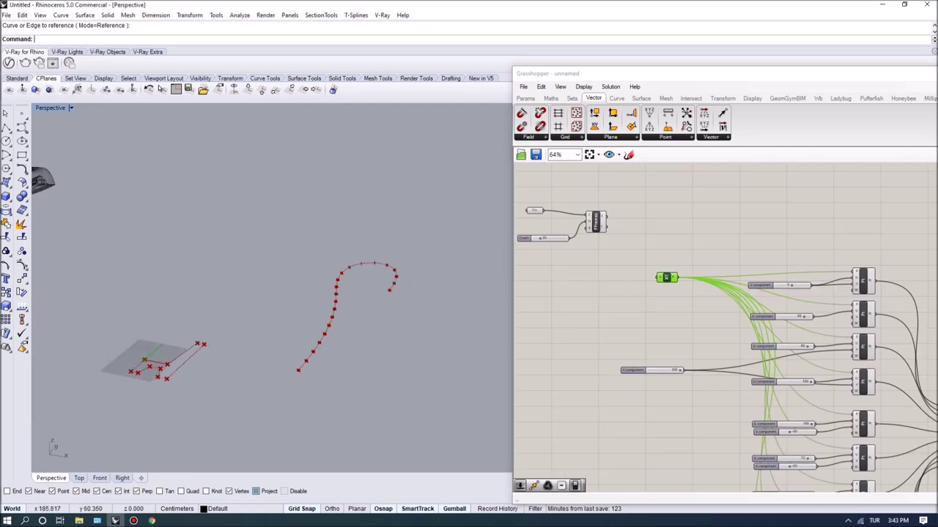
{"action": "scroll", "coordinate": [142, 361], "scroll_direction": "up", "scroll_amount": 4}
{"action": "left_click", "coordinate": [595, 222]}
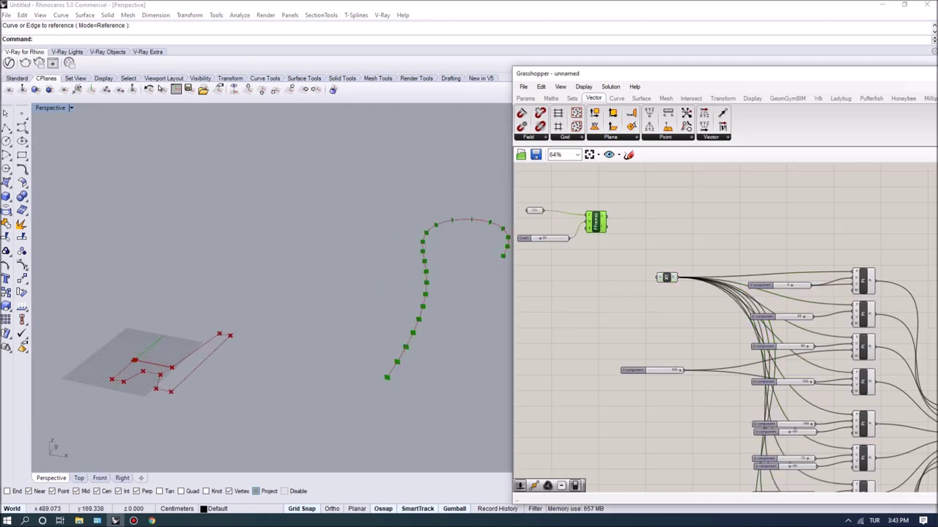
{"action": "scroll", "coordinate": [770, 308], "scroll_direction": "up", "scroll_amount": 3}
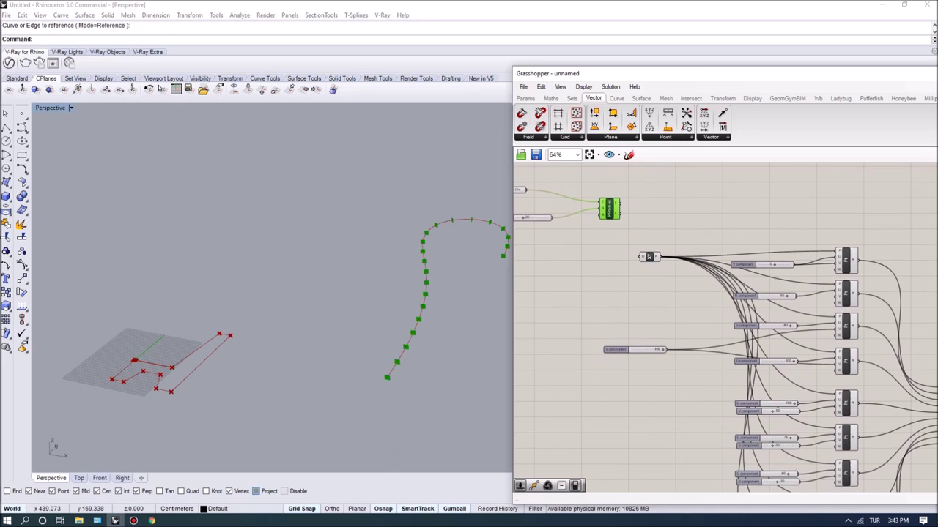
Connect the Perp Frames frames output to the plane inputs of the first five Point Oriented components, replacing the XY Plane.
{"action": "right_click_drag", "start_coordinate": [769, 307], "coordinate": [754, 305]}
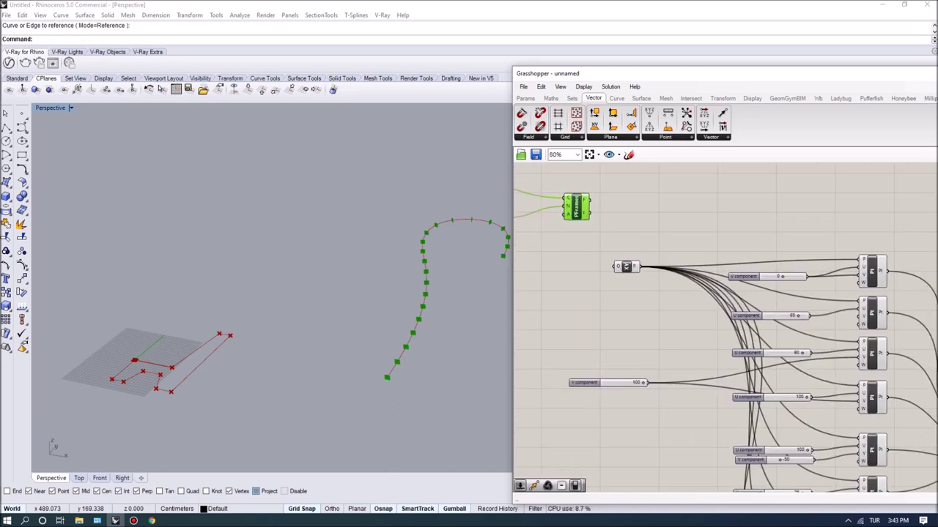
{"action": "left_click_drag", "start_coordinate": [746, 221], "coordinate": [858, 259]}
{"action": "left_click_drag", "start_coordinate": [590, 200], "coordinate": [858, 301]}
{"action": "left_click_drag", "start_coordinate": [590, 200], "coordinate": [858, 342]}
{"action": "left_click_drag", "start_coordinate": [858, 385], "coordinate": [858, 438]}
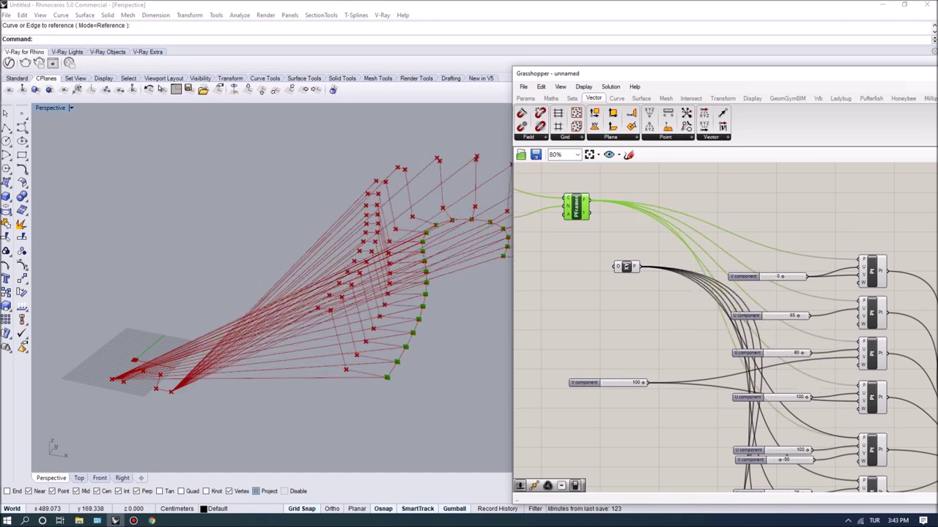
Connect the PFrames frame output to the plane inputs of the remaining point components, replacing their XY Plane connections.
{"action": "right_click_drag", "start_coordinate": [828, 438], "coordinate": [806, 326]}
{"action": "scroll", "coordinate": [812, 349], "scroll_direction": "down", "scroll_amount": 3}
{"action": "left_click_drag", "start_coordinate": [836, 368], "coordinate": [863, 385]}
{"action": "scroll", "coordinate": [682, 213], "scroll_direction": "up", "scroll_amount": 4}
{"action": "scroll", "coordinate": [736, 226], "scroll_direction": "down", "scroll_amount": 4}
{"action": "scroll", "coordinate": [851, 388], "scroll_direction": "up", "scroll_amount": 5}
{"action": "scroll", "coordinate": [858, 432], "scroll_direction": "down", "scroll_amount": 5}
{"action": "left_click_drag", "start_coordinate": [862, 455], "coordinate": [825, 359]}
{"action": "scroll", "coordinate": [712, 218], "scroll_direction": "up", "scroll_amount": 3}
{"action": "scroll", "coordinate": [762, 252], "scroll_direction": "down", "scroll_amount": 5}
{"action": "scroll", "coordinate": [855, 409], "scroll_direction": "up", "scroll_amount": 3}
{"action": "scroll", "coordinate": [773, 357], "scroll_direction": "down", "scroll_amount": 3}
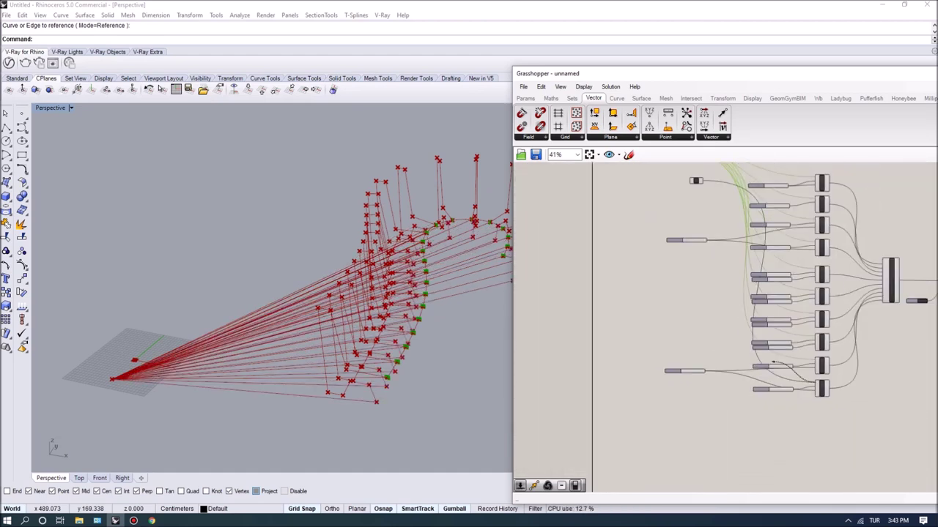
{"action": "left_click_drag", "start_coordinate": [799, 373], "coordinate": [712, 223]}
{"action": "scroll", "coordinate": [712, 224], "scroll_direction": "up", "scroll_amount": 4}
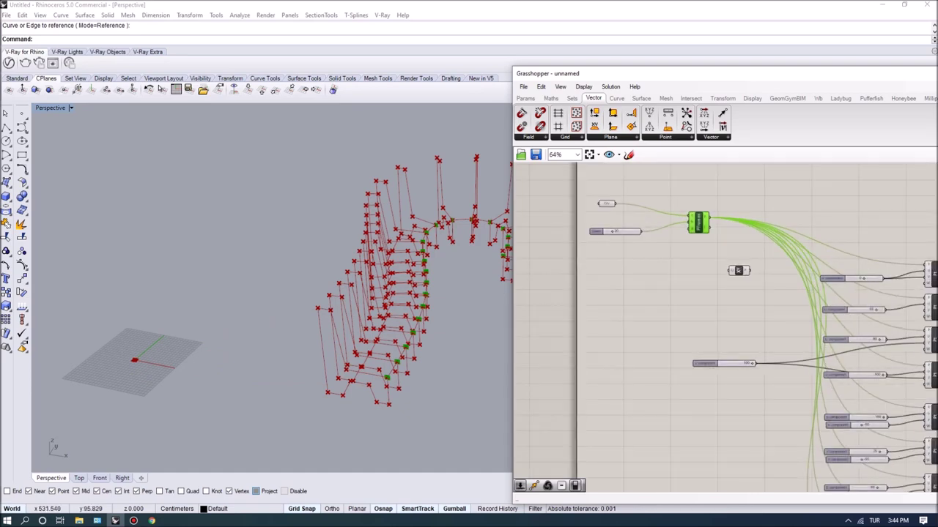
Examine the oriented section profiles along the reference curve in the Rhino perspective viewport.
{"action": "left_click", "coordinate": [644, 293]}
{"action": "scroll", "coordinate": [352, 308], "scroll_direction": "down", "scroll_amount": 4}
{"action": "right_click_drag", "start_coordinate": [351, 307], "coordinate": [308, 282]}
{"action": "right_click_drag", "start_coordinate": [381, 307], "coordinate": [248, 314], "text": "shift"}
{"action": "scroll", "coordinate": [352, 306], "scroll_direction": "up", "scroll_amount": 4}
{"action": "right_click_drag", "start_coordinate": [322, 304], "coordinate": [351, 340]}
{"action": "scroll", "coordinate": [183, 378], "scroll_direction": "up", "scroll_amount": 2}
{"action": "scroll", "coordinate": [255, 396], "scroll_direction": "up", "scroll_amount": 3}
{"action": "right_click_drag", "start_coordinate": [249, 374], "coordinate": [307, 391]}
{"action": "left_click", "coordinate": [256, 398]}
{"action": "scroll", "coordinate": [255, 398], "scroll_direction": "down", "scroll_amount": 4}
{"action": "scroll", "coordinate": [271, 462], "scroll_direction": "up", "scroll_amount": 6}
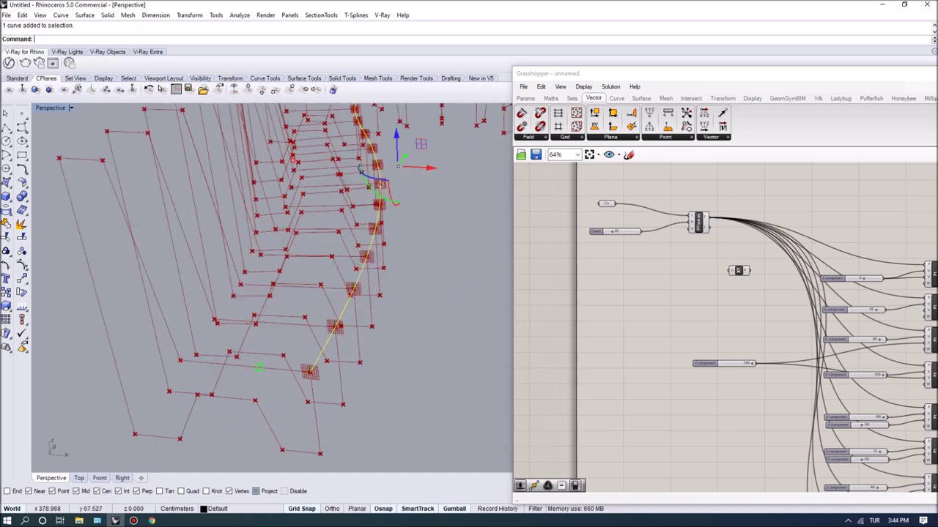
{"action": "scroll", "coordinate": [310, 372], "scroll_direction": "down", "scroll_amount": 3}
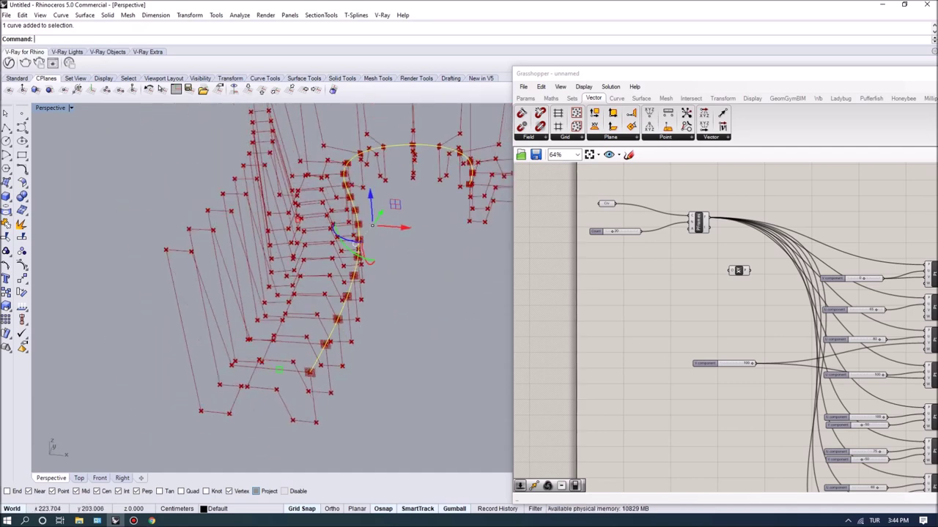
{"action": "scroll", "coordinate": [330, 293], "scroll_direction": "down", "scroll_amount": 5}
{"action": "right_click_drag", "start_coordinate": [329, 293], "coordinate": [301, 273]}
{"action": "scroll", "coordinate": [352, 317], "scroll_direction": "up", "scroll_amount": 4}
{"action": "key", "text": "Escape"}
Check the PLine output and add a Sweep1 component near it.
{"action": "scroll", "coordinate": [696, 300], "scroll_direction": "down", "scroll_amount": 3}
{"action": "right_click_drag", "start_coordinate": [864, 323], "coordinate": [718, 300]}
{"action": "scroll", "coordinate": [804, 358], "scroll_direction": "up", "scroll_amount": 6}
{"action": "left_click_drag", "start_coordinate": [696, 294], "coordinate": [694, 292]}
{"action": "mouse_move", "coordinate": [707, 292]}
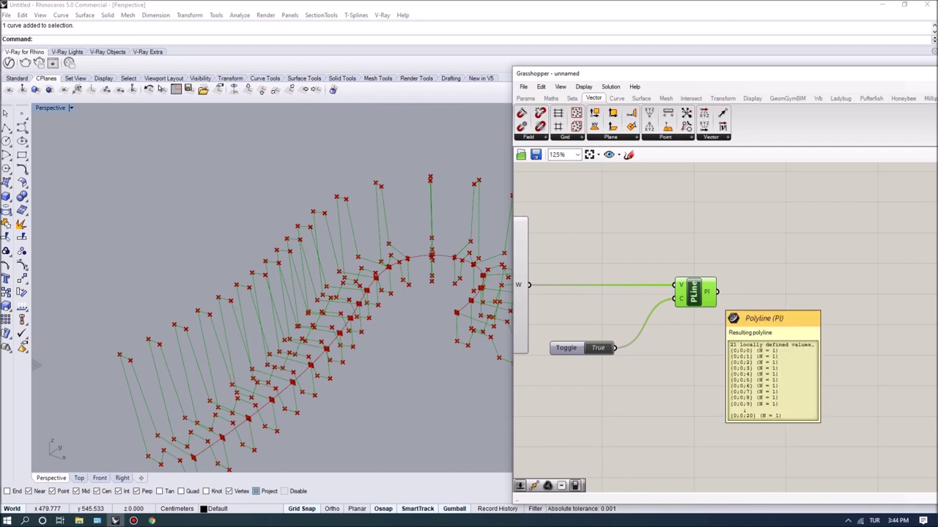
{"action": "scroll", "coordinate": [634, 404], "scroll_direction": "down", "scroll_amount": 3}
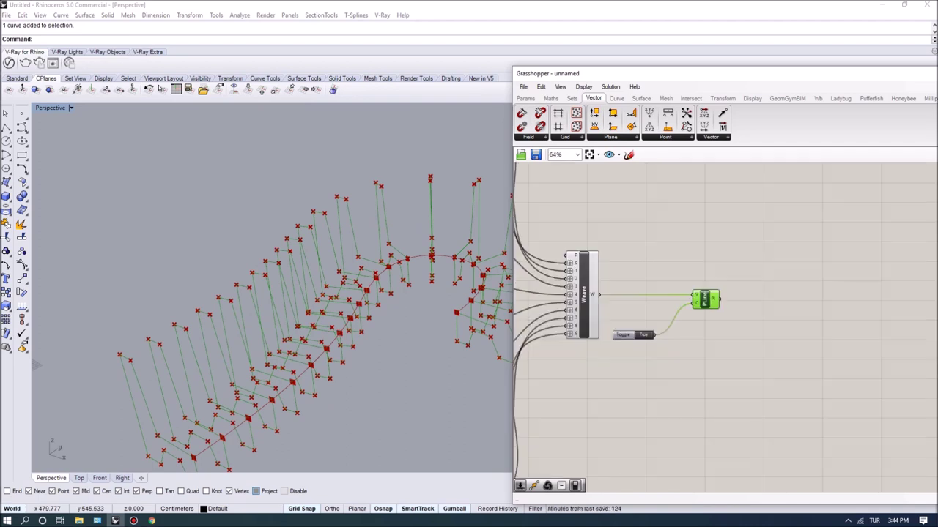
{"action": "double_click", "coordinate": [751, 304]}
{"action": "type", "text": "swee"}
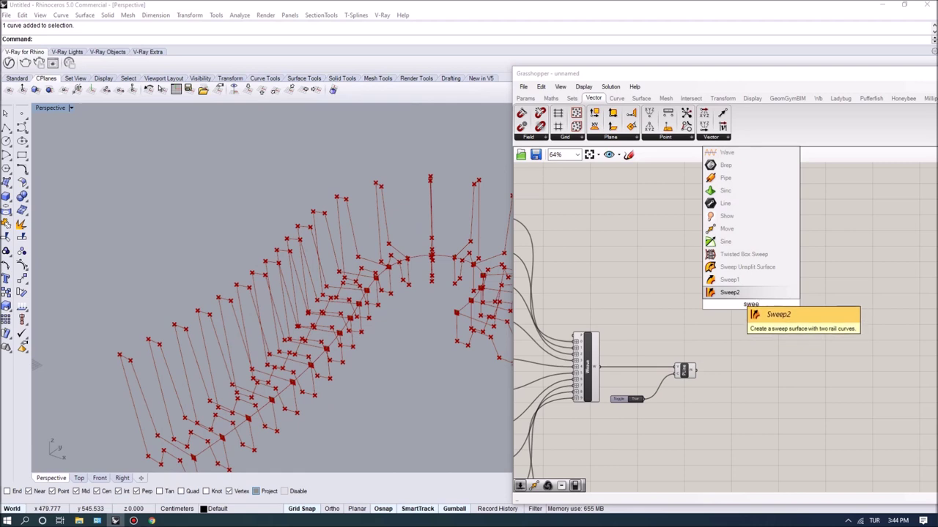
{"action": "key", "text": "Return"}
Connect the Crv parameter to the rail input of Sweep1.
{"action": "scroll", "coordinate": [858, 408], "scroll_direction": "down", "scroll_amount": 3}
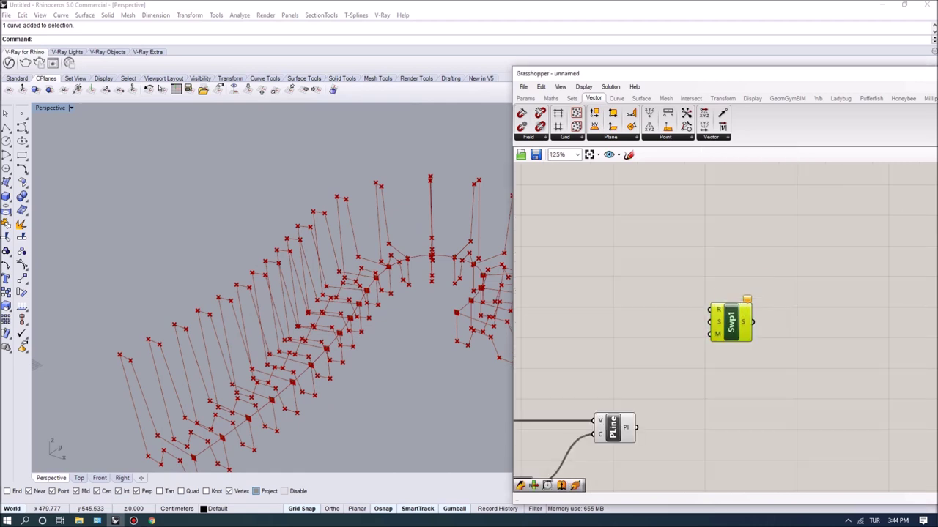
{"action": "scroll", "coordinate": [725, 329], "scroll_direction": "up", "scroll_amount": 3}
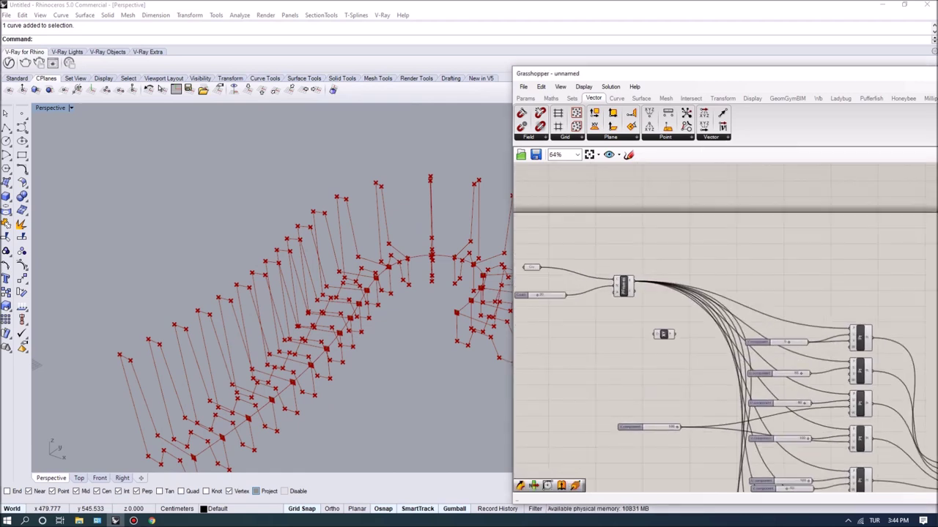
{"action": "left_click_drag", "start_coordinate": [578, 242], "coordinate": [822, 309]}
{"action": "scroll", "coordinate": [578, 242], "scroll_direction": "down", "scroll_amount": 5}
{"action": "scroll", "coordinate": [822, 310], "scroll_direction": "up", "scroll_amount": 4}
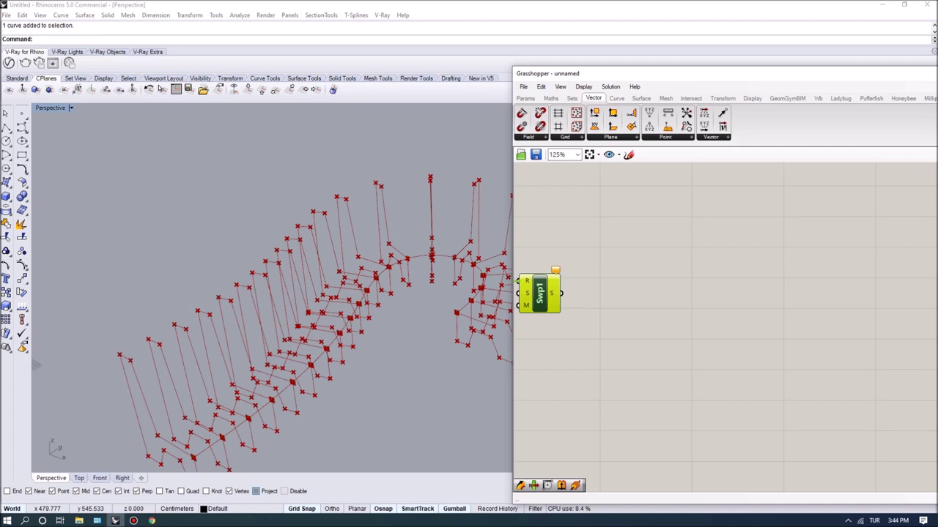
{"action": "right_click_drag", "start_coordinate": [622, 334], "coordinate": [882, 309]}
Flatten the PLine output and connect it to the section input of Sweep1.
{"action": "left_click_drag", "start_coordinate": [675, 374], "coordinate": [671, 367]}
{"action": "scroll", "coordinate": [689, 368], "scroll_direction": "up", "scroll_amount": 4}
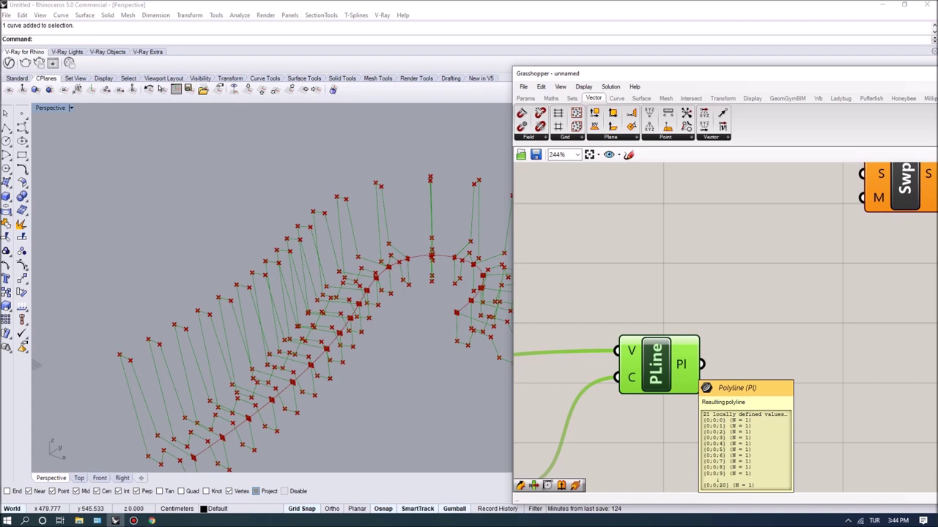
{"action": "scroll", "coordinate": [703, 293], "scroll_direction": "down", "scroll_amount": 3}
{"action": "scroll", "coordinate": [732, 293], "scroll_direction": "up", "scroll_amount": 2}
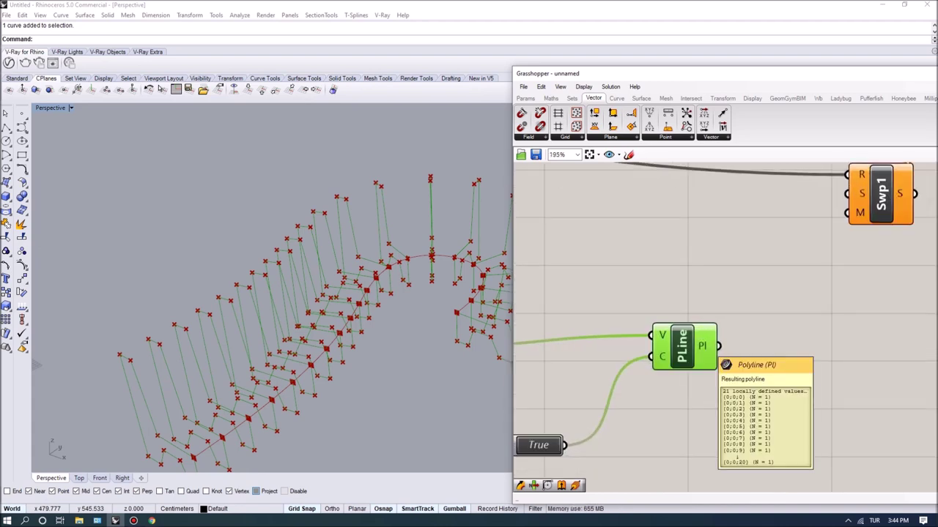
{"action": "right_click", "coordinate": [703, 344]}
{"action": "right_click", "coordinate": [704, 345]}
{"action": "left_click", "coordinate": [730, 386]}
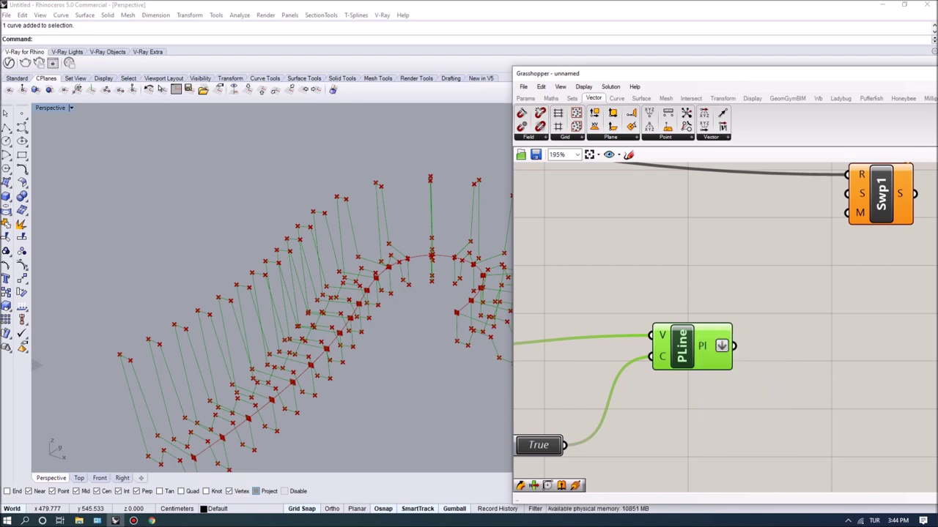
{"action": "mouse_move", "coordinate": [707, 346]}
{"action": "scroll", "coordinate": [713, 326], "scroll_direction": "down", "scroll_amount": 2}
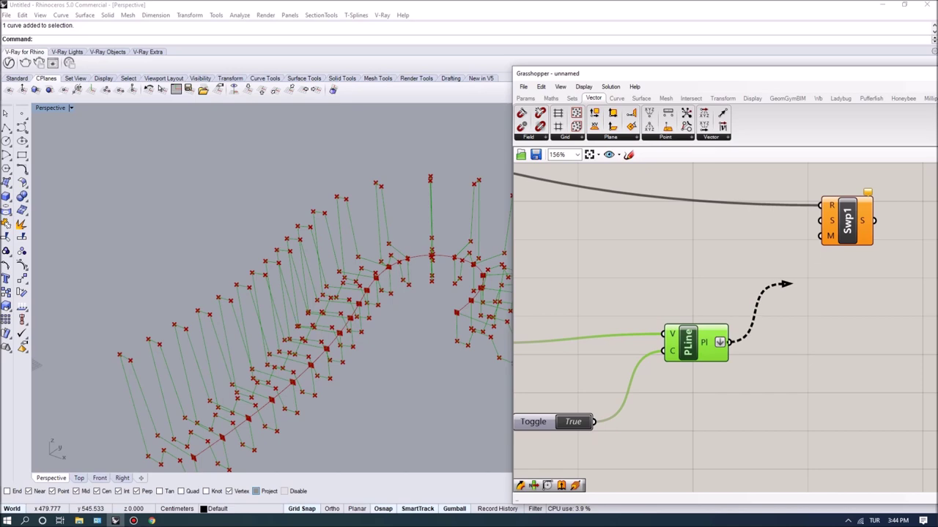
{"action": "left_click", "coordinate": [847, 222]}
Examine the swept surface along the curve in the Rhino perspective viewport.
{"action": "scroll", "coordinate": [330, 289], "scroll_direction": "down", "scroll_amount": 3}
{"action": "right_click_drag", "start_coordinate": [330, 289], "coordinate": [301, 289]}
{"action": "scroll", "coordinate": [315, 290], "scroll_direction": "down", "scroll_amount": 5}
{"action": "left_click", "coordinate": [593, 285]}
{"action": "mouse_move", "coordinate": [366, 293]}
{"action": "right_mouse_down"}
{"action": "mouse_move", "coordinate": [432, 238]}
{"action": "mouse_move", "coordinate": [421, 227]}
{"action": "mouse_move", "coordinate": [374, 293]}
{"action": "right_mouse_up"}
{"action": "scroll", "coordinate": [377, 297], "scroll_direction": "up", "scroll_amount": 5}
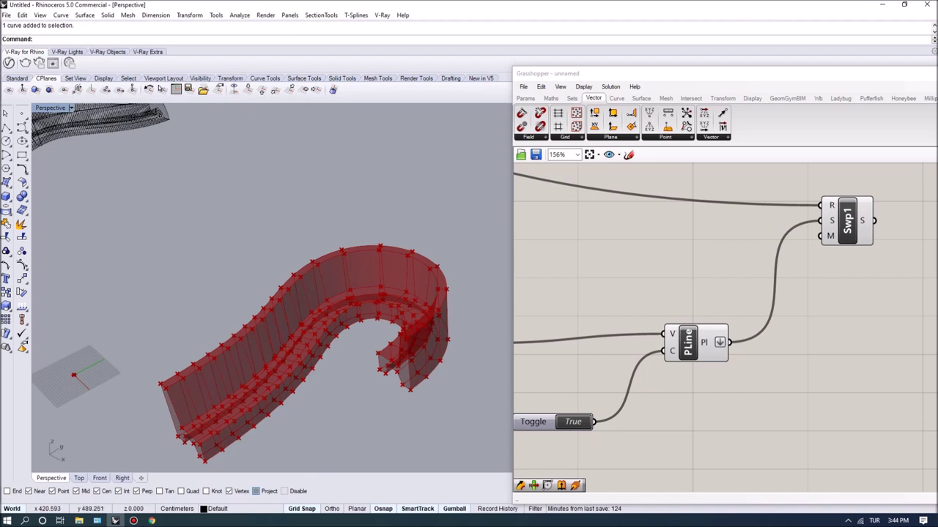
{"action": "mouse_move", "coordinate": [374, 293]}
{"action": "right_mouse_down"}
{"action": "mouse_move", "coordinate": [411, 249]}
{"action": "mouse_move", "coordinate": [381, 312]}
{"action": "mouse_move", "coordinate": [388, 253]}
{"action": "mouse_move", "coordinate": [377, 290]}
{"action": "right_mouse_up"}
{"action": "scroll", "coordinate": [711, 271], "scroll_direction": "down", "scroll_amount": 6}
Try out the shared V component slider set to 100 and leave it at 100.
{"action": "right_click_drag", "start_coordinate": [712, 271], "coordinate": [797, 267]}
{"action": "scroll", "coordinate": [516, 236], "scroll_direction": "up", "scroll_amount": 10}
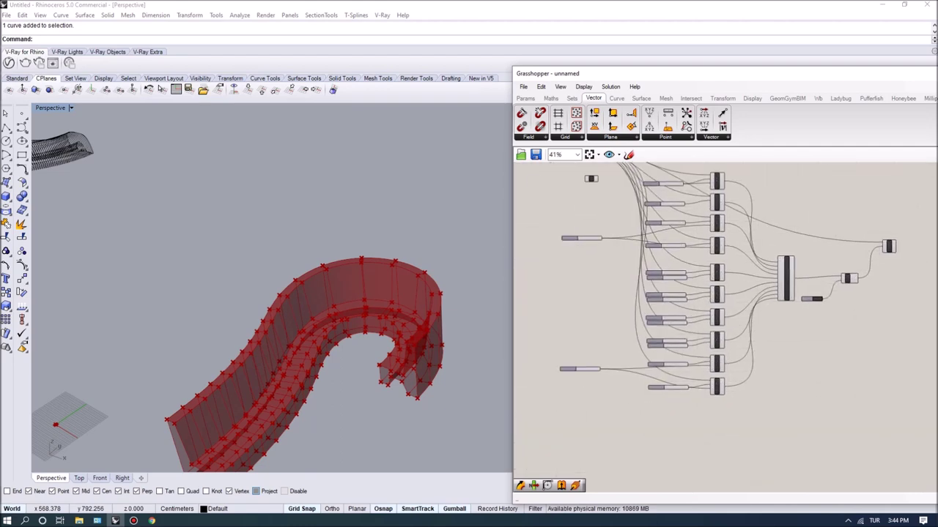
{"action": "right_click_drag", "start_coordinate": [542, 257], "coordinate": [578, 261]}
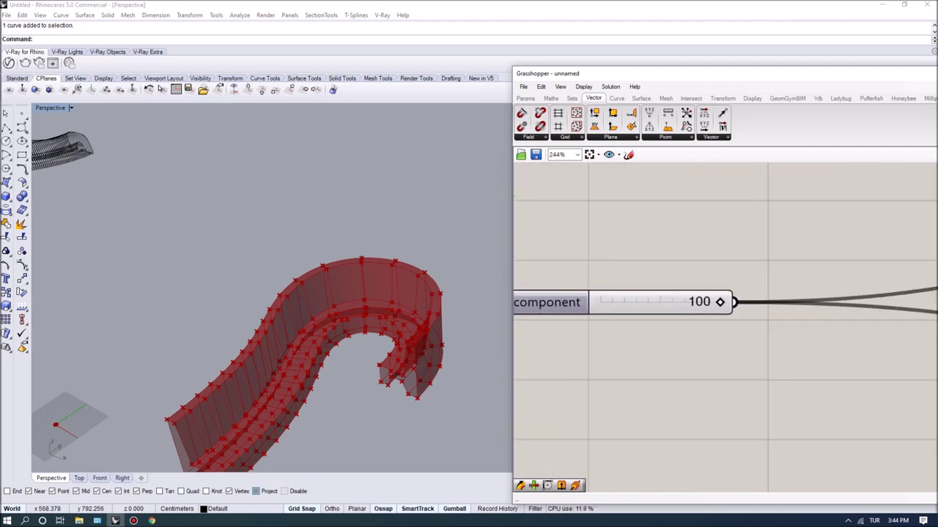
{"action": "mouse_move", "coordinate": [720, 302]}
{"action": "left_mouse_down"}
{"action": "mouse_move", "coordinate": [652, 302]}
{"action": "mouse_move", "coordinate": [720, 301]}
{"action": "left_mouse_up"}
{"action": "right_click_drag", "start_coordinate": [421, 314], "coordinate": [406, 299]}
Try lowering the other shared V component slider to see its effect on the sweep, and restore it to -50.
{"action": "scroll", "coordinate": [407, 299], "scroll_direction": "down", "scroll_amount": 8}
{"action": "right_click_drag", "start_coordinate": [694, 415], "coordinate": [715, 382]}
{"action": "scroll", "coordinate": [714, 382], "scroll_direction": "down", "scroll_amount": 7}
{"action": "scroll", "coordinate": [704, 183], "scroll_direction": "up", "scroll_amount": 8}
{"action": "right_click_drag", "start_coordinate": [388, 348], "coordinate": [392, 330]}
{"action": "scroll", "coordinate": [392, 330], "scroll_direction": "up", "scroll_amount": 7}
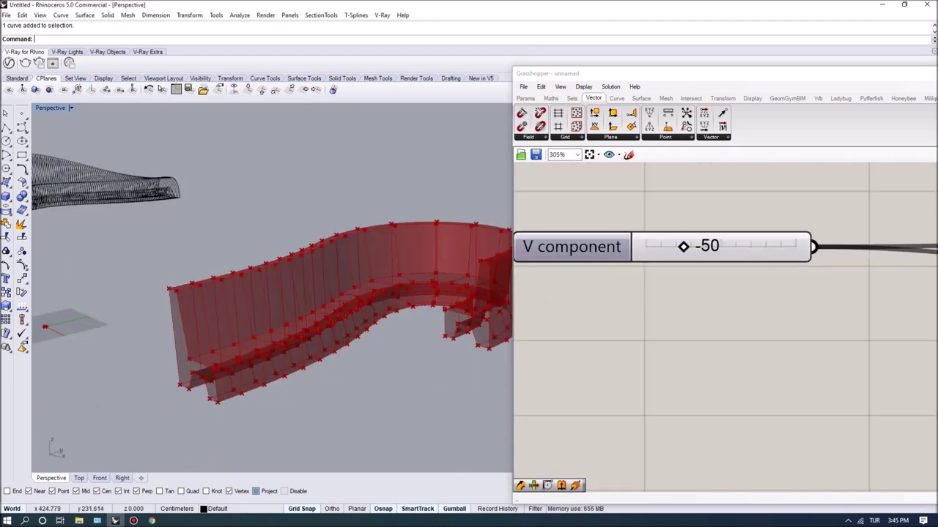
{"action": "mouse_move", "coordinate": [682, 246]}
{"action": "left_mouse_down"}
{"action": "mouse_move", "coordinate": [708, 246]}
{"action": "mouse_move", "coordinate": [667, 246]}
{"action": "left_mouse_up"}
{"action": "double_click", "coordinate": [668, 247]}
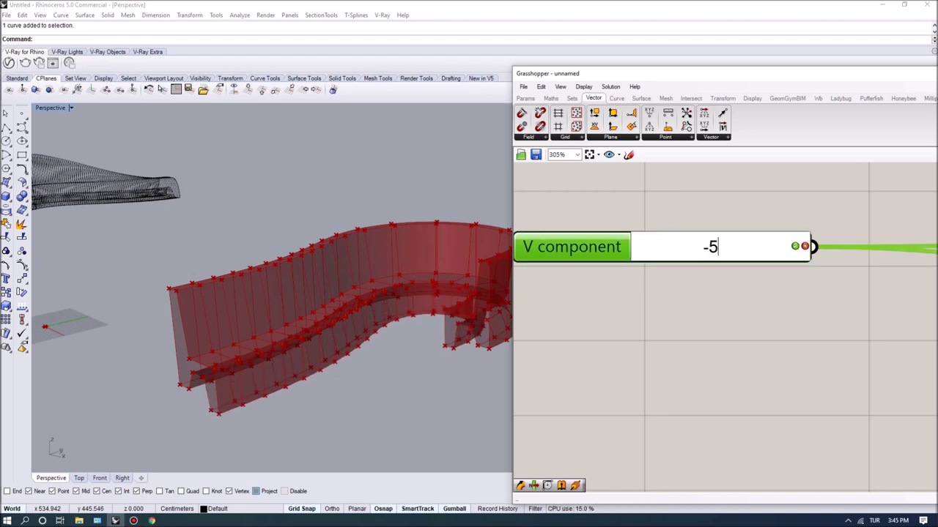
{"action": "type", "text": "-5"}
{"action": "key", "text": "Escape"}
{"action": "double_click", "coordinate": [709, 246]}
{"action": "type", "text": "-50"}
{"action": "key", "text": "Return"}
{"action": "left_click", "coordinate": [631, 314]}
Move the sliders, point components and downstream components farther from PFrames to make room on the canvas.
{"action": "scroll", "coordinate": [631, 314], "scroll_direction": "down", "scroll_amount": 8}
{"action": "right_click_drag", "start_coordinate": [630, 314], "coordinate": [603, 388]}
{"action": "scroll", "coordinate": [725, 327], "scroll_direction": "down", "scroll_amount": 2}
{"action": "scroll", "coordinate": [750, 220], "scroll_direction": "up", "scroll_amount": 3}
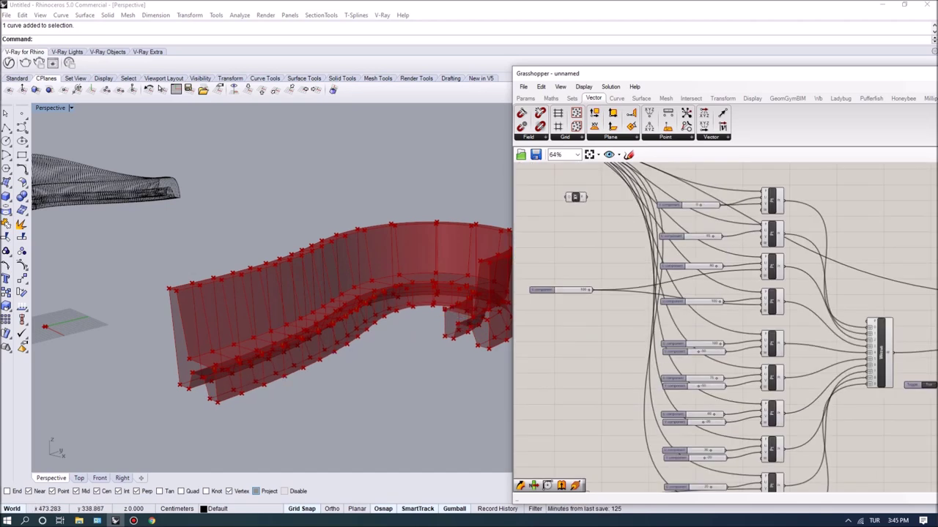
{"action": "scroll", "coordinate": [608, 238], "scroll_direction": "down", "scroll_amount": 2}
{"action": "left_click_drag", "start_coordinate": [851, 413], "coordinate": [522, 265]}
{"action": "left_click", "coordinate": [646, 197]}
{"action": "scroll", "coordinate": [646, 199], "scroll_direction": "up", "scroll_amount": 4}
{"action": "scroll", "coordinate": [659, 233], "scroll_direction": "down", "scroll_amount": 4}
{"action": "scroll", "coordinate": [607, 232], "scroll_direction": "up", "scroll_amount": 5}
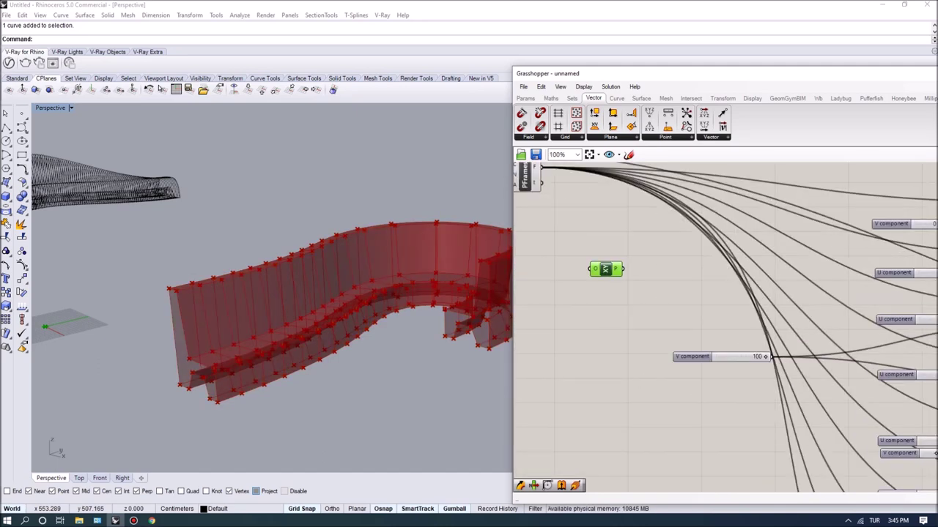
Delete the unused XY Plane component and move the V component slider set to 100 slightly closer to PFrames.
{"action": "left_click_drag", "start_coordinate": [606, 267], "coordinate": [635, 258]}
{"action": "key", "text": "Delete"}
{"action": "scroll", "coordinate": [667, 220], "scroll_direction": "down", "scroll_amount": 5}
{"action": "right_click_drag", "start_coordinate": [670, 223], "coordinate": [702, 241]}
{"action": "scroll", "coordinate": [693, 266], "scroll_direction": "up", "scroll_amount": 3}
{"action": "left_click_drag", "start_coordinate": [722, 299], "coordinate": [703, 294]}
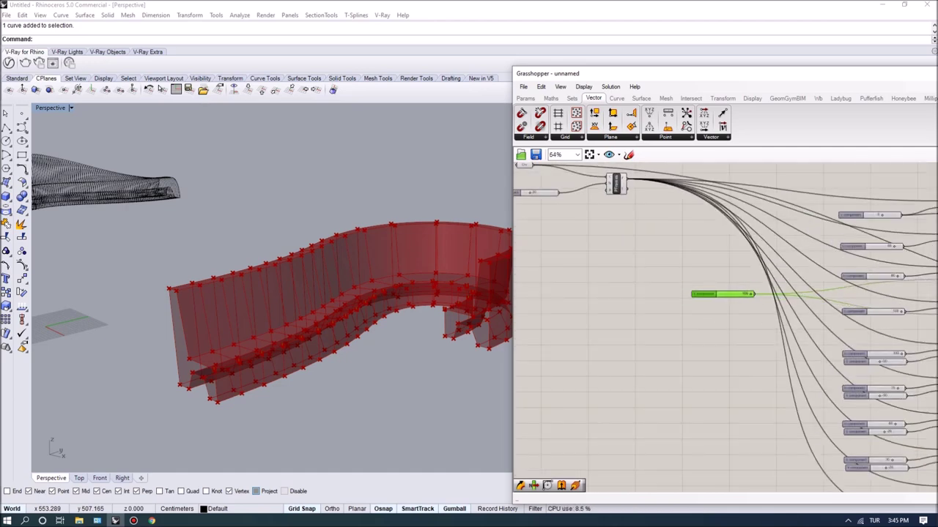
Add a Graph Mapper component below PFrames and shift PFrames closer to the Crv parameter.
{"action": "scroll", "coordinate": [553, 176], "scroll_direction": "up", "scroll_amount": 3}
{"action": "double_click", "coordinate": [670, 322]}
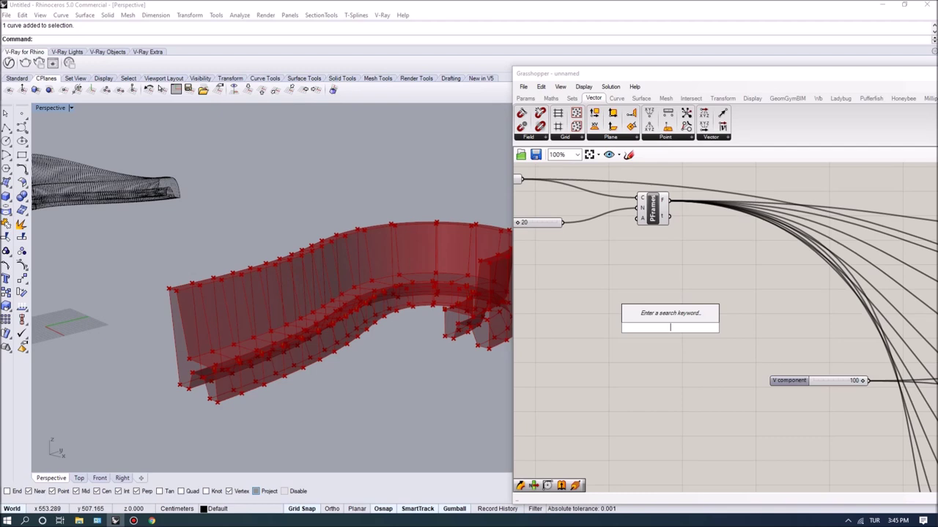
{"action": "type", "text": "graph"}
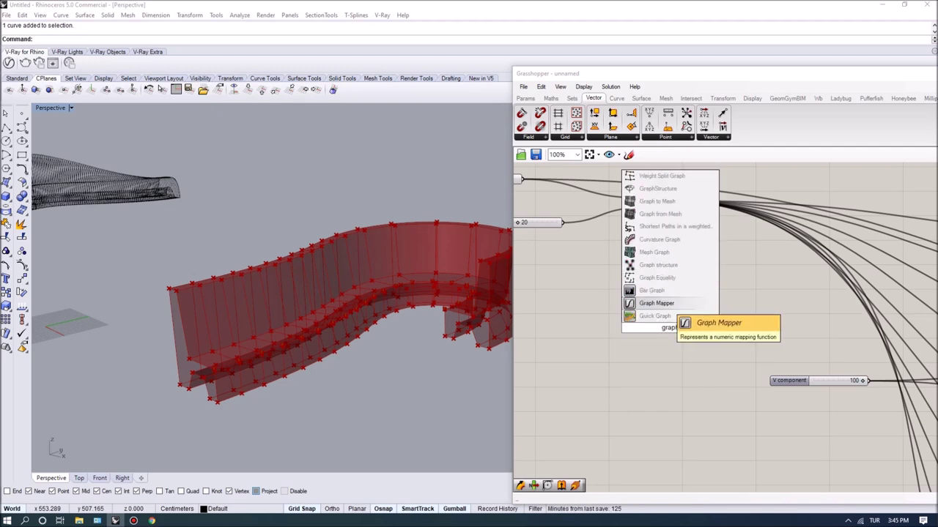
{"action": "left_click", "coordinate": [675, 304]}
{"action": "left_click_drag", "start_coordinate": [676, 307], "coordinate": [741, 300]}
{"action": "right_click_drag", "start_coordinate": [740, 298], "coordinate": [788, 337]}
{"action": "left_click_drag", "start_coordinate": [699, 248], "coordinate": [673, 237]}
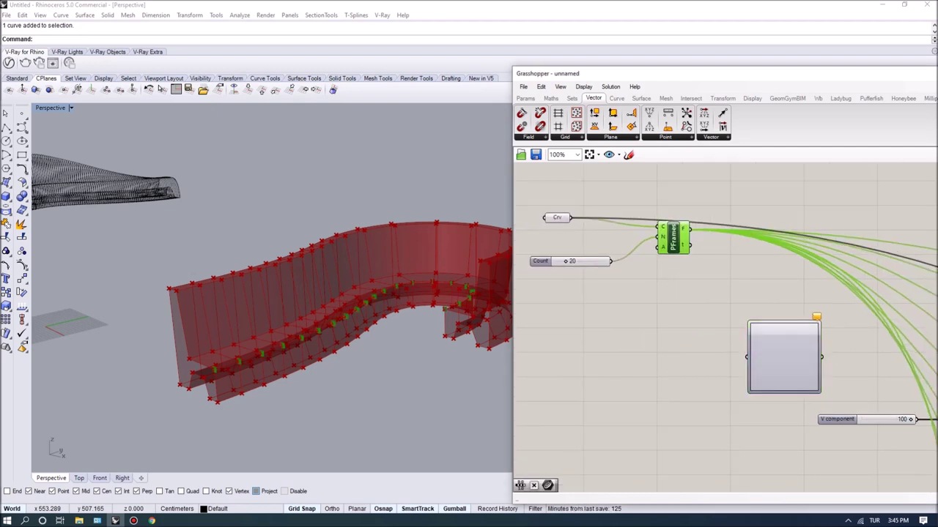
{"action": "left_click_drag", "start_coordinate": [784, 352], "coordinate": [723, 351]}
Add a Range component beside the Graph Mapper and connect the Count slider to its N input.
{"action": "scroll", "coordinate": [615, 347], "scroll_direction": "up", "scroll_amount": 3}
{"action": "double_click", "coordinate": [615, 347]}
{"action": "type", "text": "ran"}
{"action": "left_click", "coordinate": [591, 325]}
{"action": "left_click_drag", "start_coordinate": [619, 343], "coordinate": [663, 343]}
{"action": "left_click_drag", "start_coordinate": [608, 212], "coordinate": [635, 353]}
{"action": "scroll", "coordinate": [665, 311], "scroll_direction": "down", "scroll_amount": 2}
{"action": "scroll", "coordinate": [711, 190], "scroll_direction": "up", "scroll_amount": 2}
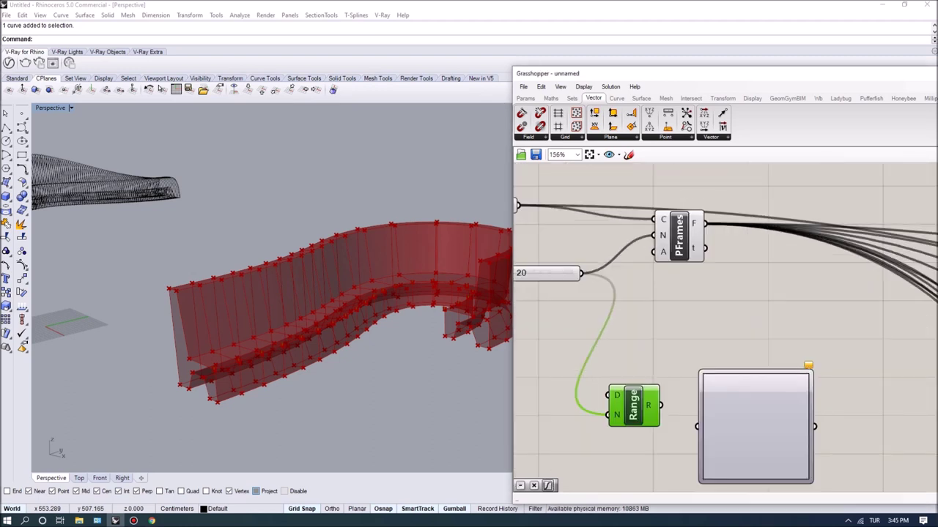
Connect the Range output to the Graph Mapper and set its graph type to Linear.
{"action": "right_click_drag", "start_coordinate": [721, 300], "coordinate": [753, 260]}
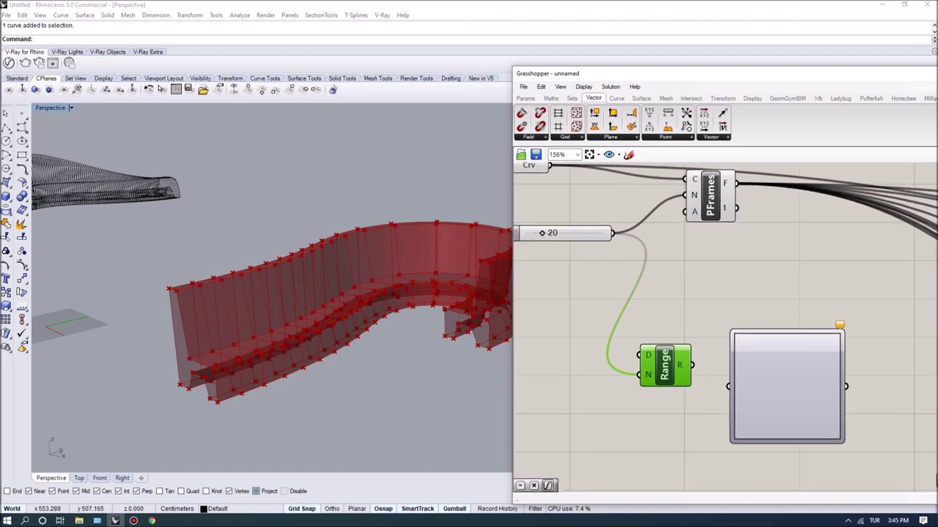
{"action": "mouse_move", "coordinate": [692, 364]}
{"action": "right_click_drag", "start_coordinate": [692, 365], "coordinate": [696, 315]}
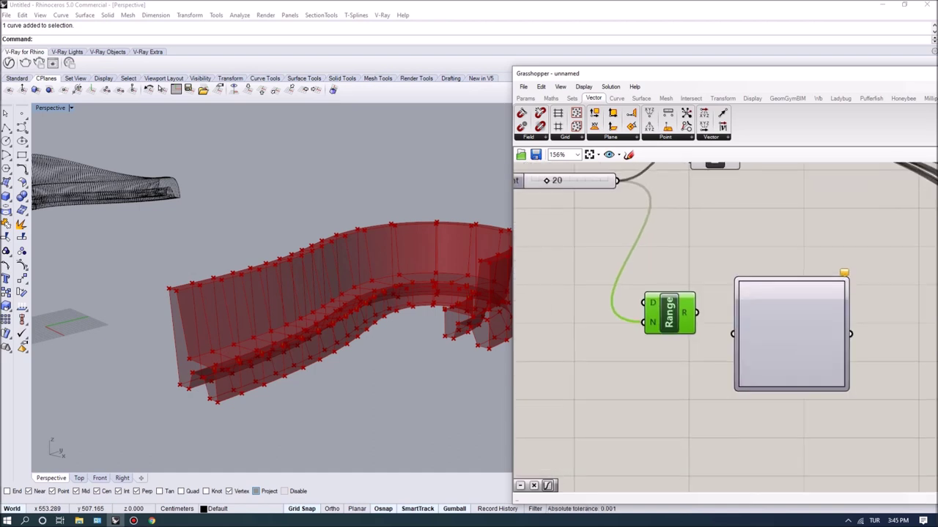
{"action": "right_click_drag", "start_coordinate": [774, 313], "coordinate": [756, 295]}
{"action": "right_click", "coordinate": [756, 295]}
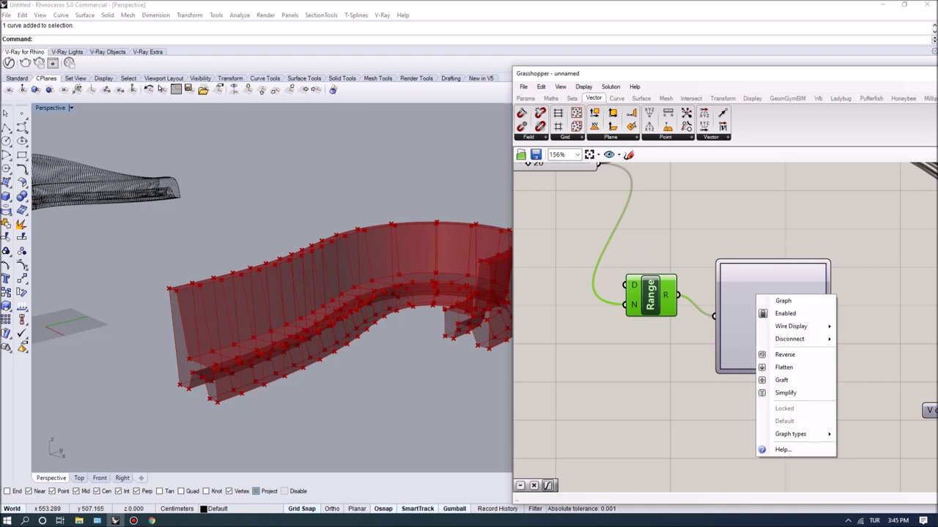
{"action": "mouse_move", "coordinate": [790, 433]}
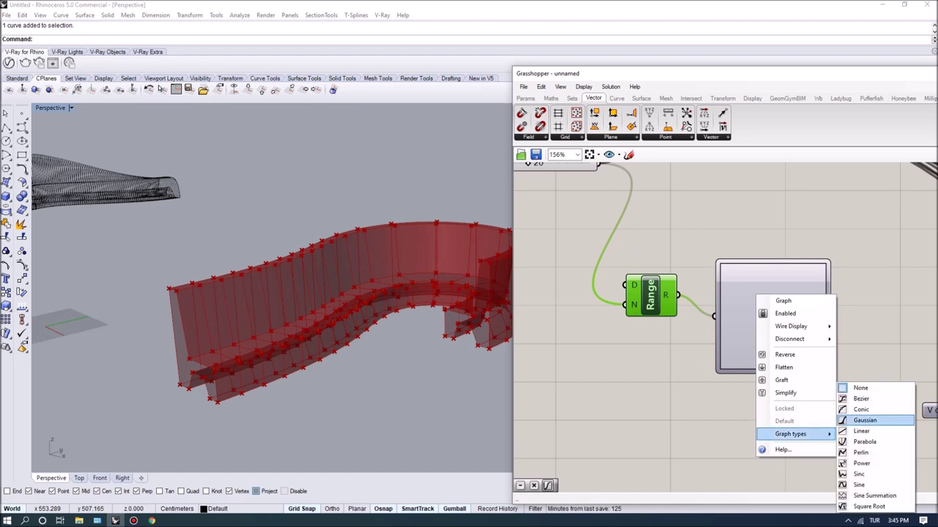
{"action": "left_click", "coordinate": [861, 431]}
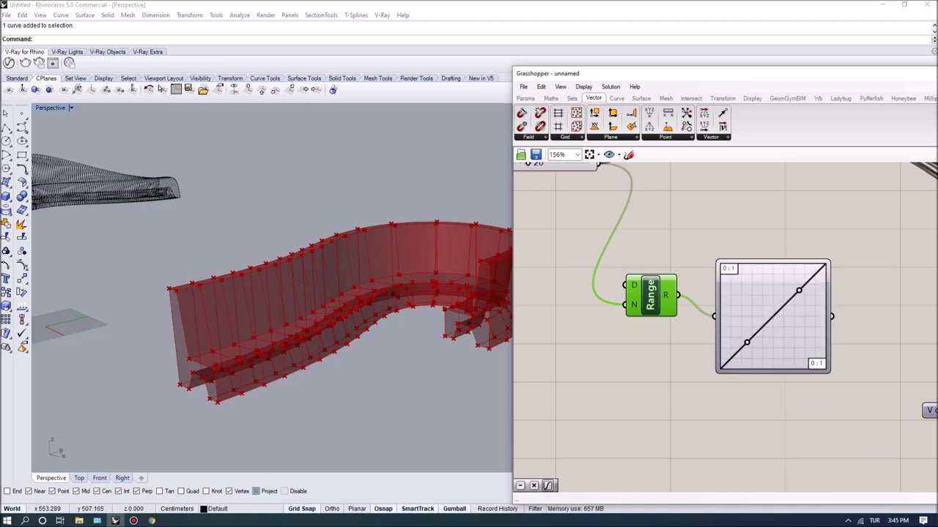
Add a Panel beside the Graph Mapper and connect the mapper's output to it.
{"action": "scroll", "coordinate": [908, 396], "scroll_direction": "up", "scroll_amount": 1}
{"action": "scroll", "coordinate": [703, 268], "scroll_direction": "down", "scroll_amount": 1}
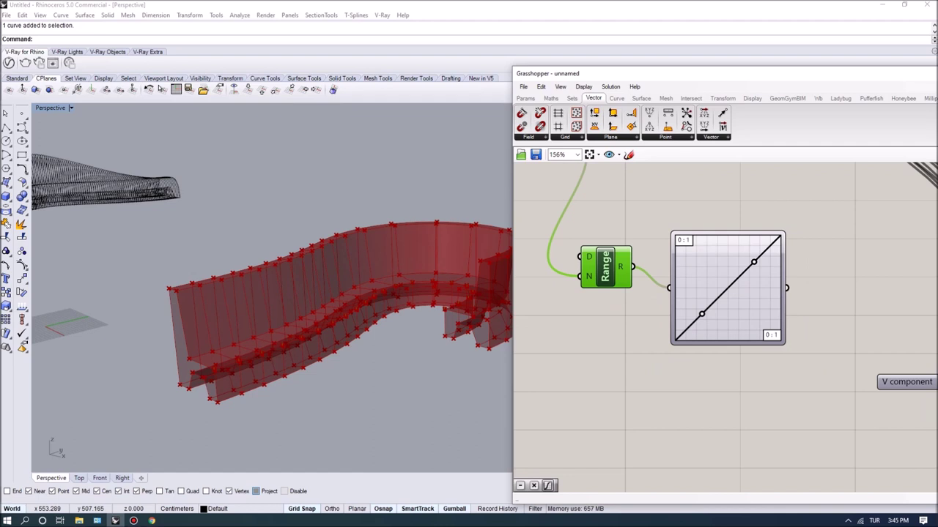
{"action": "mouse_move", "coordinate": [633, 270]}
{"action": "right_click_drag", "start_coordinate": [833, 302], "coordinate": [783, 300]}
{"action": "double_click", "coordinate": [783, 300]}
{"action": "type", "text": "pa"}
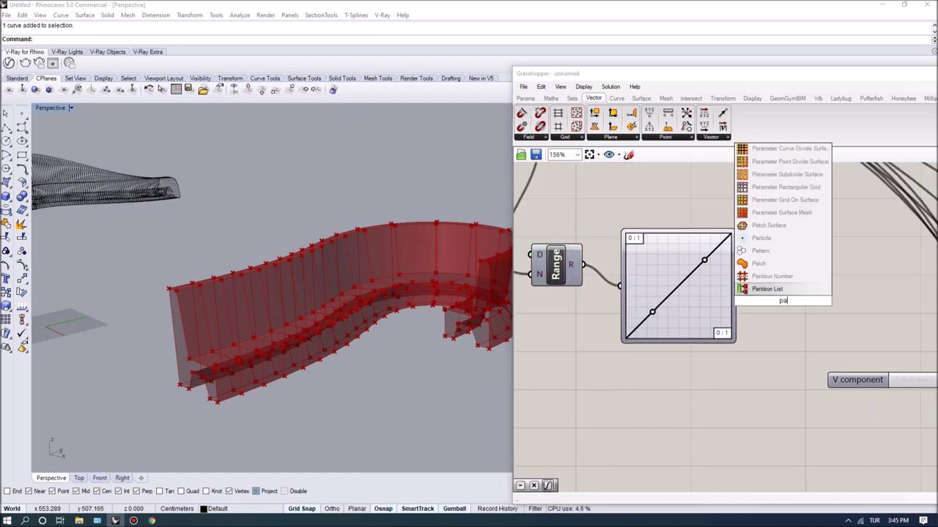
{"action": "type", "text": "nel"}
{"action": "key", "text": "Return"}
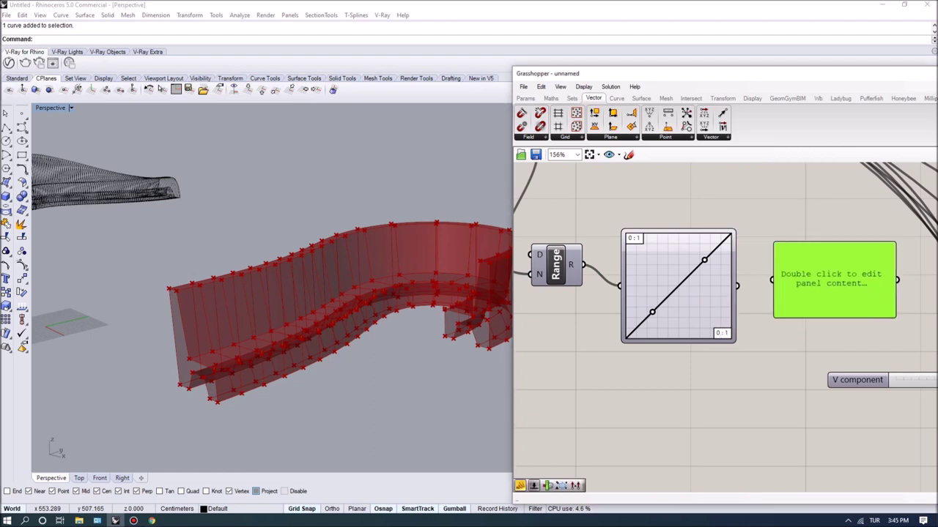
{"action": "right_click_drag", "start_coordinate": [769, 326], "coordinate": [741, 312]}
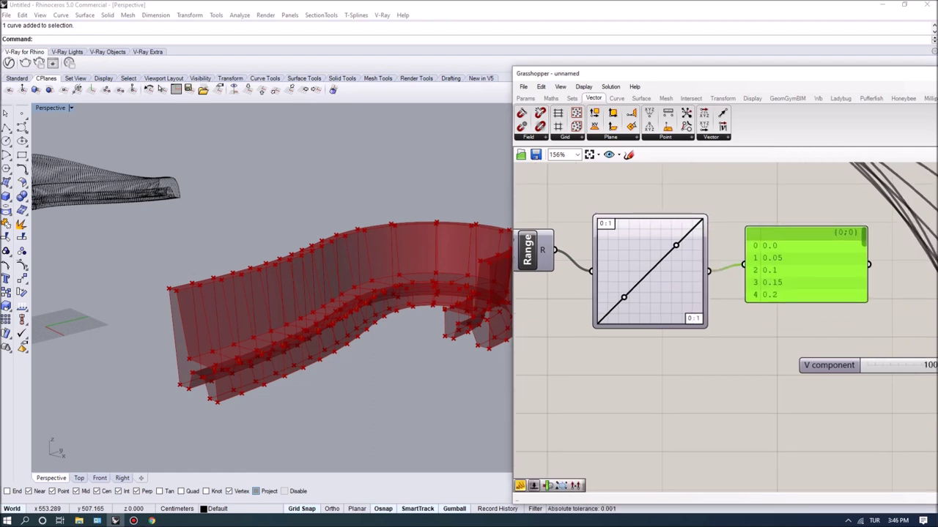
Enlarge the Panel and move the linear graph's two handles to the graph's side edges for a gentler slope.
{"action": "left_click_drag", "start_coordinate": [805, 302], "coordinate": [806, 361]}
{"action": "left_click_drag", "start_coordinate": [675, 245], "coordinate": [702, 238]}
{"action": "left_click_drag", "start_coordinate": [624, 297], "coordinate": [597, 305]}
{"action": "right_click_drag", "start_coordinate": [293, 249], "coordinate": [298, 289]}
{"action": "scroll", "coordinate": [287, 246], "scroll_direction": "down", "scroll_amount": 8}
{"action": "right_click_drag", "start_coordinate": [410, 323], "coordinate": [414, 300]}
{"action": "scroll", "coordinate": [418, 304], "scroll_direction": "up", "scroll_amount": 7}
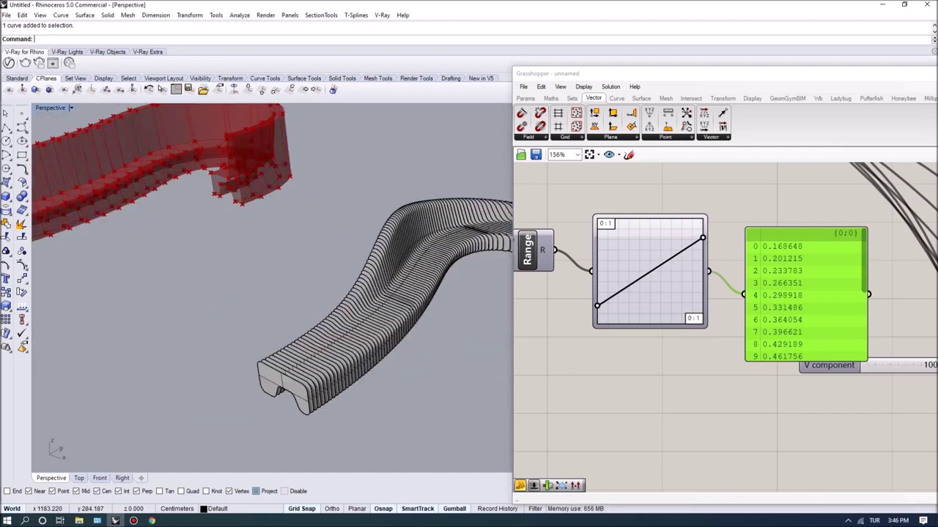
{"action": "scroll", "coordinate": [420, 295], "scroll_direction": "down", "scroll_amount": 9}
{"action": "scroll", "coordinate": [353, 250], "scroll_direction": "up", "scroll_amount": 8}
Try the Perlin and Square Root graph types on the Graph Mapper.
{"action": "right_click", "coordinate": [624, 266]}
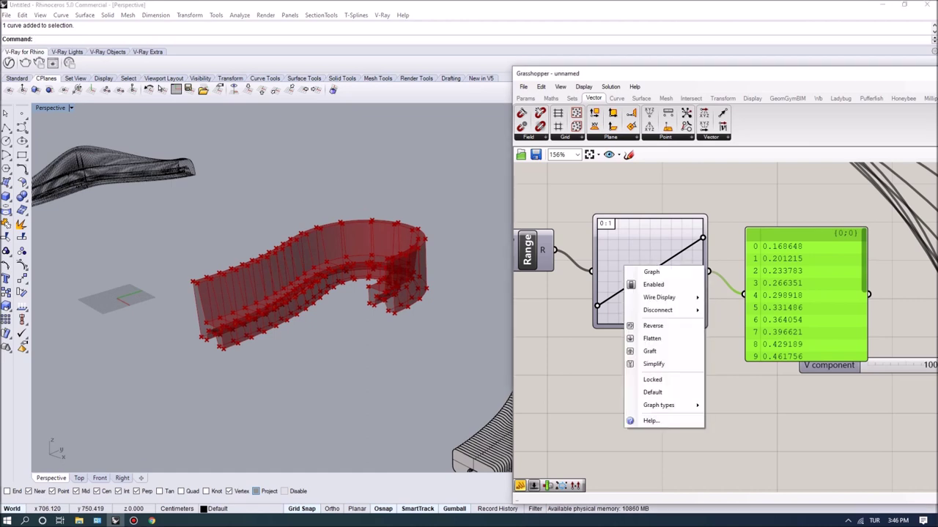
{"action": "mouse_move", "coordinate": [658, 405]}
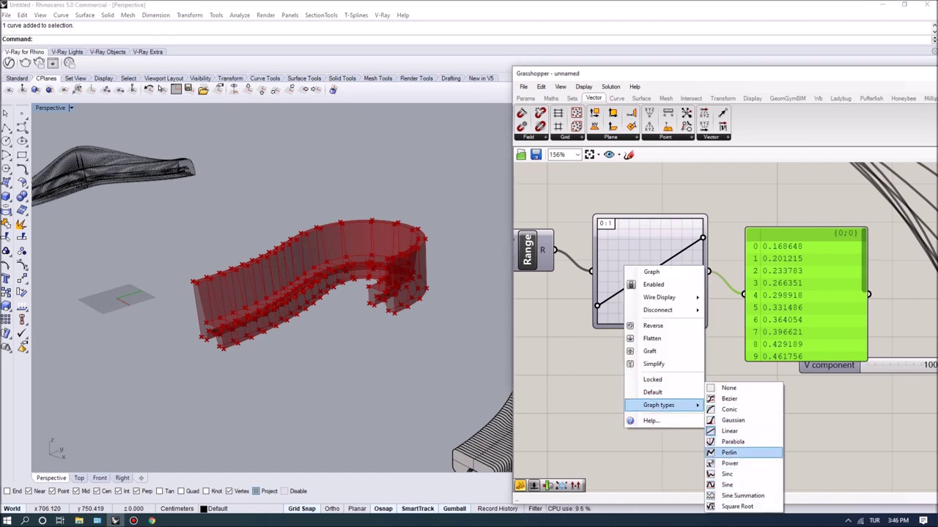
{"action": "left_click", "coordinate": [729, 452]}
{"action": "right_click", "coordinate": [644, 290]}
{"action": "mouse_move", "coordinate": [685, 428]}
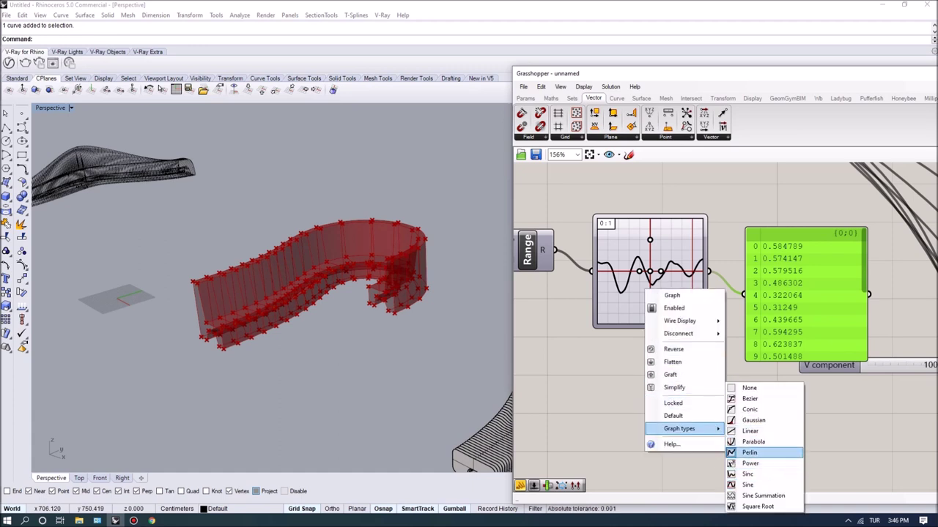
{"action": "left_click", "coordinate": [731, 506]}
Set the Graph Mapper's graph type to Gaussian.
{"action": "right_click", "coordinate": [649, 293]}
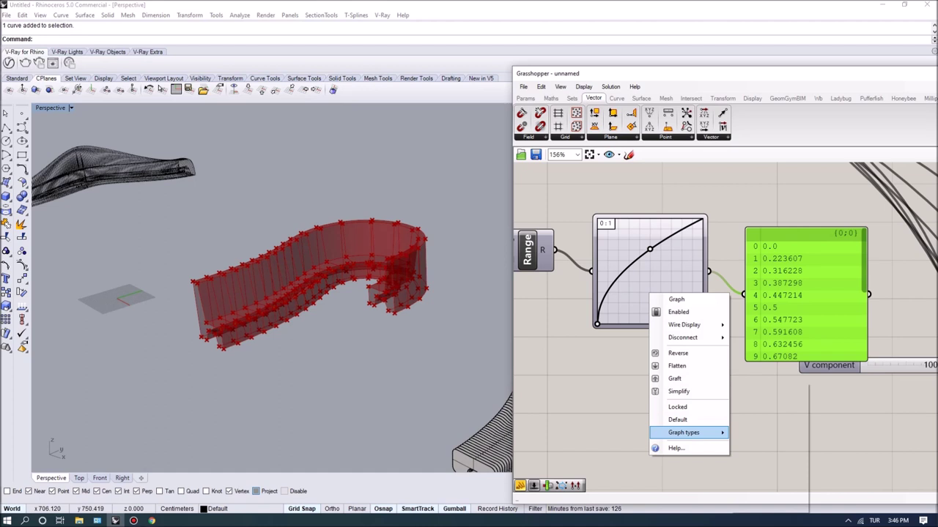
{"action": "mouse_move", "coordinate": [685, 432]}
{"action": "left_click", "coordinate": [758, 420]}
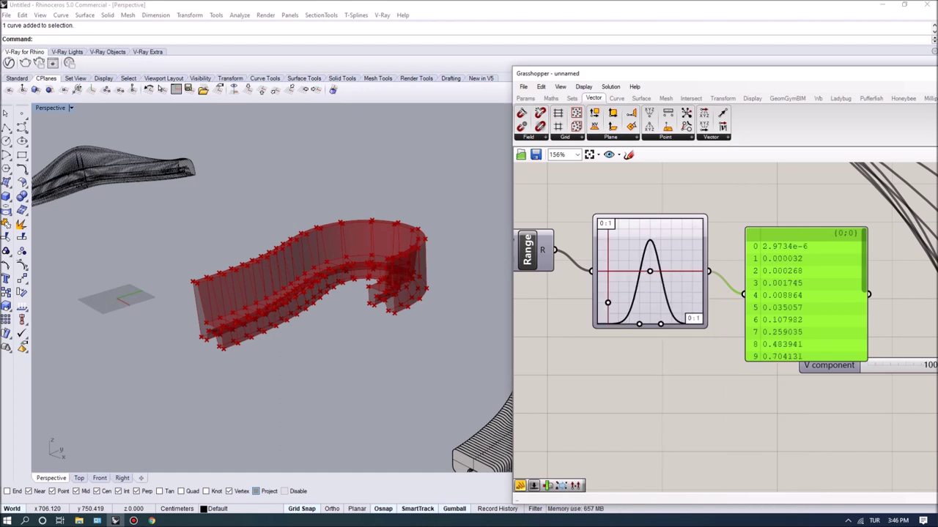
{"action": "right_click_drag", "start_coordinate": [722, 396], "coordinate": [747, 429]}
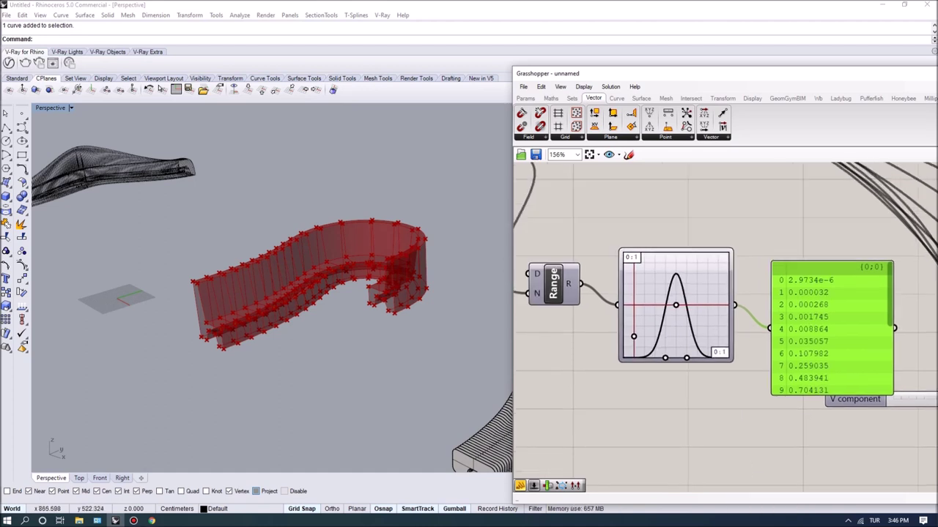
{"action": "scroll", "coordinate": [306, 299], "scroll_direction": "up", "scroll_amount": 4}
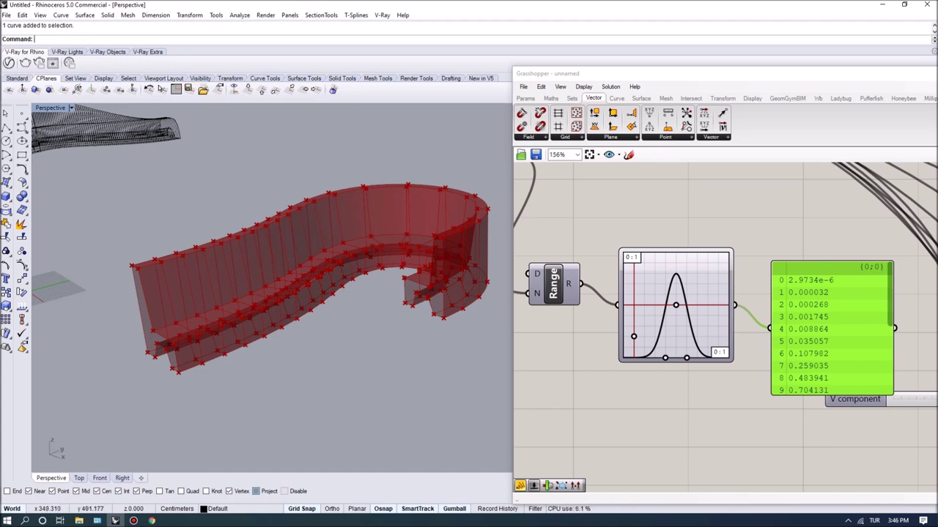
Delete the Panel that lists the Graph Mapper's values.
{"action": "left_click", "coordinate": [568, 249]}
{"action": "scroll", "coordinate": [568, 254], "scroll_direction": "down", "scroll_amount": 3}
{"action": "scroll", "coordinate": [712, 270], "scroll_direction": "up", "scroll_amount": 2}
{"action": "mouse_move", "coordinate": [807, 361]}
{"action": "left_mouse_down"}
{"action": "mouse_move", "coordinate": [779, 362]}
{"action": "mouse_move", "coordinate": [807, 361]}
{"action": "left_mouse_up"}
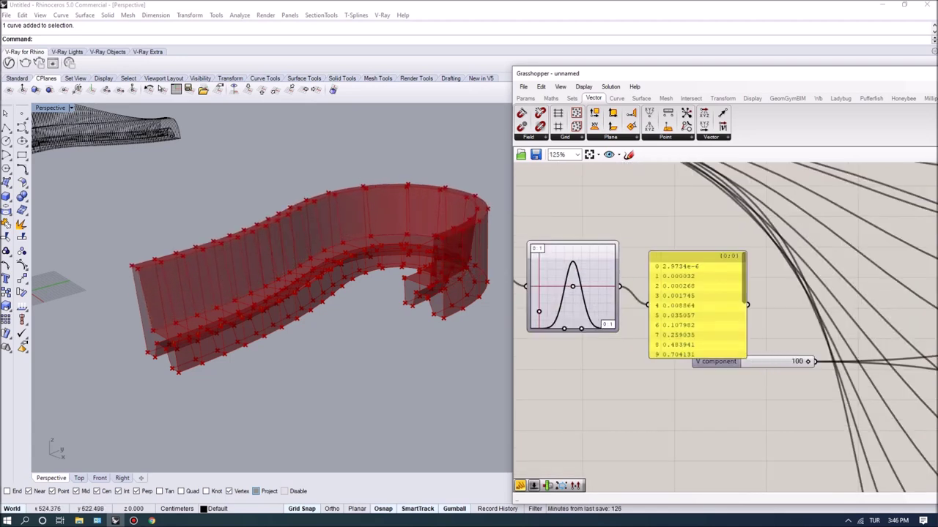
{"action": "right_click_drag", "start_coordinate": [698, 293], "coordinate": [702, 319]}
{"action": "left_click_drag", "start_coordinate": [702, 320], "coordinate": [715, 287]}
{"action": "key", "text": "Delete"}
{"action": "right_click_drag", "start_coordinate": [715, 287], "coordinate": [765, 286]}
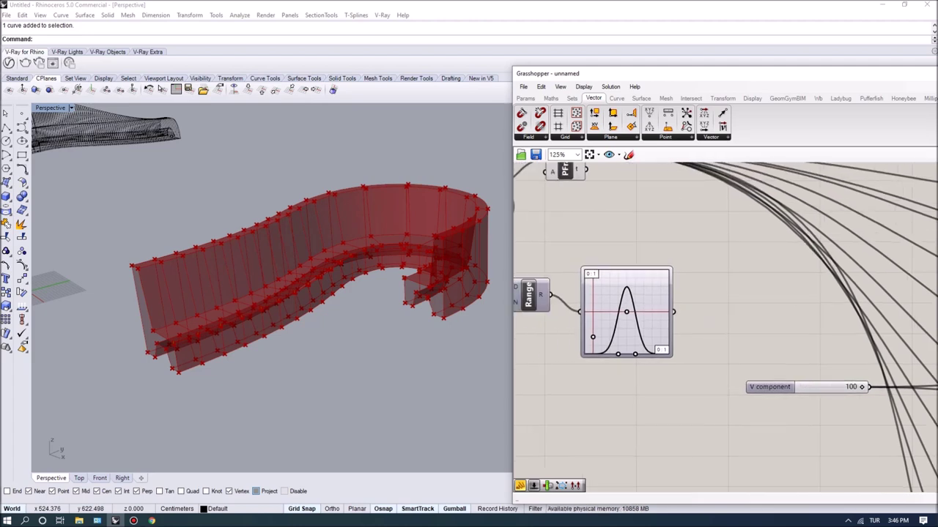
Move the V component slider set to 100 below the Graph Mapper and add a Multiplication component beside them.
{"action": "left_click_drag", "start_coordinate": [769, 387], "coordinate": [600, 398]}
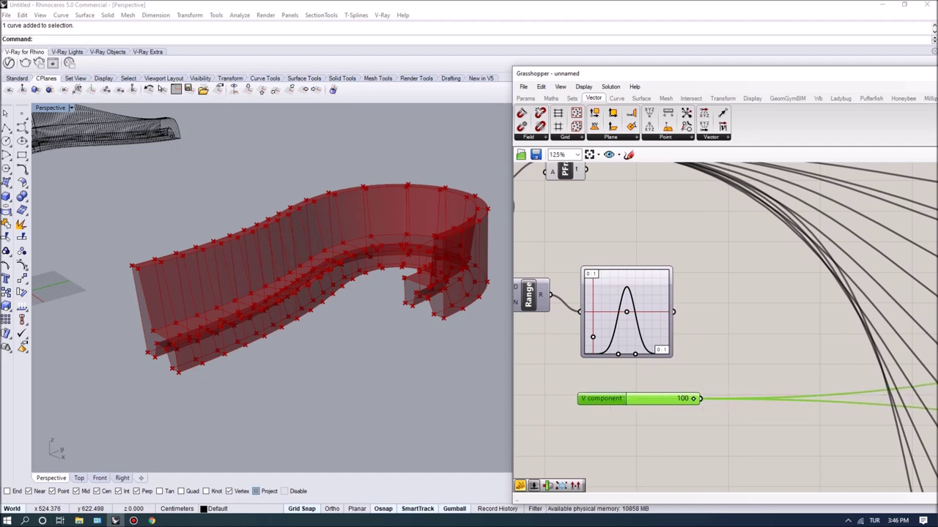
{"action": "double_click", "coordinate": [760, 349]}
{"action": "type", "text": "mull"}
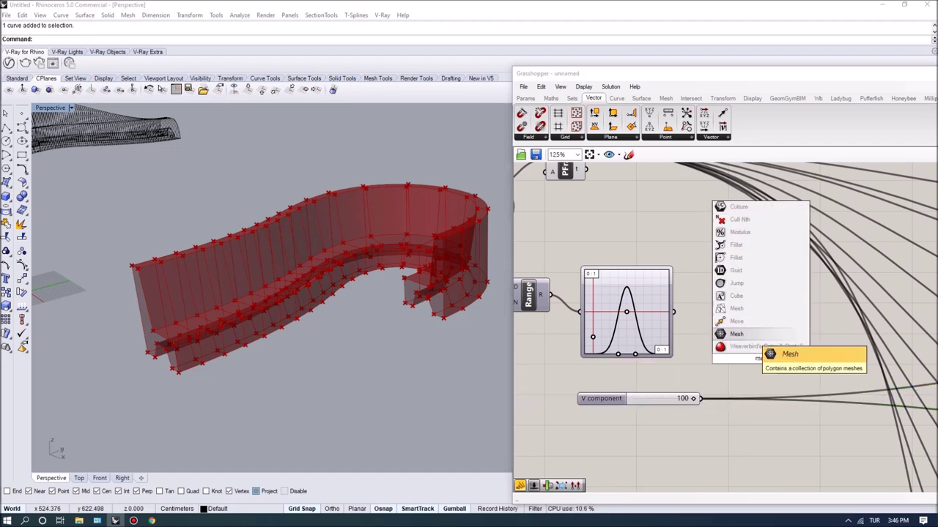
{"action": "key", "text": "BackSpace"}
{"action": "type", "text": "t"}
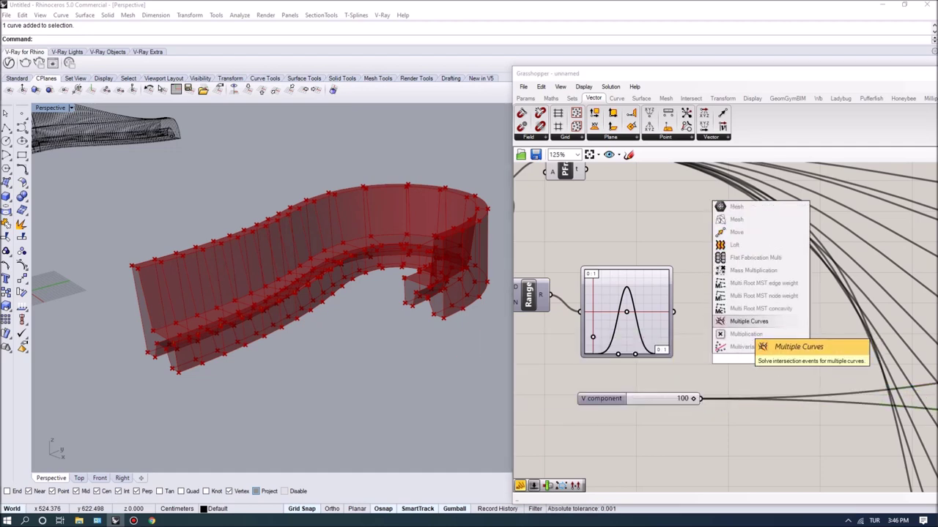
{"action": "left_click", "coordinate": [750, 334]}
{"action": "left_click_drag", "start_coordinate": [759, 359], "coordinate": [775, 346]}
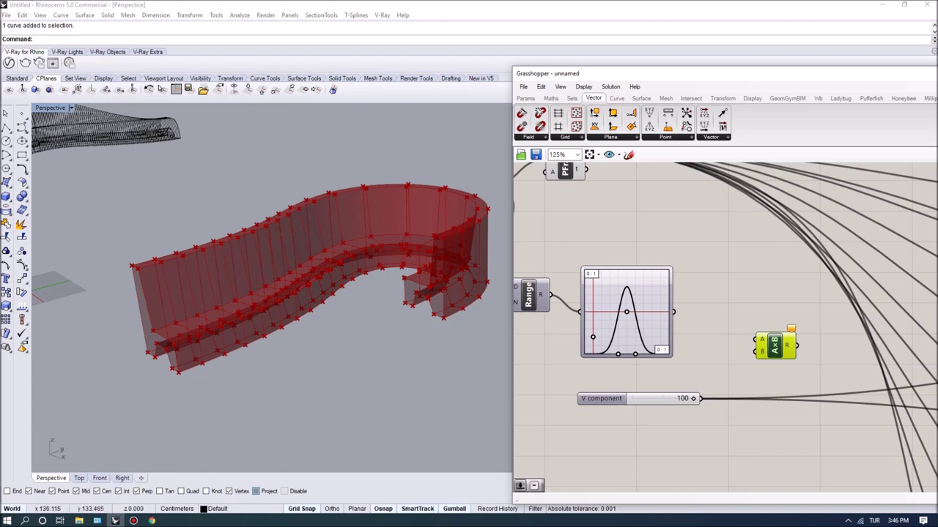
Widen the 100 slider and connect the Graph Mapper to the Multiplication's A input and the slider to B.
{"action": "left_click_drag", "start_coordinate": [602, 400], "coordinate": [565, 400]}
{"action": "right_click_drag", "start_coordinate": [293, 329], "coordinate": [359, 309]}
{"action": "right_click_drag", "start_coordinate": [717, 330], "coordinate": [705, 310]}
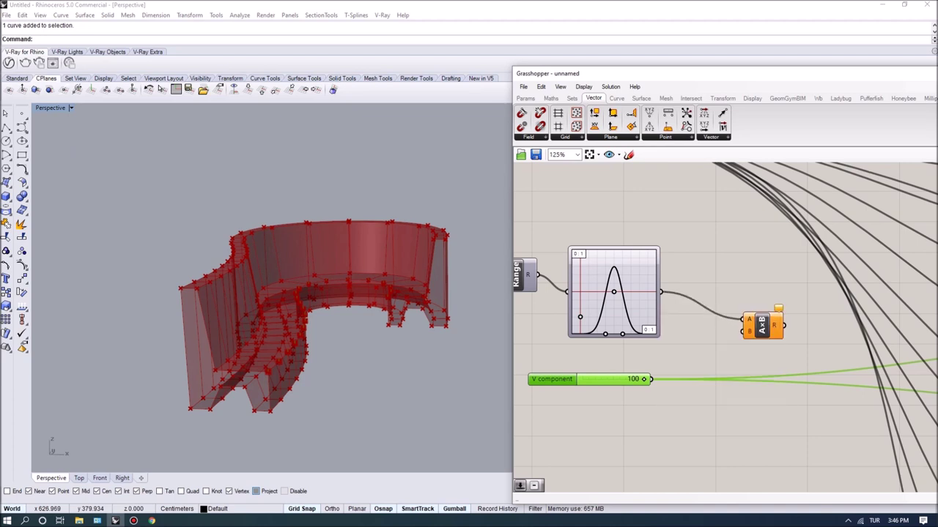
{"action": "left_click_drag", "start_coordinate": [650, 379], "coordinate": [676, 380]}
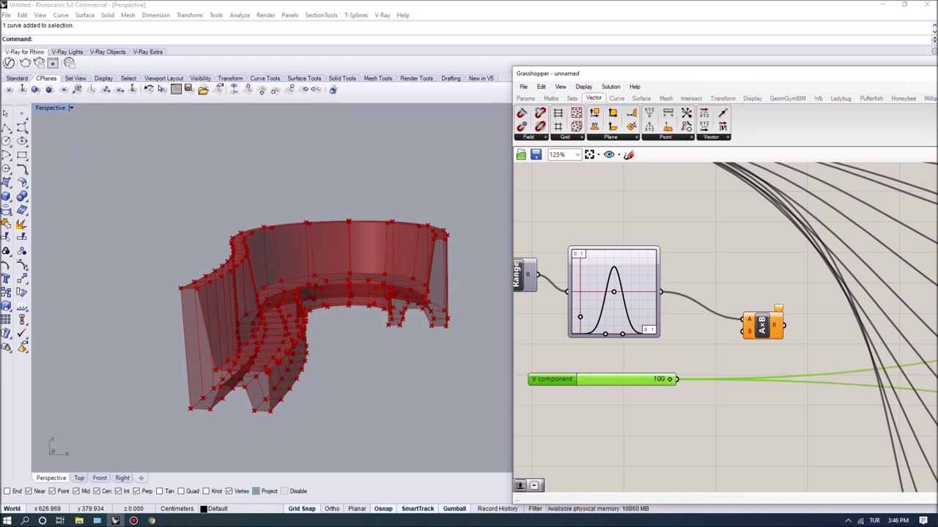
{"action": "left_click_drag", "start_coordinate": [710, 353], "coordinate": [742, 318]}
{"action": "mouse_move", "coordinate": [754, 319]}
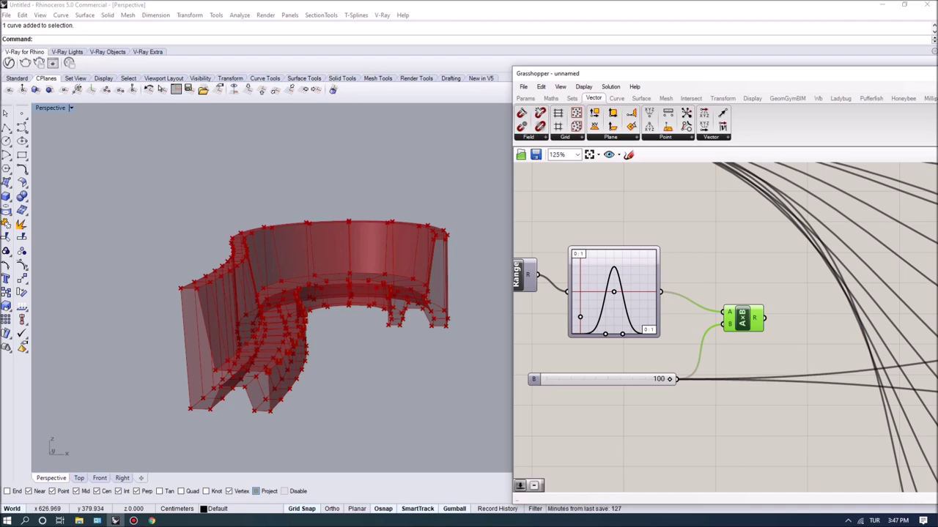
Shift the peak of the Gaussian graph slightly toward the end of the range.
{"action": "left_click_drag", "start_coordinate": [601, 292], "coordinate": [618, 292]}
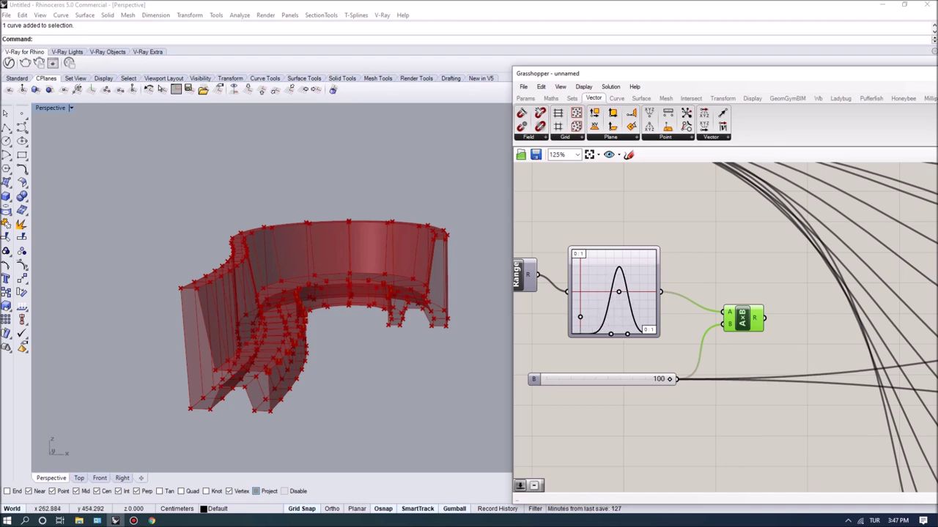
{"action": "right_click_drag", "start_coordinate": [307, 322], "coordinate": [256, 351]}
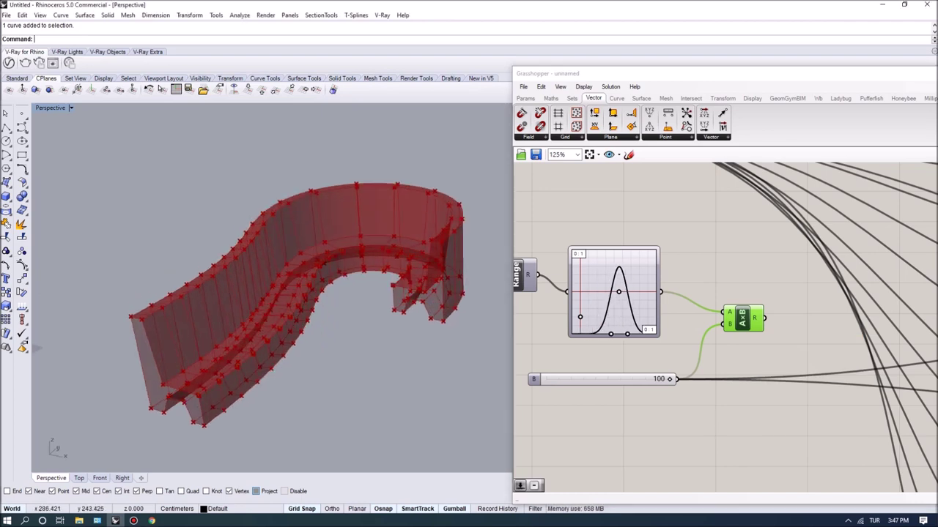
Examine the point components, their U and V sliders, and how the 100 slider feeds them.
{"action": "left_click", "coordinate": [663, 217]}
{"action": "scroll", "coordinate": [663, 217], "scroll_direction": "down", "scroll_amount": 3}
{"action": "right_click_drag", "start_coordinate": [663, 217], "coordinate": [571, 255]}
{"action": "scroll", "coordinate": [885, 240], "scroll_direction": "up", "scroll_amount": 4}
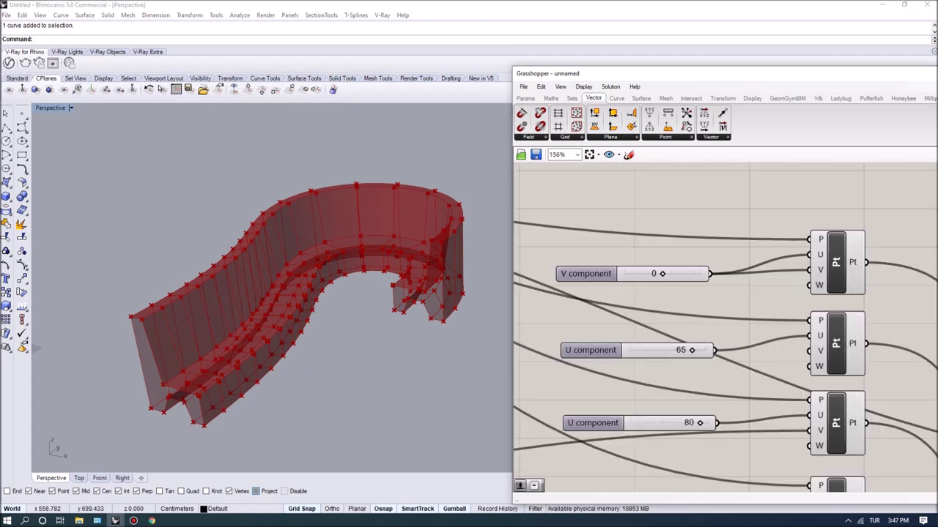
{"action": "mouse_move", "coordinate": [809, 240]}
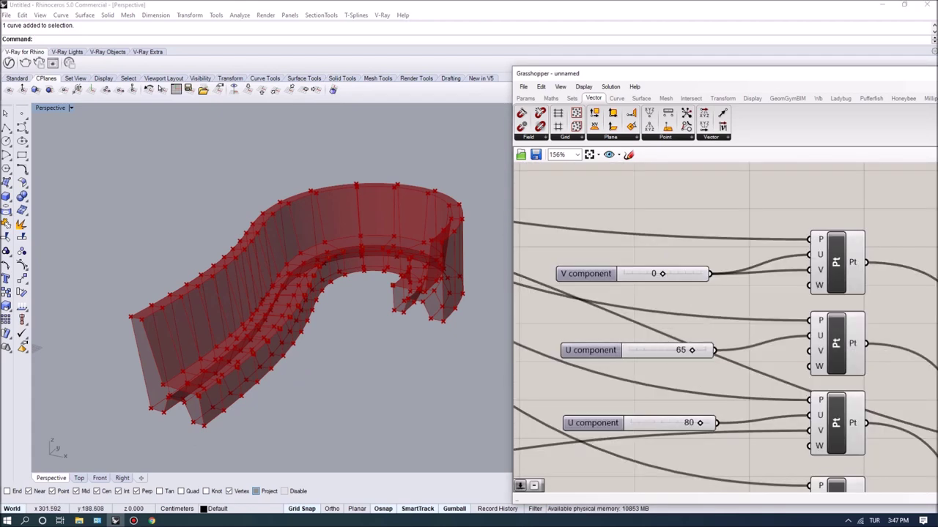
{"action": "right_click_drag", "start_coordinate": [314, 322], "coordinate": [275, 315]}
{"action": "scroll", "coordinate": [824, 282], "scroll_direction": "down", "scroll_amount": 4}
{"action": "right_click_drag", "start_coordinate": [824, 282], "coordinate": [897, 278]}
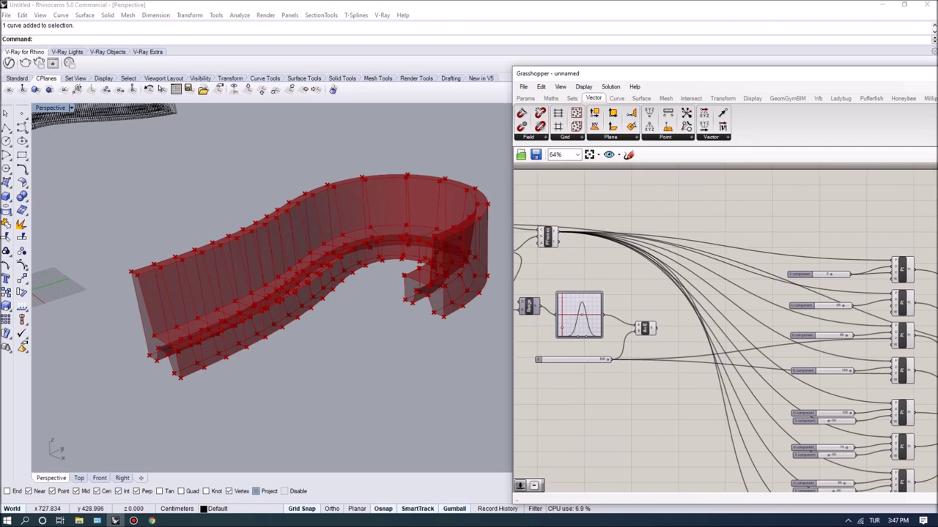
{"action": "scroll", "coordinate": [560, 322], "scroll_direction": "up", "scroll_amount": 3}
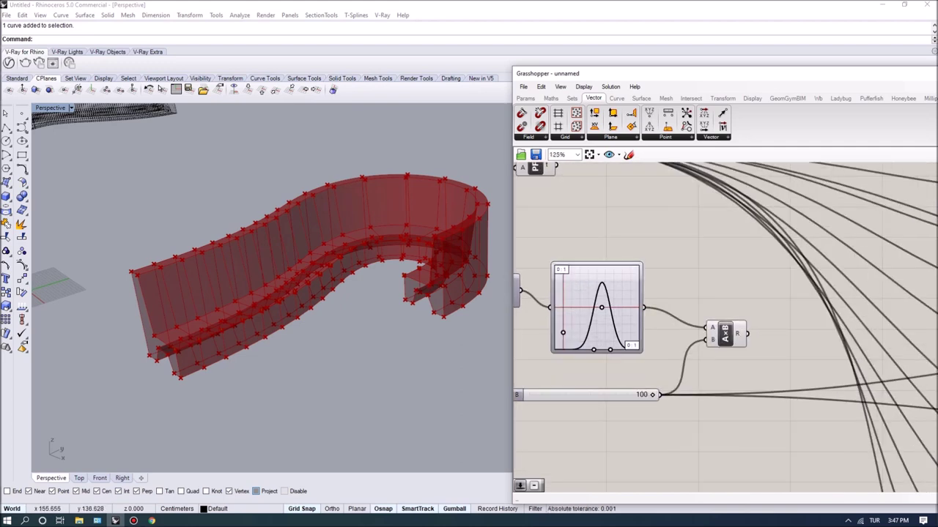
{"action": "scroll", "coordinate": [511, 212], "scroll_direction": "down", "scroll_amount": 3}
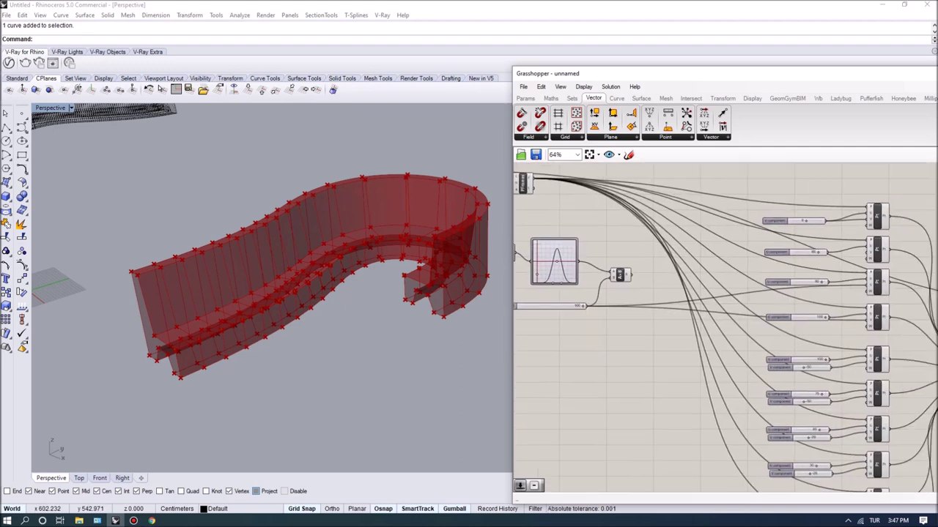
Connect the Multiplication result to the V inputs of the third and fourth point components, replacing the 100 slider's wires.
{"action": "left_click_drag", "start_coordinate": [534, 305], "coordinate": [584, 312]}
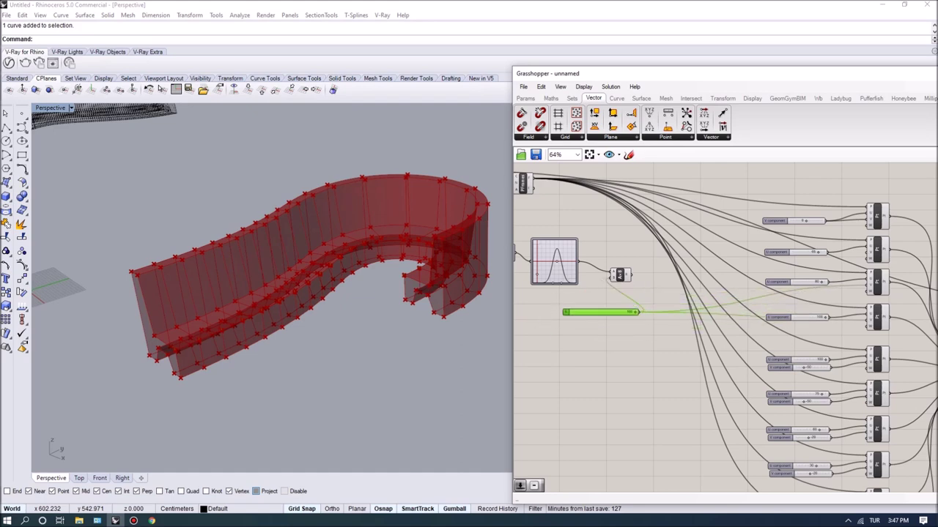
{"action": "left_click_drag", "start_coordinate": [737, 294], "coordinate": [733, 291]}
{"action": "scroll", "coordinate": [718, 283], "scroll_direction": "up", "scroll_amount": 1}
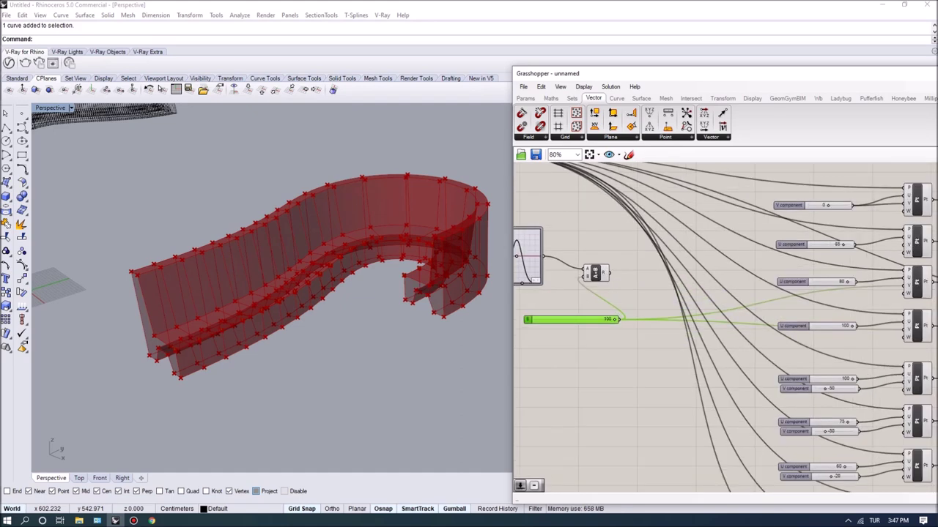
{"action": "left_click_drag", "start_coordinate": [654, 281], "coordinate": [608, 273]}
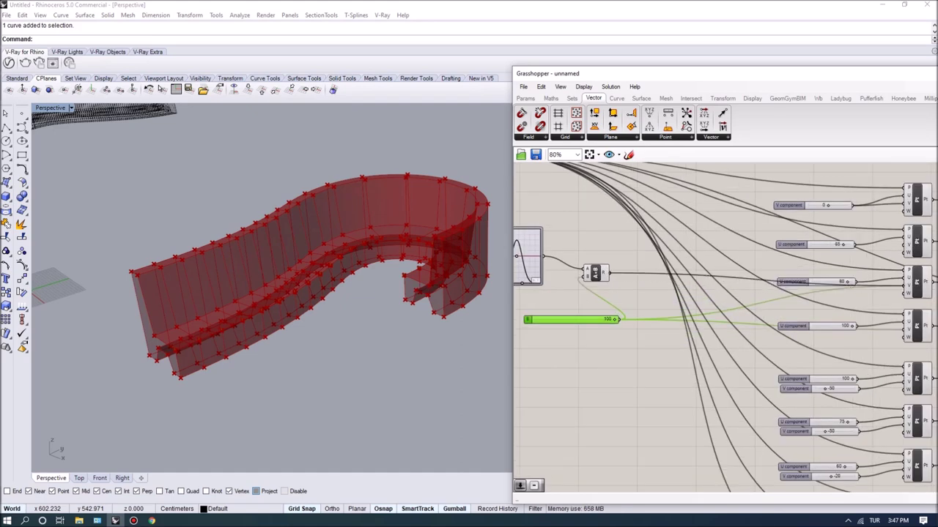
{"action": "left_click_drag", "start_coordinate": [903, 331], "coordinate": [609, 273]}
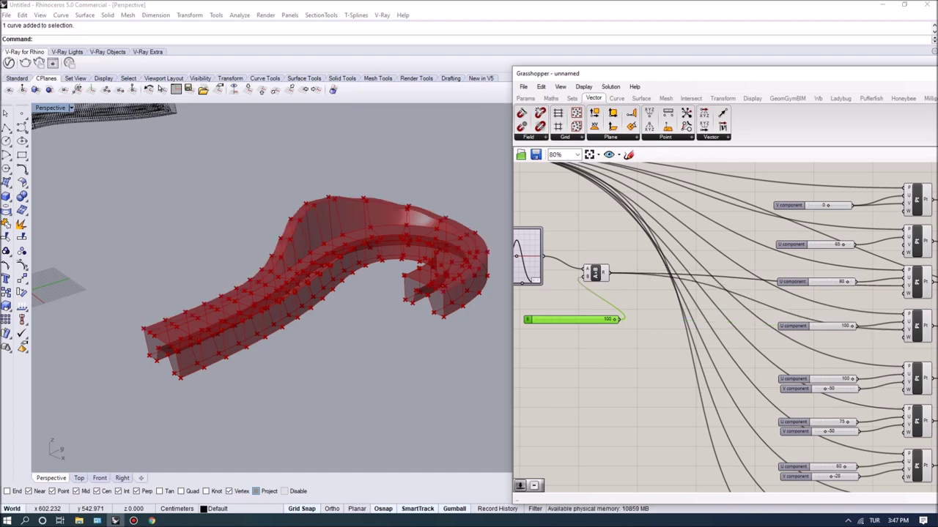
Move the 100 slider back underneath the Graph Mapper.
{"action": "mouse_move", "coordinate": [330, 314]}
{"action": "right_mouse_down"}
{"action": "mouse_move", "coordinate": [325, 290]}
{"action": "mouse_move", "coordinate": [330, 296]}
{"action": "right_mouse_up"}
{"action": "left_click_drag", "start_coordinate": [563, 320], "coordinate": [515, 318]}
{"action": "left_click", "coordinate": [596, 273]}
{"action": "right_click_drag", "start_coordinate": [522, 315], "coordinate": [636, 337]}
{"action": "scroll", "coordinate": [635, 337], "scroll_direction": "up", "scroll_amount": 3}
{"action": "left_click_drag", "start_coordinate": [636, 342], "coordinate": [584, 339]}
{"action": "right_click_drag", "start_coordinate": [585, 339], "coordinate": [586, 378]}
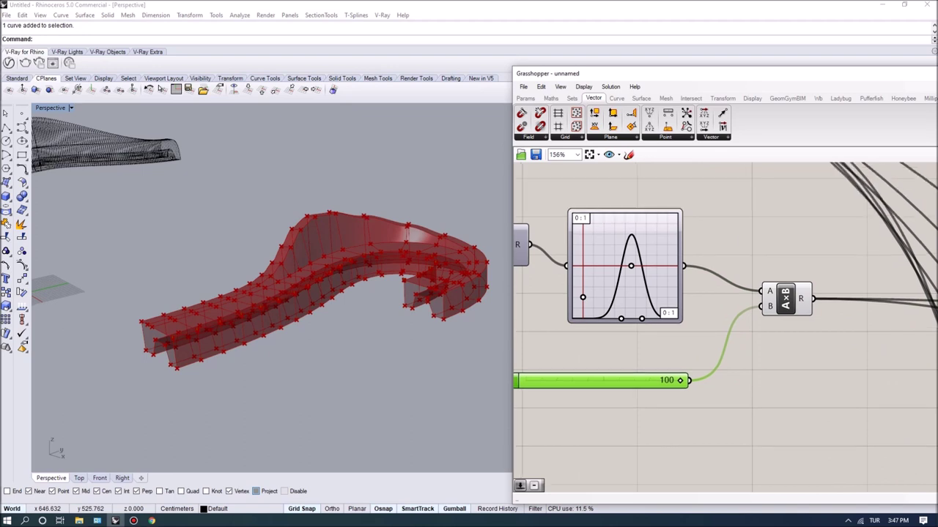
Nudge the Gaussian peak slightly further along the graph and inspect the upper edge of the swept surface.
{"action": "mouse_move", "coordinate": [631, 266]}
{"action": "left_mouse_down"}
{"action": "mouse_move", "coordinate": [598, 266]}
{"action": "mouse_move", "coordinate": [651, 265]}
{"action": "mouse_move", "coordinate": [592, 265]}
{"action": "mouse_move", "coordinate": [633, 265]}
{"action": "left_mouse_up"}
{"action": "right_click_drag", "start_coordinate": [307, 286], "coordinate": [274, 286]}
{"action": "scroll", "coordinate": [311, 293], "scroll_direction": "up", "scroll_amount": 4}
{"action": "scroll", "coordinate": [271, 300], "scroll_direction": "up", "scroll_amount": 3}
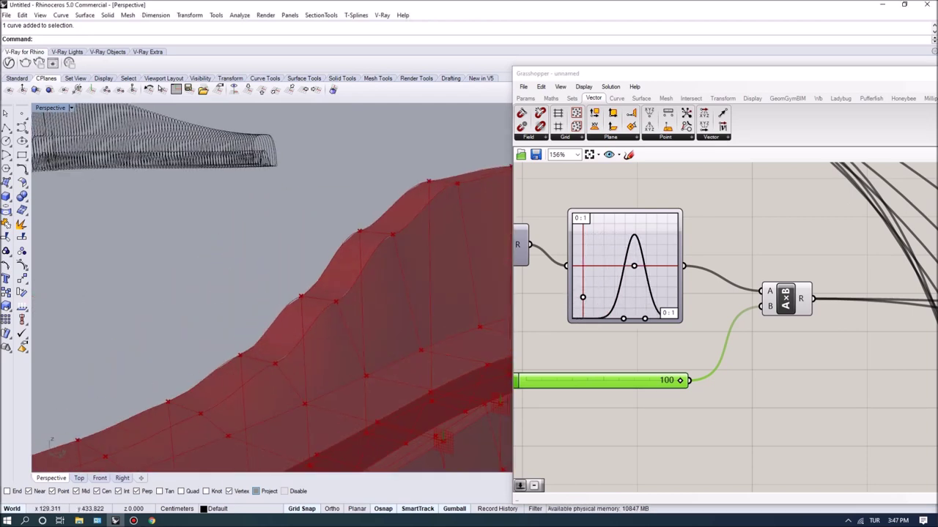
{"action": "scroll", "coordinate": [323, 308], "scroll_direction": "down", "scroll_amount": 5}
{"action": "right_click_drag", "start_coordinate": [308, 286], "coordinate": [326, 315]}
Select the Sweep1 component and examine how its surface follows the section points.
{"action": "left_click", "coordinate": [644, 343]}
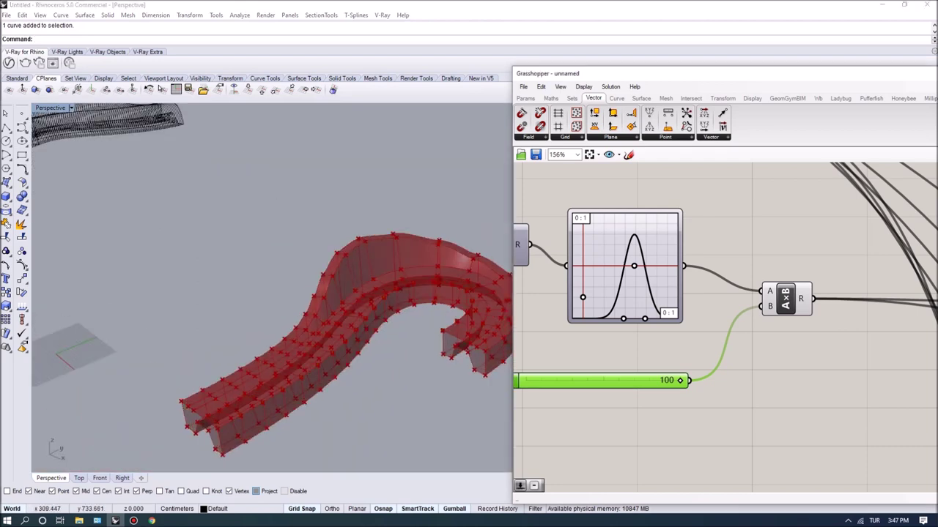
{"action": "scroll", "coordinate": [641, 309], "scroll_direction": "down", "scroll_amount": 7}
{"action": "right_click_drag", "start_coordinate": [907, 353], "coordinate": [732, 337]}
{"action": "scroll", "coordinate": [733, 337], "scroll_direction": "up", "scroll_amount": 5}
{"action": "left_click_drag", "start_coordinate": [835, 262], "coordinate": [830, 252]}
{"action": "right_click_drag", "start_coordinate": [355, 321], "coordinate": [356, 322]}
{"action": "scroll", "coordinate": [366, 253], "scroll_direction": "up", "scroll_amount": 4}
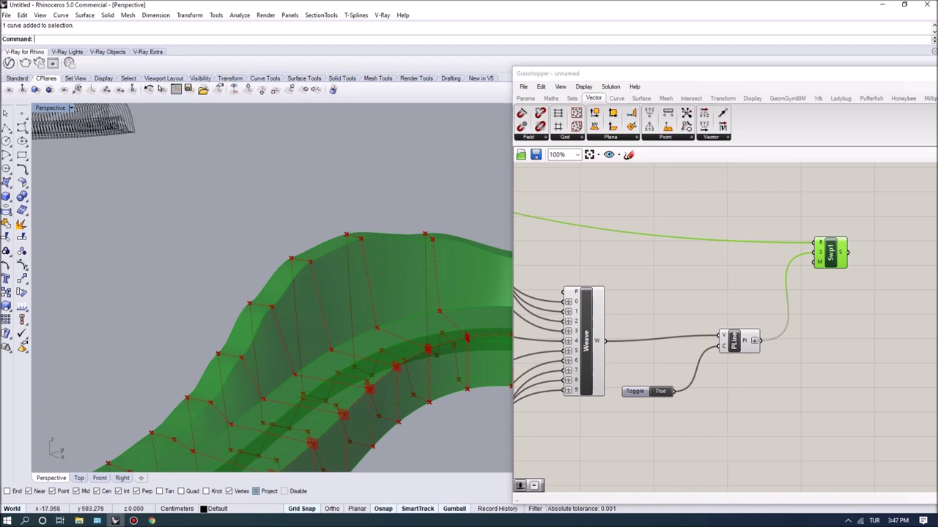
Add a Loft component below the Sweep1 component.
{"action": "right_click_drag", "start_coordinate": [660, 293], "coordinate": [612, 283]}
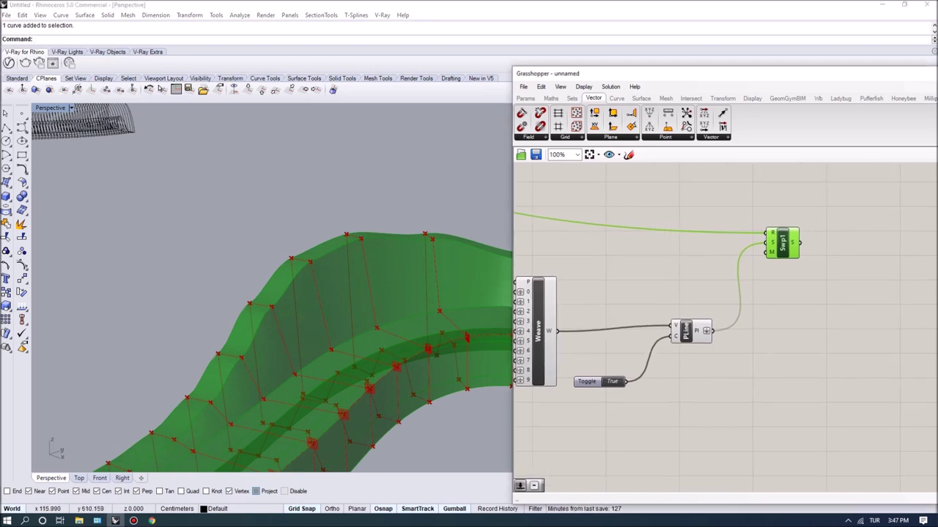
{"action": "double_click", "coordinate": [783, 307]}
{"action": "type", "text": "loft"}
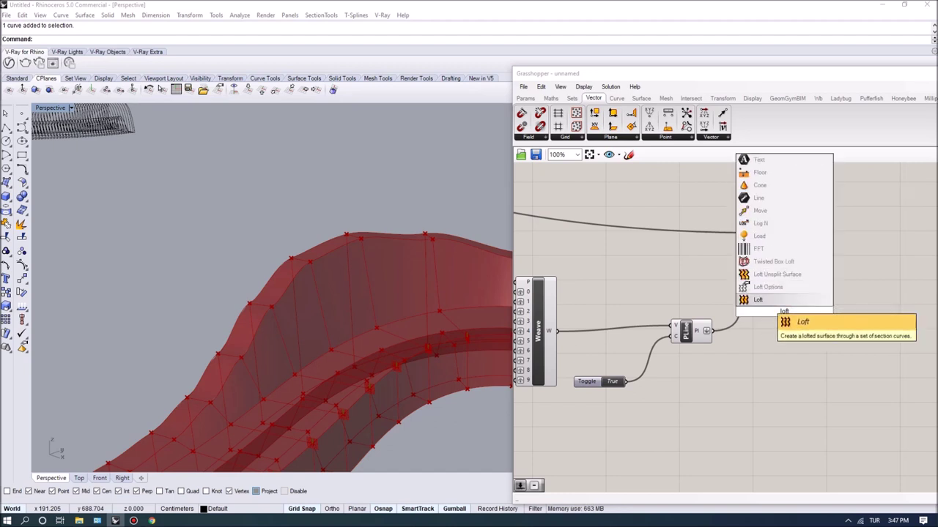
{"action": "key", "text": "Return"}
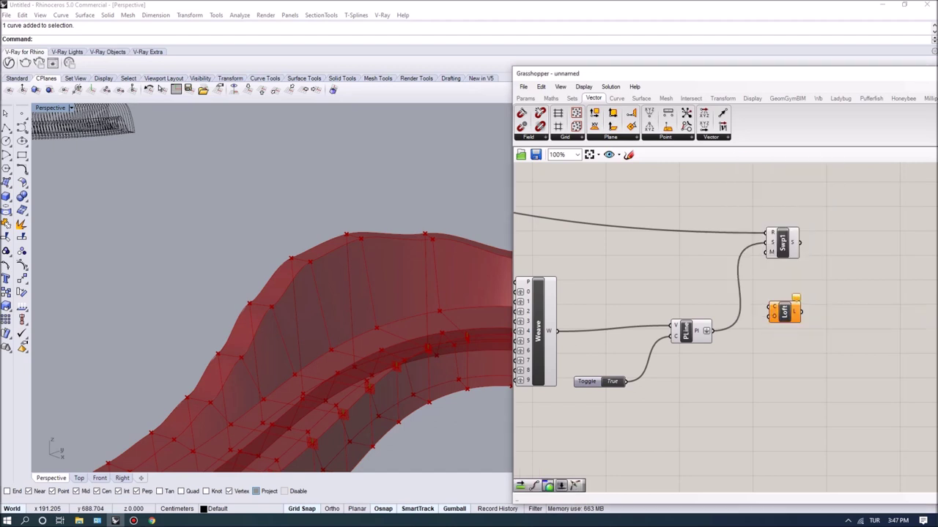
Connect the polyline output to the Loft component's curves input and turn off the Sweep1 component's preview.
{"action": "left_click_drag", "start_coordinate": [712, 331], "coordinate": [760, 333]}
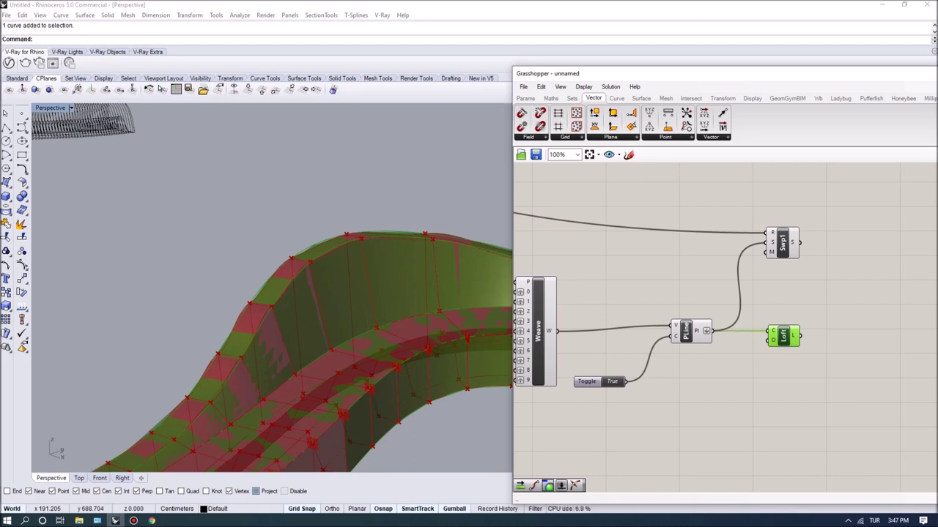
{"action": "left_click", "coordinate": [779, 241]}
{"action": "right_click", "coordinate": [776, 238]}
{"action": "left_click", "coordinate": [798, 269]}
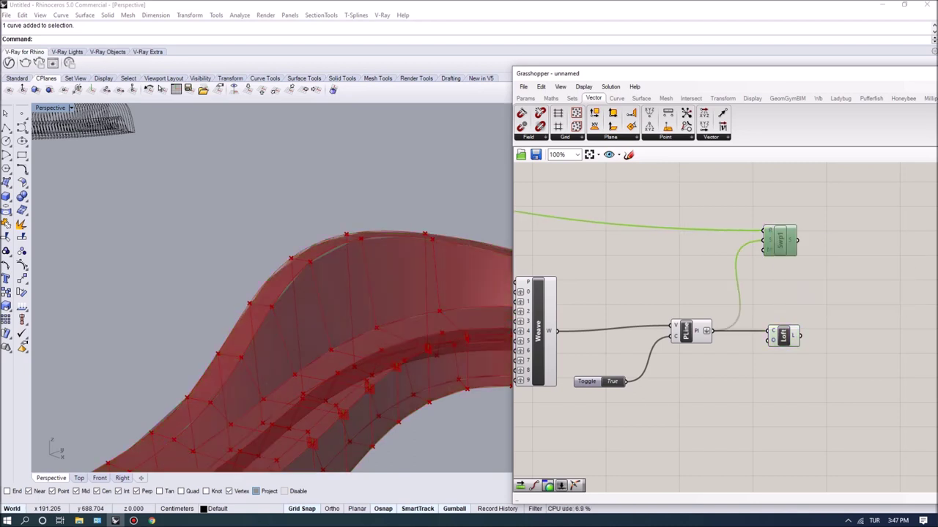
{"action": "left_click_drag", "start_coordinate": [780, 240], "coordinate": [783, 233]}
{"action": "left_click", "coordinate": [820, 277]}
Bake the lofted bench surface from the Loft component into the Rhino document.
{"action": "left_click", "coordinate": [783, 335]}
{"action": "scroll", "coordinate": [308, 307], "scroll_direction": "down", "scroll_amount": 4}
{"action": "right_click_drag", "start_coordinate": [308, 307], "coordinate": [286, 293]}
{"action": "right_click", "coordinate": [783, 337]}
{"action": "left_click", "coordinate": [813, 382]}
{"action": "left_click", "coordinate": [842, 474]}
Move the baked loft away from the live preview, between it and the earlier baked bench.
{"action": "scroll", "coordinate": [308, 307], "scroll_direction": "down", "scroll_amount": 5}
{"action": "left_click", "coordinate": [315, 301]}
{"action": "left_click_drag", "start_coordinate": [315, 302], "coordinate": [238, 252]}
{"action": "left_click", "coordinate": [323, 213]}
{"action": "right_click_drag", "start_coordinate": [256, 278], "coordinate": [286, 279]}
{"action": "scroll", "coordinate": [241, 249], "scroll_direction": "up", "scroll_amount": 4}
{"action": "right_click_drag", "start_coordinate": [285, 322], "coordinate": [311, 311]}
{"action": "scroll", "coordinate": [286, 293], "scroll_direction": "down", "scroll_amount": 5}
Shift the Gaussian peak towards the start of the Graph Mapper and adjust its handle to raise the curve's height.
{"action": "left_click", "coordinate": [783, 335]}
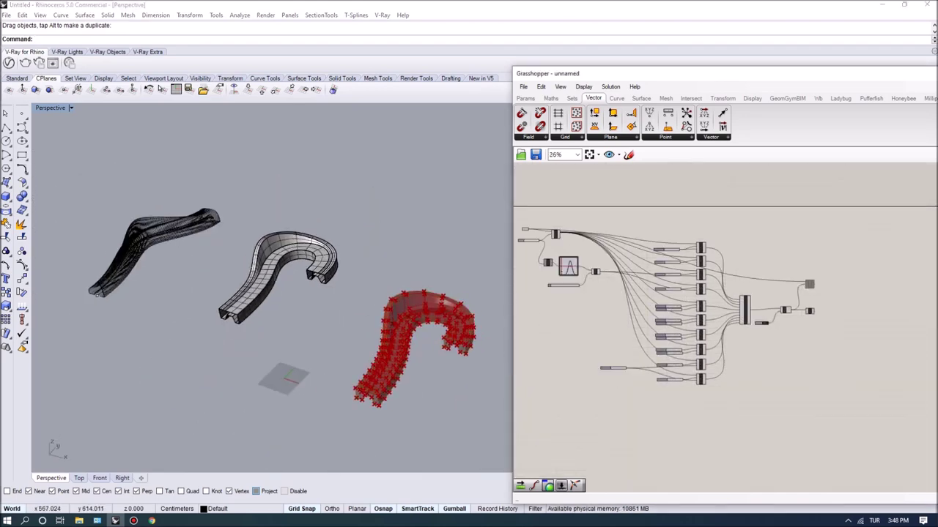
{"action": "scroll", "coordinate": [637, 308], "scroll_direction": "up", "scroll_amount": 4}
{"action": "left_click_drag", "start_coordinate": [638, 307], "coordinate": [617, 308]}
{"action": "right_click_drag", "start_coordinate": [469, 333], "coordinate": [395, 300]}
{"action": "scroll", "coordinate": [396, 301], "scroll_direction": "up", "scroll_amount": 4}
{"action": "left_click_drag", "start_coordinate": [584, 347], "coordinate": [600, 374]}
{"action": "left_click_drag", "start_coordinate": [617, 307], "coordinate": [619, 307]}
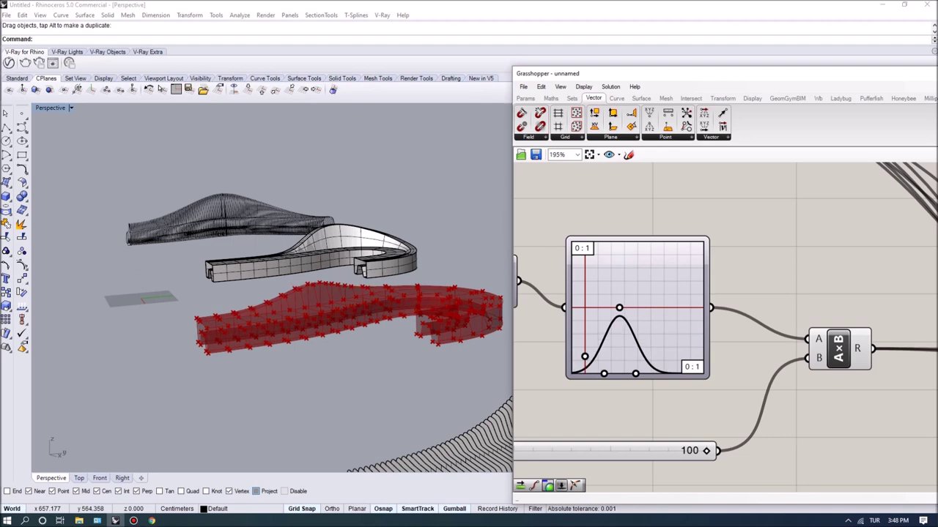
{"action": "left_click_drag", "start_coordinate": [584, 356], "coordinate": [584, 339]}
{"action": "mouse_move", "coordinate": [619, 308]}
{"action": "left_mouse_down"}
{"action": "mouse_move", "coordinate": [649, 307]}
{"action": "mouse_move", "coordinate": [618, 307]}
{"action": "left_mouse_up"}
Bake the reshaped Loft surface as a second bench variant.
{"action": "scroll", "coordinate": [593, 292], "scroll_direction": "down", "scroll_amount": 7}
{"action": "right_click_drag", "start_coordinate": [865, 359], "coordinate": [749, 338]}
{"action": "scroll", "coordinate": [898, 343], "scroll_direction": "up", "scroll_amount": 4}
{"action": "left_click", "coordinate": [768, 349]}
{"action": "right_click", "coordinate": [769, 348]}
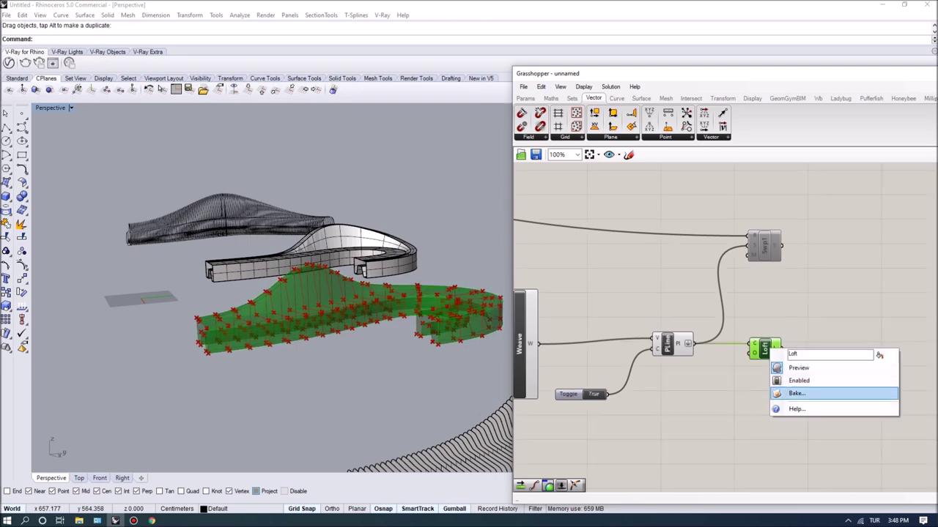
{"action": "left_click", "coordinate": [797, 393]}
{"action": "left_click", "coordinate": [806, 488]}
Move the second baked loft beside the first baked bench and compare the variants.
{"action": "right_click_drag", "start_coordinate": [395, 271], "coordinate": [358, 315]}
{"action": "scroll", "coordinate": [358, 315], "scroll_direction": "down", "scroll_amount": 4}
{"action": "left_click_drag", "start_coordinate": [342, 305], "coordinate": [458, 190]}
{"action": "left_click", "coordinate": [448, 273]}
{"action": "right_click_drag", "start_coordinate": [410, 286], "coordinate": [440, 267]}
{"action": "scroll", "coordinate": [440, 242], "scroll_direction": "up", "scroll_amount": 4}
{"action": "scroll", "coordinate": [307, 267], "scroll_direction": "down", "scroll_amount": 3}
{"action": "scroll", "coordinate": [303, 378], "scroll_direction": "up", "scroll_amount": 2}
{"action": "right_click_drag", "start_coordinate": [304, 377], "coordinate": [294, 341]}
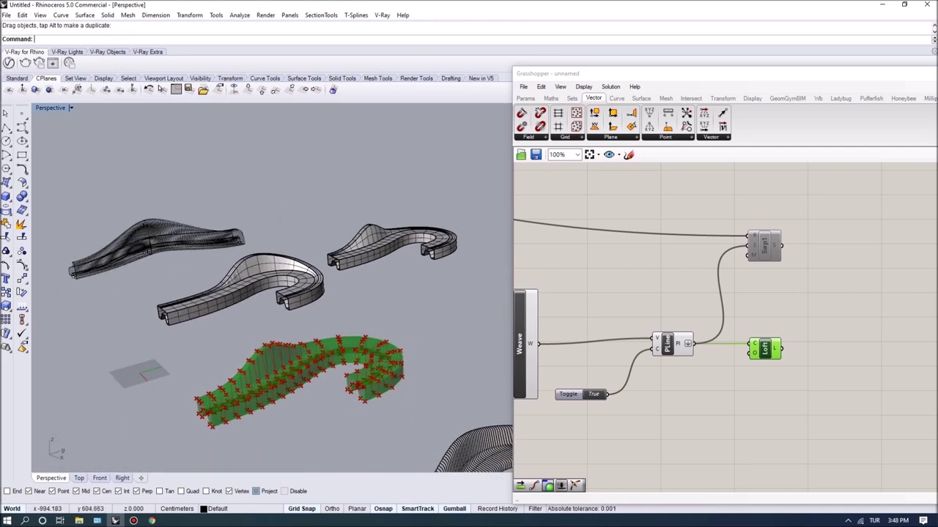
{"action": "right_click_drag", "start_coordinate": [294, 308], "coordinate": [312, 321]}
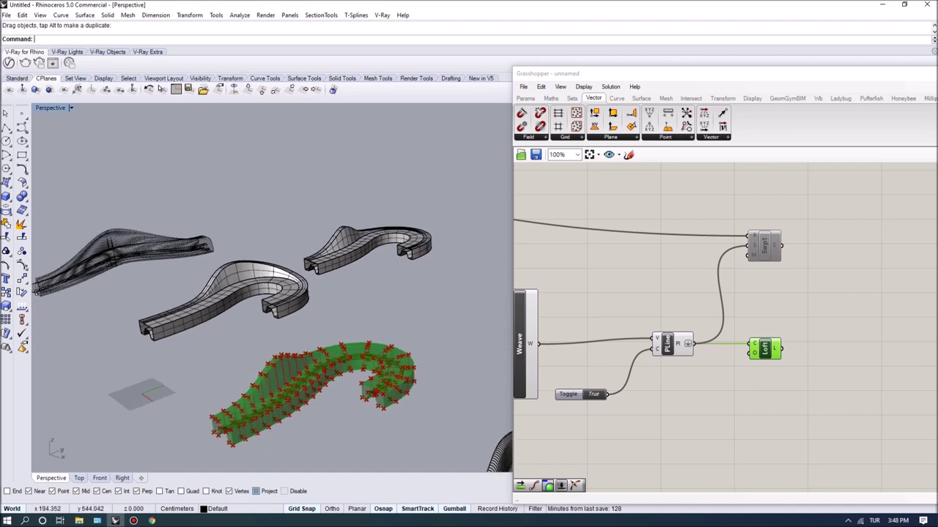
{"action": "right_click_drag", "start_coordinate": [190, 293], "coordinate": [198, 286]}
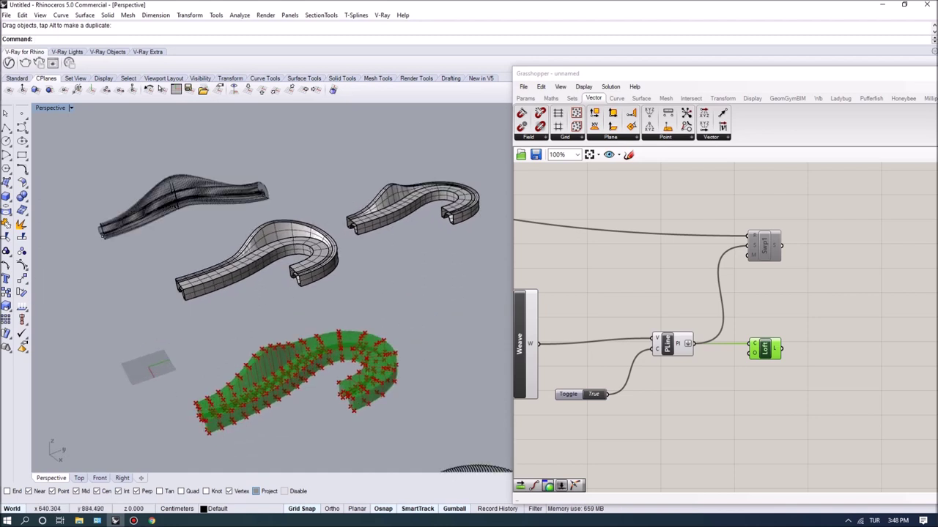
Duplicate the Graph Mapper with its multiplication and 100 slider, placing the copy below the originals.
{"action": "right_click_drag", "start_coordinate": [592, 297], "coordinate": [868, 281]}
{"action": "scroll", "coordinate": [688, 282], "scroll_direction": "down", "scroll_amount": 2}
{"action": "scroll", "coordinate": [792, 271], "scroll_direction": "down", "scroll_amount": 3}
{"action": "scroll", "coordinate": [609, 234], "scroll_direction": "up", "scroll_amount": 4}
{"action": "scroll", "coordinate": [682, 330], "scroll_direction": "down", "scroll_amount": 1}
{"action": "right_click_drag", "start_coordinate": [684, 330], "coordinate": [678, 259]}
{"action": "scroll", "coordinate": [678, 259], "scroll_direction": "down", "scroll_amount": 2}
{"action": "right_click_drag", "start_coordinate": [822, 361], "coordinate": [804, 342]}
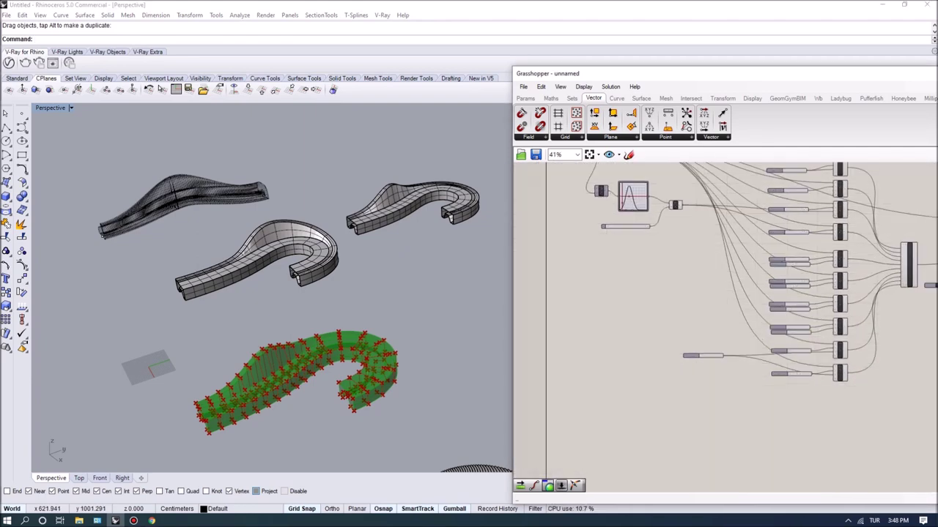
{"action": "scroll", "coordinate": [804, 342], "scroll_direction": "up", "scroll_amount": 3}
{"action": "left_click", "coordinate": [590, 369]}
{"action": "scroll", "coordinate": [633, 315], "scroll_direction": "down", "scroll_amount": 2}
{"action": "right_click_drag", "start_coordinate": [621, 233], "coordinate": [662, 283]}
{"action": "left_click_drag", "start_coordinate": [654, 276], "coordinate": [568, 200]}
{"action": "right_click_drag", "start_coordinate": [571, 208], "coordinate": [642, 219]}
{"action": "left_click_drag", "start_coordinate": [642, 219], "coordinate": [644, 365], "text": "alt"}
{"action": "left_click", "coordinate": [667, 384]}
Move the -50 V component slider beneath the copied 100 slider and connect it to the copied multiplication's B input.
{"action": "scroll", "coordinate": [666, 389], "scroll_direction": "up", "scroll_amount": 5}
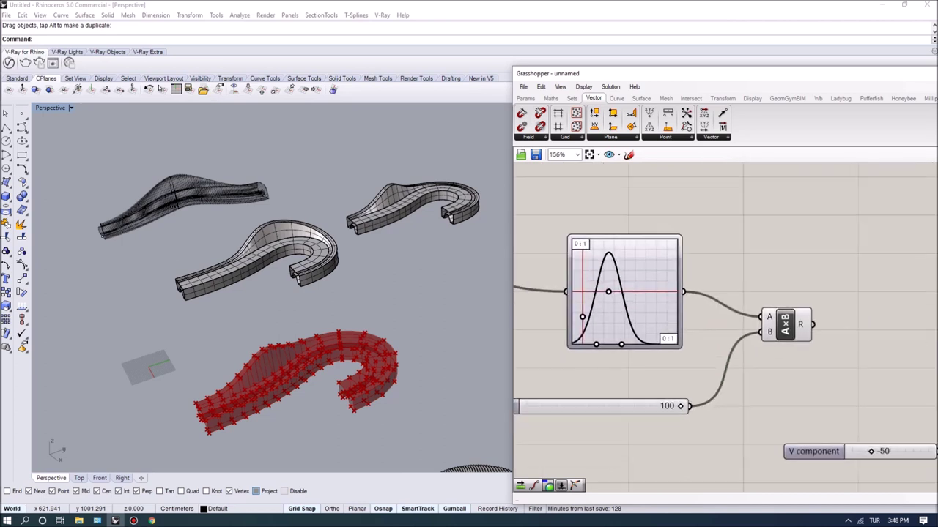
{"action": "scroll", "coordinate": [725, 322], "scroll_direction": "down", "scroll_amount": 1}
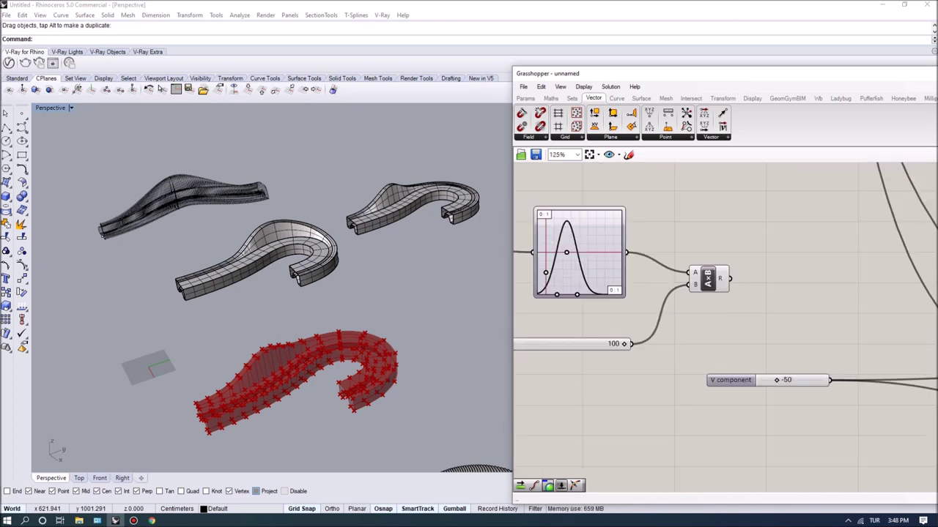
{"action": "right_click_drag", "start_coordinate": [725, 323], "coordinate": [763, 334]}
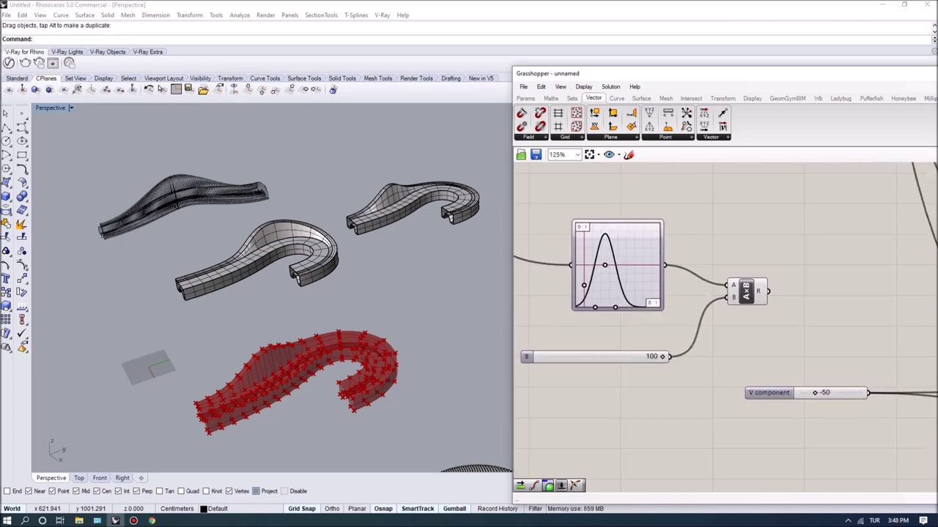
{"action": "left_click_drag", "start_coordinate": [767, 393], "coordinate": [581, 387]}
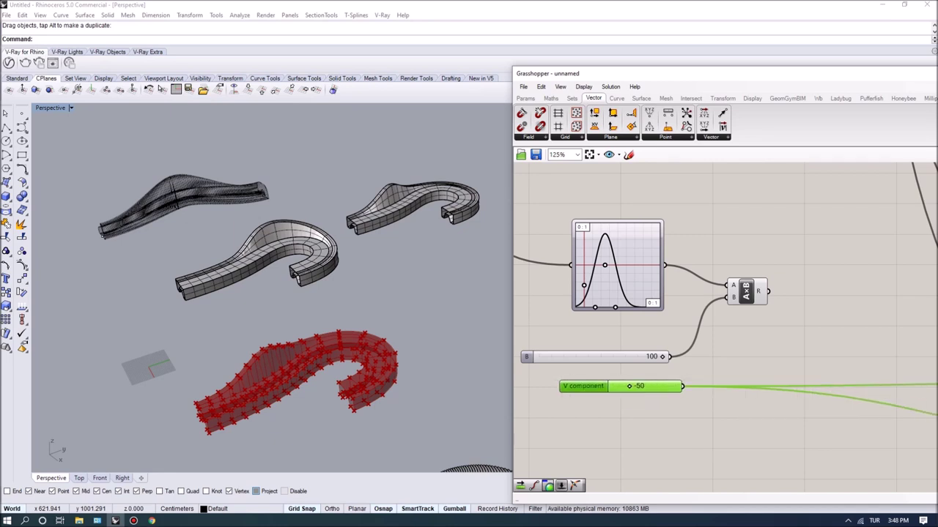
{"action": "right_click_drag", "start_coordinate": [674, 352], "coordinate": [586, 347]}
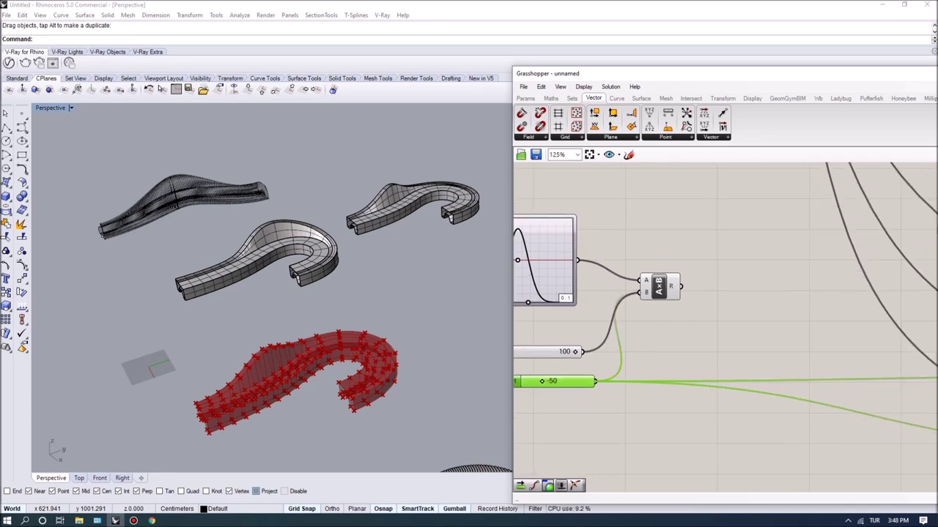
Move the copied multiplication nearer the point components and connect its result to the V inputs of the two lowest ones.
{"action": "scroll", "coordinate": [641, 296], "scroll_direction": "down", "scroll_amount": 3}
{"action": "left_click_drag", "start_coordinate": [636, 295], "coordinate": [720, 318]}
{"action": "right_click_drag", "start_coordinate": [720, 319], "coordinate": [672, 315]}
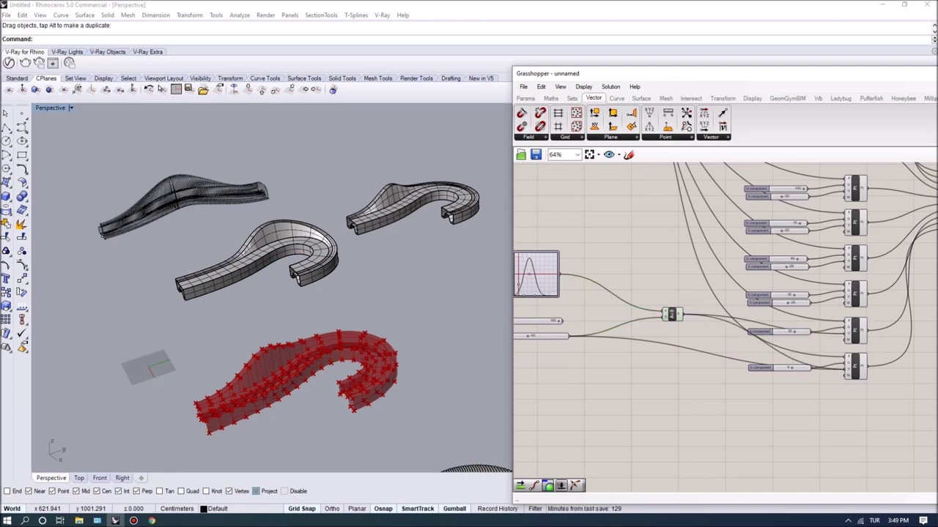
{"action": "left_click_drag", "start_coordinate": [841, 369], "coordinate": [844, 369]}
Examine how the underside of the lofted bench follows the duplicated Gaussian graph.
{"action": "right_click_drag", "start_coordinate": [315, 385], "coordinate": [297, 346]}
{"action": "scroll", "coordinate": [318, 344], "scroll_direction": "up", "scroll_amount": 4}
{"action": "scroll", "coordinate": [219, 366], "scroll_direction": "up", "scroll_amount": 5}
{"action": "right_click_drag", "start_coordinate": [535, 289], "coordinate": [642, 298]}
{"action": "scroll", "coordinate": [641, 298], "scroll_direction": "up", "scroll_amount": 3}
{"action": "right_click_drag", "start_coordinate": [315, 351], "coordinate": [280, 354]}
{"action": "scroll", "coordinate": [118, 357], "scroll_direction": "up", "scroll_amount": 4}
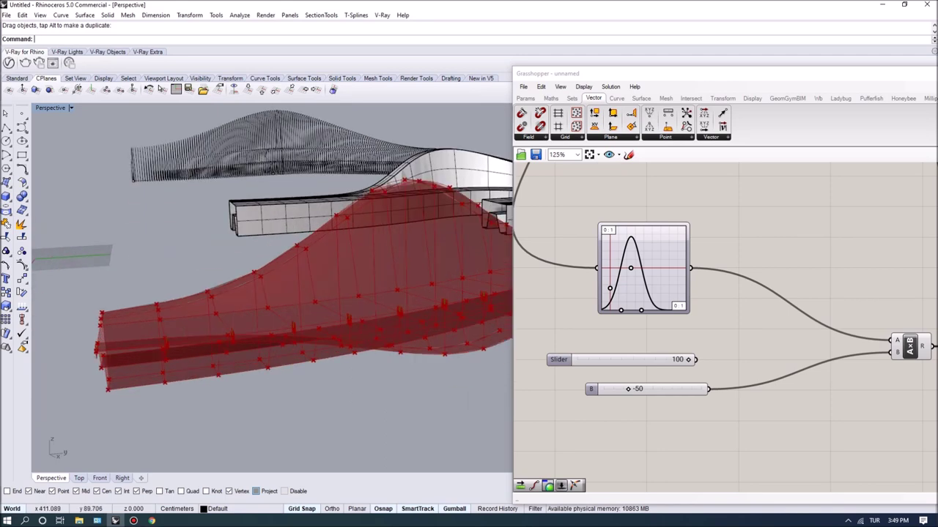
{"action": "right_click_drag", "start_coordinate": [117, 357], "coordinate": [139, 326]}
{"action": "right_click_drag", "start_coordinate": [216, 224], "coordinate": [212, 242]}
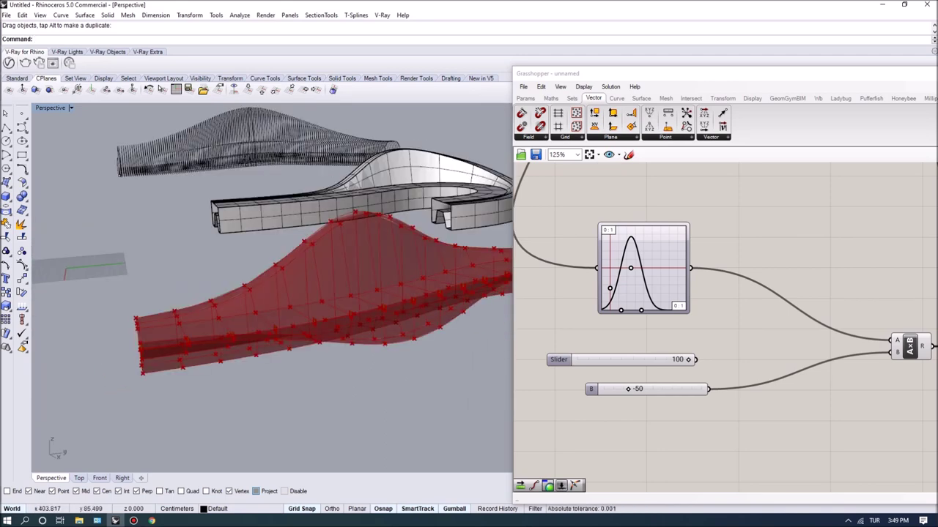
Add a number slider with the value 1 next to the copied Graph Mapper.
{"action": "right_click_drag", "start_coordinate": [759, 322], "coordinate": [745, 369]}
{"action": "double_click", "coordinate": [679, 323]}
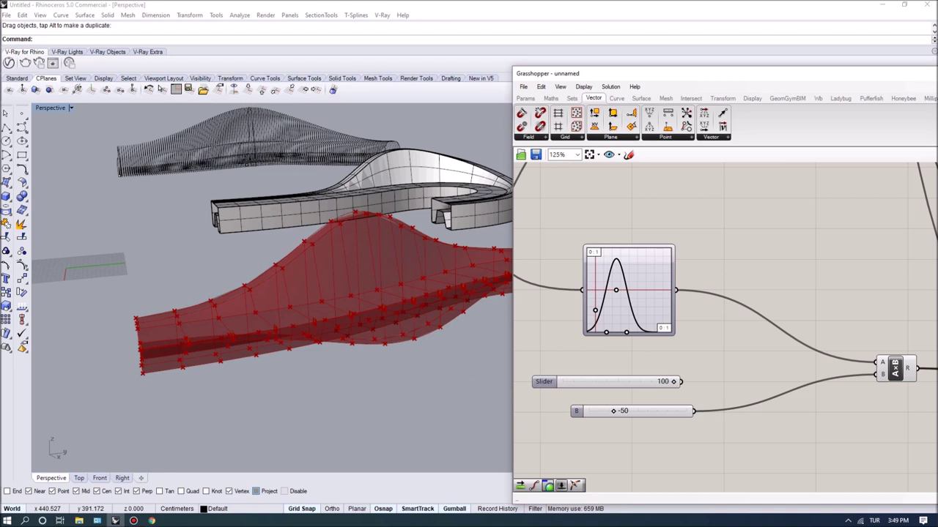
{"action": "double_click", "coordinate": [746, 275]}
{"action": "type", "text": "1"}
{"action": "key", "text": "Return"}
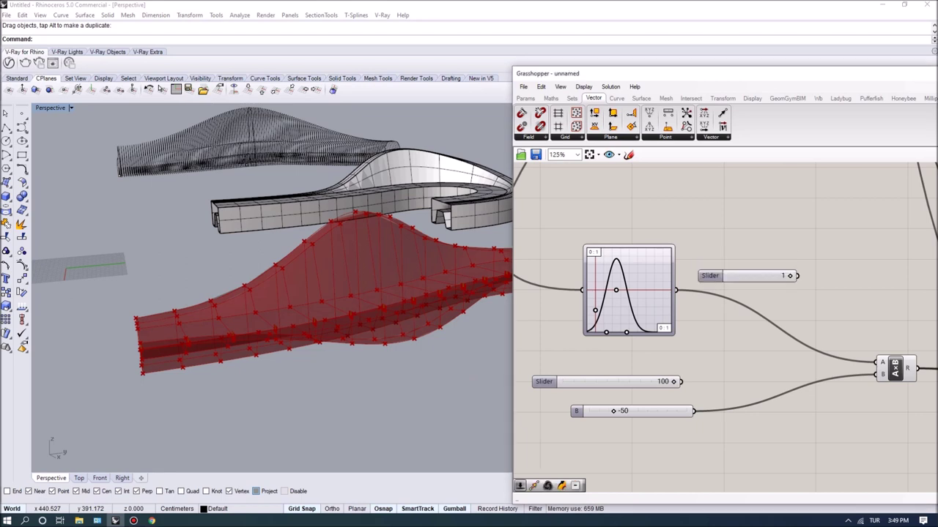
Add a Subtraction component beside the slider with value 1.
{"action": "double_click", "coordinate": [805, 293]}
{"action": "type", "text": "sub"}
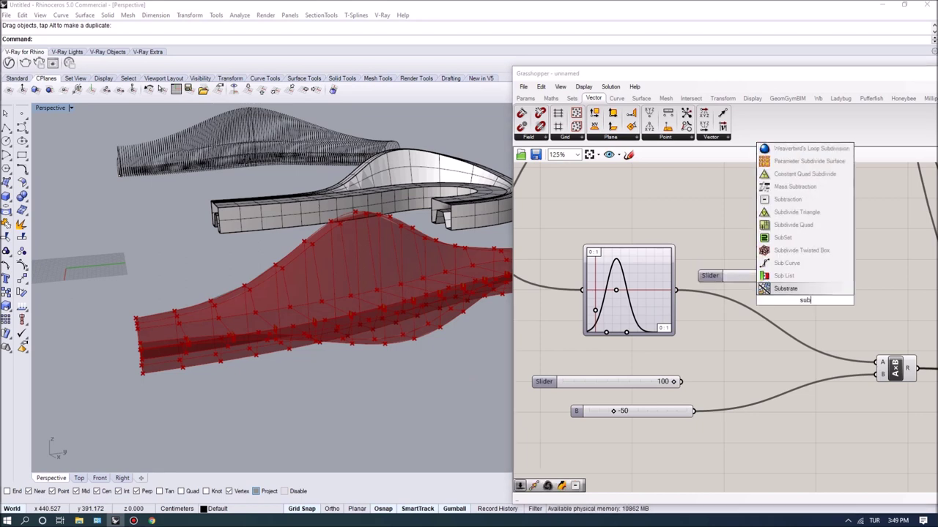
{"action": "type", "text": "tra"}
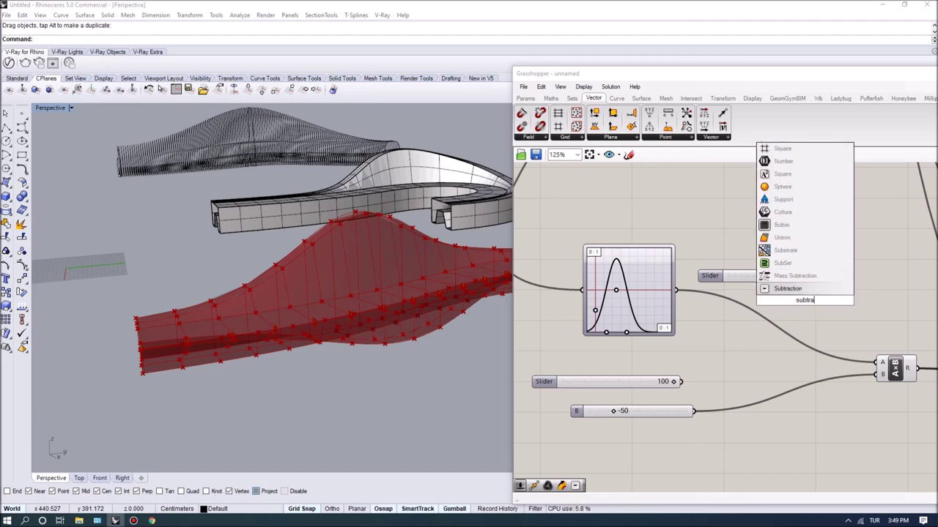
{"action": "left_click", "coordinate": [805, 290]}
{"action": "left_click_drag", "start_coordinate": [803, 300], "coordinate": [828, 296]}
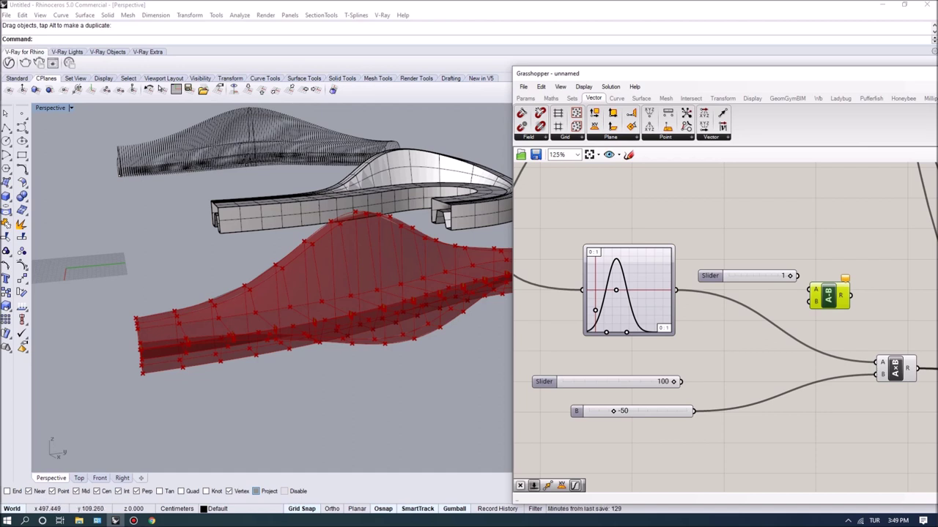
Subtract the copied Graph Mapper's output from the 1 slider and connect the result to the copied multiplication's A input.
{"action": "mouse_move", "coordinate": [709, 276]}
{"action": "left_mouse_down"}
{"action": "mouse_move", "coordinate": [696, 302]}
{"action": "mouse_move", "coordinate": [693, 280]}
{"action": "left_mouse_up"}
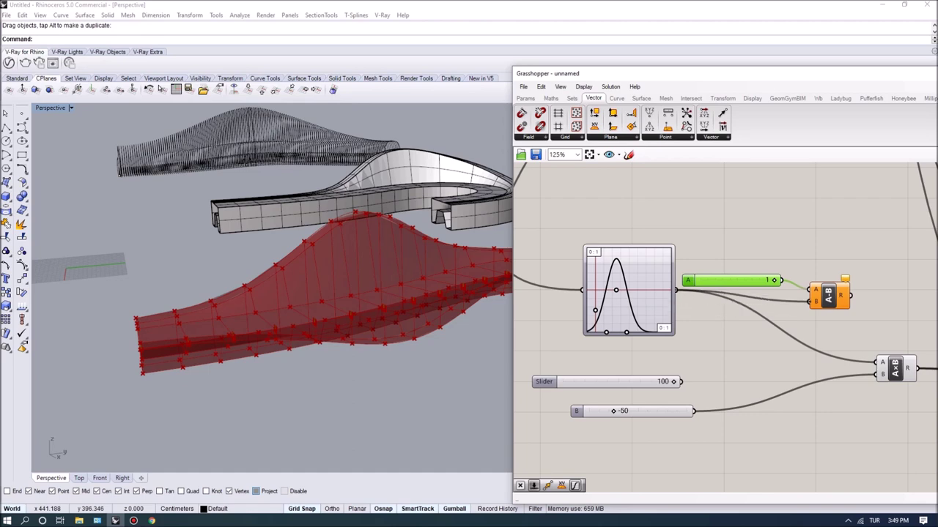
{"action": "left_click_drag", "start_coordinate": [828, 296], "coordinate": [817, 290]}
{"action": "right_click_drag", "start_coordinate": [824, 322], "coordinate": [775, 321]}
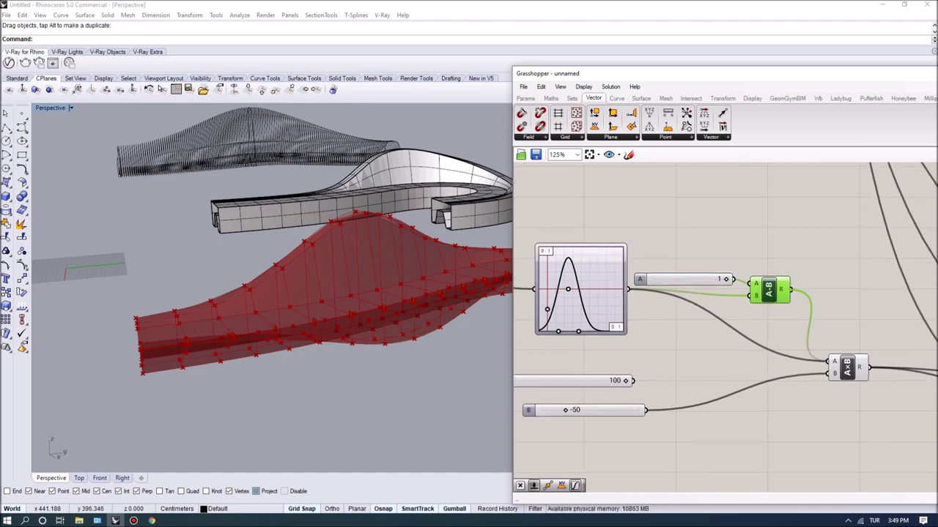
{"action": "left_click_drag", "start_coordinate": [824, 360], "coordinate": [827, 361]}
{"action": "left_click", "coordinate": [740, 340]}
Examine the bench underside with the inverted graph and read the Subtraction component's result values.
{"action": "mouse_move", "coordinate": [381, 344]}
{"action": "right_mouse_down"}
{"action": "mouse_move", "coordinate": [366, 304]}
{"action": "mouse_move", "coordinate": [377, 326]}
{"action": "right_mouse_up"}
{"action": "scroll", "coordinate": [377, 326], "scroll_direction": "down", "scroll_amount": 2}
{"action": "mouse_move", "coordinate": [688, 337]}
{"action": "right_mouse_down"}
{"action": "mouse_move", "coordinate": [717, 349]}
{"action": "mouse_move", "coordinate": [697, 345]}
{"action": "right_mouse_up"}
{"action": "scroll", "coordinate": [352, 315], "scroll_direction": "up", "scroll_amount": 2}
{"action": "mouse_move", "coordinate": [351, 315]}
{"action": "right_mouse_down"}
{"action": "mouse_move", "coordinate": [366, 296]}
{"action": "mouse_move", "coordinate": [340, 308]}
{"action": "mouse_move", "coordinate": [363, 318]}
{"action": "mouse_move", "coordinate": [351, 355]}
{"action": "mouse_move", "coordinate": [352, 307]}
{"action": "right_mouse_up"}
{"action": "scroll", "coordinate": [351, 356], "scroll_direction": "up", "scroll_amount": 3}
{"action": "scroll", "coordinate": [356, 315], "scroll_direction": "up", "scroll_amount": 2}
{"action": "scroll", "coordinate": [355, 315], "scroll_direction": "down", "scroll_amount": 3}
{"action": "right_click_drag", "start_coordinate": [704, 345], "coordinate": [716, 346]}
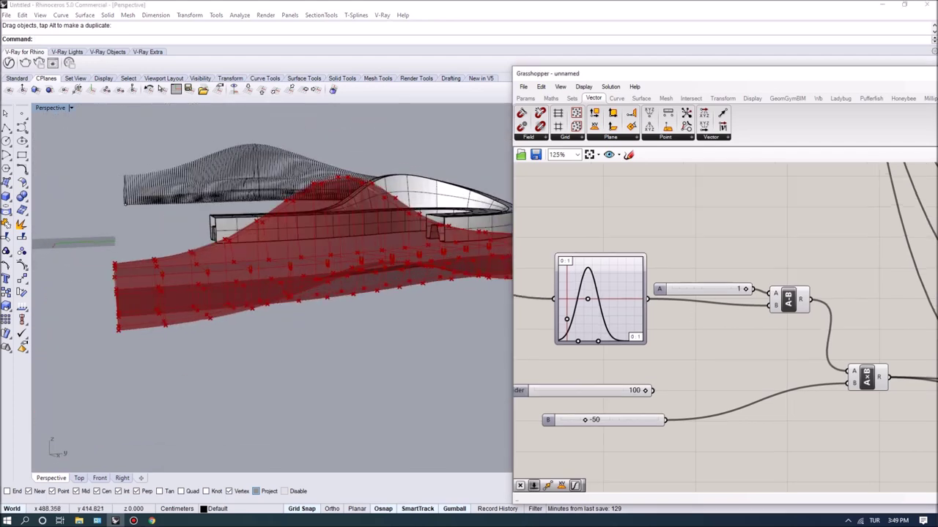
{"action": "scroll", "coordinate": [527, 329], "scroll_direction": "up", "scroll_amount": 2}
{"action": "right_click_drag", "start_coordinate": [351, 315], "coordinate": [327, 318]}
{"action": "scroll", "coordinate": [344, 323], "scroll_direction": "up", "scroll_amount": 2}
{"action": "right_click_drag", "start_coordinate": [835, 333], "coordinate": [741, 323]}
{"action": "left_click_drag", "start_coordinate": [759, 283], "coordinate": [754, 278]}
{"action": "mouse_move", "coordinate": [781, 277]}
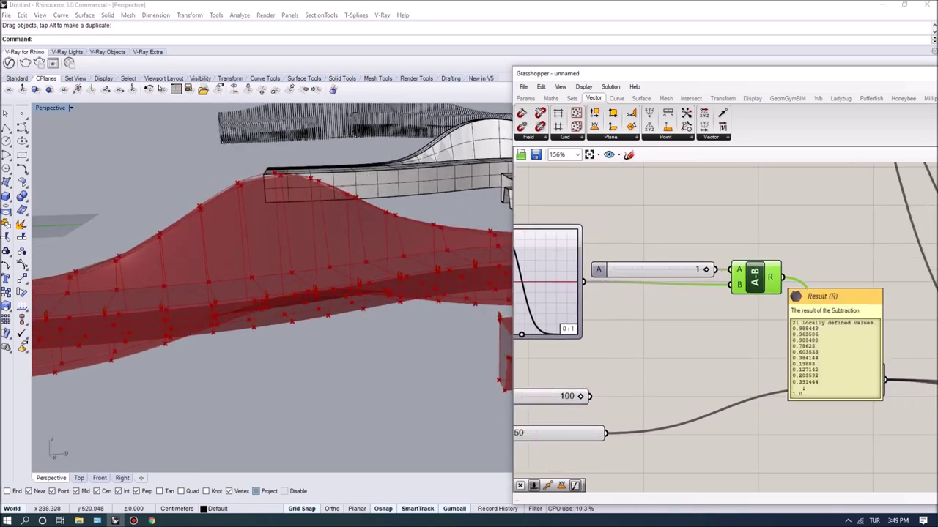
Add a Maximum component after the Subtraction component.
{"action": "double_click", "coordinate": [837, 272]}
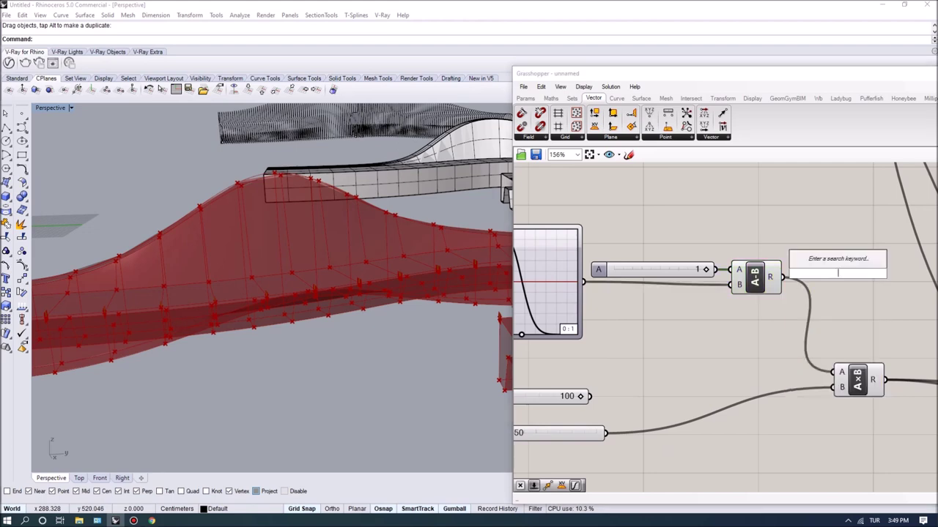
{"action": "type", "text": "max"}
{"action": "key", "text": "Return"}
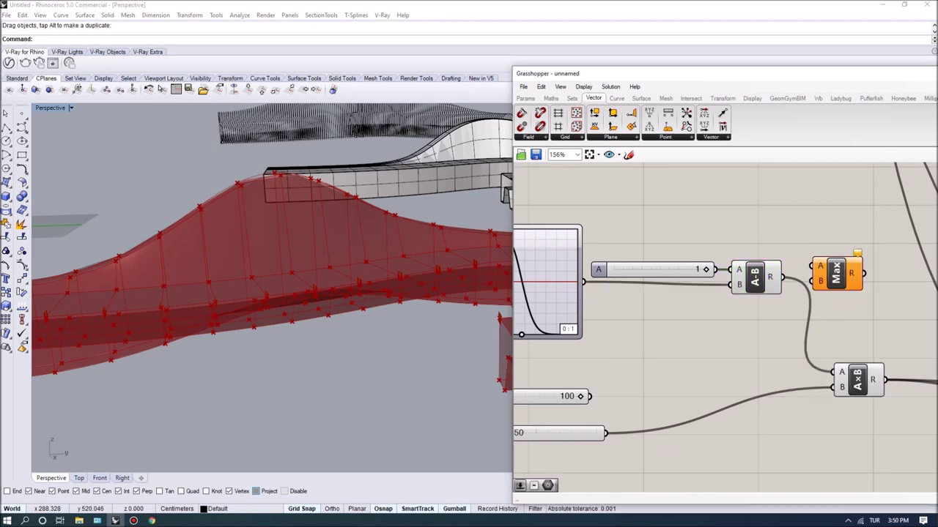
Add a decimal number slider below the Subtraction component and set it to 0.4.
{"action": "double_click", "coordinate": [703, 320]}
{"action": "type", "text": "0.2"}
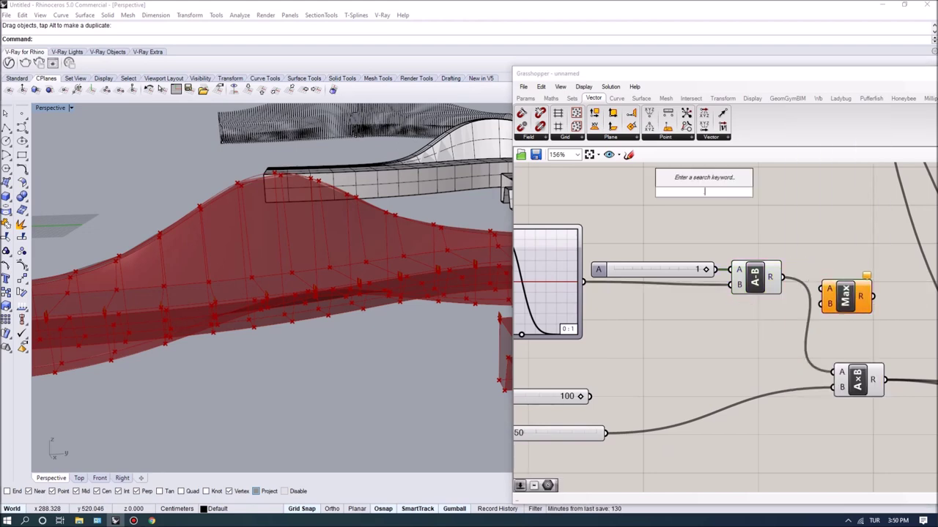
{"action": "key", "text": "Return"}
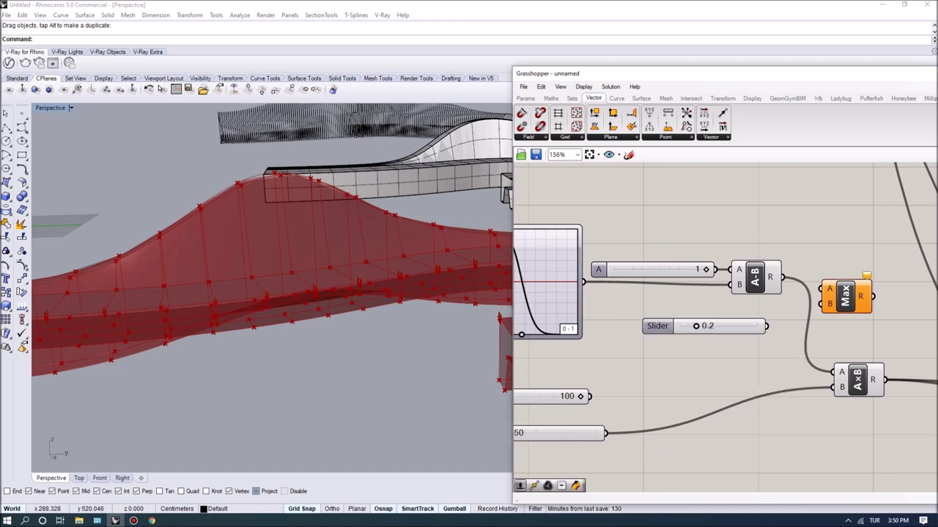
{"action": "double_click", "coordinate": [709, 326]}
{"action": "type", "text": "0.4"}
{"action": "key", "text": "Return"}
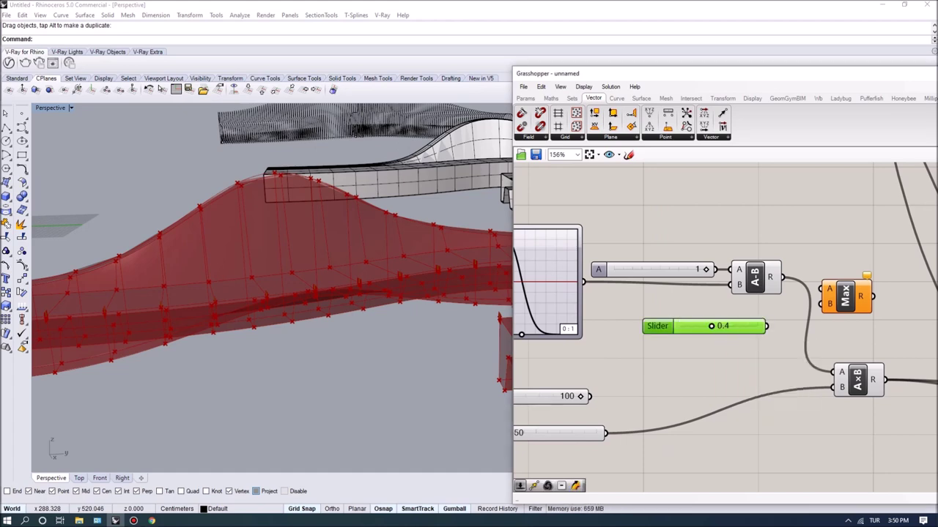
Connect the subtraction result and the 0.4 slider to Maximum, and feed its output into the multiplication's A input.
{"action": "right_click_drag", "start_coordinate": [813, 322], "coordinate": [773, 310]}
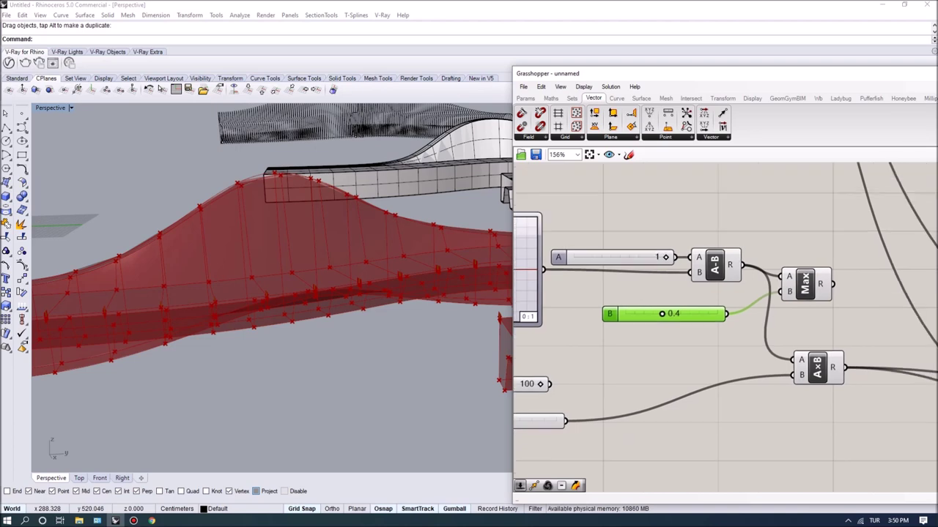
{"action": "left_click_drag", "start_coordinate": [832, 284], "coordinate": [793, 359]}
{"action": "left_click", "coordinate": [722, 353]}
Inspect the bench underside with the minimum limit applied, together with the graph components that control it.
{"action": "right_click_drag", "start_coordinate": [411, 366], "coordinate": [385, 347]}
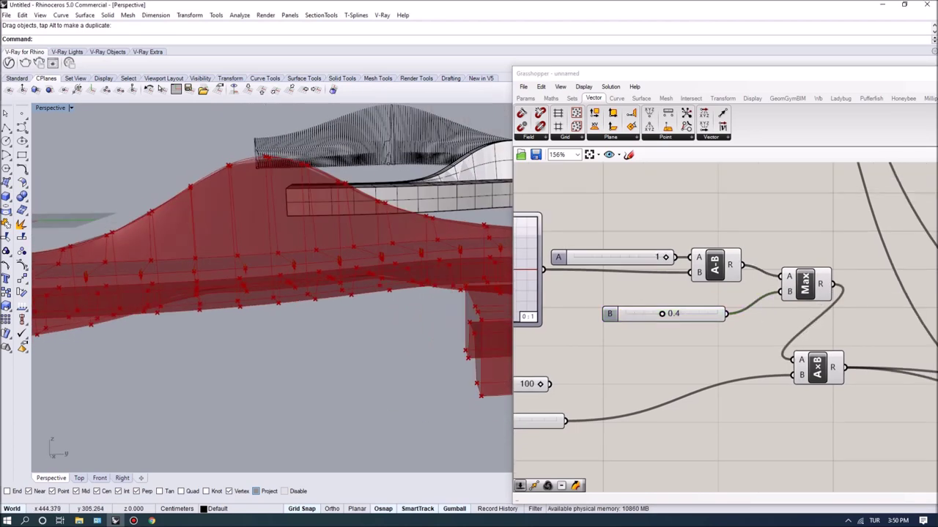
{"action": "right_click_drag", "start_coordinate": [293, 293], "coordinate": [350, 321]}
{"action": "scroll", "coordinate": [311, 306], "scroll_direction": "down", "scroll_amount": 4}
{"action": "scroll", "coordinate": [304, 307], "scroll_direction": "up", "scroll_amount": 2}
{"action": "scroll", "coordinate": [315, 307], "scroll_direction": "down", "scroll_amount": 4}
{"action": "right_click_drag", "start_coordinate": [615, 356], "coordinate": [748, 365]}
{"action": "scroll", "coordinate": [324, 327], "scroll_direction": "up", "scroll_amount": 5}
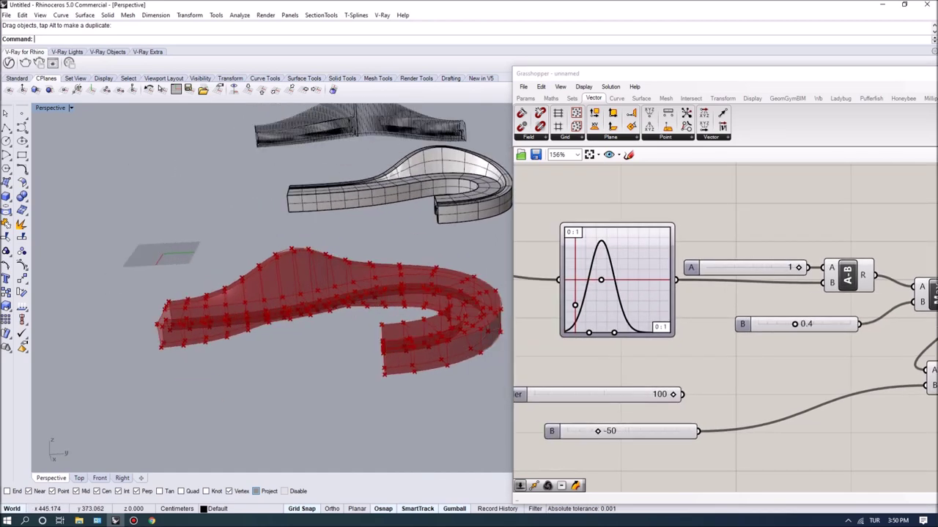
{"action": "scroll", "coordinate": [599, 280], "scroll_direction": "down", "scroll_amount": 3}
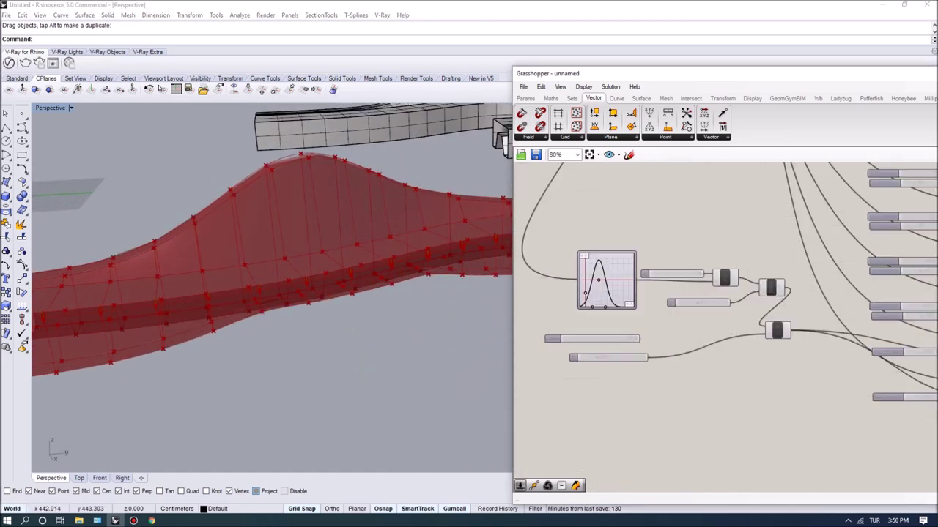
Move the underside Multiplication component to the right of the Maximum component.
{"action": "scroll", "coordinate": [785, 309], "scroll_direction": "up", "scroll_amount": 2}
{"action": "left_click_drag", "start_coordinate": [774, 341], "coordinate": [837, 337]}
{"action": "right_click_drag", "start_coordinate": [828, 366], "coordinate": [898, 376]}
{"action": "right_click_drag", "start_coordinate": [565, 288], "coordinate": [584, 300]}
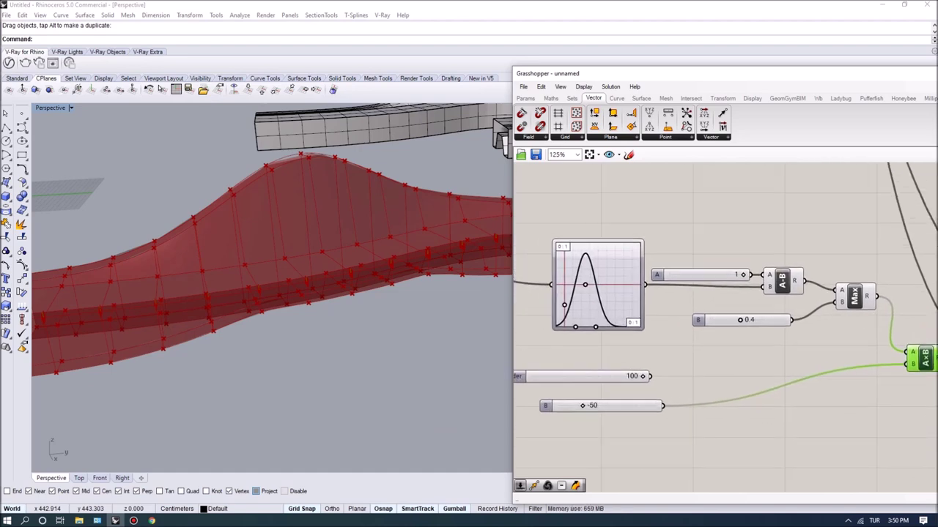
{"action": "right_click", "coordinate": [584, 300]}
{"action": "mouse_move", "coordinate": [619, 438]}
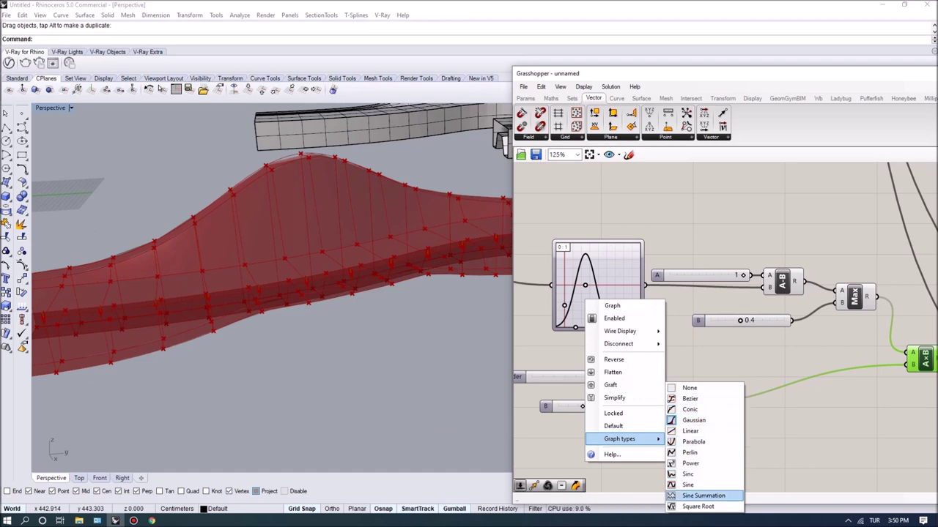
{"action": "left_click", "coordinate": [703, 496]}
Bake the lofted bench with the default attributes and place the baked copy beside the earlier variants.
{"action": "scroll", "coordinate": [557, 323], "scroll_direction": "down", "scroll_amount": 5}
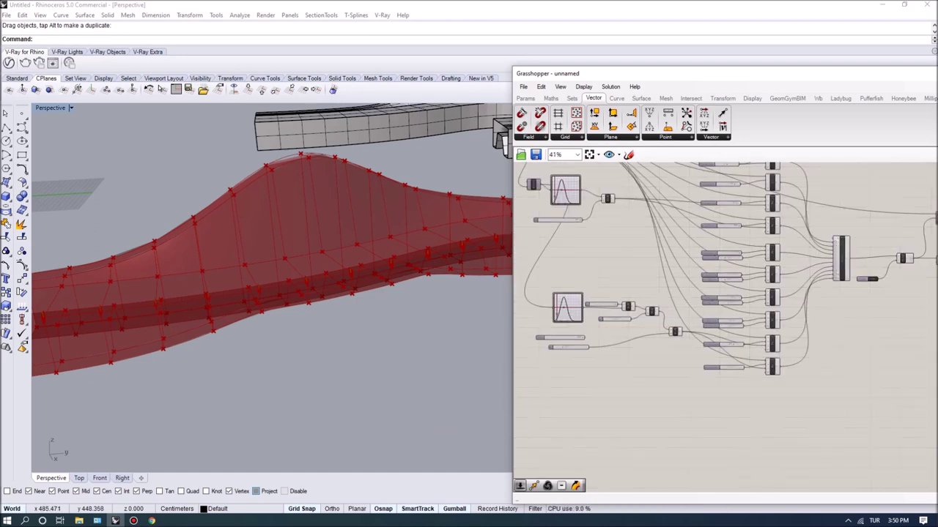
{"action": "right_click_drag", "start_coordinate": [908, 263], "coordinate": [732, 257]}
{"action": "scroll", "coordinate": [764, 256], "scroll_direction": "up", "scroll_amount": 4}
{"action": "left_click", "coordinate": [765, 250]}
{"action": "right_click", "coordinate": [765, 250]}
{"action": "left_click", "coordinate": [791, 296]}
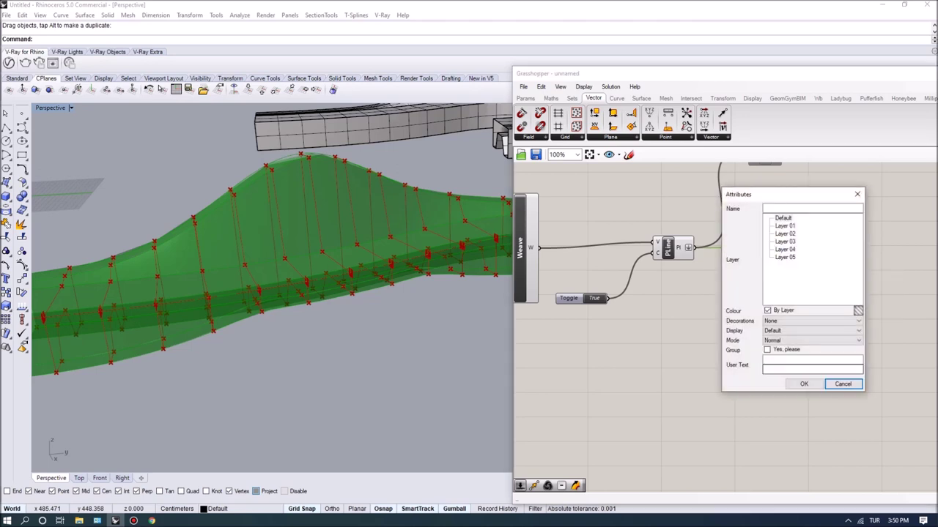
{"action": "left_click", "coordinate": [804, 384]}
{"action": "scroll", "coordinate": [271, 286], "scroll_direction": "down", "scroll_amount": 5}
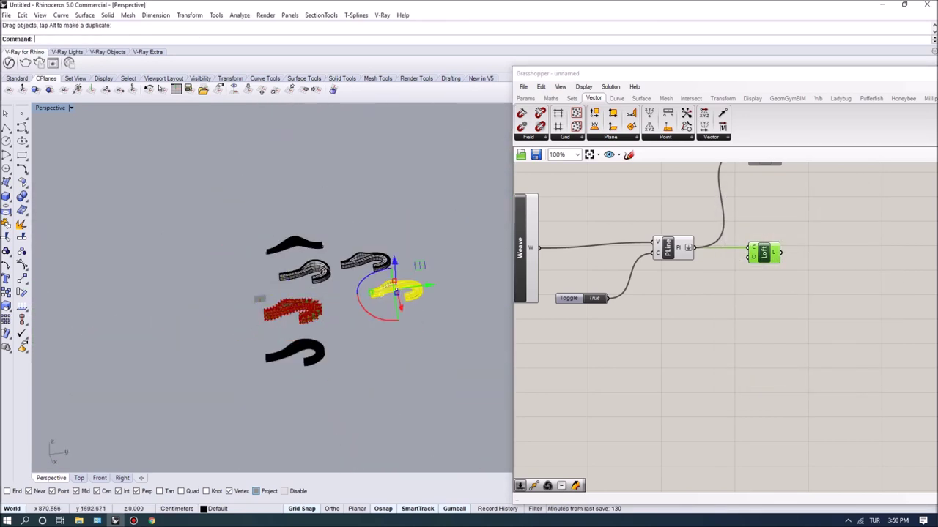
{"action": "scroll", "coordinate": [271, 286], "scroll_direction": "up", "scroll_amount": 10}
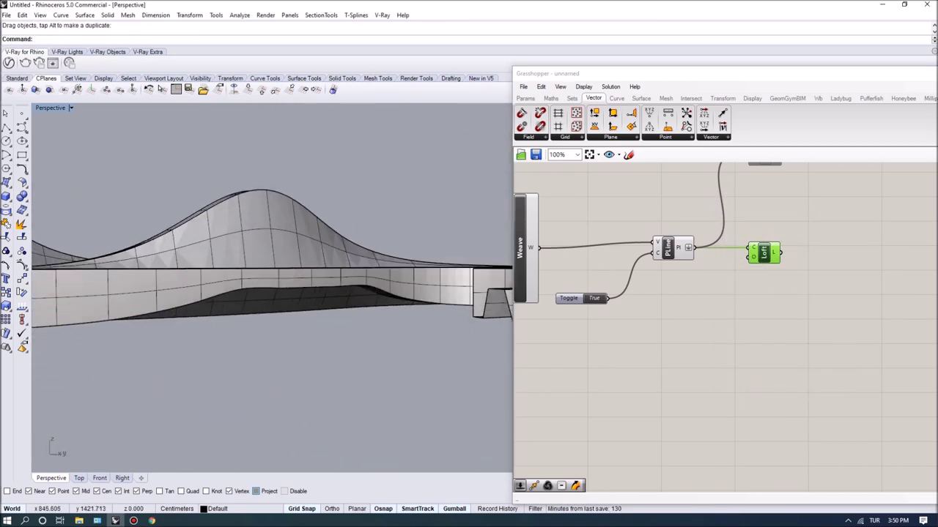
{"action": "scroll", "coordinate": [403, 289], "scroll_direction": "down", "scroll_amount": 5}
{"action": "right_click_drag", "start_coordinate": [403, 289], "coordinate": [333, 319]}
{"action": "scroll", "coordinate": [333, 318], "scroll_direction": "up", "scroll_amount": 2}
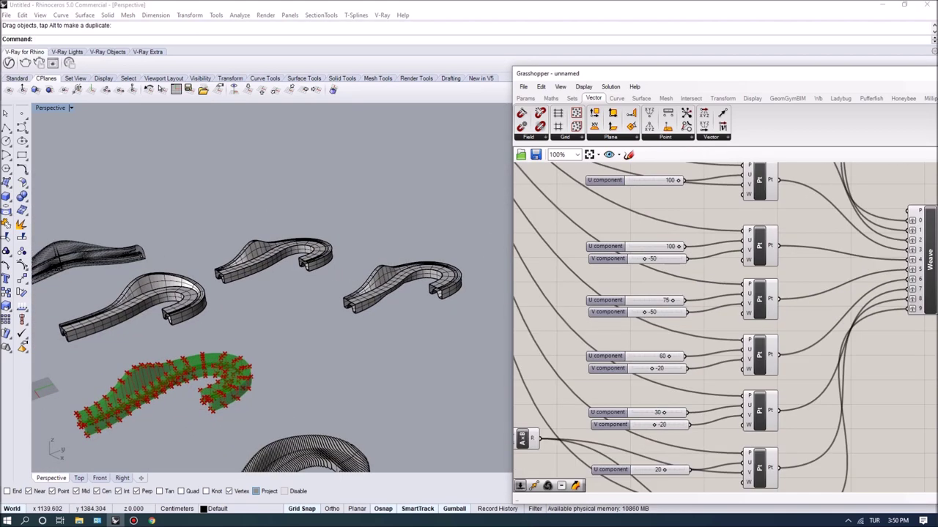
Change the underside Graph Mapper's graph type to Bezier.
{"action": "scroll", "coordinate": [615, 344], "scroll_direction": "up", "scroll_amount": 3}
{"action": "right_click", "coordinate": [667, 323]}
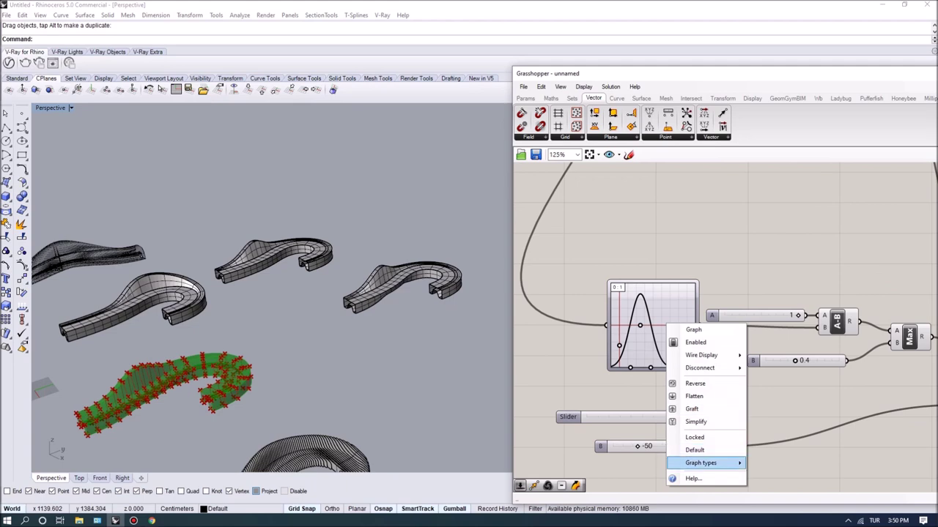
{"action": "mouse_move", "coordinate": [704, 463]}
{"action": "left_click", "coordinate": [771, 430]}
{"action": "scroll", "coordinate": [623, 345], "scroll_direction": "up", "scroll_amount": 3}
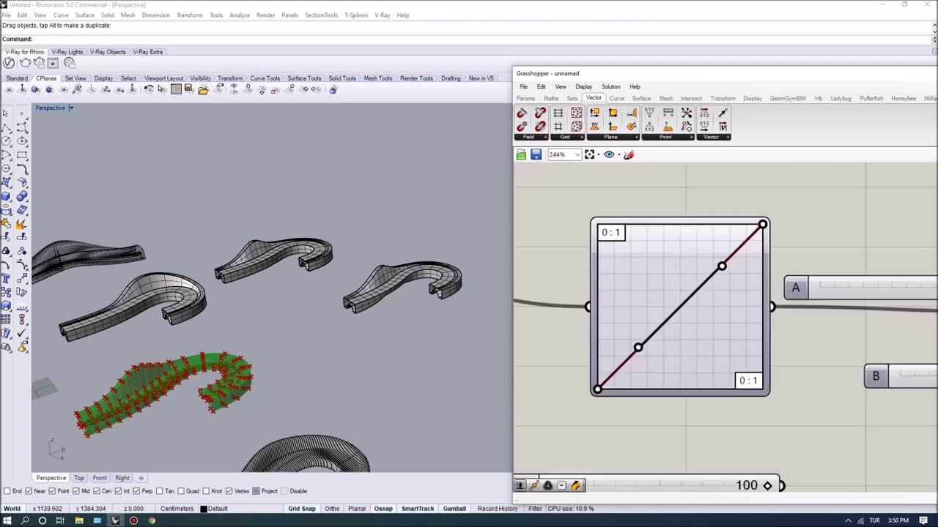
Try raising the start point of the underside Bezier graph, check the bench, and return the point to the bottom.
{"action": "left_click_drag", "start_coordinate": [597, 389], "coordinate": [597, 364]}
{"action": "scroll", "coordinate": [293, 344], "scroll_direction": "down", "scroll_amount": 4}
{"action": "right_click_drag", "start_coordinate": [293, 348], "coordinate": [245, 315]}
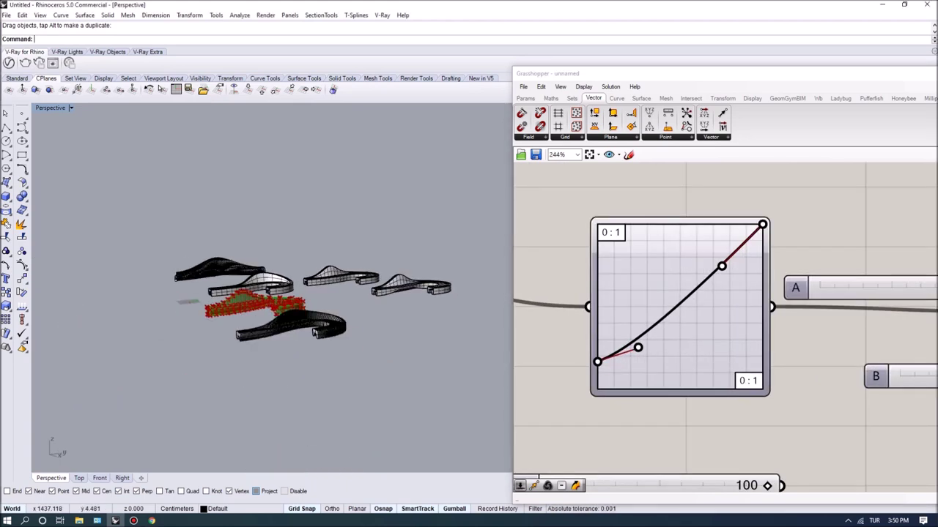
{"action": "scroll", "coordinate": [242, 308], "scroll_direction": "up", "scroll_amount": 10}
{"action": "left_click_drag", "start_coordinate": [597, 362], "coordinate": [597, 389]}
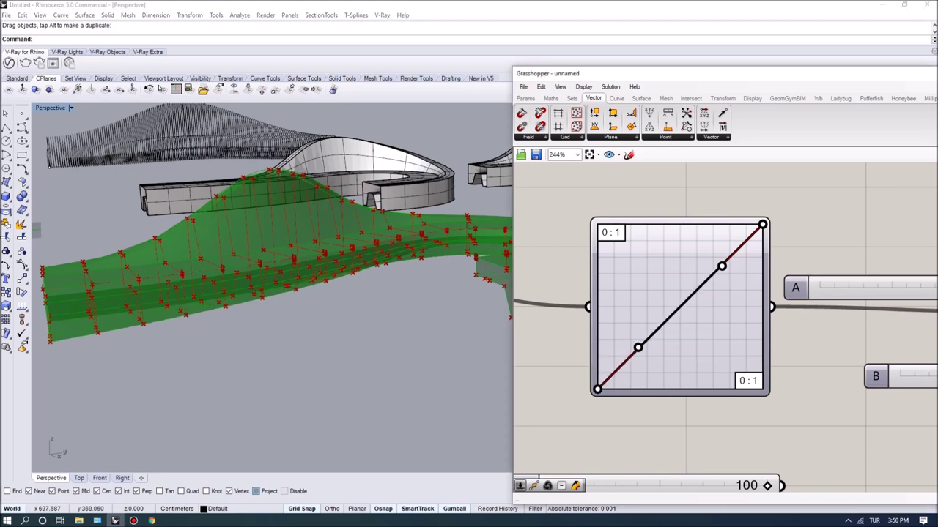
Try shaping the underside Bezier graph as an arch by lowering its end point to zero and adjusting both handles.
{"action": "left_click_drag", "start_coordinate": [763, 225], "coordinate": [762, 389]}
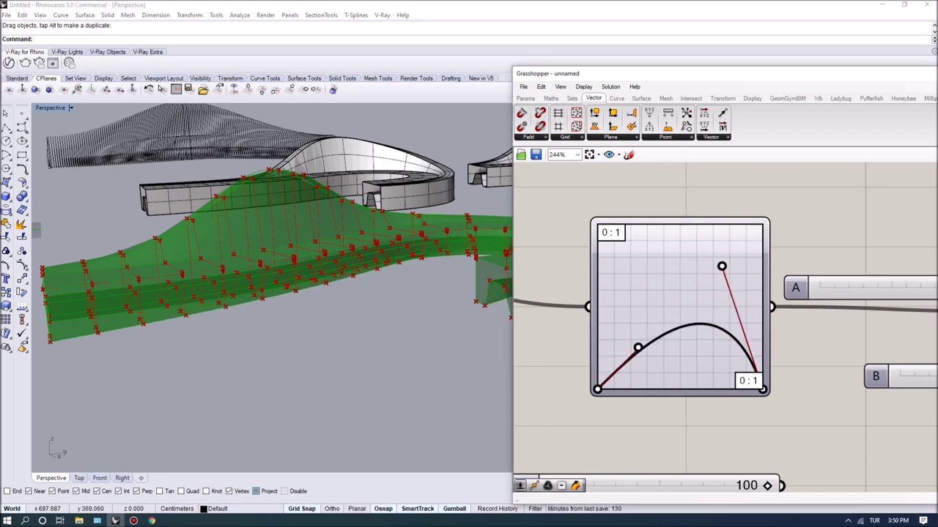
{"action": "left_click_drag", "start_coordinate": [721, 266], "coordinate": [700, 265]}
{"action": "left_click_drag", "start_coordinate": [638, 347], "coordinate": [632, 300]}
{"action": "right_click_drag", "start_coordinate": [396, 322], "coordinate": [431, 313]}
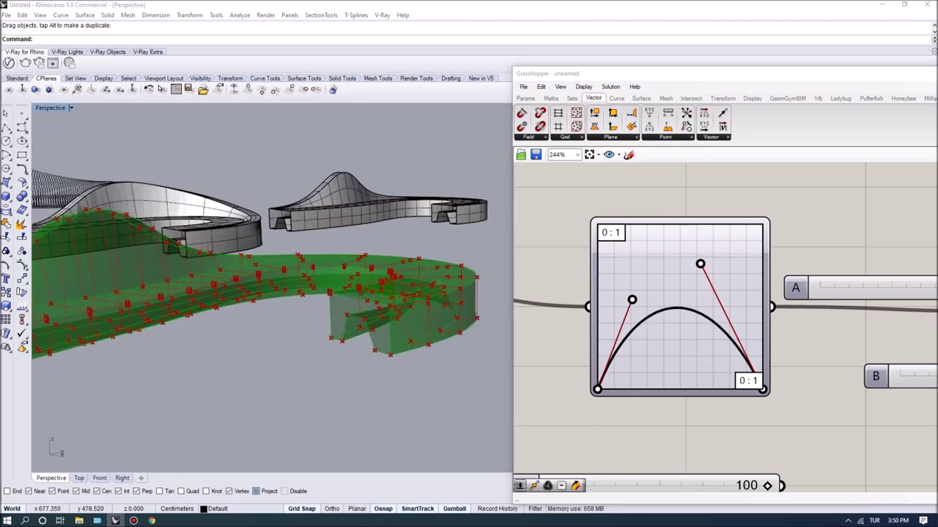
Reshape the underside Bezier graph into a rising S-curve that starts flat at zero and ends at about 0.6.
{"action": "left_click_drag", "start_coordinate": [631, 300], "coordinate": [665, 389]}
{"action": "left_click_drag", "start_coordinate": [762, 389], "coordinate": [763, 291]}
{"action": "left_click_drag", "start_coordinate": [701, 263], "coordinate": [662, 285]}
{"action": "right_click_drag", "start_coordinate": [366, 323], "coordinate": [170, 315]}
{"action": "right_click_drag", "start_coordinate": [715, 315], "coordinate": [622, 308]}
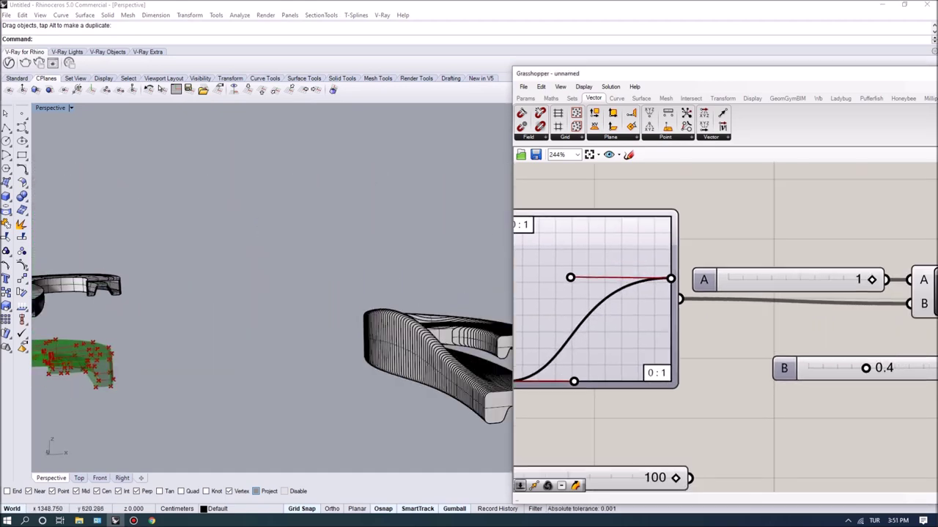
{"action": "scroll", "coordinate": [622, 307], "scroll_direction": "down", "scroll_amount": 5}
{"action": "scroll", "coordinate": [744, 313], "scroll_direction": "up", "scroll_amount": 2}
{"action": "right_click_drag", "start_coordinate": [367, 315], "coordinate": [157, 316]}
Bake the Loft of the bench shaped by the S-curve underside graph.
{"action": "left_click", "coordinate": [681, 312]}
{"action": "scroll", "coordinate": [696, 307], "scroll_direction": "down", "scroll_amount": 5}
{"action": "right_click_drag", "start_coordinate": [805, 292], "coordinate": [557, 307]}
{"action": "scroll", "coordinate": [645, 293], "scroll_direction": "up", "scroll_amount": 3}
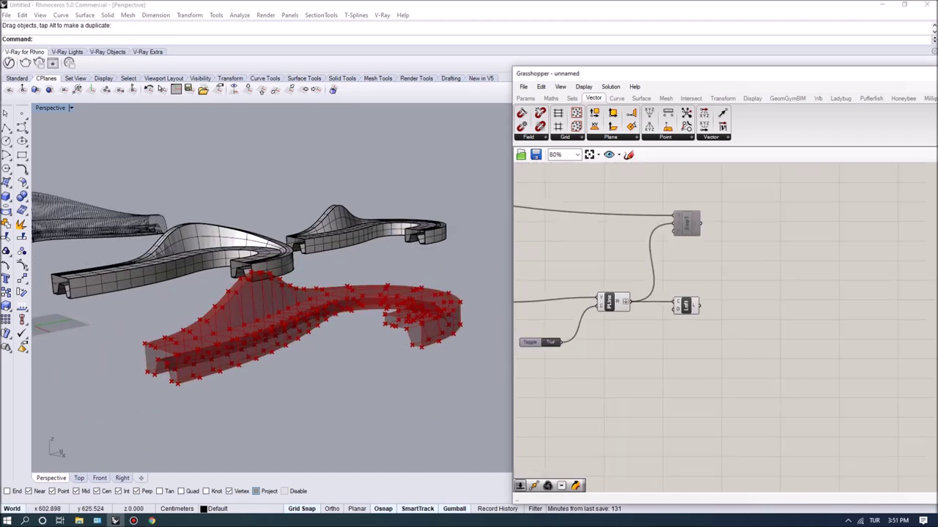
{"action": "right_click", "coordinate": [687, 306]}
{"action": "left_click", "coordinate": [714, 348]}
{"action": "scroll", "coordinate": [324, 297], "scroll_direction": "down", "scroll_amount": 7}
Zoom to the newly baked bench and examine its top, underside and end sections from several angles.
{"action": "mouse_move", "coordinate": [293, 293]}
{"action": "right_mouse_down"}
{"action": "mouse_move", "coordinate": [326, 344]}
{"action": "mouse_move", "coordinate": [312, 242]}
{"action": "mouse_move", "coordinate": [344, 260]}
{"action": "mouse_move", "coordinate": [394, 248]}
{"action": "mouse_move", "coordinate": [352, 295]}
{"action": "mouse_move", "coordinate": [298, 302]}
{"action": "right_mouse_up"}
{"action": "left_click", "coordinate": [324, 295]}
{"action": "type", "text": "zs"}
{"action": "key", "text": "Return"}
{"action": "key", "text": "Escape"}
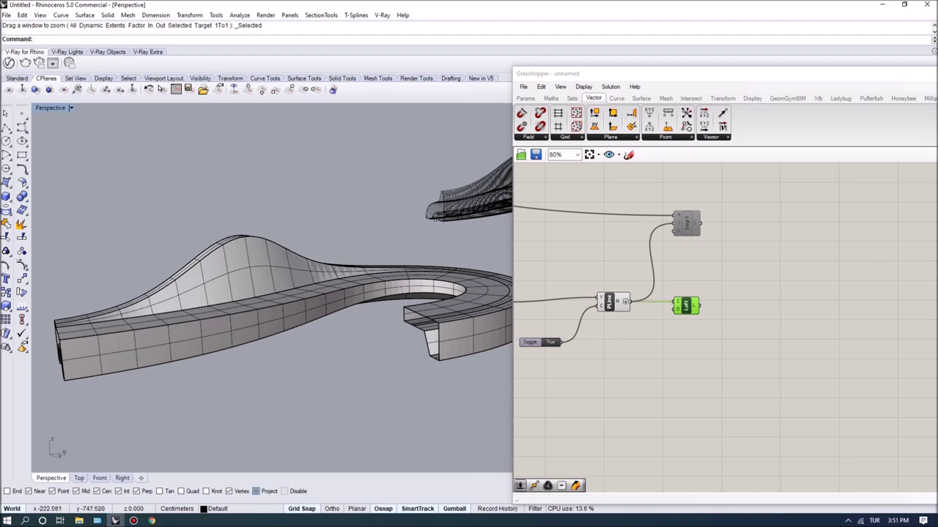
{"action": "right_click_drag", "start_coordinate": [293, 300], "coordinate": [370, 275]}
{"action": "right_click_drag", "start_coordinate": [381, 202], "coordinate": [341, 200]}
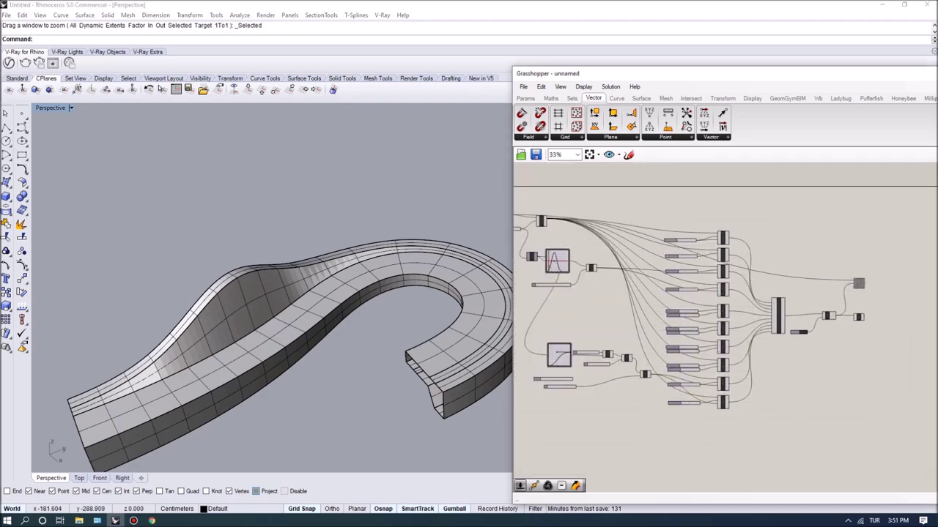
Compare the live bench preview with the baked variants and review the graph components that shape it.
{"action": "scroll", "coordinate": [616, 295], "scroll_direction": "up", "scroll_amount": 2}
{"action": "scroll", "coordinate": [308, 300], "scroll_direction": "down", "scroll_amount": 10}
{"action": "right_click_drag", "start_coordinate": [293, 293], "coordinate": [352, 312]}
{"action": "scroll", "coordinate": [323, 293], "scroll_direction": "down", "scroll_amount": 3}
{"action": "scroll", "coordinate": [439, 245], "scroll_direction": "up", "scroll_amount": 2}
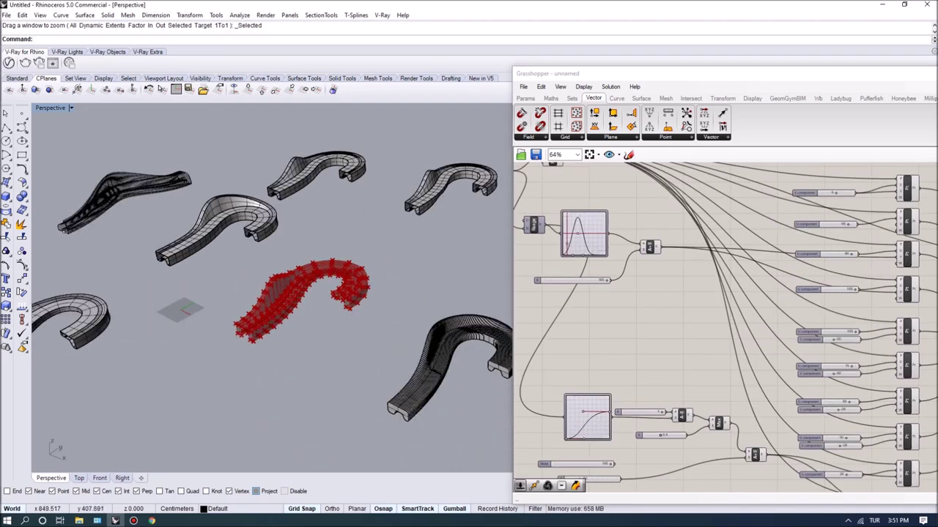
{"action": "right_click_drag", "start_coordinate": [447, 271], "coordinate": [408, 242]}
{"action": "scroll", "coordinate": [408, 246], "scroll_direction": "up", "scroll_amount": 8}
{"action": "scroll", "coordinate": [408, 245], "scroll_direction": "down", "scroll_amount": 7}
{"action": "right_click_drag", "start_coordinate": [291, 253], "coordinate": [290, 285]}
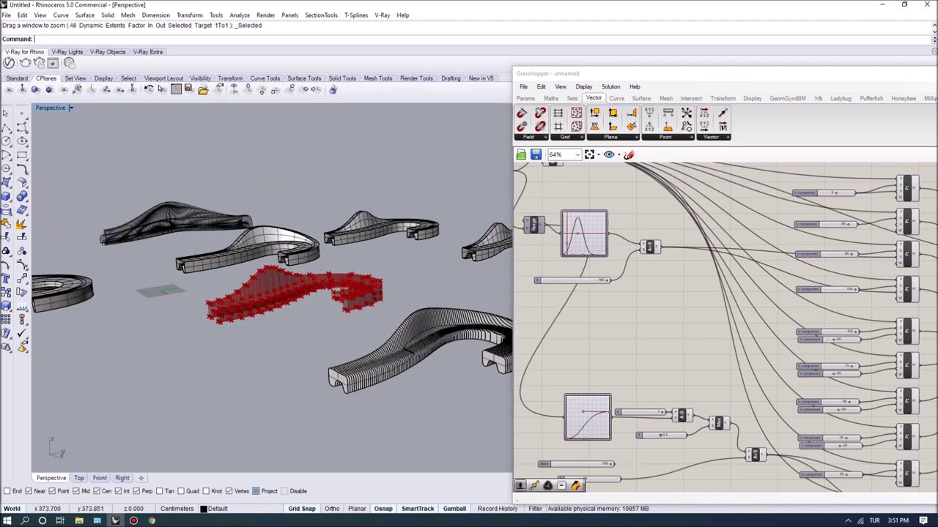
{"action": "scroll", "coordinate": [291, 285], "scroll_direction": "up", "scroll_amount": 7}
{"action": "scroll", "coordinate": [608, 285], "scroll_direction": "down", "scroll_amount": 5}
{"action": "scroll", "coordinate": [820, 290], "scroll_direction": "up", "scroll_amount": 5}
Move the Loft component farther from PolyLine to make room between them, and highlight the section polylines.
{"action": "right_click_drag", "start_coordinate": [734, 321], "coordinate": [646, 315]}
{"action": "scroll", "coordinate": [646, 316], "scroll_direction": "up", "scroll_amount": 4}
{"action": "left_click_drag", "start_coordinate": [625, 332], "coordinate": [759, 310]}
{"action": "right_click_drag", "start_coordinate": [747, 317], "coordinate": [874, 316]}
{"action": "left_click", "coordinate": [599, 328]}
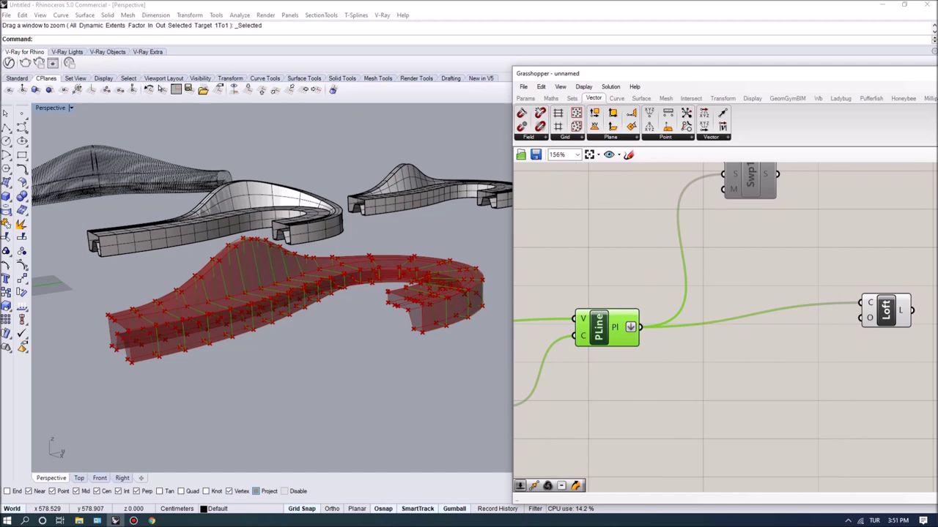
{"action": "right_click_drag", "start_coordinate": [301, 307], "coordinate": [304, 334]}
{"action": "mouse_move", "coordinate": [733, 366]}
{"action": "right_mouse_down"}
{"action": "mouse_move", "coordinate": [745, 382]}
{"action": "mouse_move", "coordinate": [735, 359]}
{"action": "right_mouse_up"}
Add a Fillet component between PolyLine and Loft and connect the PolyLine output to its curve input.
{"action": "double_click", "coordinate": [708, 356]}
{"action": "type", "text": "fill"}
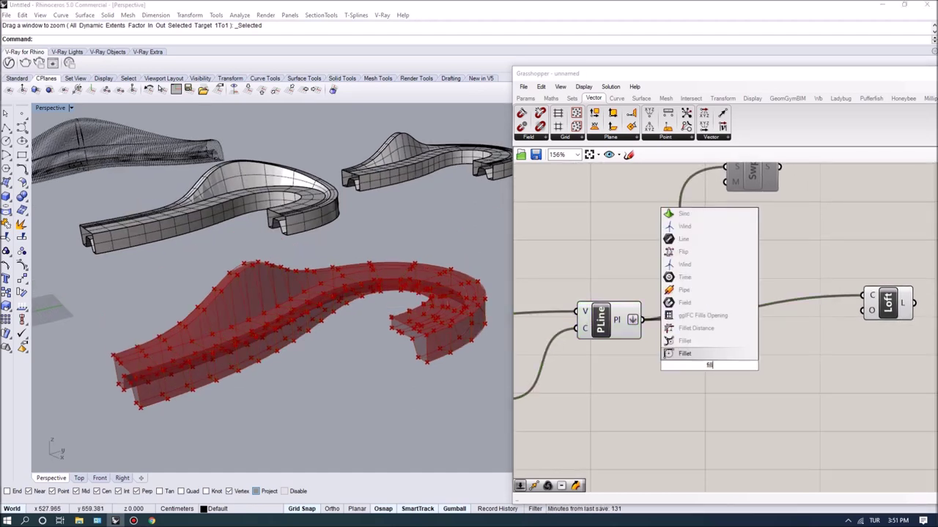
{"action": "key", "text": "Return"}
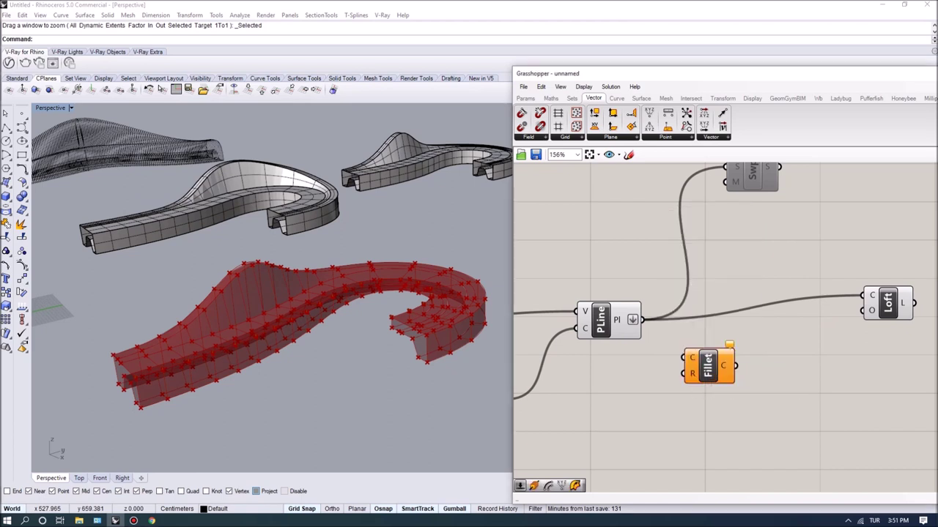
{"action": "left_click_drag", "start_coordinate": [753, 367], "coordinate": [781, 372]}
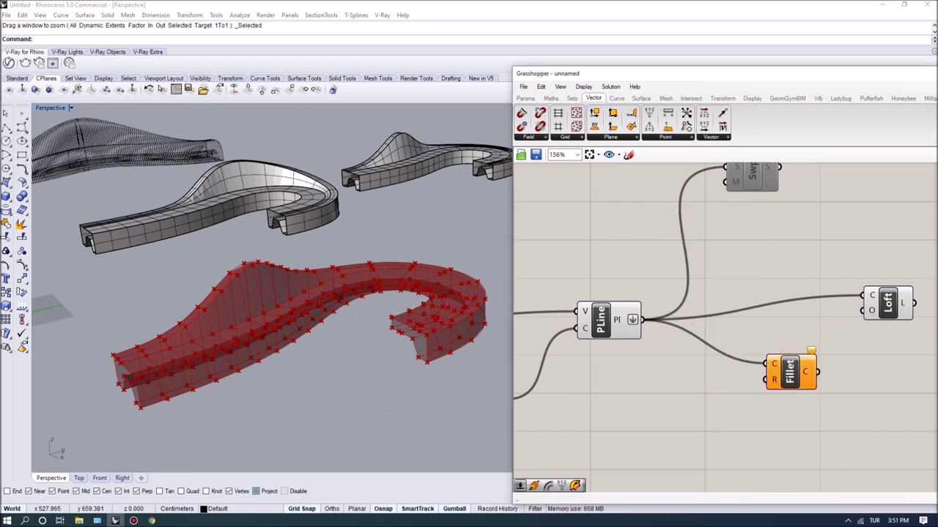
Add a number slider set to 20 and connect it to Fillet's radius input.
{"action": "double_click", "coordinate": [639, 409]}
{"action": "type", "text": "20"}
{"action": "key", "text": "Return"}
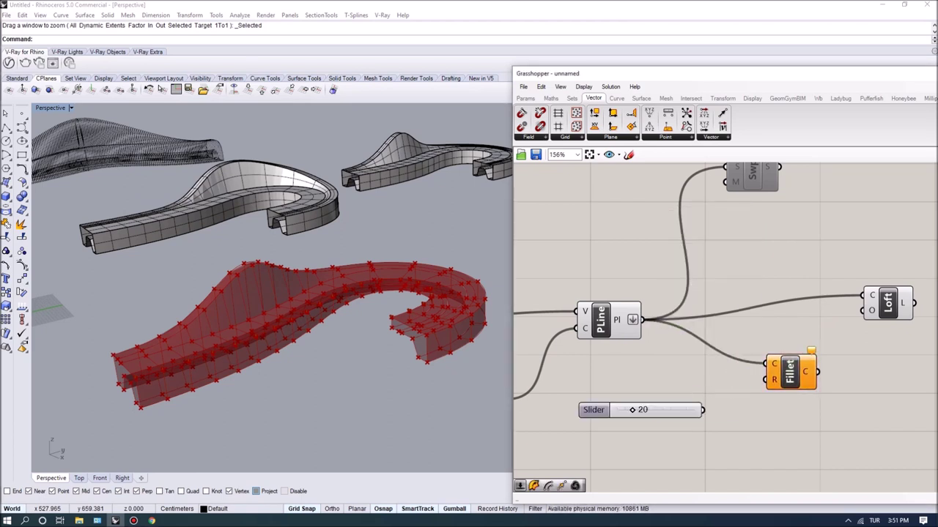
{"action": "right_click_drag", "start_coordinate": [249, 345], "coordinate": [336, 293]}
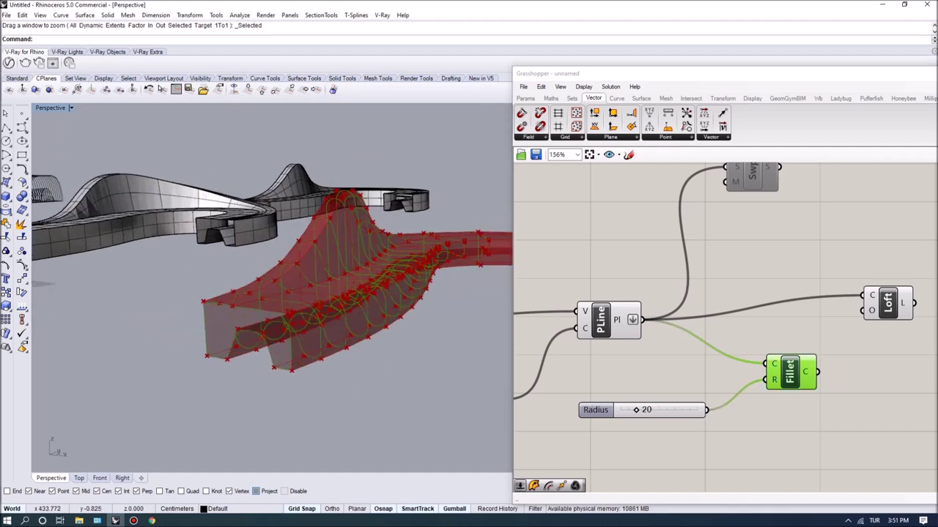
Reduce the fillet radius slider to 10.
{"action": "left_click", "coordinate": [636, 411]}
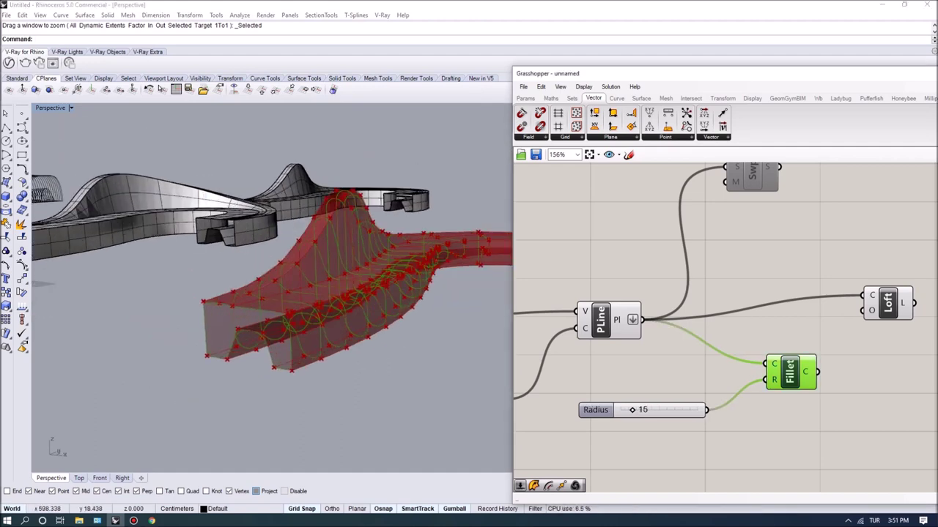
{"action": "right_click_drag", "start_coordinate": [315, 293], "coordinate": [322, 352]}
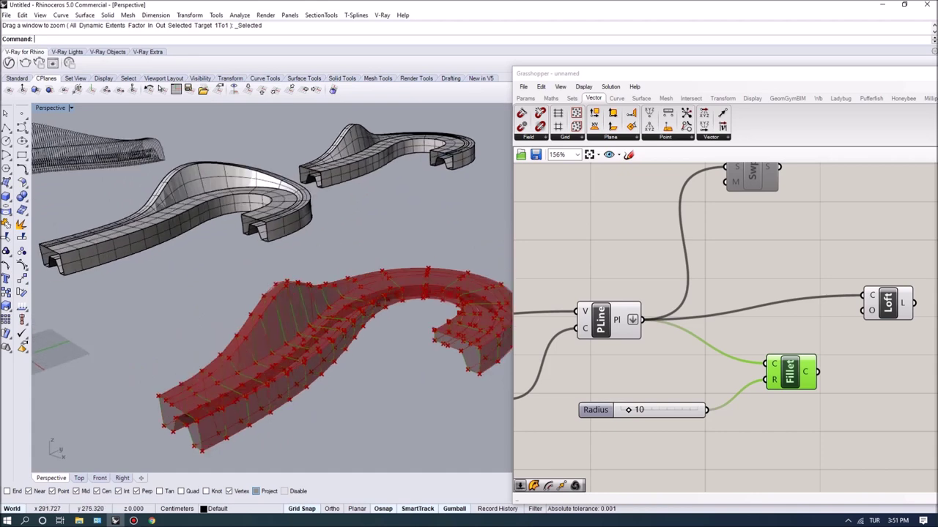
{"action": "scroll", "coordinate": [322, 322], "scroll_direction": "up", "scroll_amount": 2}
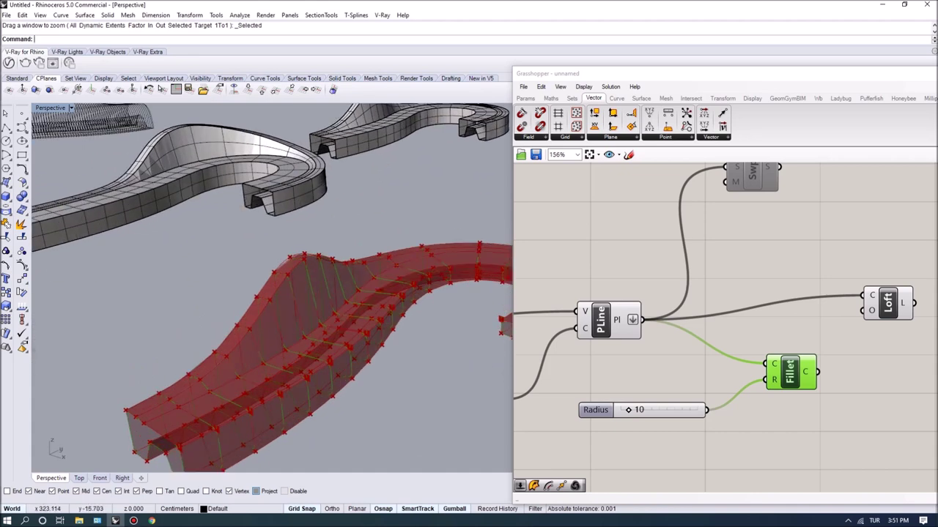
Examine the filleted section curves along the bench from several angles and distances.
{"action": "scroll", "coordinate": [334, 279], "scroll_direction": "down", "scroll_amount": 5}
{"action": "right_click_drag", "start_coordinate": [335, 282], "coordinate": [337, 264]}
{"action": "scroll", "coordinate": [352, 264], "scroll_direction": "up", "scroll_amount": 3}
{"action": "scroll", "coordinate": [322, 272], "scroll_direction": "down", "scroll_amount": 3}
{"action": "scroll", "coordinate": [365, 316], "scroll_direction": "up", "scroll_amount": 3}
{"action": "right_click_drag", "start_coordinate": [330, 304], "coordinate": [290, 360]}
{"action": "scroll", "coordinate": [315, 323], "scroll_direction": "down", "scroll_amount": 3}
{"action": "scroll", "coordinate": [249, 370], "scroll_direction": "up", "scroll_amount": 2}
{"action": "right_click_drag", "start_coordinate": [278, 318], "coordinate": [235, 298]}
{"action": "scroll", "coordinate": [224, 333], "scroll_direction": "up", "scroll_amount": 6}
{"action": "scroll", "coordinate": [223, 333], "scroll_direction": "down", "scroll_amount": 7}
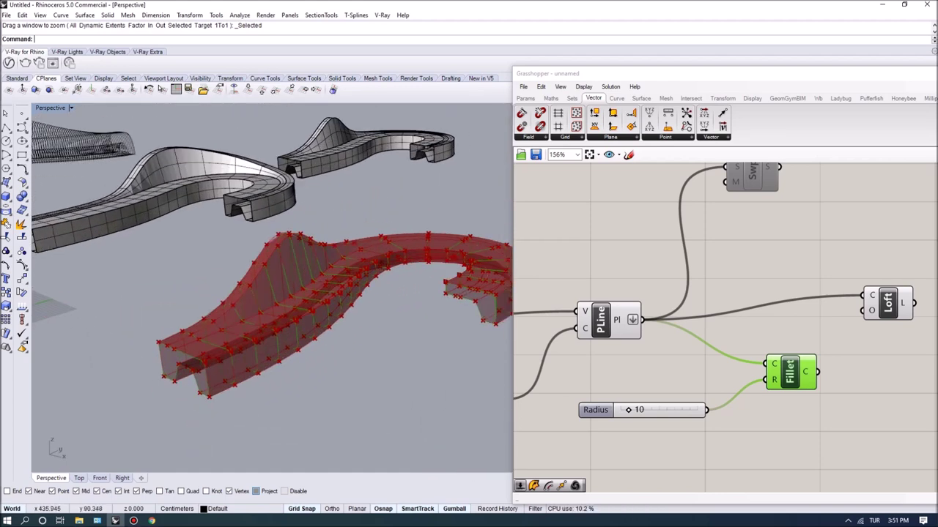
{"action": "scroll", "coordinate": [883, 320], "scroll_direction": "down", "scroll_amount": 6}
{"action": "scroll", "coordinate": [568, 277], "scroll_direction": "up", "scroll_amount": 5}
Feed the Fillet output into Loft's curve input in place of the PolyLine output.
{"action": "right_click_drag", "start_coordinate": [630, 282], "coordinate": [526, 409]}
{"action": "scroll", "coordinate": [656, 278], "scroll_direction": "down", "scroll_amount": 4}
{"action": "right_click_drag", "start_coordinate": [864, 344], "coordinate": [762, 298]}
{"action": "scroll", "coordinate": [895, 351], "scroll_direction": "up", "scroll_amount": 5}
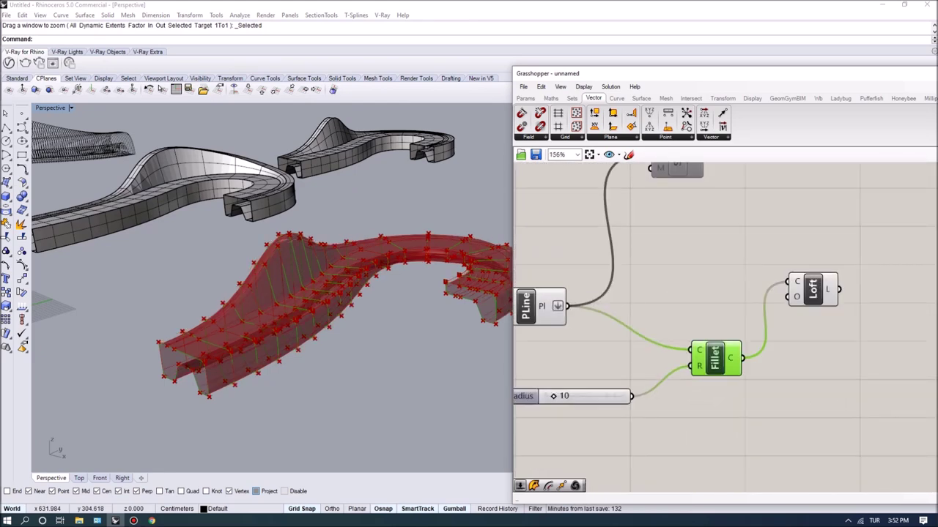
{"action": "left_click", "coordinate": [812, 290]}
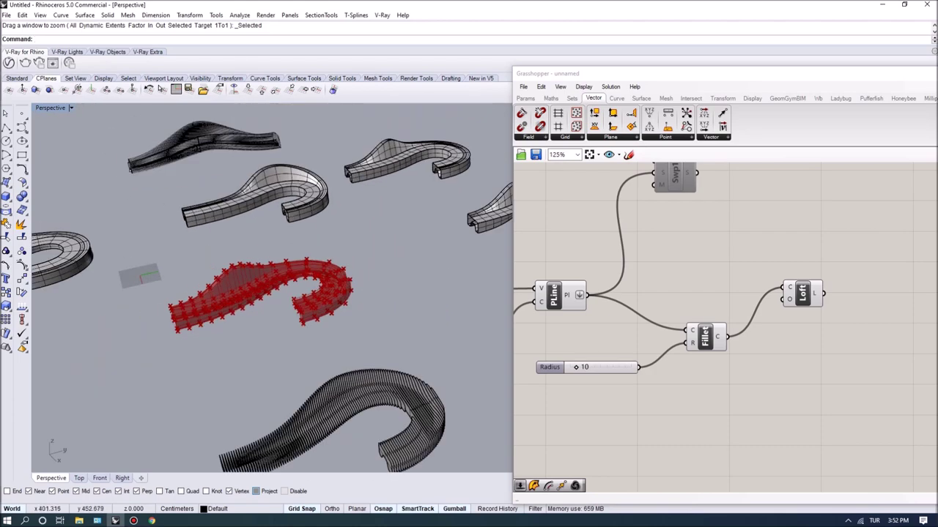
Narrow the Gaussian curve in the bench top's Graph Mapper and shift its peak toward the middle of the range.
{"action": "scroll", "coordinate": [331, 277], "scroll_direction": "up", "scroll_amount": 9}
{"action": "right_click_drag", "start_coordinate": [332, 277], "coordinate": [256, 225]}
{"action": "scroll", "coordinate": [835, 330], "scroll_direction": "down", "scroll_amount": 7}
{"action": "scroll", "coordinate": [557, 302], "scroll_direction": "up", "scroll_amount": 9}
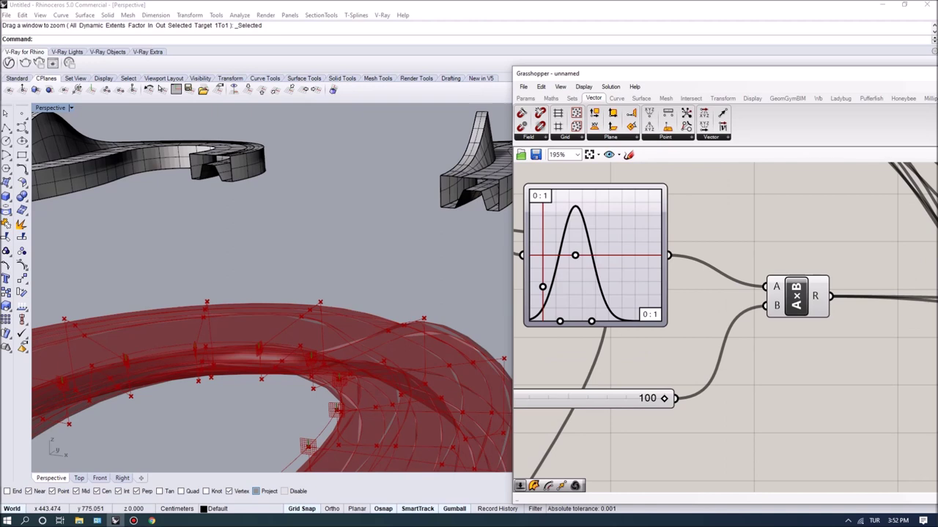
{"action": "left_click_drag", "start_coordinate": [559, 321], "coordinate": [565, 321]}
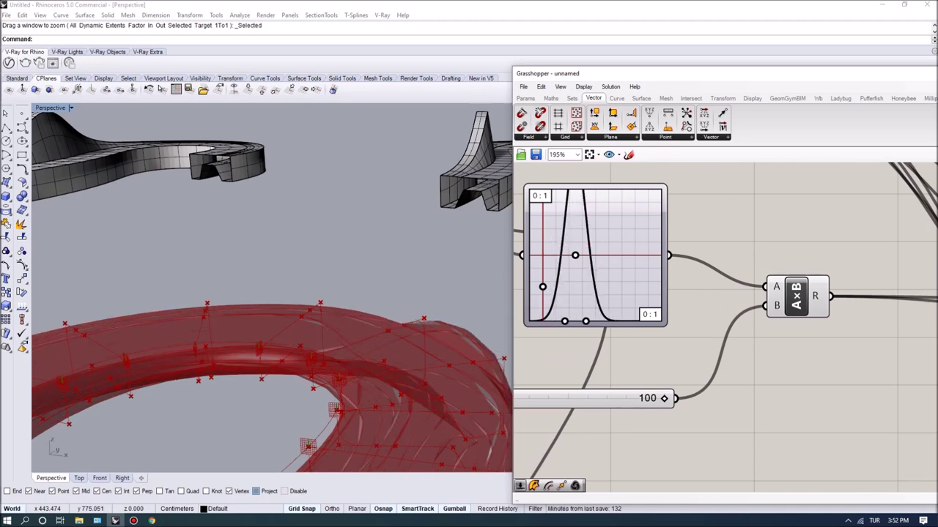
{"action": "left_click_drag", "start_coordinate": [575, 255], "coordinate": [600, 255]}
{"action": "right_click_drag", "start_coordinate": [410, 257], "coordinate": [351, 205]}
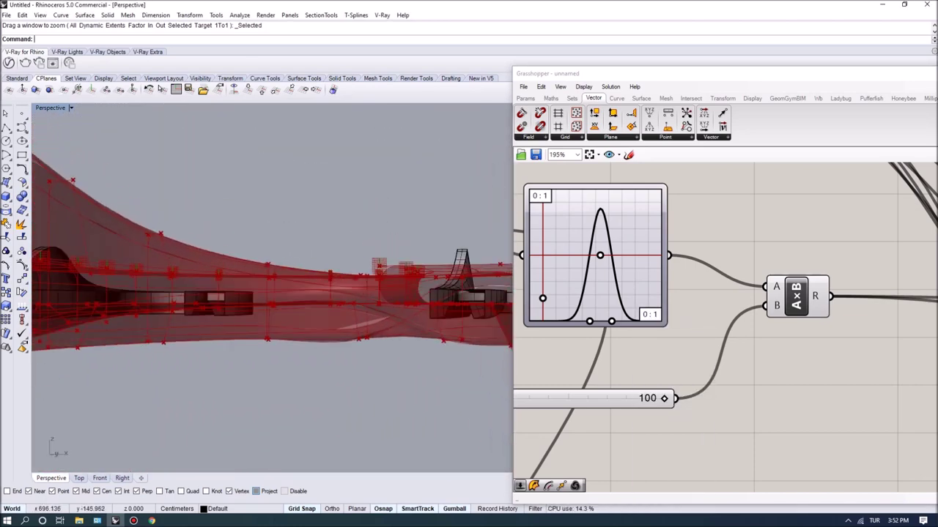
Lower the end point of the Bezier curve in the Graph Mapper that feeds the A-B subtraction.
{"action": "scroll", "coordinate": [718, 265], "scroll_direction": "down", "scroll_amount": 5}
{"action": "right_click_drag", "start_coordinate": [678, 454], "coordinate": [658, 337]}
{"action": "scroll", "coordinate": [657, 337], "scroll_direction": "up", "scroll_amount": 4}
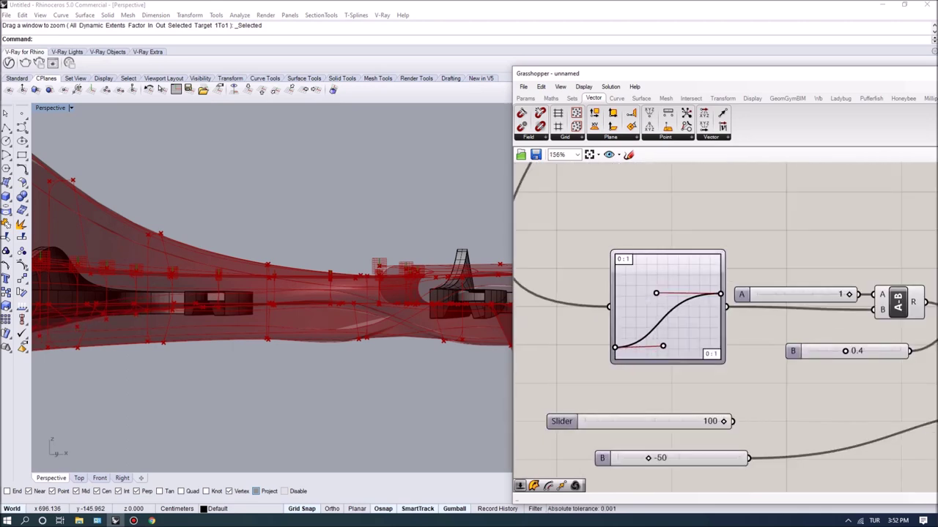
{"action": "left_click_drag", "start_coordinate": [720, 294], "coordinate": [720, 312]}
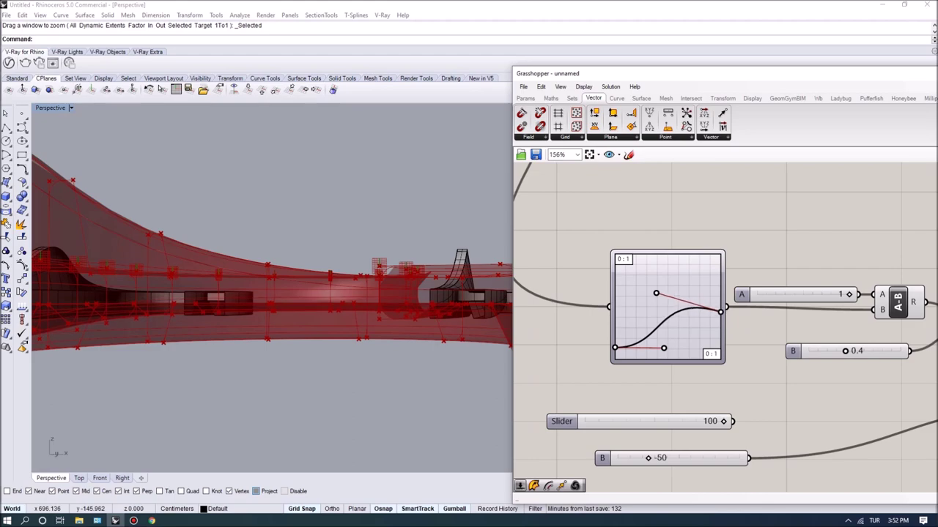
{"action": "right_click_drag", "start_coordinate": [293, 279], "coordinate": [315, 329]}
Bake the Loft result and move the baked bench clear of the parametric one, beside the other variants.
{"action": "scroll", "coordinate": [542, 263], "scroll_direction": "down", "scroll_amount": 6}
{"action": "right_click_drag", "start_coordinate": [842, 285], "coordinate": [618, 354]}
{"action": "scroll", "coordinate": [742, 293], "scroll_direction": "up", "scroll_amount": 6}
{"action": "left_click", "coordinate": [731, 275]}
{"action": "right_click", "coordinate": [730, 276]}
{"action": "left_click", "coordinate": [757, 323]}
{"action": "left_click", "coordinate": [761, 408]}
{"action": "right_click_drag", "start_coordinate": [359, 285], "coordinate": [356, 309]}
{"action": "scroll", "coordinate": [356, 309], "scroll_direction": "down", "scroll_amount": 8}
{"action": "left_click_drag", "start_coordinate": [349, 307], "coordinate": [212, 343]}
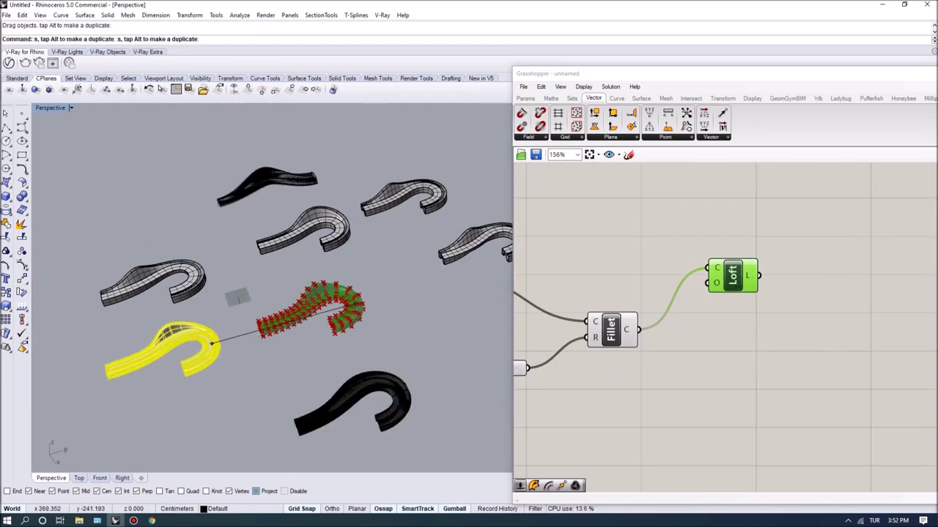
Examine the newly baked bench and the neighbouring variants from several angles and distances.
{"action": "left_click", "coordinate": [170, 366]}
{"action": "scroll", "coordinate": [150, 353], "scroll_direction": "up", "scroll_amount": 8}
{"action": "right_click_drag", "start_coordinate": [158, 354], "coordinate": [253, 344]}
{"action": "scroll", "coordinate": [227, 263], "scroll_direction": "up", "scroll_amount": 10}
{"action": "scroll", "coordinate": [227, 264], "scroll_direction": "down", "scroll_amount": 10}
{"action": "scroll", "coordinate": [209, 311], "scroll_direction": "up", "scroll_amount": 4}
{"action": "scroll", "coordinate": [256, 296], "scroll_direction": "down", "scroll_amount": 5}
{"action": "scroll", "coordinate": [226, 301], "scroll_direction": "up", "scroll_amount": 9}
{"action": "scroll", "coordinate": [307, 330], "scroll_direction": "down", "scroll_amount": 3}
{"action": "scroll", "coordinate": [293, 314], "scroll_direction": "down", "scroll_amount": 5}
{"action": "scroll", "coordinate": [293, 315], "scroll_direction": "up", "scroll_amount": 5}
{"action": "right_click_drag", "start_coordinate": [293, 315], "coordinate": [351, 311]}
{"action": "scroll", "coordinate": [253, 315], "scroll_direction": "down", "scroll_amount": 5}
{"action": "right_click_drag", "start_coordinate": [410, 300], "coordinate": [245, 330], "text": "shift"}
Reposition the Loft component on the canvas beside Fillet, leaving free space after its output.
{"action": "left_click", "coordinate": [638, 260]}
{"action": "scroll", "coordinate": [638, 260], "scroll_direction": "down", "scroll_amount": 5}
{"action": "scroll", "coordinate": [638, 287], "scroll_direction": "up", "scroll_amount": 5}
{"action": "left_click_drag", "start_coordinate": [730, 235], "coordinate": [733, 264]}
{"action": "left_click", "coordinate": [688, 322]}
{"action": "right_click_drag", "start_coordinate": [315, 337], "coordinate": [315, 296]}
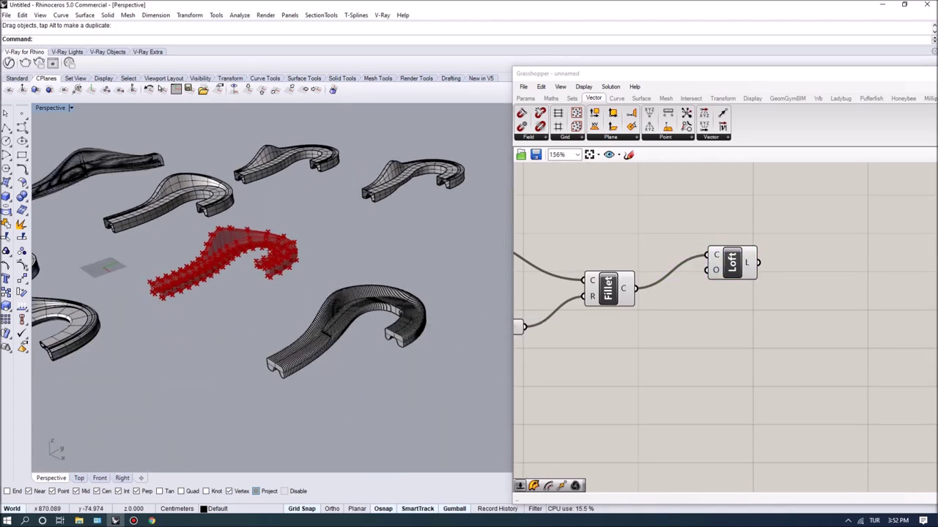
{"action": "right_click_drag", "start_coordinate": [315, 296], "coordinate": [322, 337]}
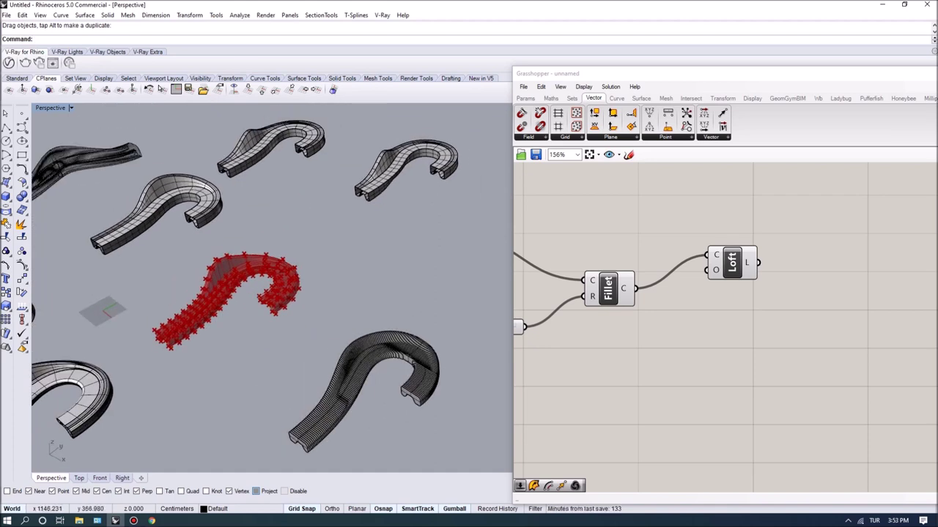
{"action": "right_click_drag", "start_coordinate": [747, 308], "coordinate": [678, 306]}
{"action": "left_click_drag", "start_coordinate": [664, 261], "coordinate": [677, 289]}
Add a Bounding Box component and feed it with the Loft output.
{"action": "double_click", "coordinate": [764, 289]}
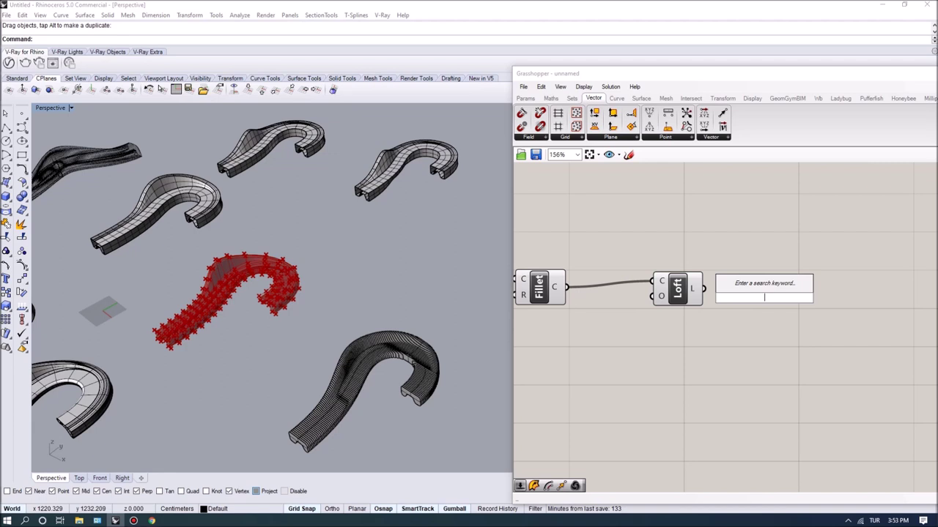
{"action": "type", "text": "boun"}
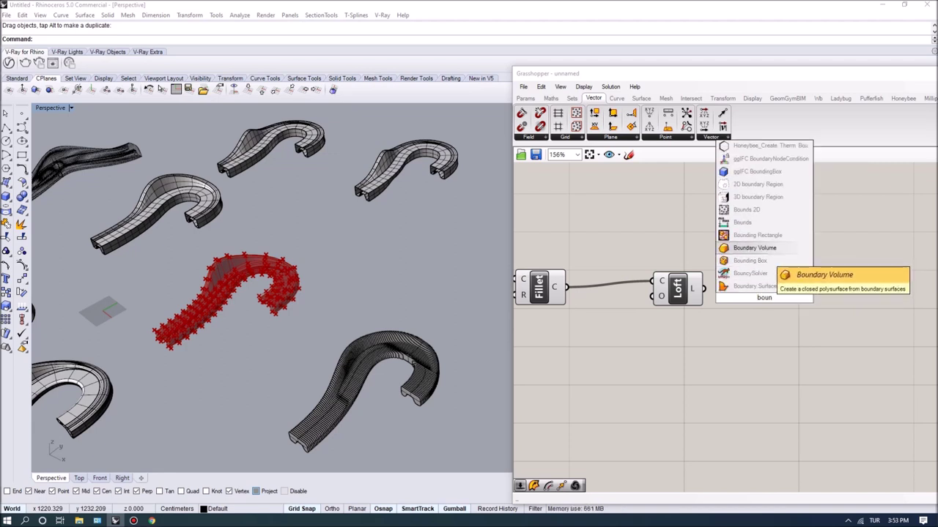
{"action": "left_click", "coordinate": [761, 261]}
{"action": "left_click_drag", "start_coordinate": [764, 296], "coordinate": [800, 291]}
{"action": "left_click", "coordinate": [677, 289]}
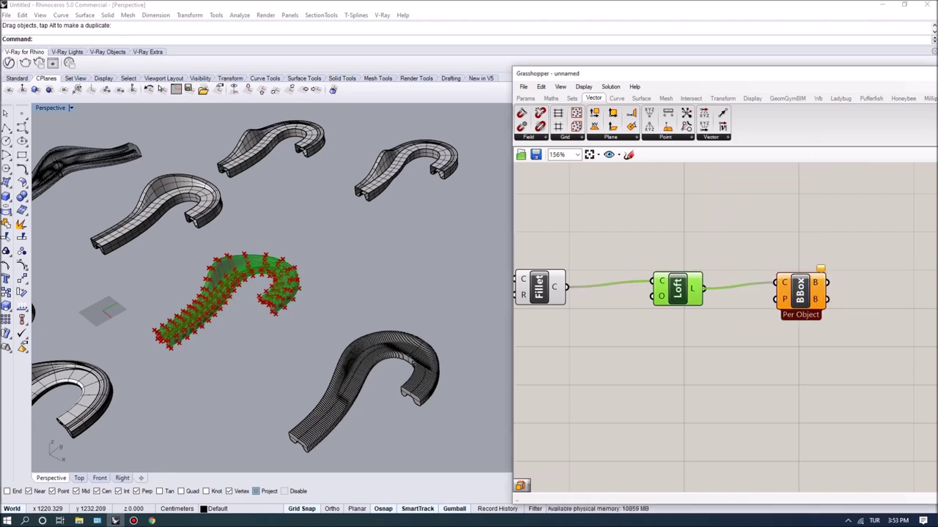
{"action": "left_click", "coordinate": [800, 291]}
{"action": "right_click_drag", "start_coordinate": [351, 242], "coordinate": [359, 315]}
{"action": "left_click", "coordinate": [740, 355]}
Add a Deconstruct Box component and feed it with the box output of the Bounding Box.
{"action": "right_click_drag", "start_coordinate": [755, 355], "coordinate": [618, 350]}
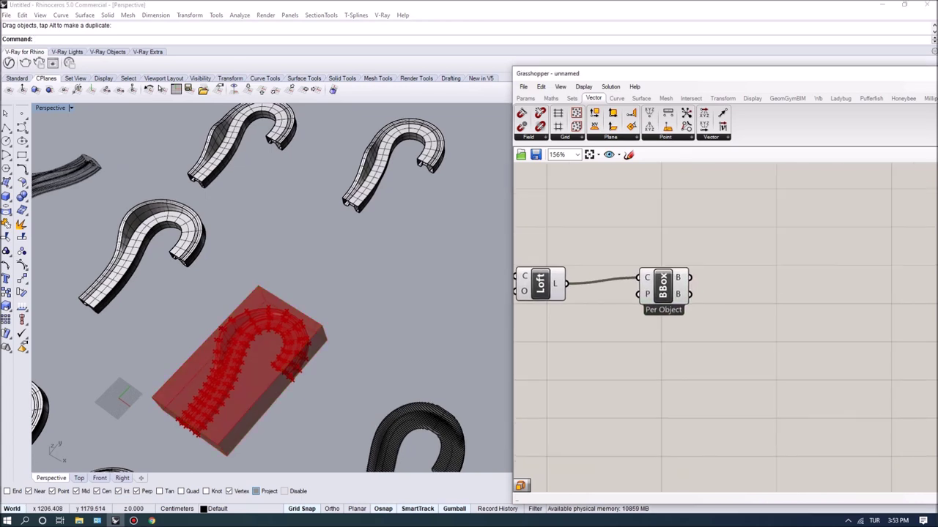
{"action": "double_click", "coordinate": [772, 292]}
{"action": "type", "text": "deconstruct b"}
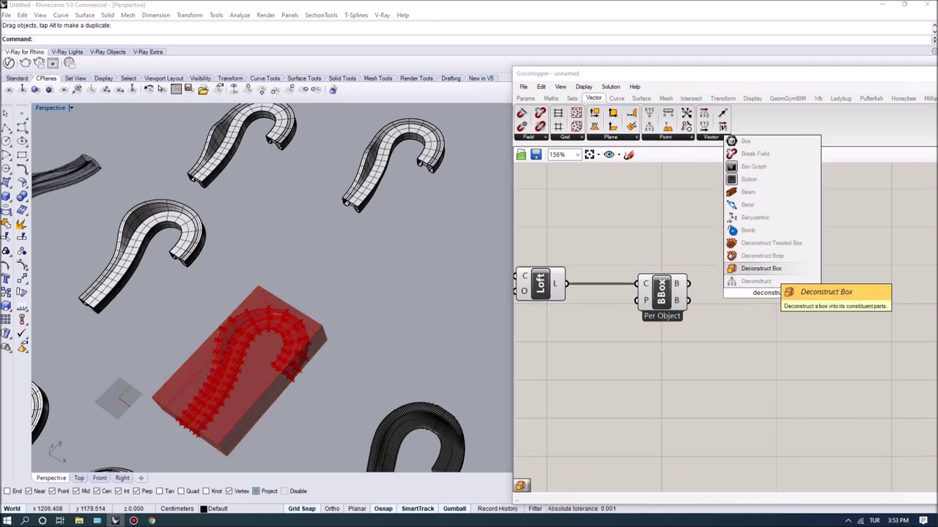
{"action": "left_click", "coordinate": [761, 269]}
{"action": "left_click_drag", "start_coordinate": [770, 292], "coordinate": [753, 287]}
{"action": "right_click_drag", "start_coordinate": [337, 315], "coordinate": [412, 209], "text": "shift"}
{"action": "right_click_drag", "start_coordinate": [743, 290], "coordinate": [692, 289]}
{"action": "scroll", "coordinate": [692, 289], "scroll_direction": "up", "scroll_amount": 2}
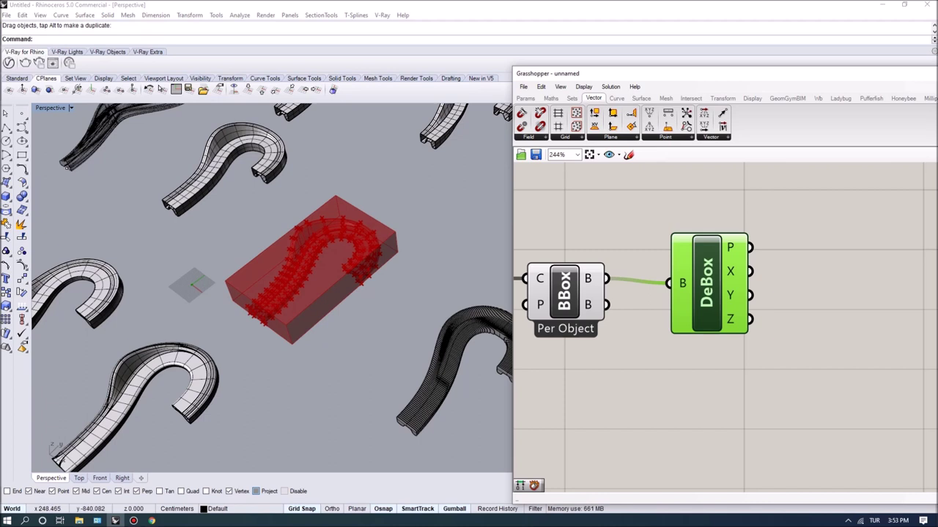
Add a Deconstruct Domain component and connect the deconstructed box's Y dimension to it.
{"action": "right_click_drag", "start_coordinate": [731, 294], "coordinate": [673, 293]}
{"action": "mouse_move", "coordinate": [673, 294]}
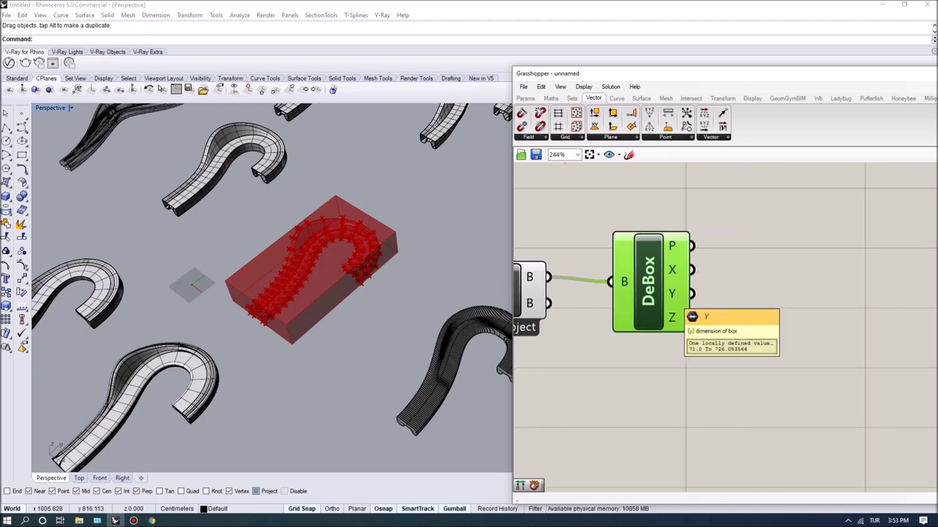
{"action": "double_click", "coordinate": [703, 297]}
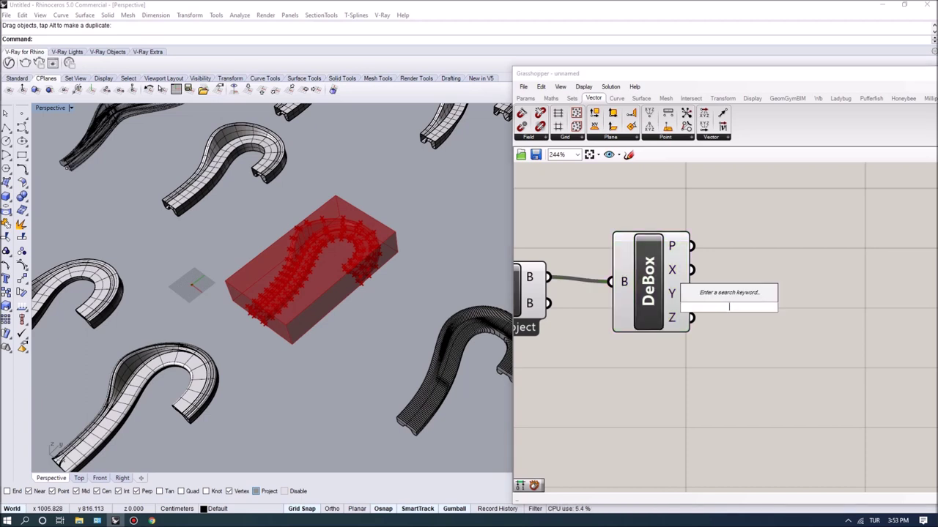
{"action": "type", "text": "deconst"}
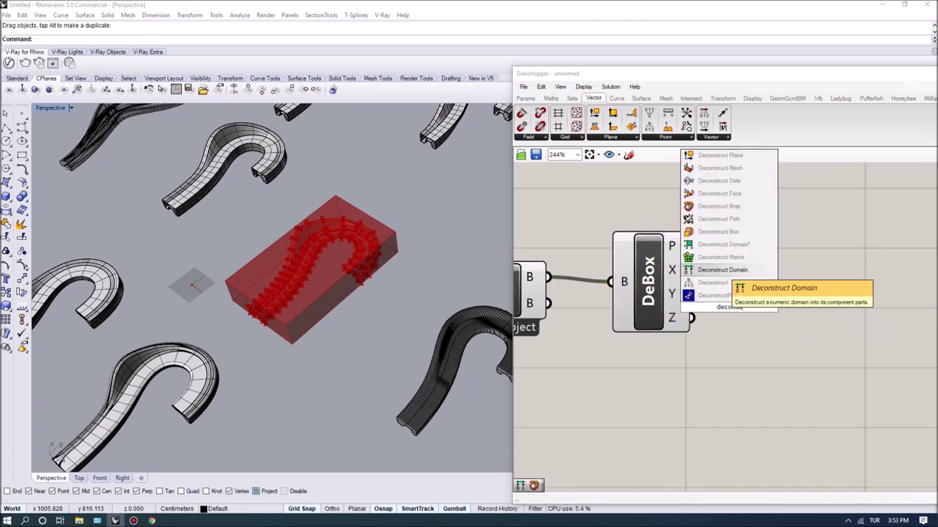
{"action": "left_click", "coordinate": [724, 271]}
{"action": "left_click_drag", "start_coordinate": [724, 274], "coordinate": [758, 266]}
{"action": "left_click_drag", "start_coordinate": [691, 294], "coordinate": [725, 300]}
{"action": "left_click_drag", "start_coordinate": [743, 301], "coordinate": [752, 294]}
{"action": "right_click_drag", "start_coordinate": [842, 353], "coordinate": [677, 335]}
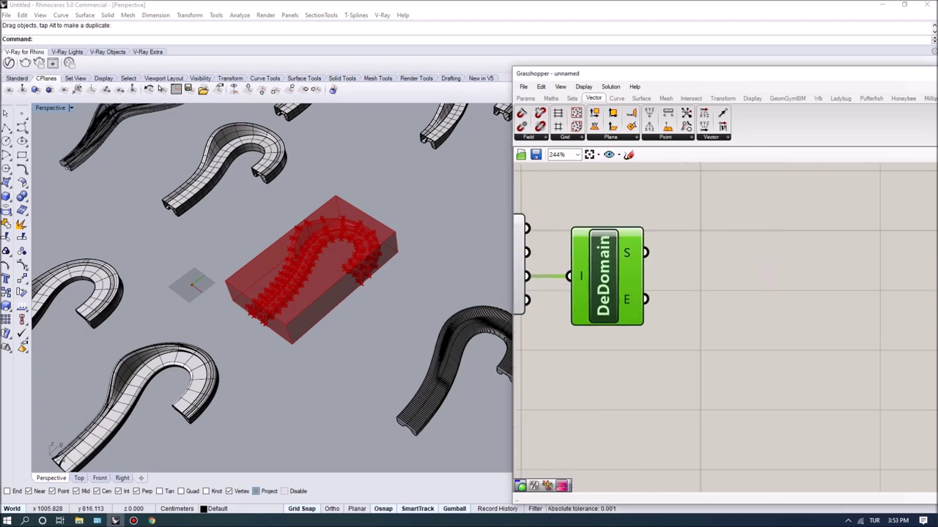
{"action": "mouse_move", "coordinate": [640, 300]}
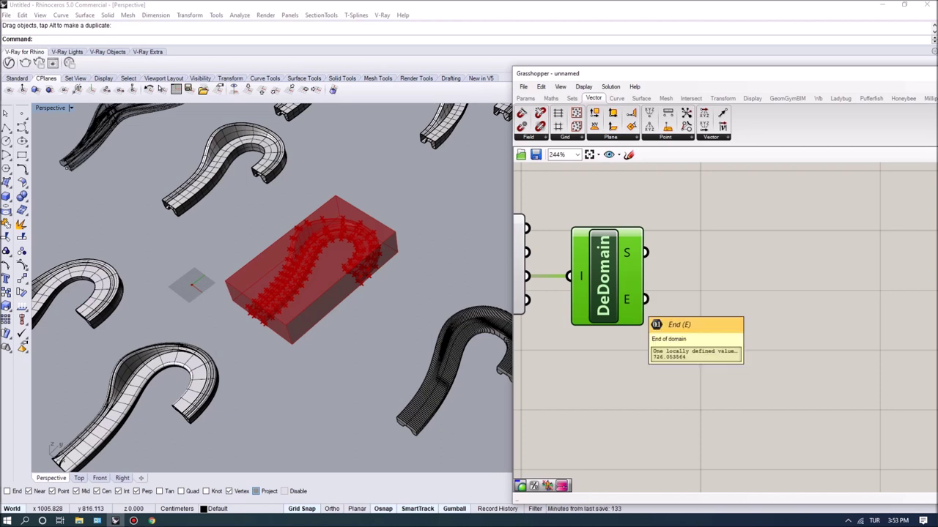
Create two Construct Point components, feeding the domain's start and end values into their respective Y inputs.
{"action": "right_click_drag", "start_coordinate": [696, 307], "coordinate": [657, 350]}
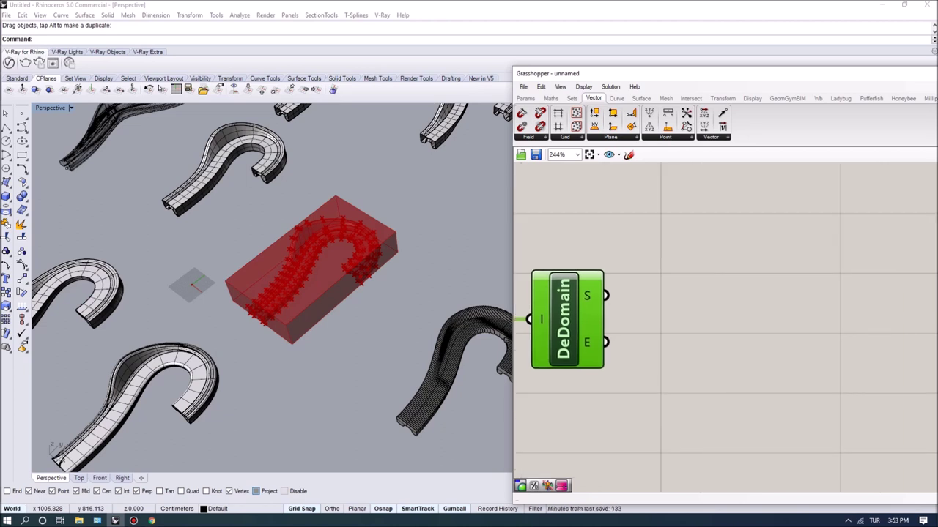
{"action": "double_click", "coordinate": [704, 293]}
{"action": "type", "text": "xyz"}
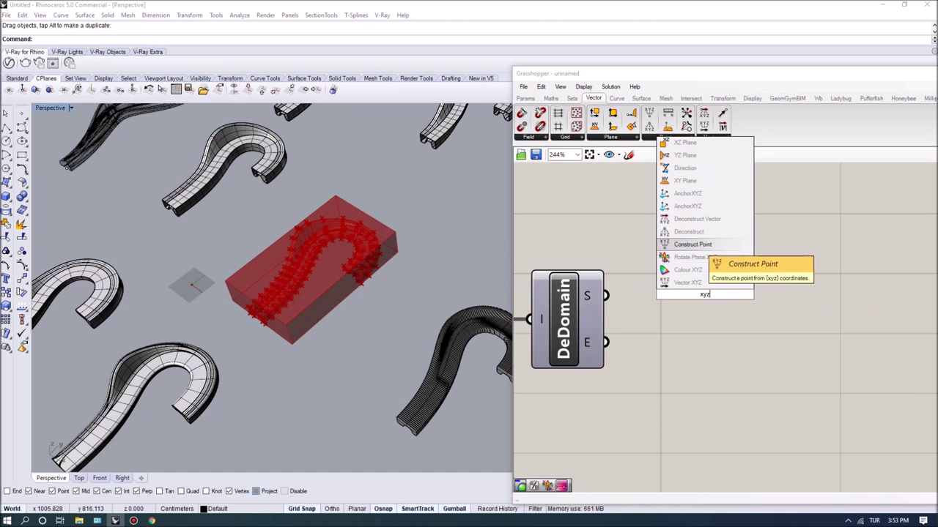
{"action": "left_click", "coordinate": [692, 244]}
{"action": "left_click", "coordinate": [567, 320]}
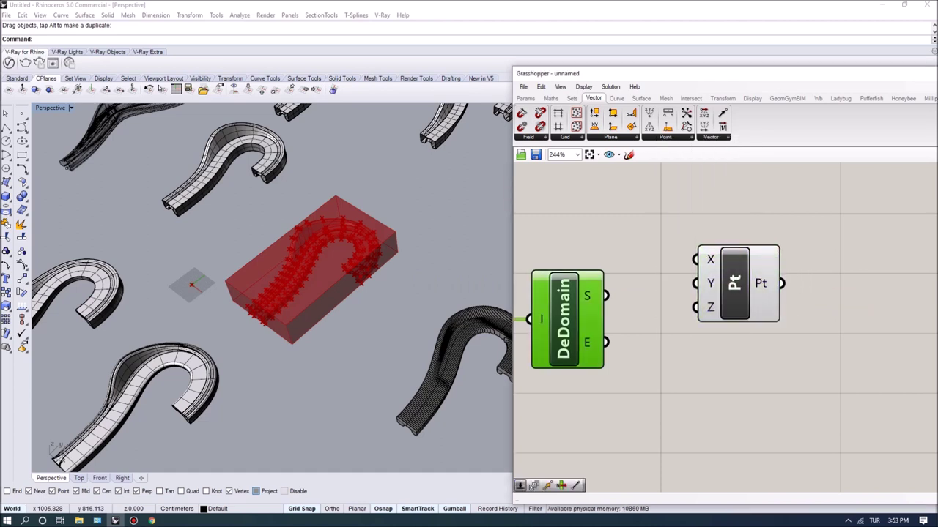
{"action": "left_click_drag", "start_coordinate": [734, 284], "coordinate": [754, 366]}
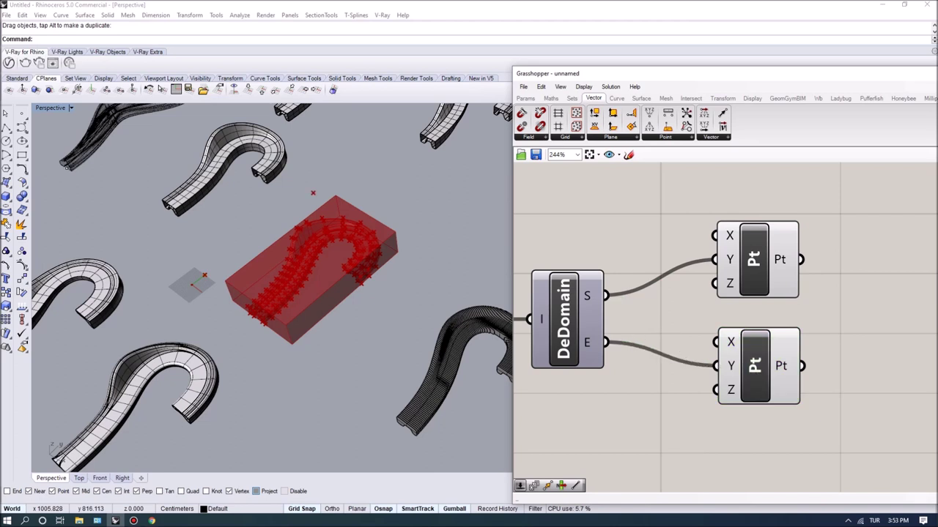
Add a Line component and connect the two constructed points to its A and B inputs.
{"action": "scroll", "coordinate": [567, 304], "scroll_direction": "down", "scroll_amount": 2}
{"action": "double_click", "coordinate": [788, 304]}
{"action": "type", "text": "li"}
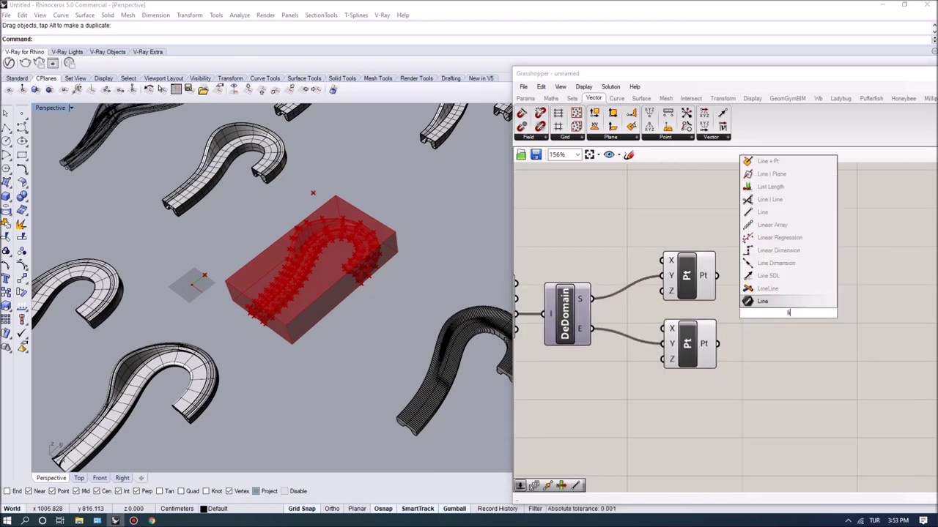
{"action": "left_click", "coordinate": [762, 301]}
{"action": "left_click_drag", "start_coordinate": [718, 276], "coordinate": [790, 303]}
{"action": "right_click_drag", "start_coordinate": [286, 227], "coordinate": [326, 275]}
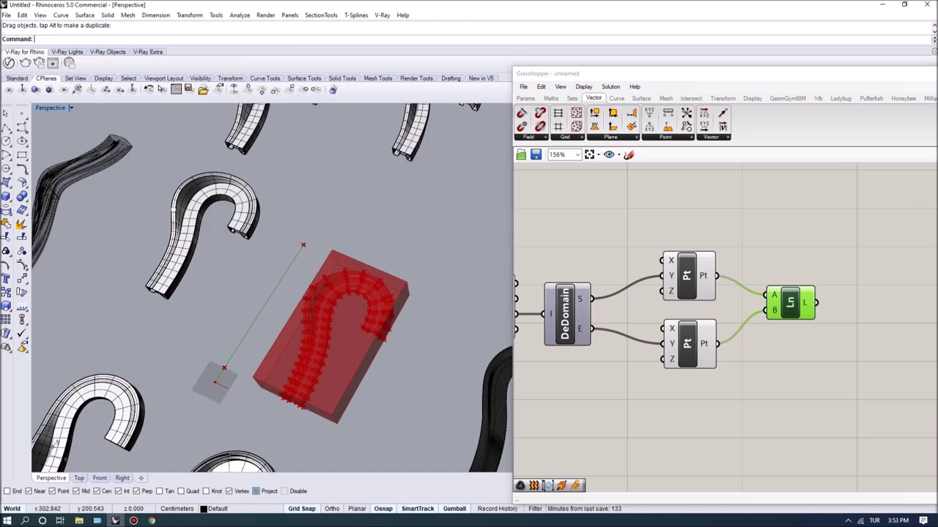
{"action": "right_click_drag", "start_coordinate": [315, 315], "coordinate": [282, 275]}
{"action": "scroll", "coordinate": [307, 301], "scroll_direction": "up", "scroll_amount": 4}
Turn off the preview of the Bounding Box, Deconstruct Box, Deconstruct Domain and both point components.
{"action": "left_click", "coordinate": [685, 238]}
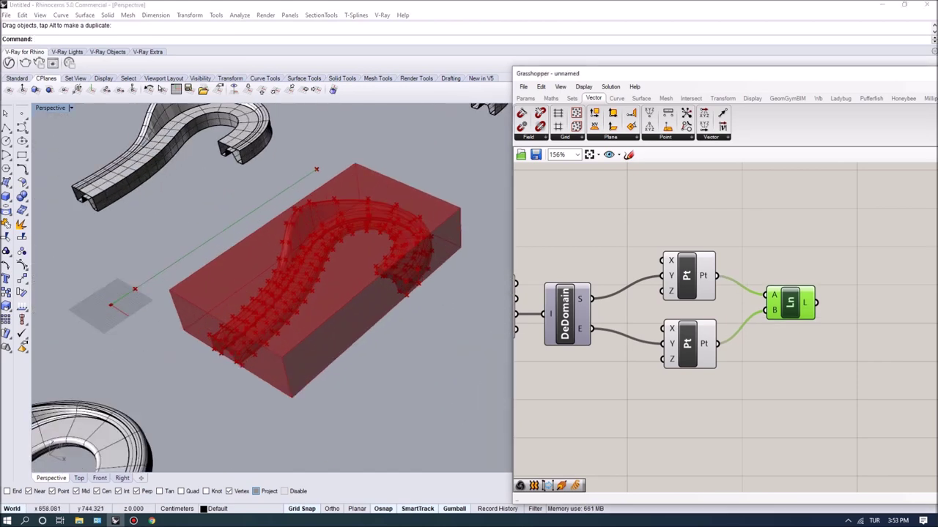
{"action": "scroll", "coordinate": [693, 269], "scroll_direction": "down", "scroll_amount": 4}
{"action": "scroll", "coordinate": [518, 257], "scroll_direction": "up", "scroll_amount": 2}
{"action": "left_click_drag", "start_coordinate": [576, 258], "coordinate": [810, 379]}
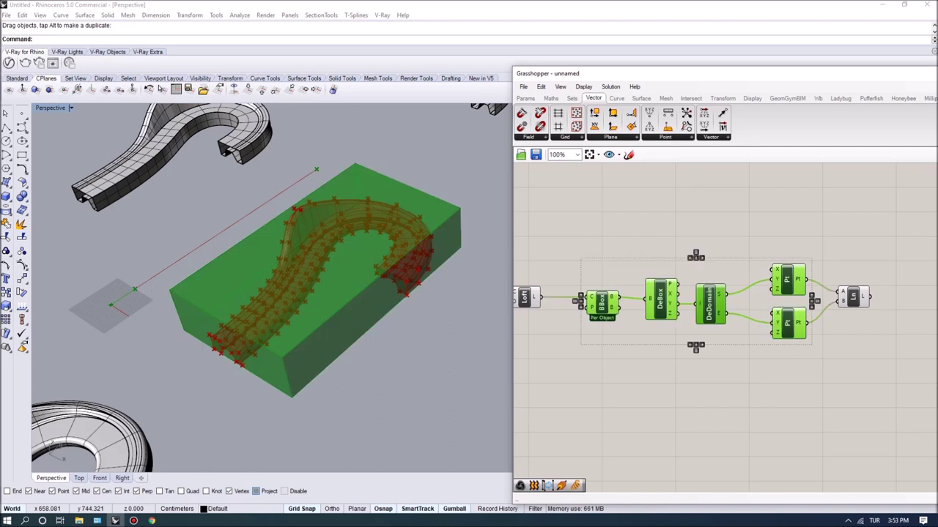
{"action": "left_click", "coordinate": [583, 86]}
{"action": "left_click", "coordinate": [631, 245]}
{"action": "left_click", "coordinate": [901, 395]}
Add a Perp Frames component and connect the line to its curve input.
{"action": "scroll", "coordinate": [901, 396], "scroll_direction": "up", "scroll_amount": 2}
{"action": "left_click", "coordinate": [738, 290]}
{"action": "right_click_drag", "start_coordinate": [833, 299], "coordinate": [749, 296]}
{"action": "double_click", "coordinate": [750, 295]}
{"action": "type", "text": "p"}
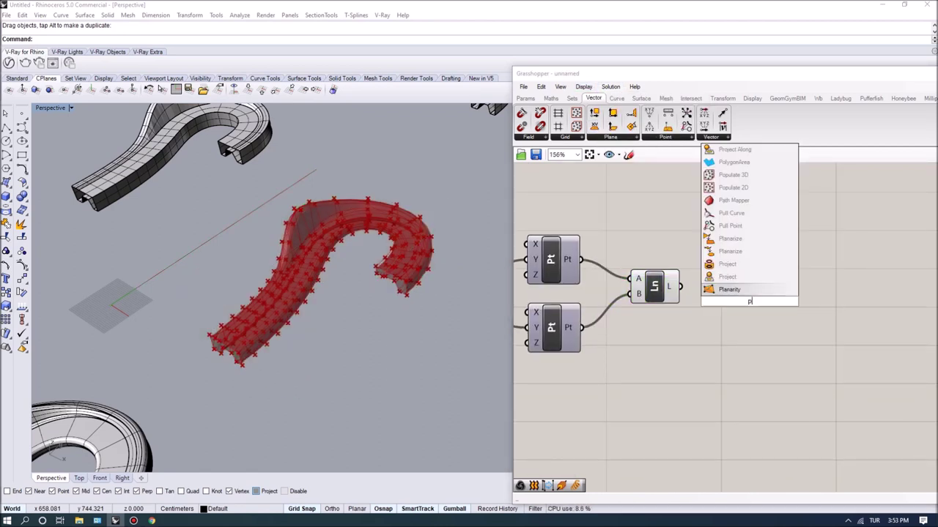
{"action": "left_click", "coordinate": [749, 264]}
{"action": "left_click_drag", "start_coordinate": [750, 292], "coordinate": [815, 312]}
Add a number slider set to 100 and use it as the frame count of Perp Frames.
{"action": "double_click", "coordinate": [684, 341]}
{"action": "type", "text": "1"}
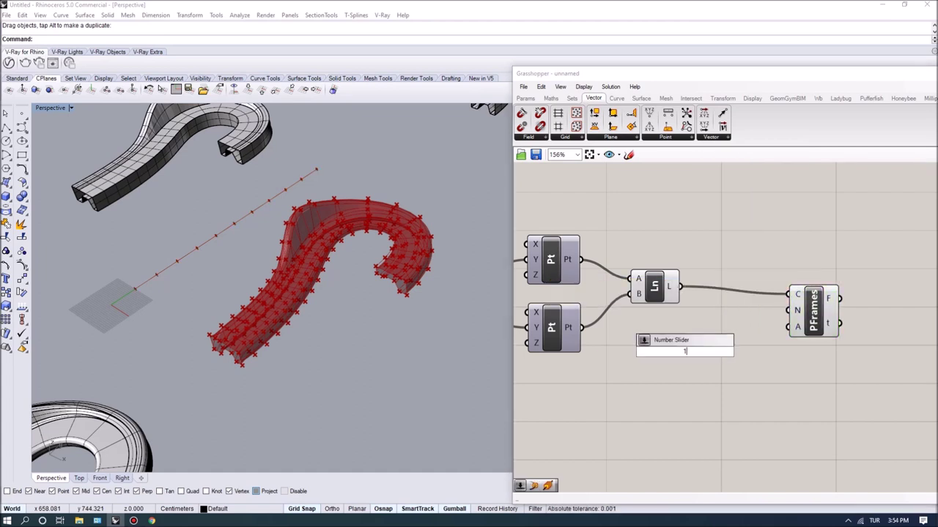
{"action": "type", "text": "00"}
{"action": "key", "text": "Return"}
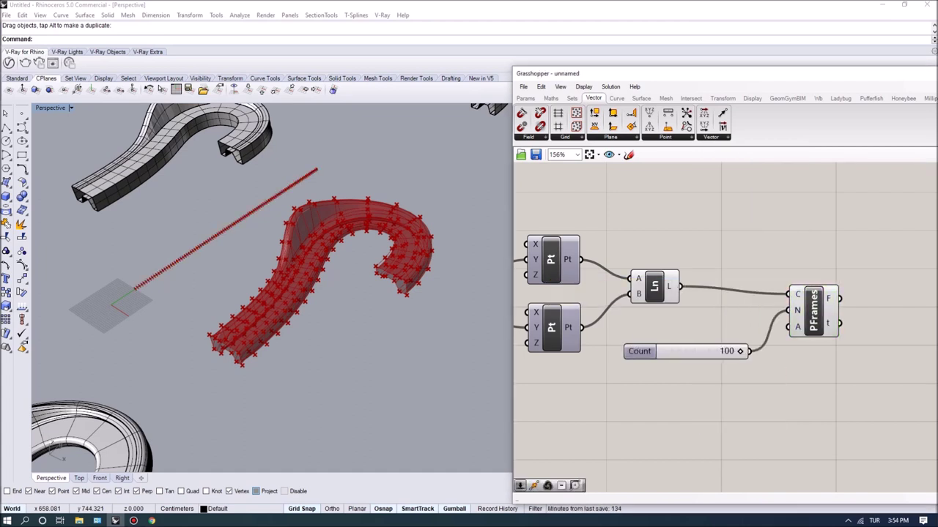
{"action": "left_click", "coordinate": [813, 311]}
{"action": "right_click_drag", "start_coordinate": [198, 260], "coordinate": [227, 262]}
{"action": "scroll", "coordinate": [176, 260], "scroll_direction": "up", "scroll_amount": 5}
{"action": "scroll", "coordinate": [176, 260], "scroll_direction": "down", "scroll_amount": 5}
{"action": "left_click", "coordinate": [777, 399]}
Place a Brep | Plane intersection component after Perp Frames.
{"action": "scroll", "coordinate": [817, 258], "scroll_direction": "down", "scroll_amount": 2}
{"action": "right_click_drag", "start_coordinate": [820, 257], "coordinate": [773, 316]}
{"action": "scroll", "coordinate": [773, 316], "scroll_direction": "up", "scroll_amount": 1}
{"action": "double_click", "coordinate": [791, 307]}
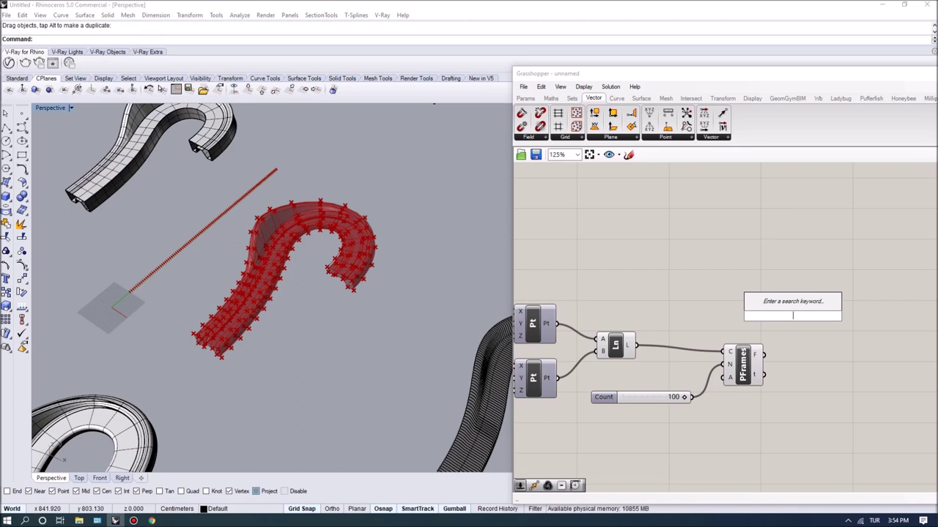
{"action": "left_click", "coordinate": [722, 113]}
{"action": "left_click", "coordinate": [690, 98]}
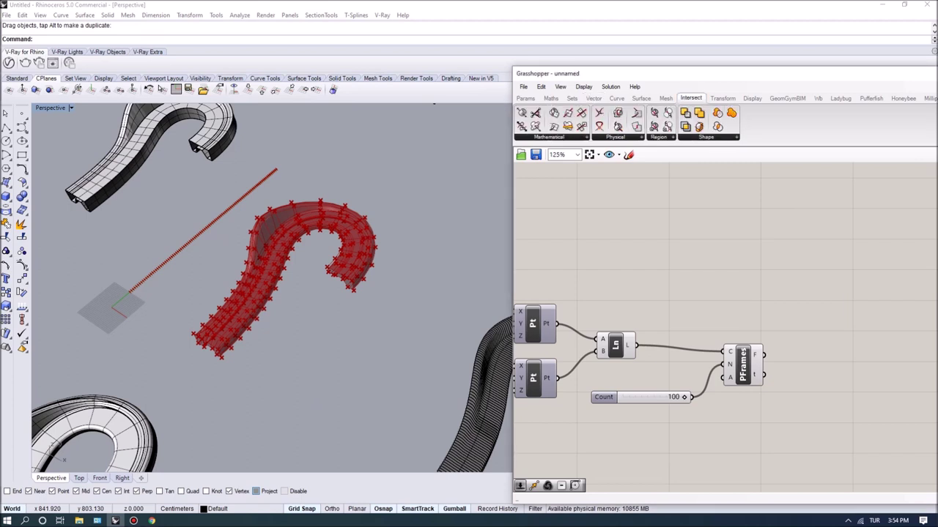
{"action": "left_click", "coordinate": [615, 137]}
{"action": "left_click", "coordinate": [551, 137]}
Connect Loft to the Brep input of the section component and the Perp Frames output to its plane input.
{"action": "scroll", "coordinate": [768, 265], "scroll_direction": "down", "scroll_amount": 3}
{"action": "right_click_drag", "start_coordinate": [739, 271], "coordinate": [866, 283]}
{"action": "left_click", "coordinate": [605, 318]}
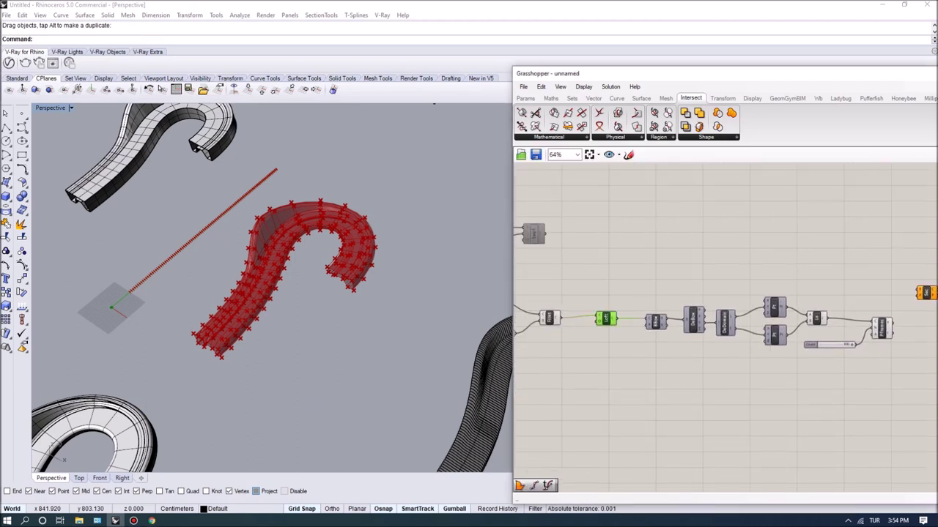
{"action": "scroll", "coordinate": [725, 330], "scroll_direction": "up", "scroll_amount": 4}
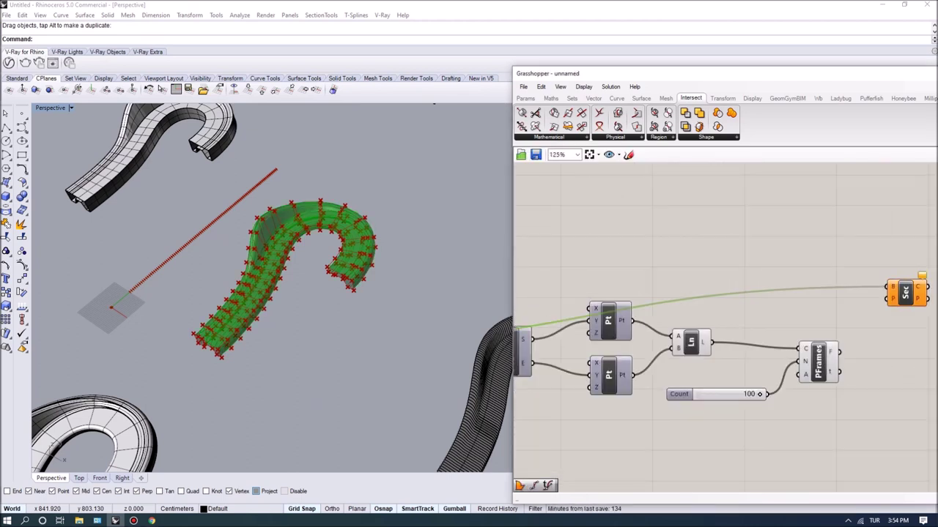
{"action": "right_click_drag", "start_coordinate": [876, 301], "coordinate": [784, 285]}
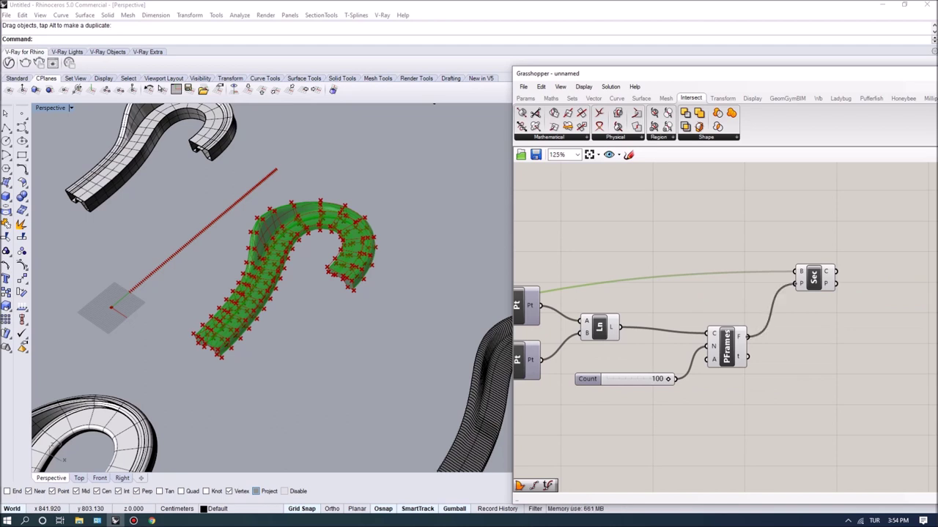
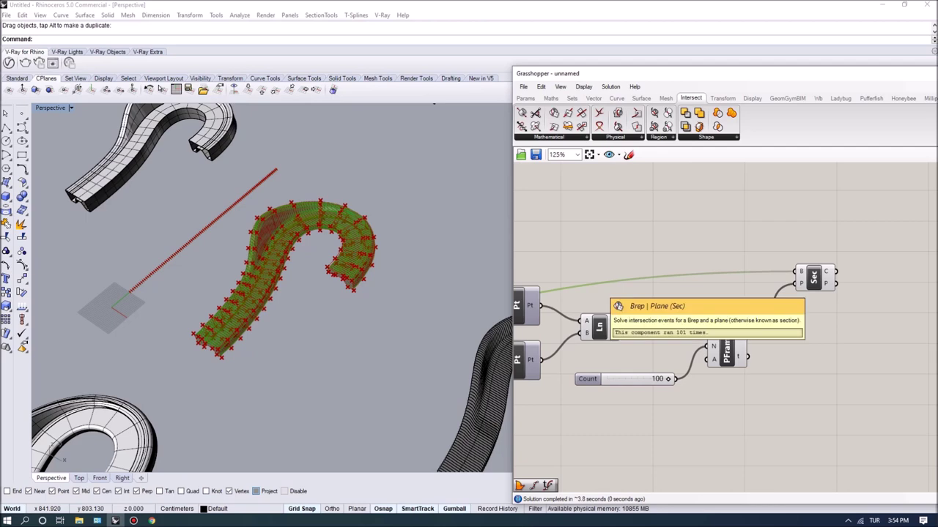
Examine the section curves cut across the bench from different angles and distances.
{"action": "left_click", "coordinate": [814, 278]}
{"action": "right_click_drag", "start_coordinate": [320, 249], "coordinate": [300, 222]}
{"action": "scroll", "coordinate": [337, 279], "scroll_direction": "down", "scroll_amount": 4}
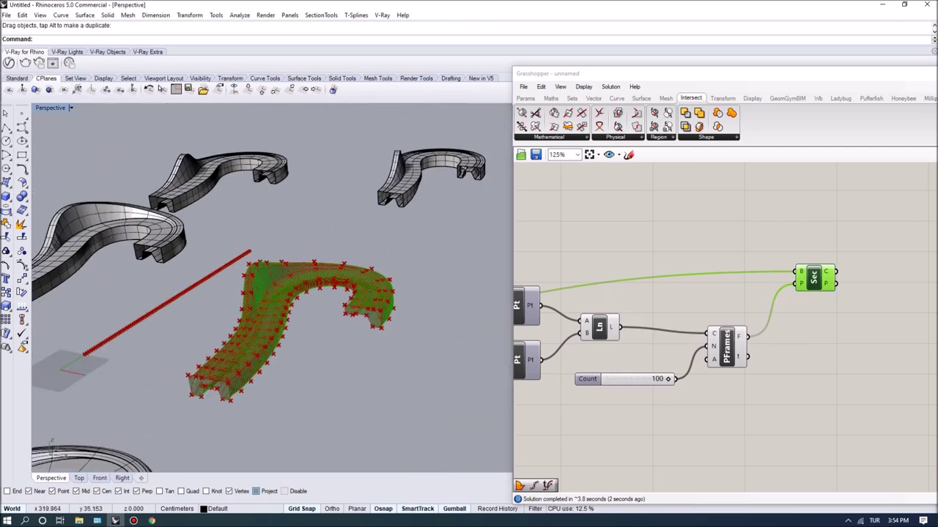
{"action": "scroll", "coordinate": [185, 388], "scroll_direction": "up", "scroll_amount": 5}
{"action": "scroll", "coordinate": [182, 383], "scroll_direction": "down", "scroll_amount": 5}
{"action": "scroll", "coordinate": [311, 315], "scroll_direction": "up", "scroll_amount": 4}
{"action": "mouse_move", "coordinate": [300, 282]}
{"action": "right_mouse_down"}
{"action": "mouse_move", "coordinate": [312, 315]}
{"action": "mouse_move", "coordinate": [310, 289]}
{"action": "right_mouse_up"}
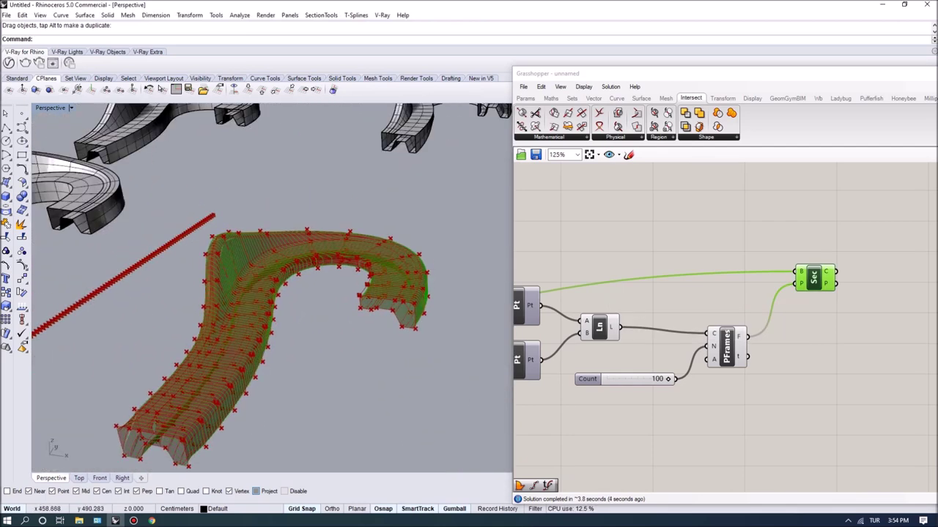
Turn off the preview of the upstream components so only the section curves stay displayed.
{"action": "left_click", "coordinate": [697, 252]}
{"action": "scroll", "coordinate": [699, 258], "scroll_direction": "down", "scroll_amount": 5}
{"action": "right_click_drag", "start_coordinate": [699, 258], "coordinate": [768, 263]}
{"action": "left_click_drag", "start_coordinate": [787, 327], "coordinate": [514, 260]}
{"action": "left_click", "coordinate": [610, 87]}
{"action": "left_click", "coordinate": [634, 231]}
{"action": "left_click", "coordinate": [616, 238]}
{"action": "right_click_drag", "start_coordinate": [333, 311], "coordinate": [293, 310]}
{"action": "right_click_drag", "start_coordinate": [608, 337], "coordinate": [697, 339]}
{"action": "scroll", "coordinate": [820, 232], "scroll_direction": "down", "scroll_amount": 4}
{"action": "left_click_drag", "start_coordinate": [765, 334], "coordinate": [574, 188]}
{"action": "left_click", "coordinate": [610, 86]}
{"action": "left_click", "coordinate": [633, 230]}
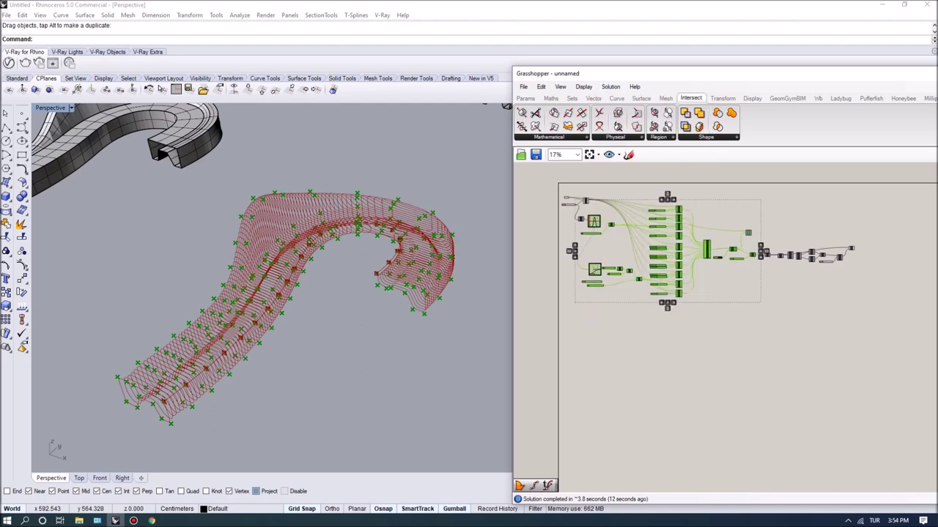
{"action": "left_click", "coordinate": [621, 245]}
Place a Boundary Surfaces component after the section component and connect the section curves to its edge input.
{"action": "right_click_drag", "start_coordinate": [330, 315], "coordinate": [307, 319]}
{"action": "right_click_drag", "start_coordinate": [689, 333], "coordinate": [611, 340]}
{"action": "scroll", "coordinate": [705, 268], "scroll_direction": "up", "scroll_amount": 8}
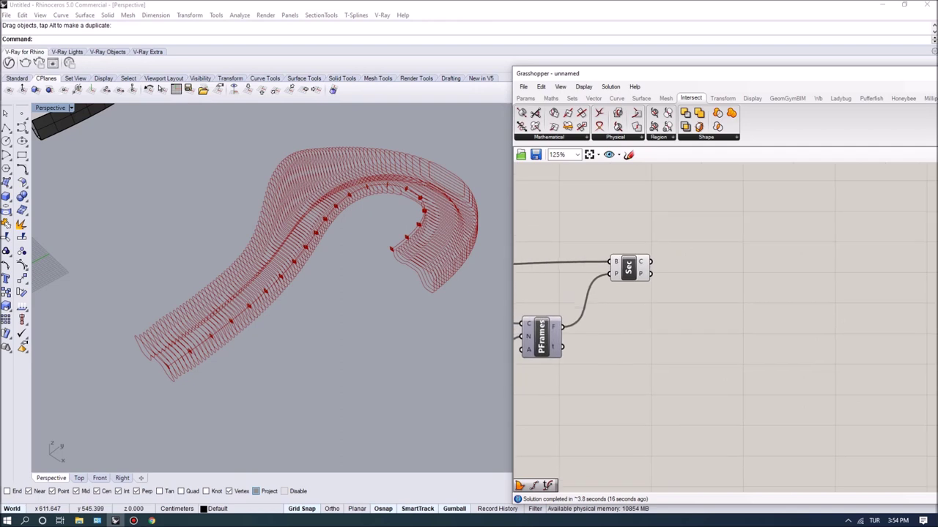
{"action": "double_click", "coordinate": [705, 268]}
{"action": "type", "text": "boun"}
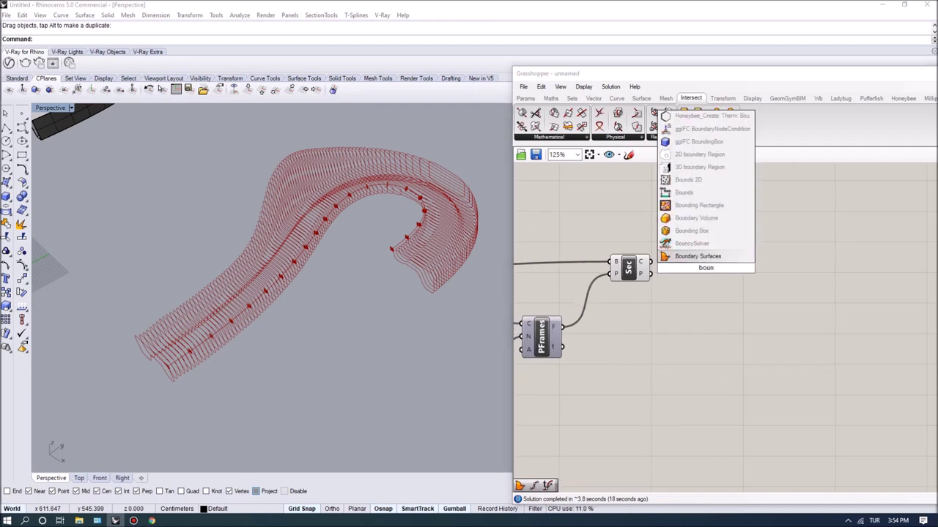
{"action": "key", "text": "Return"}
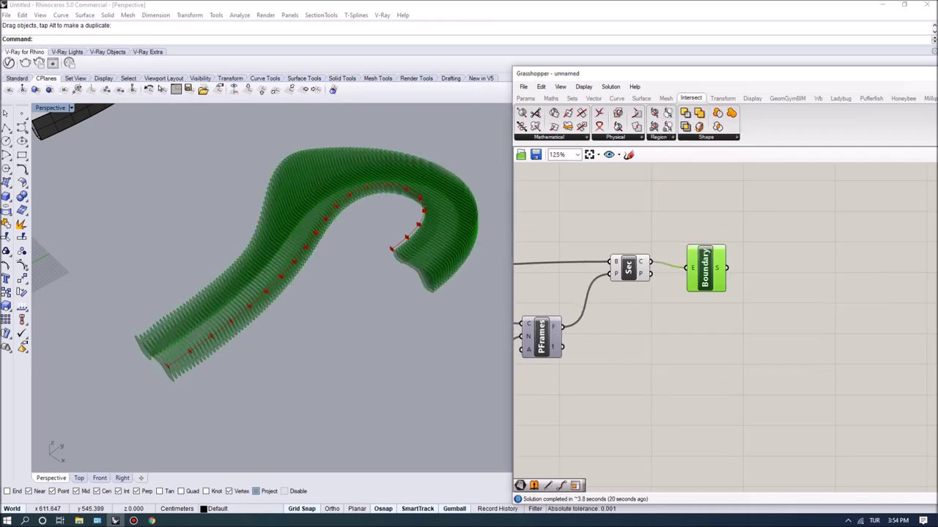
Place an Extrude component after Boundary Surfaces.
{"action": "right_click_drag", "start_coordinate": [796, 258], "coordinate": [758, 266]}
{"action": "double_click", "coordinate": [758, 266]}
{"action": "type", "text": "extru"}
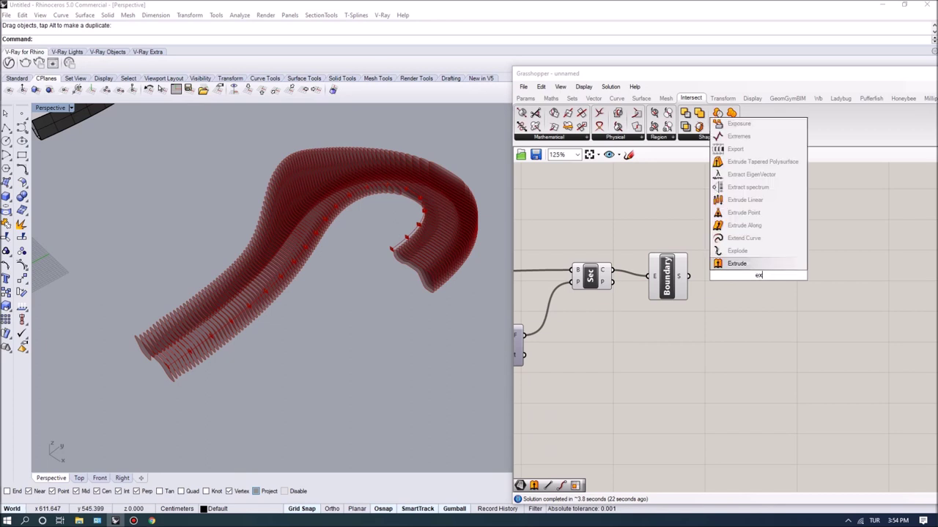
{"action": "left_click", "coordinate": [736, 238]}
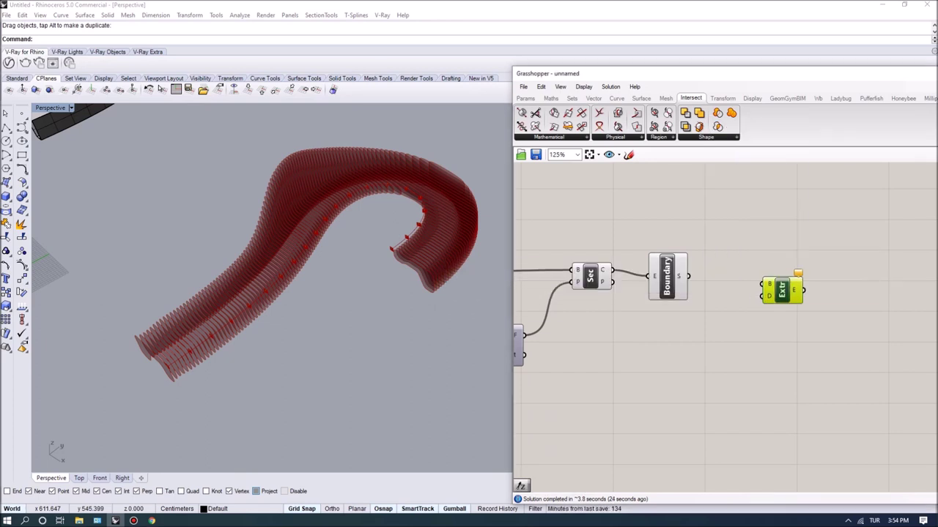
Extrude the boundary surfaces along a Unit Y vector whose factor is a number slider set to 2.
{"action": "double_click", "coordinate": [683, 356]}
{"action": "type", "text": "y"}
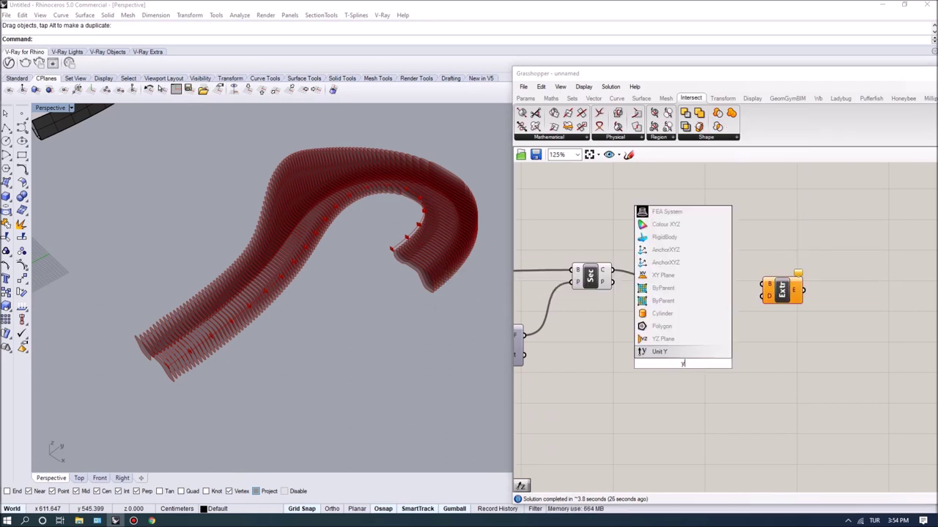
{"action": "key", "text": "Return"}
{"action": "left_click_drag", "start_coordinate": [699, 364], "coordinate": [725, 362]}
{"action": "double_click", "coordinate": [630, 348]}
{"action": "type", "text": "2"}
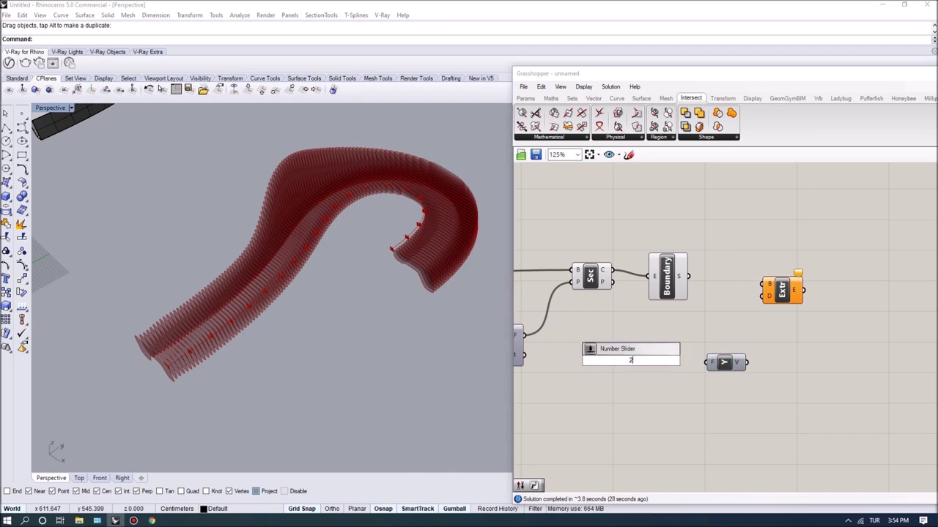
{"action": "key", "text": "Return"}
{"action": "left_click_drag", "start_coordinate": [593, 361], "coordinate": [592, 368]}
{"action": "left_click_drag", "start_coordinate": [723, 362], "coordinate": [764, 296]}
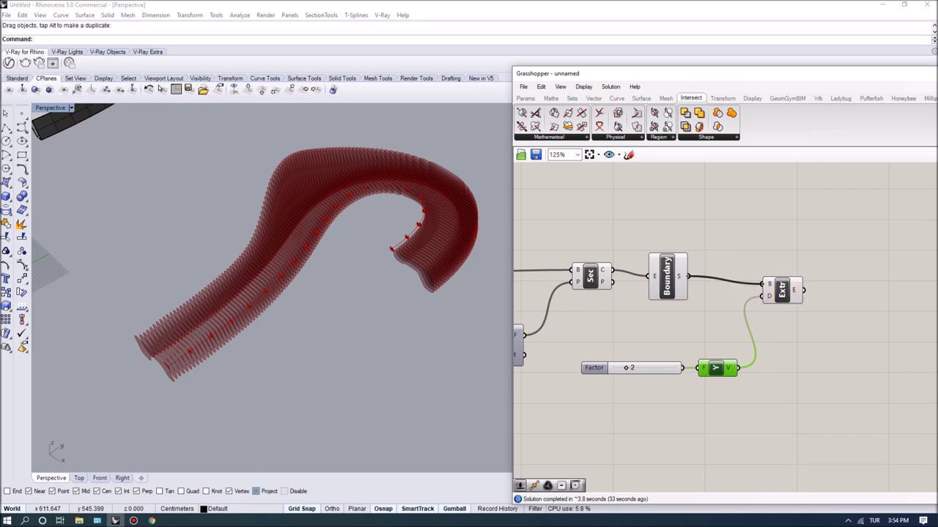
Bake the extruded bench slats from the Extrude component.
{"action": "left_click", "coordinate": [782, 291]}
{"action": "scroll", "coordinate": [352, 329], "scroll_direction": "down", "scroll_amount": 4}
{"action": "right_click_drag", "start_coordinate": [308, 286], "coordinate": [329, 293]}
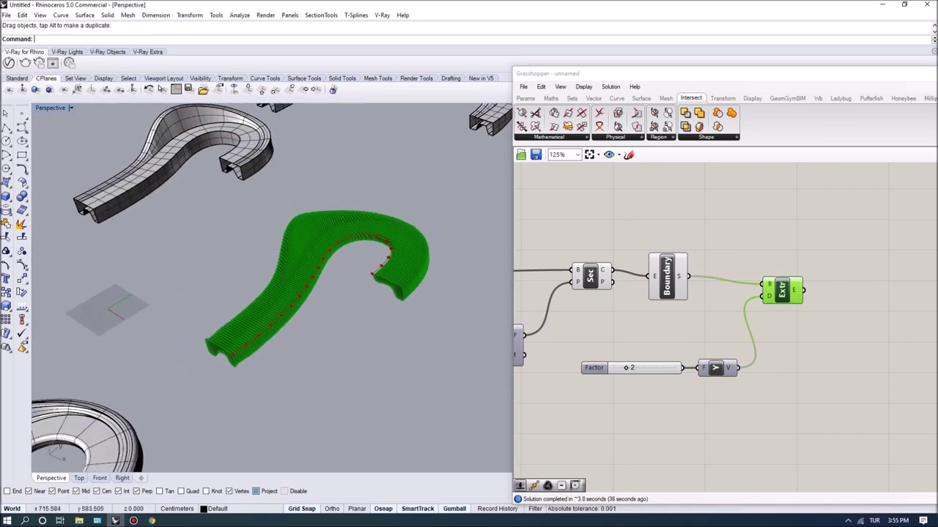
{"action": "right_click", "coordinate": [781, 293]}
{"action": "left_click", "coordinate": [805, 341]}
{"action": "left_click", "coordinate": [803, 430]}
Select the baked slats and move them along X past the neighbouring baked bench.
{"action": "scroll", "coordinate": [396, 288], "scroll_direction": "down", "scroll_amount": 6}
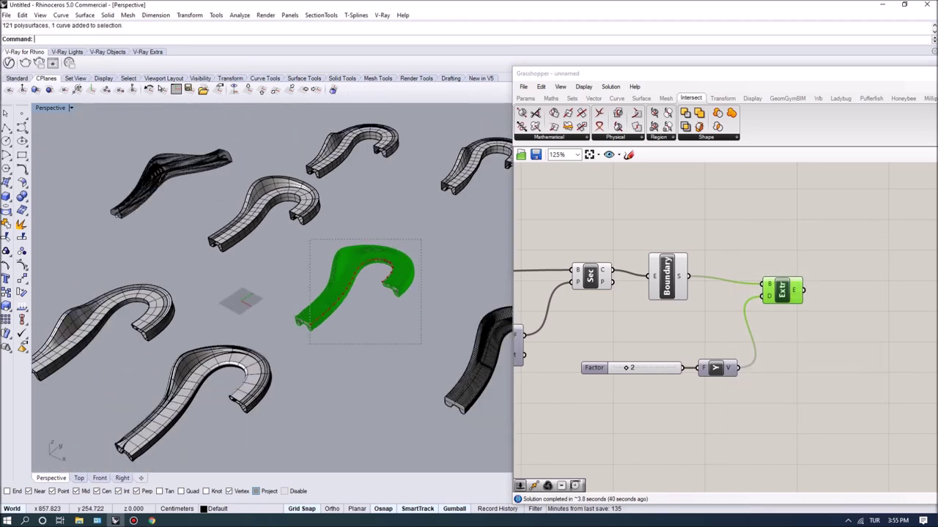
{"action": "scroll", "coordinate": [310, 240], "scroll_direction": "down", "scroll_amount": 7}
{"action": "left_click_drag", "start_coordinate": [353, 277], "coordinate": [471, 334]}
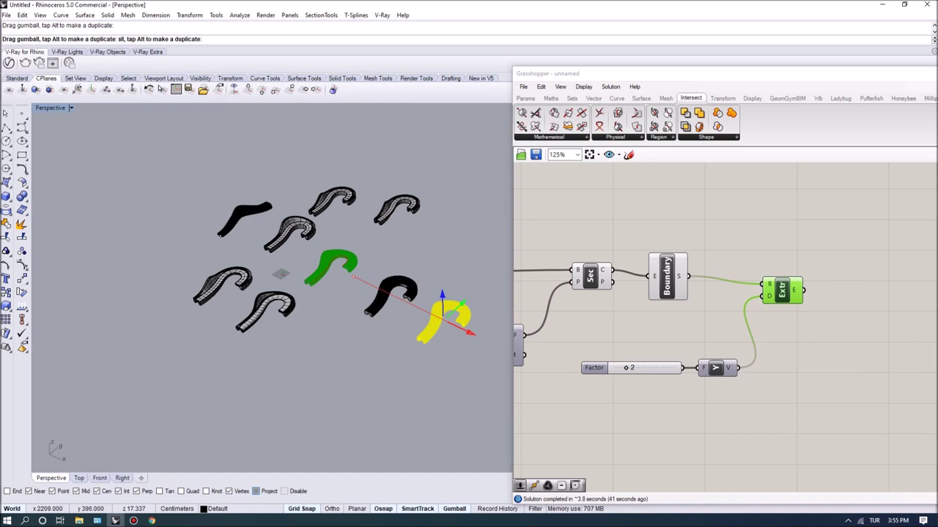
{"action": "left_click_drag", "start_coordinate": [463, 328], "coordinate": [463, 328]}
Select the guide curve that moved with the slats and move it back along X to its original place.
{"action": "left_click", "coordinate": [430, 335]}
{"action": "left_click", "coordinate": [430, 337]}
{"action": "scroll", "coordinate": [429, 335], "scroll_direction": "up", "scroll_amount": 11}
{"action": "left_click", "coordinate": [424, 329]}
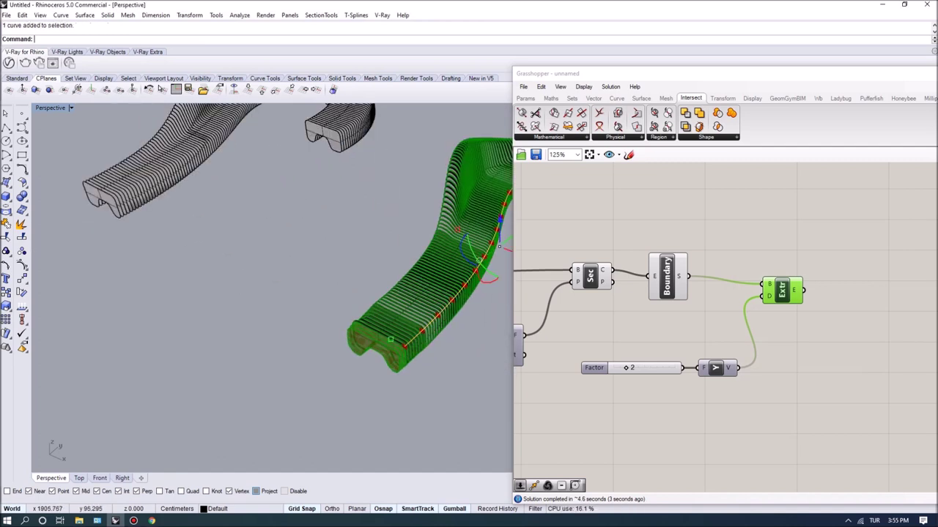
{"action": "scroll", "coordinate": [427, 328], "scroll_direction": "down", "scroll_amount": 7}
{"action": "left_click_drag", "start_coordinate": [481, 290], "coordinate": [223, 176]}
{"action": "key", "text": "alt"}
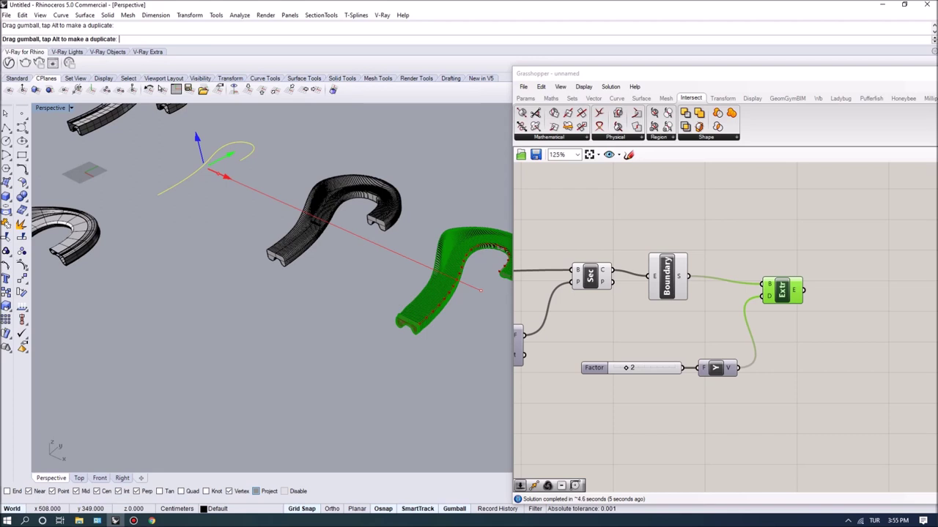
{"action": "left_click_drag", "start_coordinate": [223, 176], "coordinate": [222, 175]}
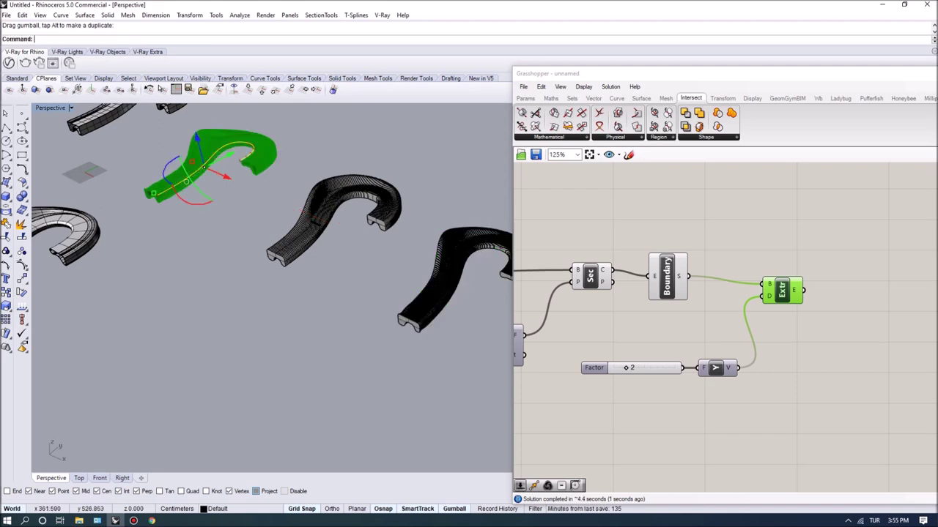
Examine the baked slatted benches and the live slats around the guide curve from different angles and distances.
{"action": "left_click", "coordinate": [218, 306]}
{"action": "scroll", "coordinate": [217, 306], "scroll_direction": "down", "scroll_amount": 4}
{"action": "scroll", "coordinate": [374, 290], "scroll_direction": "up", "scroll_amount": 12}
{"action": "right_click_drag", "start_coordinate": [367, 287], "coordinate": [399, 248]}
{"action": "scroll", "coordinate": [329, 268], "scroll_direction": "down", "scroll_amount": 4}
{"action": "scroll", "coordinate": [351, 337], "scroll_direction": "up", "scroll_amount": 5}
{"action": "scroll", "coordinate": [438, 326], "scroll_direction": "down", "scroll_amount": 6}
{"action": "scroll", "coordinate": [333, 311], "scroll_direction": "up", "scroll_amount": 5}
{"action": "right_click_drag", "start_coordinate": [438, 325], "coordinate": [256, 319]}
{"action": "scroll", "coordinate": [333, 311], "scroll_direction": "down", "scroll_amount": 5}
{"action": "scroll", "coordinate": [249, 315], "scroll_direction": "down", "scroll_amount": 5}
{"action": "scroll", "coordinate": [271, 286], "scroll_direction": "up", "scroll_amount": 4}
{"action": "scroll", "coordinate": [290, 304], "scroll_direction": "up", "scroll_amount": 3}
{"action": "scroll", "coordinate": [289, 304], "scroll_direction": "down", "scroll_amount": 5}
{"action": "scroll", "coordinate": [374, 317], "scroll_direction": "down", "scroll_amount": 6}
{"action": "scroll", "coordinate": [370, 355], "scroll_direction": "up", "scroll_amount": 6}
{"action": "right_click_drag", "start_coordinate": [370, 355], "coordinate": [337, 399]}
{"action": "scroll", "coordinate": [337, 366], "scroll_direction": "down", "scroll_amount": 6}
{"action": "right_click_drag", "start_coordinate": [337, 367], "coordinate": [366, 334]}
{"action": "scroll", "coordinate": [284, 315], "scroll_direction": "up", "scroll_amount": 5}
{"action": "right_click_drag", "start_coordinate": [285, 315], "coordinate": [267, 347]}
{"action": "scroll", "coordinate": [293, 315], "scroll_direction": "down", "scroll_amount": 7}
{"action": "scroll", "coordinate": [205, 330], "scroll_direction": "up", "scroll_amount": 5}
{"action": "left_click", "coordinate": [101, 312]}
{"action": "scroll", "coordinate": [220, 307], "scroll_direction": "down", "scroll_amount": 2}
{"action": "type", "text": "zs"}
{"action": "key", "text": "Return"}
{"action": "scroll", "coordinate": [293, 322], "scroll_direction": "down", "scroll_amount": 4}
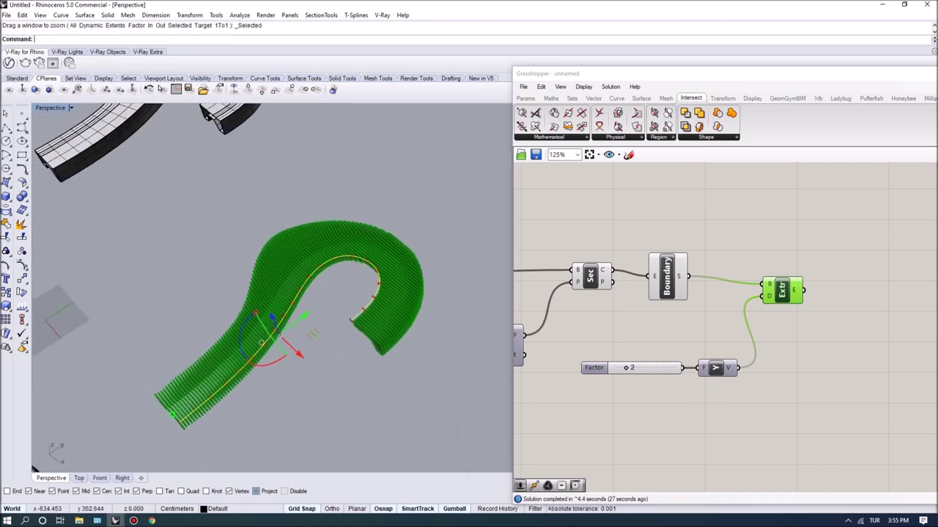
Select the bench's guide curve in the Top view and show its control points.
{"action": "double_click", "coordinate": [48, 108]}
{"action": "double_click", "coordinate": [43, 108]}
{"action": "scroll", "coordinate": [308, 224], "scroll_direction": "down", "scroll_amount": 14}
{"action": "right_click_drag", "start_coordinate": [410, 221], "coordinate": [292, 238]}
{"action": "scroll", "coordinate": [291, 239], "scroll_direction": "up", "scroll_amount": 7}
{"action": "scroll", "coordinate": [275, 252], "scroll_direction": "up", "scroll_amount": 8}
{"action": "left_click", "coordinate": [265, 257]}
{"action": "right_click_drag", "start_coordinate": [188, 287], "coordinate": [281, 287]}
{"action": "scroll", "coordinate": [282, 287], "scroll_direction": "up", "scroll_amount": 6}
{"action": "left_click", "coordinate": [228, 297]}
{"action": "right_click_drag", "start_coordinate": [156, 306], "coordinate": [192, 278]}
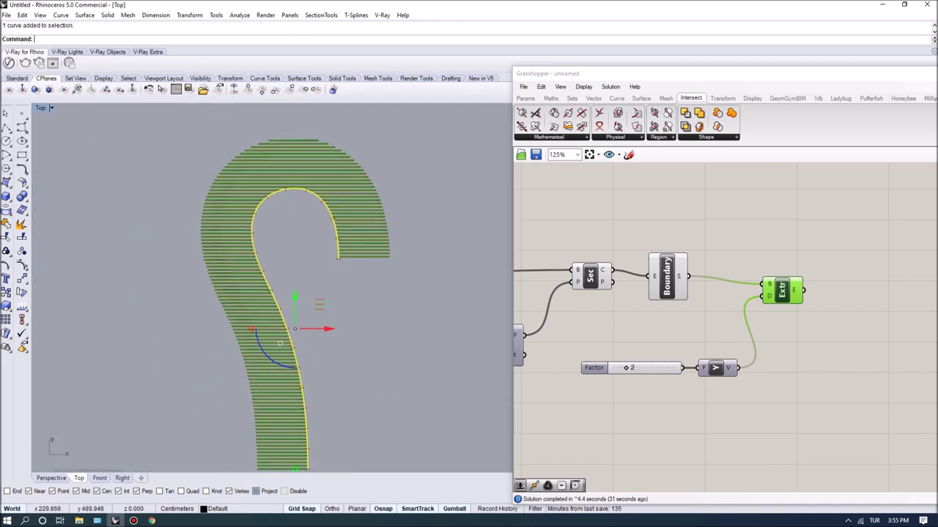
{"action": "left_click", "coordinate": [22, 265]}
{"action": "scroll", "coordinate": [338, 235], "scroll_direction": "down", "scroll_amount": 4}
{"action": "right_click_drag", "start_coordinate": [338, 234], "coordinate": [345, 234]}
{"action": "scroll", "coordinate": [341, 240], "scroll_direction": "up", "scroll_amount": 4}
{"action": "left_click_drag", "start_coordinate": [339, 269], "coordinate": [353, 175]}
{"action": "scroll", "coordinate": [352, 173], "scroll_direction": "down", "scroll_amount": 2}
{"action": "scroll", "coordinate": [352, 172], "scroll_direction": "down", "scroll_amount": 2}
{"action": "left_click_drag", "start_coordinate": [329, 385], "coordinate": [355, 260], "text": "shift"}
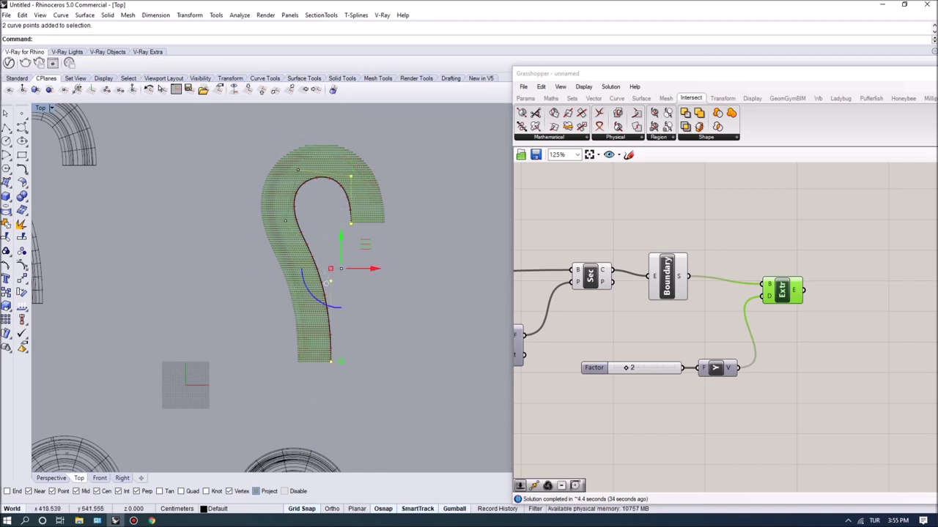
{"action": "right_click_drag", "start_coordinate": [349, 142], "coordinate": [339, 187]}
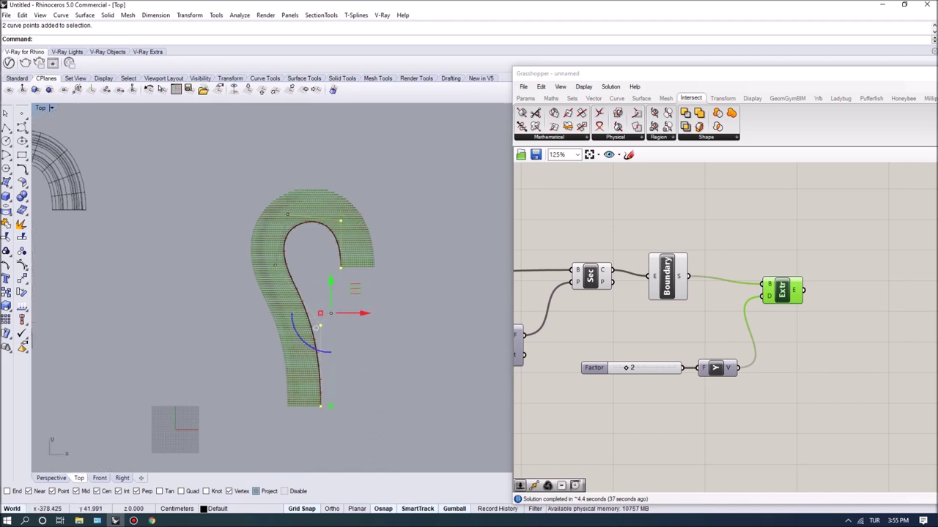
{"action": "left_click", "coordinate": [385, 298]}
Move the control point at the hooked end of the guide curve outward along X.
{"action": "right_click_drag", "start_coordinate": [385, 274], "coordinate": [385, 284]}
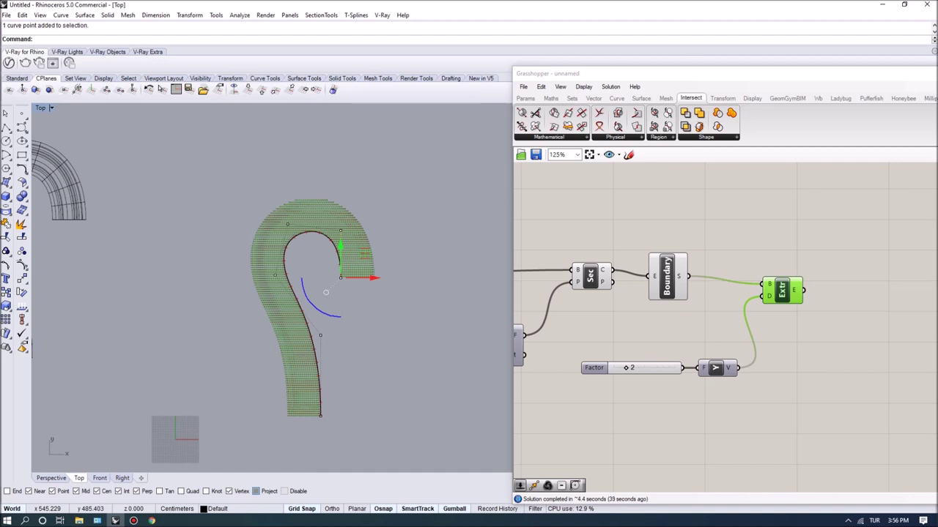
{"action": "left_click_drag", "start_coordinate": [359, 278], "coordinate": [368, 277]}
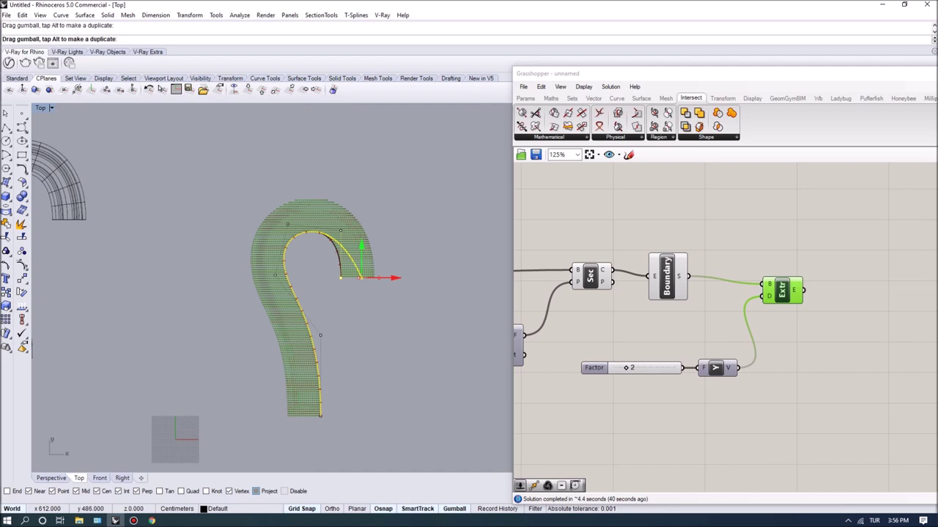
{"action": "left_click_drag", "start_coordinate": [359, 277], "coordinate": [361, 277]}
{"action": "scroll", "coordinate": [322, 414], "scroll_direction": "up", "scroll_amount": 5}
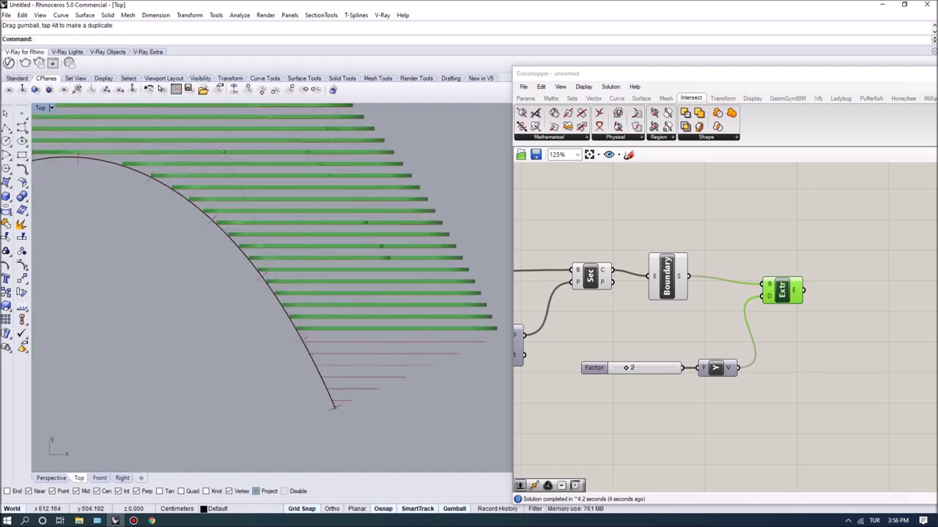
{"action": "scroll", "coordinate": [352, 313], "scroll_direction": "down", "scroll_amount": 5}
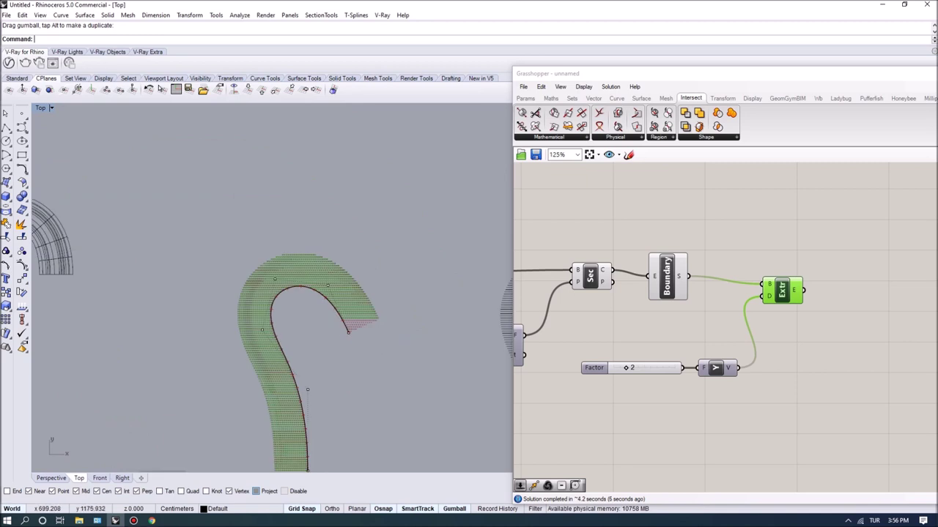
{"action": "scroll", "coordinate": [227, 263], "scroll_direction": "down", "scroll_amount": 10}
{"action": "scroll", "coordinate": [279, 300], "scroll_direction": "up", "scroll_amount": 6}
{"action": "key", "text": "Escape"}
Examine the slats and section curves at the bench's hooked end in the Perspective view.
{"action": "left_click", "coordinate": [214, 286]}
{"action": "double_click", "coordinate": [40, 107]}
{"action": "left_click", "coordinate": [493, 108]}
{"action": "double_click", "coordinate": [493, 108]}
{"action": "type", "text": "<a"}
{"action": "key", "text": "Return"}
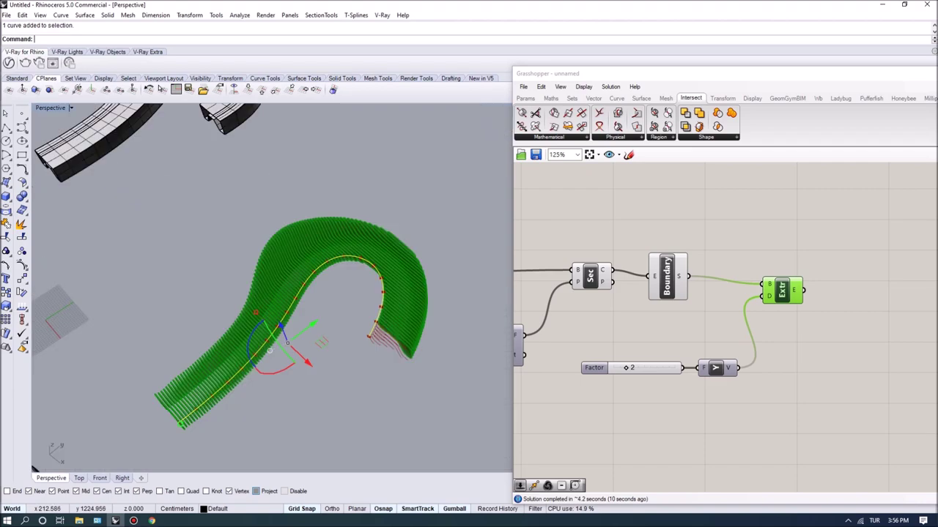
{"action": "scroll", "coordinate": [387, 334], "scroll_direction": "up", "scroll_amount": 9}
{"action": "key", "text": "Escape"}
{"action": "right_click_drag", "start_coordinate": [387, 334], "coordinate": [315, 311]}
{"action": "scroll", "coordinate": [322, 310], "scroll_direction": "down", "scroll_amount": 6}
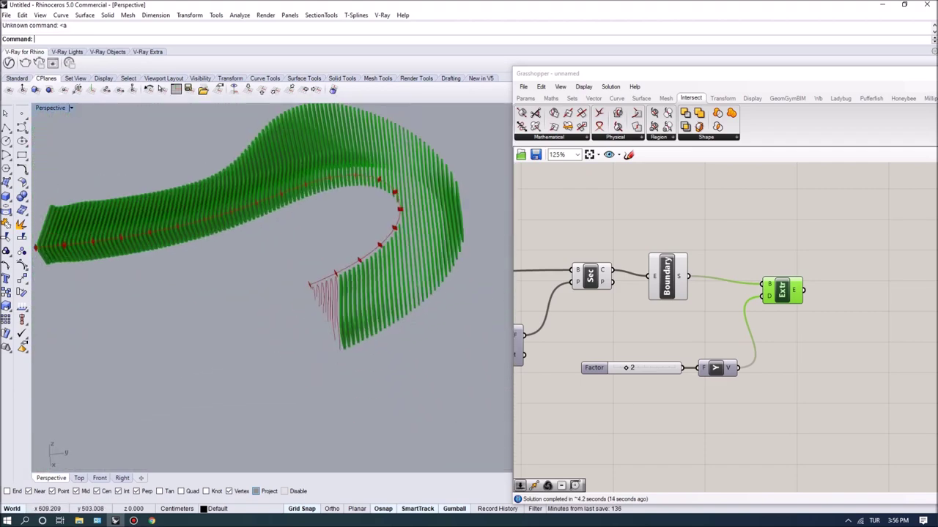
{"action": "scroll", "coordinate": [351, 263], "scroll_direction": "up", "scroll_amount": 3}
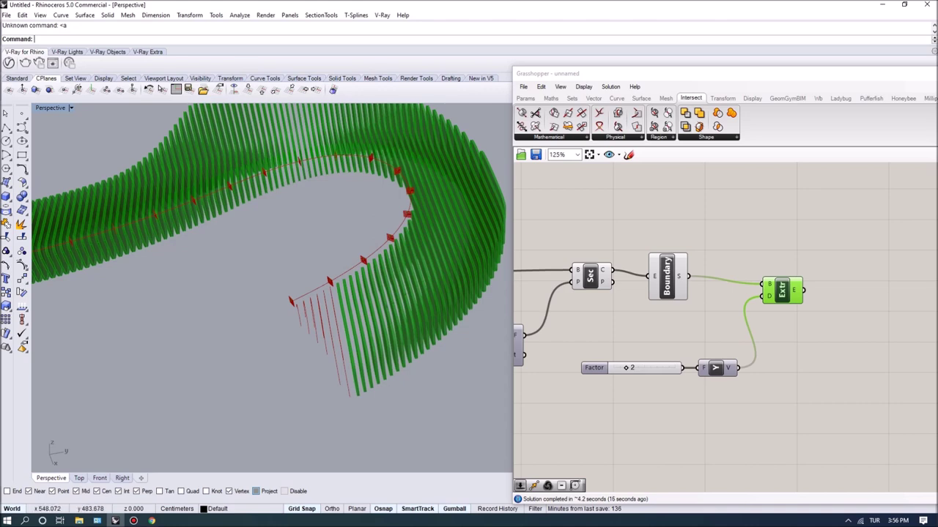
{"action": "right_click_drag", "start_coordinate": [326, 293], "coordinate": [298, 282]}
{"action": "scroll", "coordinate": [297, 283], "scroll_direction": "up", "scroll_amount": 8}
{"action": "scroll", "coordinate": [298, 283], "scroll_direction": "down", "scroll_amount": 8}
Turn on the preview of the Loft component.
{"action": "left_click", "coordinate": [570, 254]}
{"action": "scroll", "coordinate": [570, 260], "scroll_direction": "down", "scroll_amount": 6}
{"action": "right_click_drag", "start_coordinate": [578, 262], "coordinate": [751, 284]}
{"action": "scroll", "coordinate": [546, 296], "scroll_direction": "up", "scroll_amount": 5}
{"action": "right_click", "coordinate": [743, 313]}
{"action": "left_click", "coordinate": [770, 331]}
{"action": "left_click", "coordinate": [714, 374]}
Examine how the lofted surface's slanted end relates to the slats from different angles and distances.
{"action": "right_click_drag", "start_coordinate": [330, 293], "coordinate": [388, 328]}
{"action": "scroll", "coordinate": [388, 328], "scroll_direction": "down", "scroll_amount": 7}
{"action": "scroll", "coordinate": [400, 300], "scroll_direction": "up", "scroll_amount": 5}
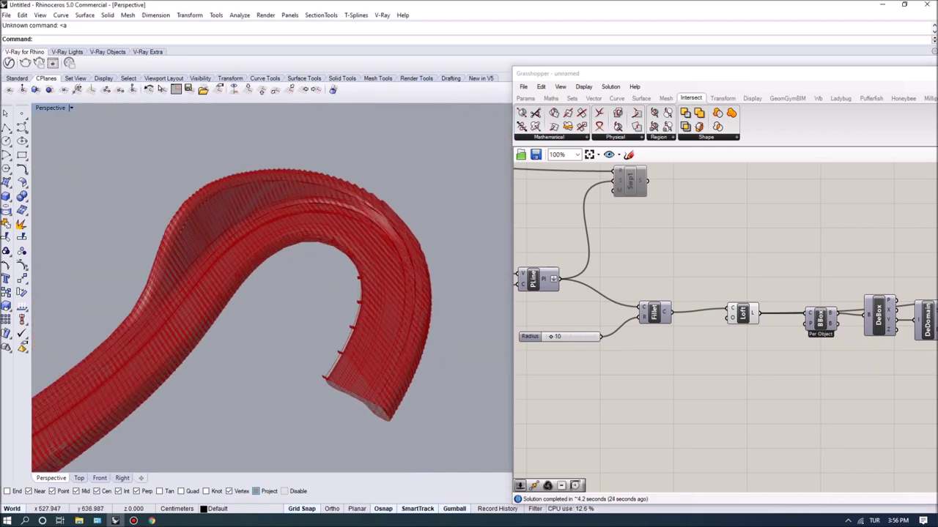
{"action": "scroll", "coordinate": [399, 300], "scroll_direction": "down", "scroll_amount": 7}
{"action": "right_click_drag", "start_coordinate": [352, 315], "coordinate": [295, 254]}
{"action": "scroll", "coordinate": [414, 314], "scroll_direction": "up", "scroll_amount": 7}
{"action": "scroll", "coordinate": [330, 282], "scroll_direction": "up", "scroll_amount": 4}
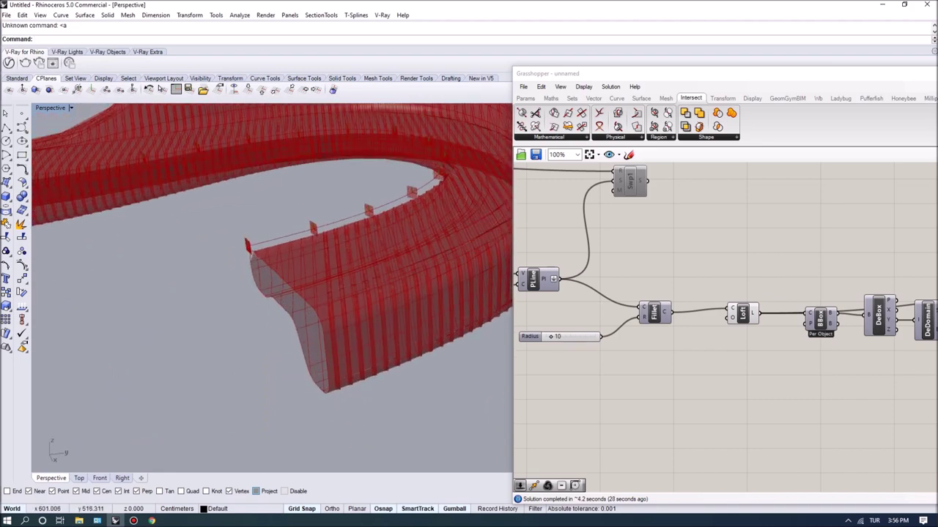
{"action": "scroll", "coordinate": [308, 295], "scroll_direction": "down", "scroll_amount": 7}
{"action": "right_click_drag", "start_coordinate": [308, 295], "coordinate": [333, 300]}
{"action": "scroll", "coordinate": [359, 323], "scroll_direction": "up", "scroll_amount": 5}
Turn off the preview of the Loft component.
{"action": "left_click_drag", "start_coordinate": [742, 313], "coordinate": [740, 313]}
{"action": "right_click", "coordinate": [740, 312]}
{"action": "left_click", "coordinate": [764, 334]}
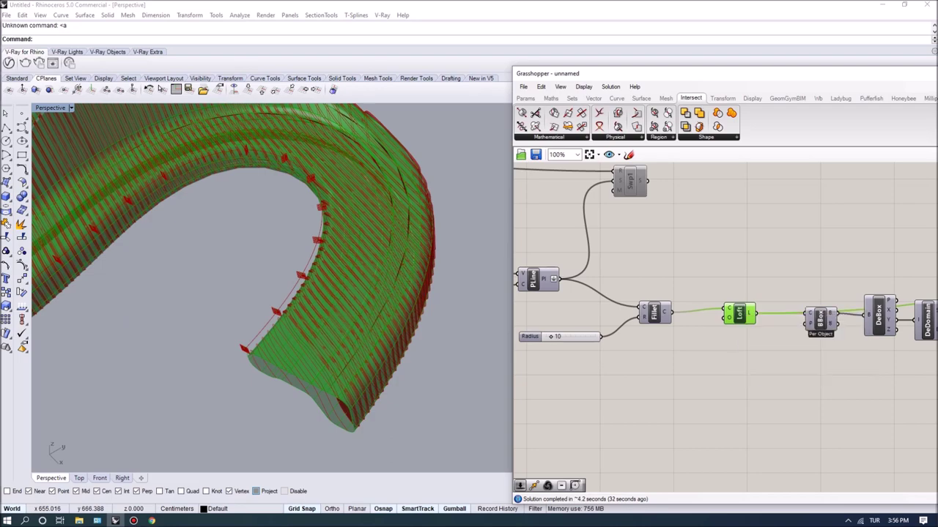
{"action": "left_click", "coordinate": [707, 374]}
{"action": "right_click_drag", "start_coordinate": [344, 315], "coordinate": [326, 325]}
{"action": "scroll", "coordinate": [326, 325], "scroll_direction": "down", "scroll_amount": 8}
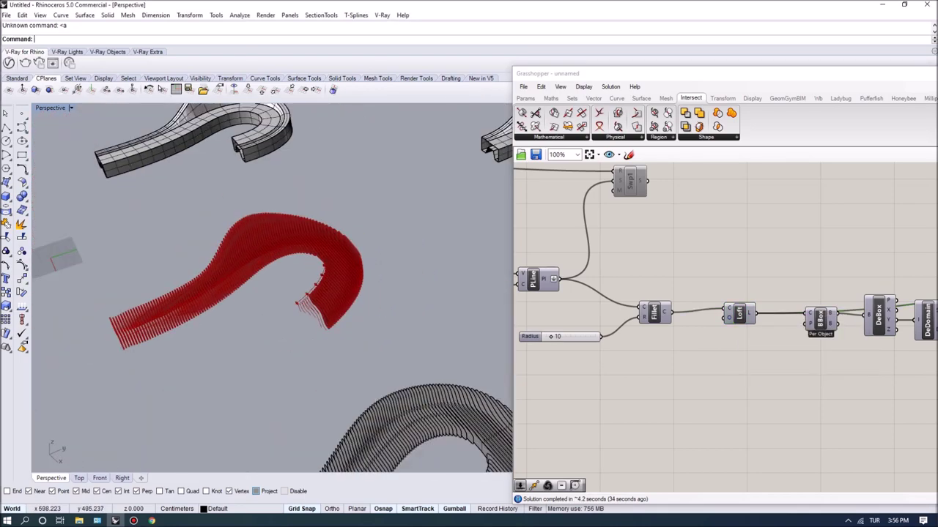
Draw an S-shaped degree 3 control-point curve in the empty area above the live bench in the Top view and select it.
{"action": "right_click_drag", "start_coordinate": [678, 388], "coordinate": [730, 380]}
{"action": "scroll", "coordinate": [260, 278], "scroll_direction": "down", "scroll_amount": 8}
{"action": "double_click", "coordinate": [48, 108]}
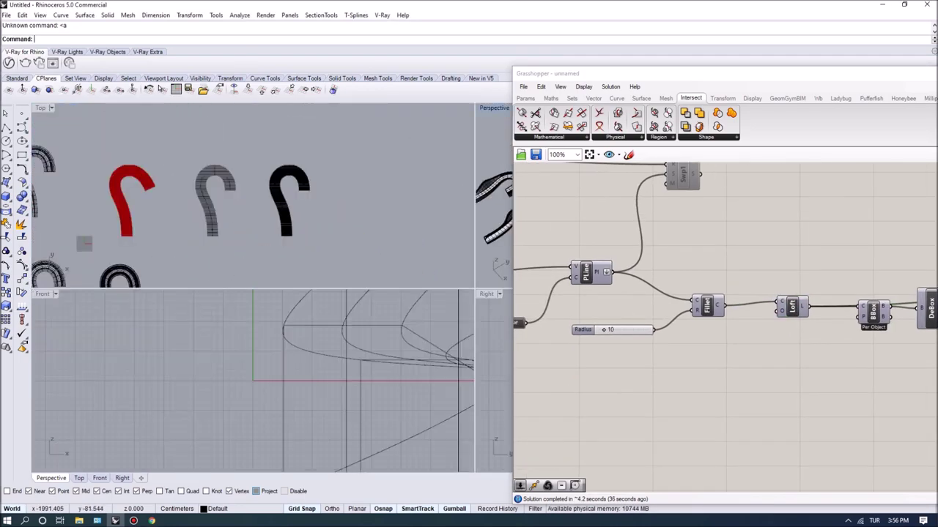
{"action": "double_click", "coordinate": [42, 108]}
{"action": "scroll", "coordinate": [232, 195], "scroll_direction": "down", "scroll_amount": 6}
{"action": "right_click_drag", "start_coordinate": [232, 194], "coordinate": [238, 311]}
{"action": "scroll", "coordinate": [259, 264], "scroll_direction": "up", "scroll_amount": 2}
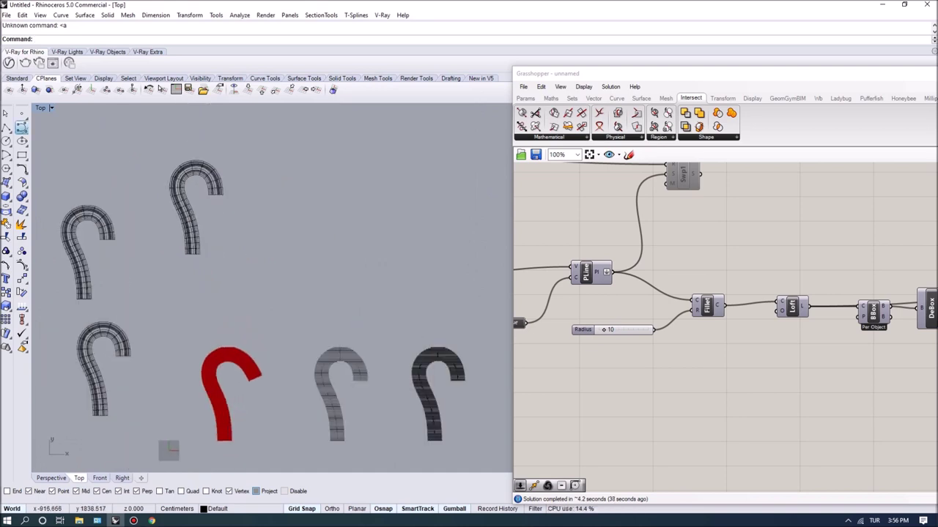
{"action": "left_click", "coordinate": [22, 129]}
{"action": "scroll", "coordinate": [233, 286], "scroll_direction": "up", "scroll_amount": 6}
{"action": "left_click", "coordinate": [317, 377]}
{"action": "left_click", "coordinate": [317, 331]}
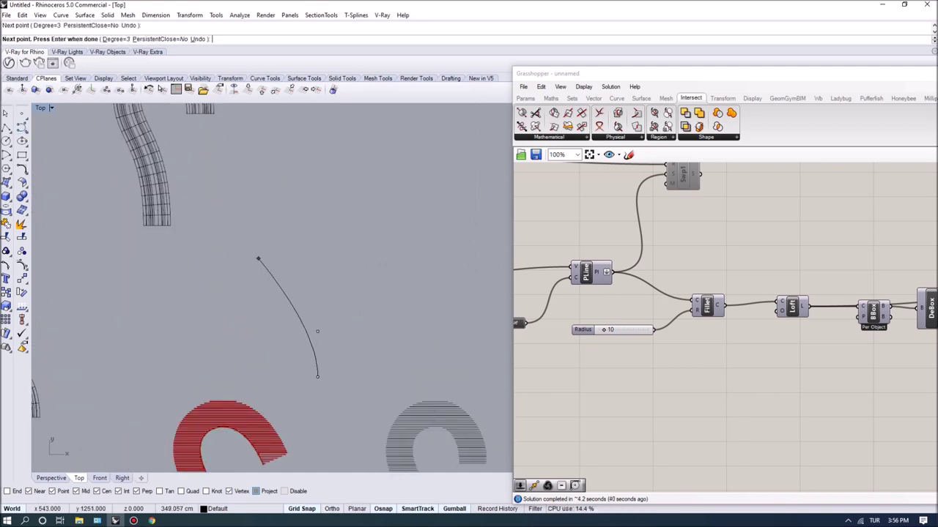
{"action": "left_click", "coordinate": [258, 174]}
{"action": "key", "text": "Return"}
{"action": "left_click", "coordinate": [273, 290]}
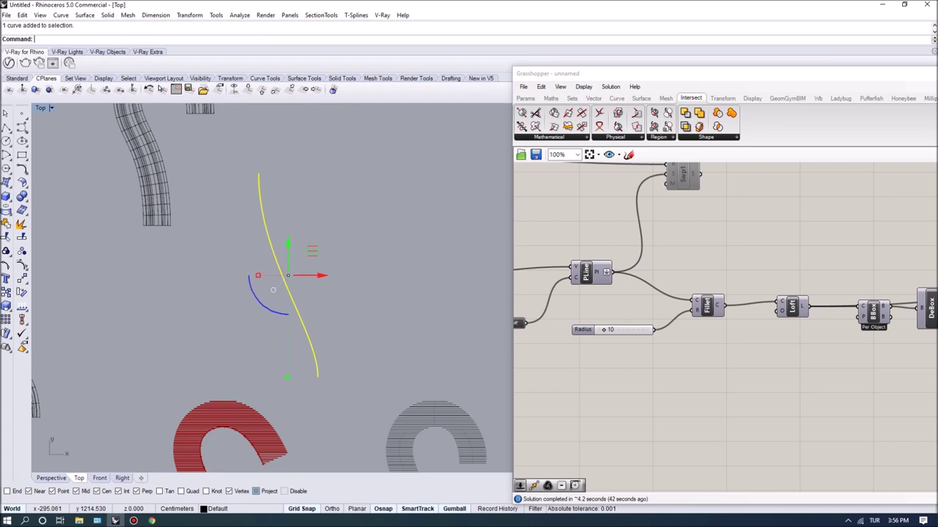
Show the new curve's control points and move the two inner ones apart vertically to make the S-shape more pronounced.
{"action": "left_click", "coordinate": [22, 266]}
{"action": "left_click", "coordinate": [317, 331]}
{"action": "left_click_drag", "start_coordinate": [317, 299], "coordinate": [317, 250]}
{"action": "left_click", "coordinate": [258, 259]}
{"action": "left_click_drag", "start_coordinate": [257, 231], "coordinate": [258, 285]}
{"action": "left_click_drag", "start_coordinate": [302, 255], "coordinate": [329, 301]}
{"action": "mouse_move", "coordinate": [317, 254]}
{"action": "left_mouse_down"}
{"action": "mouse_move", "coordinate": [318, 225]}
{"action": "mouse_move", "coordinate": [317, 254]}
{"action": "left_mouse_up"}
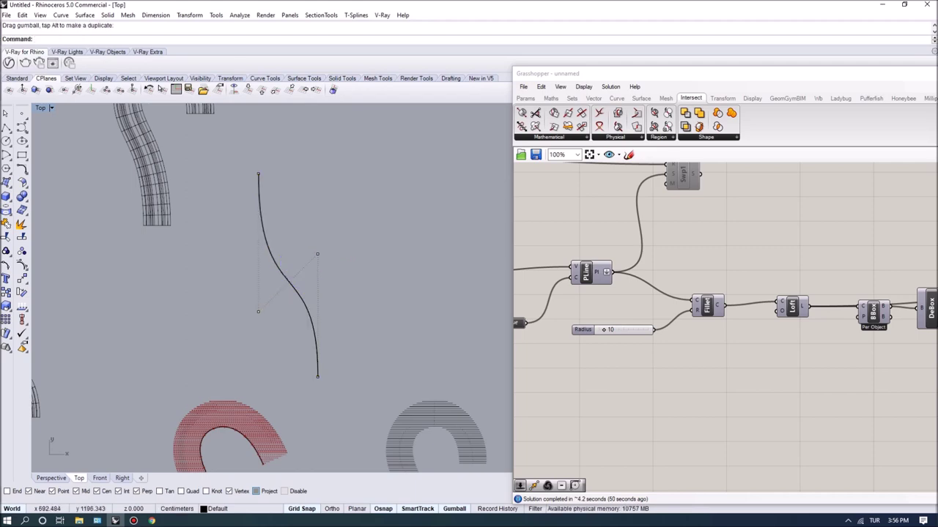
{"action": "key", "text": "Escape"}
Assign the reshaped S-curve to the Crv parameter at the start of the definition.
{"action": "left_click", "coordinate": [275, 256]}
{"action": "right_click_drag", "start_coordinate": [638, 241], "coordinate": [763, 308]}
{"action": "scroll", "coordinate": [763, 308], "scroll_direction": "down", "scroll_amount": 6}
{"action": "right_click_drag", "start_coordinate": [544, 248], "coordinate": [590, 245]}
{"action": "scroll", "coordinate": [589, 245], "scroll_direction": "up", "scroll_amount": 4}
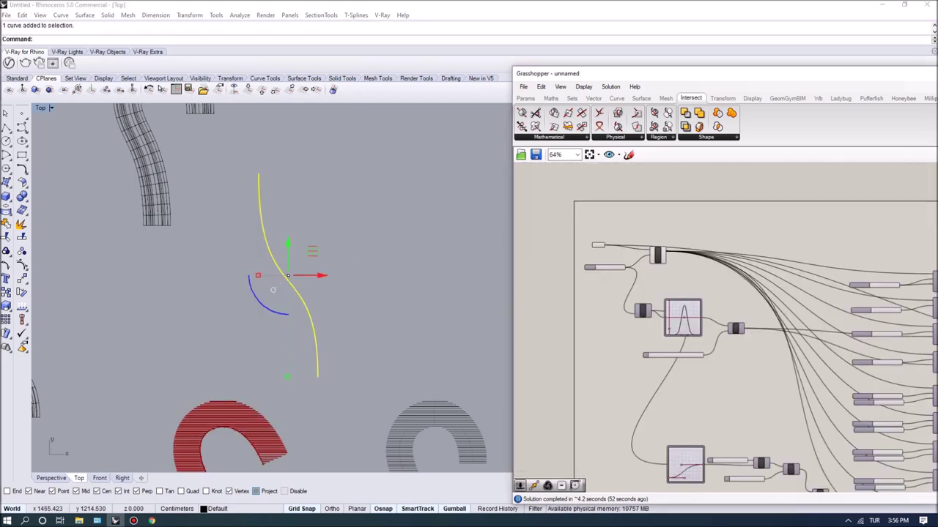
{"action": "scroll", "coordinate": [590, 247], "scroll_direction": "up", "scroll_amount": 5}
{"action": "right_click", "coordinate": [610, 240]}
{"action": "left_click", "coordinate": [634, 393]}
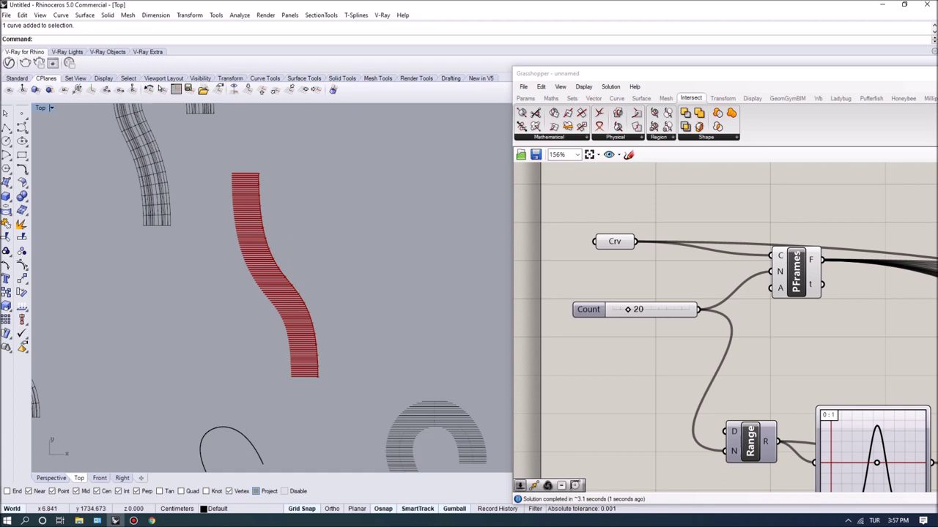
Zoom to the S-curve bench in the Perspective view and examine its slats from the open end.
{"action": "double_click", "coordinate": [40, 108]}
{"action": "left_click_drag", "start_coordinate": [272, 169], "coordinate": [136, 193]}
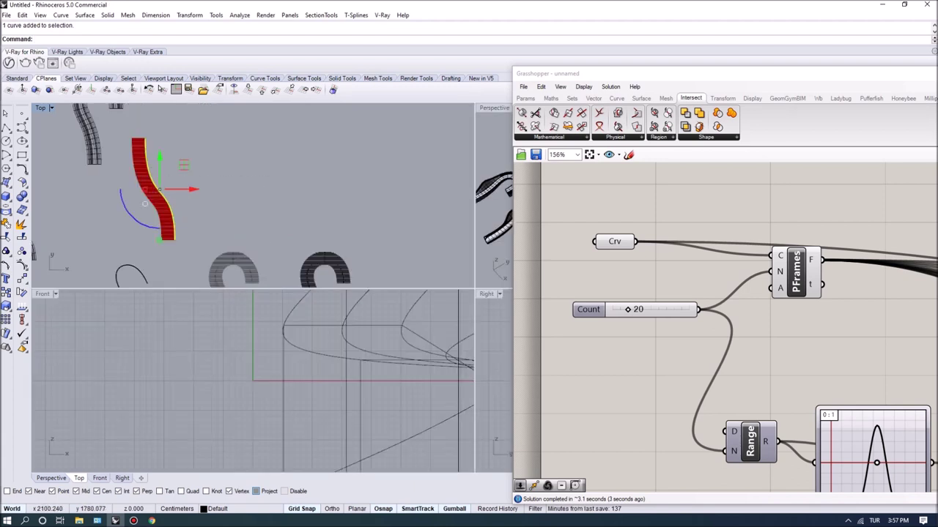
{"action": "left_click", "coordinate": [494, 108]}
{"action": "type", "text": "Z"}
{"action": "double_click", "coordinate": [494, 108]}
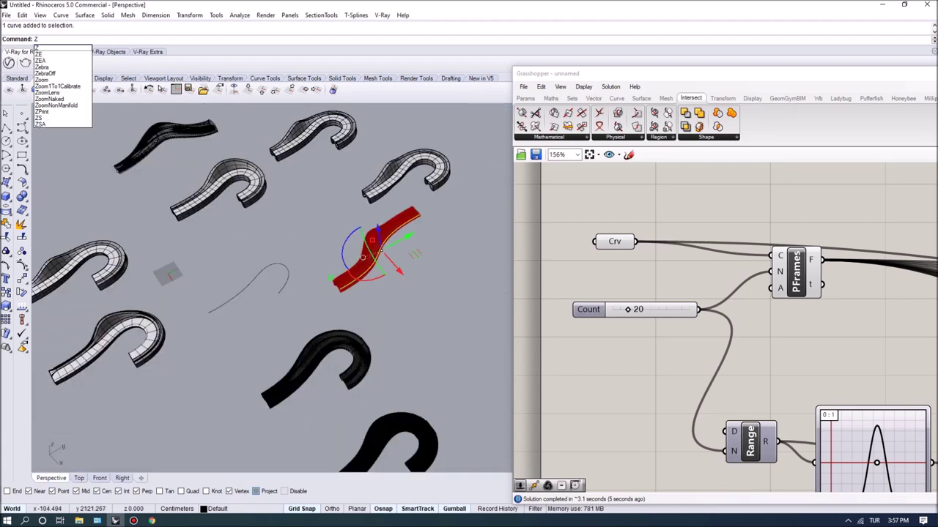
{"action": "type", "text": "S"}
{"action": "key", "text": "Return"}
{"action": "scroll", "coordinate": [271, 293], "scroll_direction": "down", "scroll_amount": 5}
{"action": "right_click_drag", "start_coordinate": [293, 293], "coordinate": [260, 268], "text": "shift"}
{"action": "scroll", "coordinate": [201, 358], "scroll_direction": "up", "scroll_amount": 5}
{"action": "right_click_drag", "start_coordinate": [201, 359], "coordinate": [271, 336]}
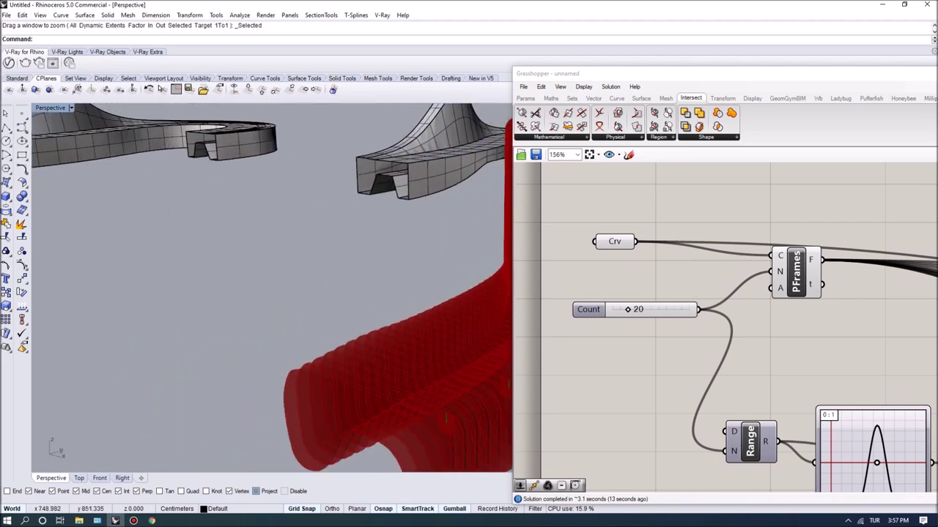
Widen and flatten the bell curve in the Graph Mapper fed by the Range component.
{"action": "scroll", "coordinate": [659, 269], "scroll_direction": "down", "scroll_amount": 3}
{"action": "scroll", "coordinate": [835, 432], "scroll_direction": "up", "scroll_amount": 4}
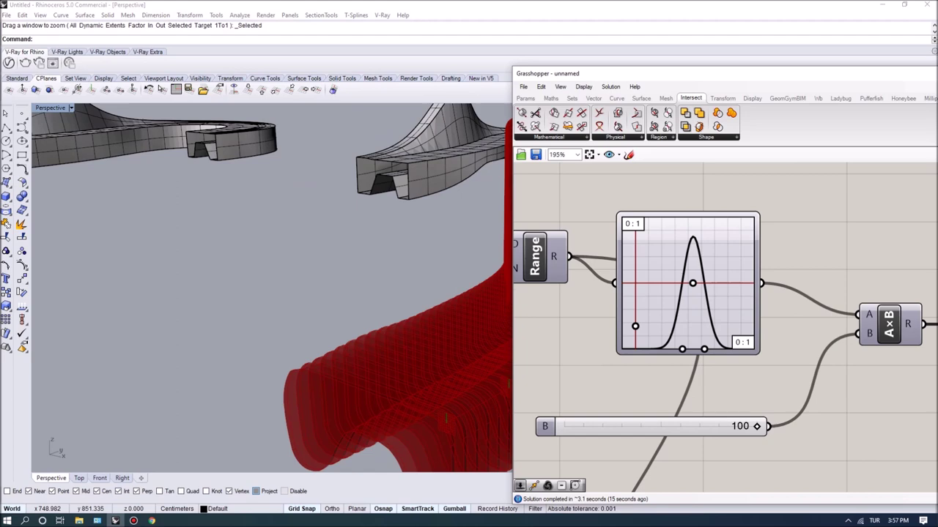
{"action": "left_click_drag", "start_coordinate": [704, 349], "coordinate": [702, 350]}
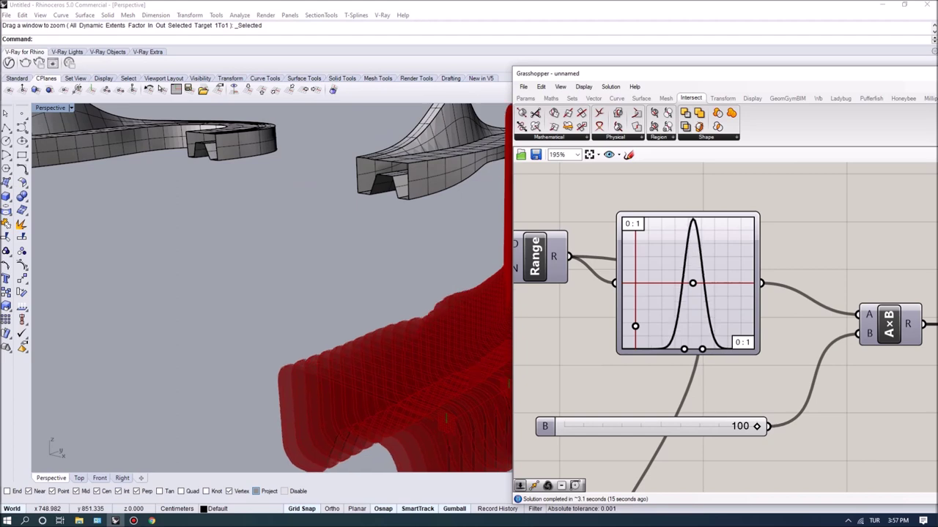
{"action": "left_click_drag", "start_coordinate": [684, 349], "coordinate": [679, 349]}
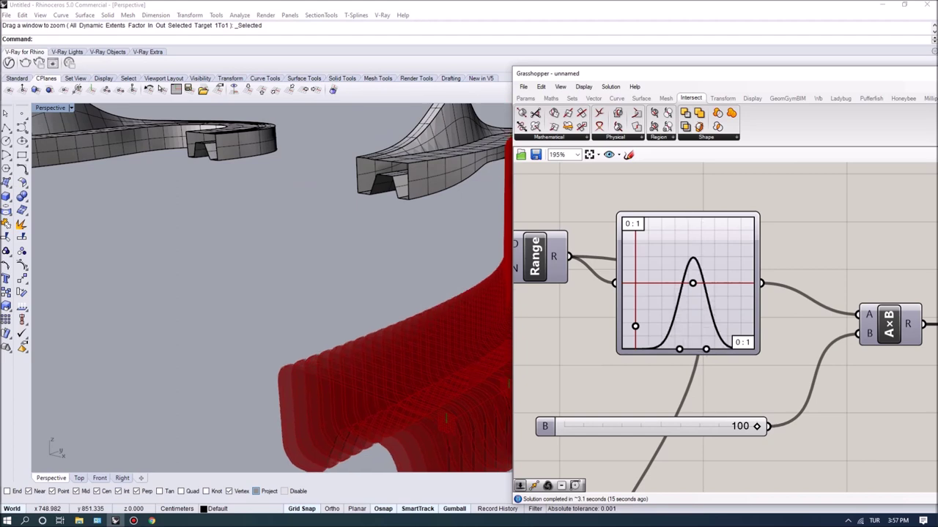
Set the Count slider feeding the PFrames and Range components to 15.
{"action": "scroll", "coordinate": [772, 431], "scroll_direction": "down", "scroll_amount": 4}
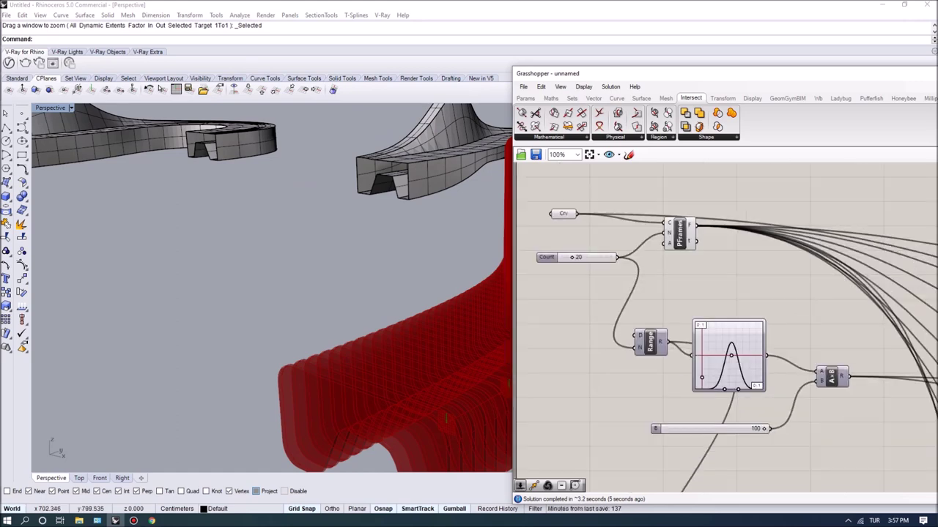
{"action": "right_click_drag", "start_coordinate": [591, 262], "coordinate": [636, 284]}
{"action": "scroll", "coordinate": [636, 284], "scroll_direction": "up", "scroll_amount": 4}
{"action": "double_click", "coordinate": [634, 279]}
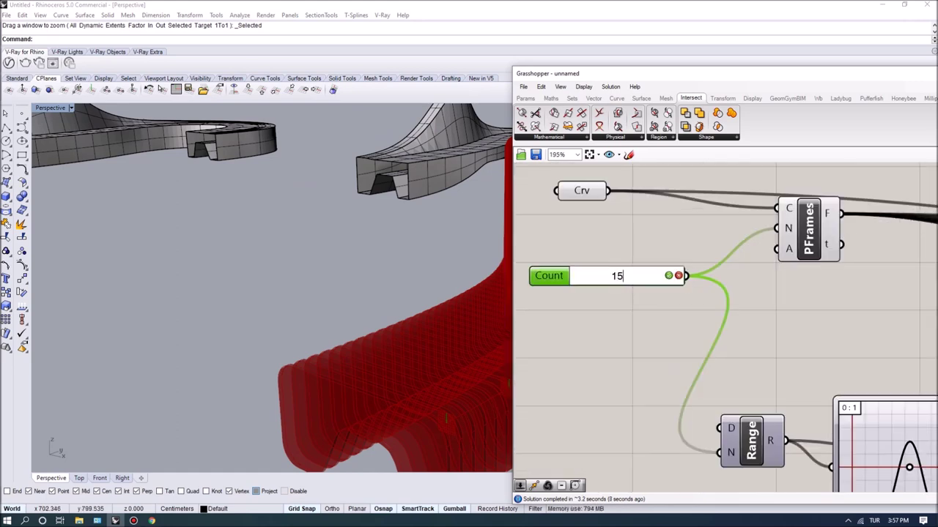
{"action": "key", "text": "Return"}
Shift the bell curve's peak slightly toward the start of the range in the Graph Mapper.
{"action": "right_click_drag", "start_coordinate": [330, 293], "coordinate": [271, 278]}
{"action": "scroll", "coordinate": [242, 282], "scroll_direction": "down", "scroll_amount": 5}
{"action": "right_click_drag", "start_coordinate": [632, 364], "coordinate": [580, 310]}
{"action": "right_click_drag", "start_coordinate": [854, 416], "coordinate": [689, 333]}
{"action": "scroll", "coordinate": [689, 333], "scroll_direction": "up", "scroll_amount": 2}
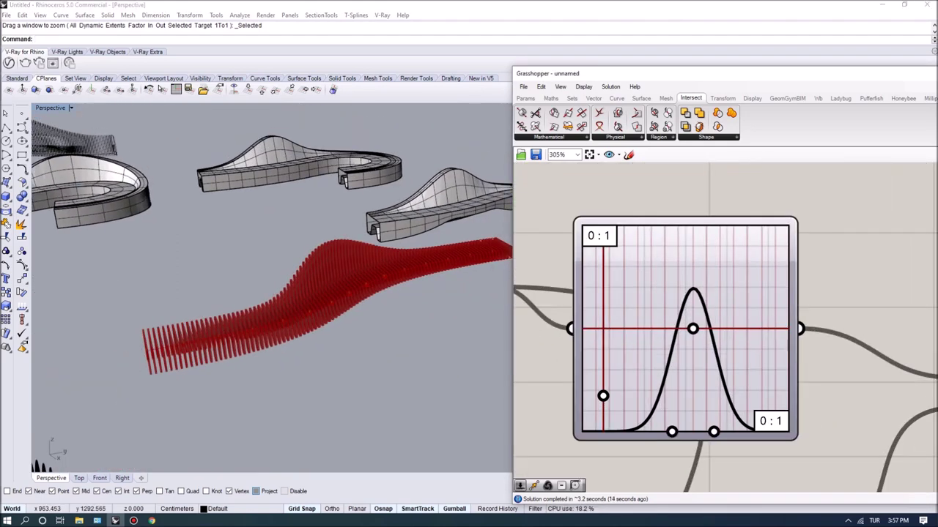
{"action": "left_click_drag", "start_coordinate": [693, 329], "coordinate": [696, 329]}
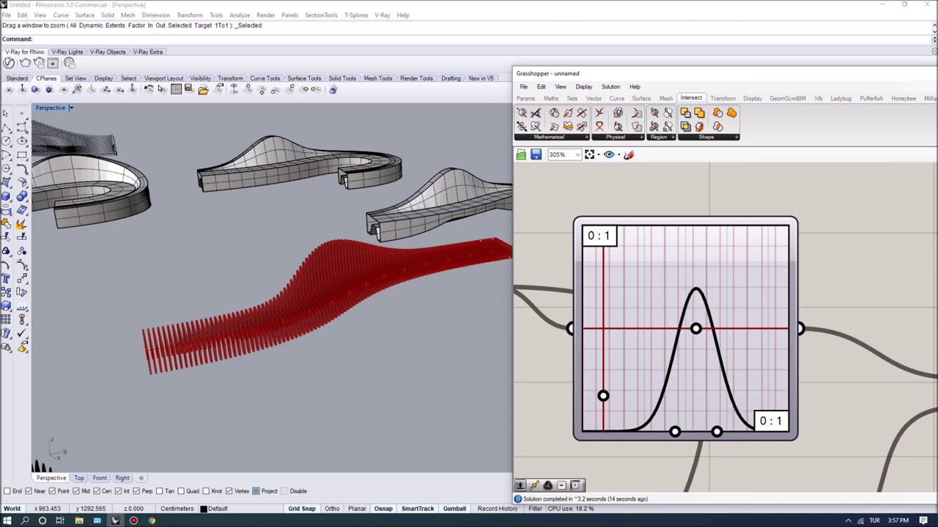
{"action": "left_click_drag", "start_coordinate": [695, 328], "coordinate": [678, 328]}
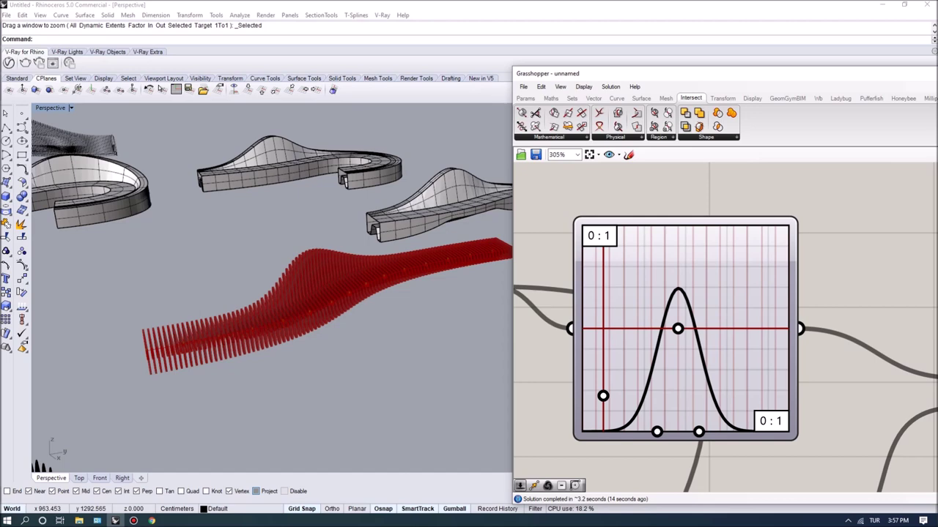
Examine the second Graph Mapper, the slicing components and the updated slats from several angles.
{"action": "scroll", "coordinate": [707, 286], "scroll_direction": "down", "scroll_amount": 10}
{"action": "right_click_drag", "start_coordinate": [708, 287], "coordinate": [584, 241]}
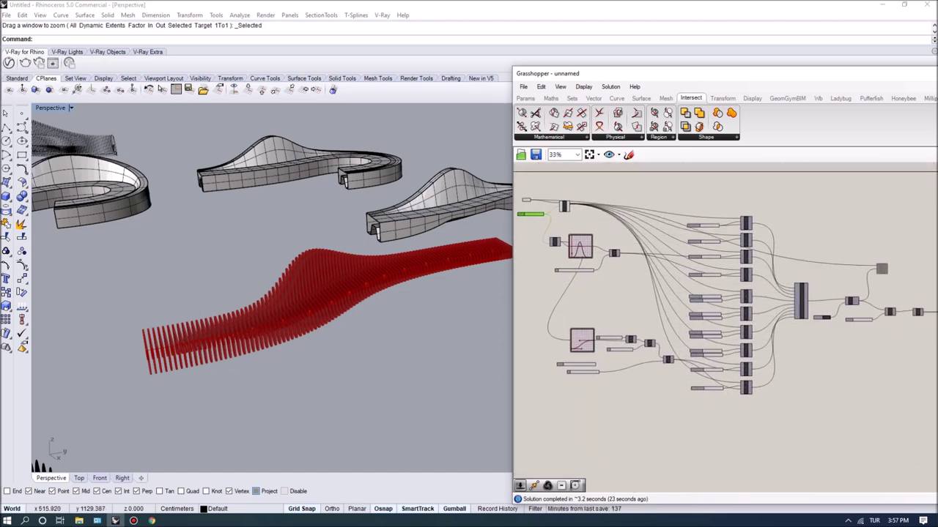
{"action": "scroll", "coordinate": [605, 329], "scroll_direction": "up", "scroll_amount": 7}
{"action": "scroll", "coordinate": [688, 262], "scroll_direction": "down", "scroll_amount": 3}
{"action": "right_click_drag", "start_coordinate": [688, 262], "coordinate": [643, 252]}
{"action": "mouse_move", "coordinate": [308, 329]}
{"action": "right_mouse_down"}
{"action": "mouse_move", "coordinate": [308, 260]}
{"action": "mouse_move", "coordinate": [293, 282]}
{"action": "mouse_move", "coordinate": [344, 336]}
{"action": "mouse_move", "coordinate": [312, 274]}
{"action": "mouse_move", "coordinate": [315, 337]}
{"action": "right_mouse_up"}
{"action": "scroll", "coordinate": [293, 282], "scroll_direction": "up", "scroll_amount": 3}
{"action": "scroll", "coordinate": [311, 345], "scroll_direction": "down", "scroll_amount": 4}
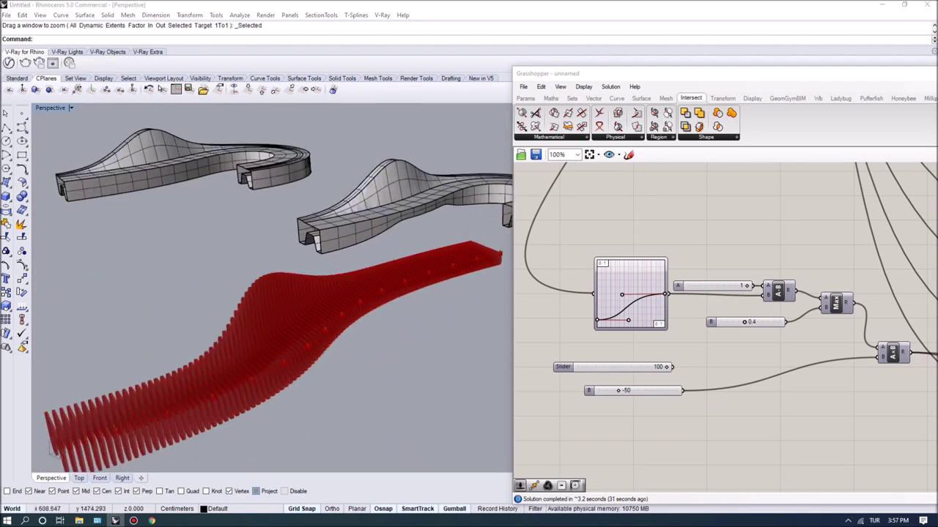
{"action": "scroll", "coordinate": [608, 247], "scroll_direction": "down", "scroll_amount": 5}
{"action": "right_click_drag", "start_coordinate": [887, 215], "coordinate": [622, 269]}
{"action": "scroll", "coordinate": [623, 268], "scroll_direction": "up", "scroll_amount": 2}
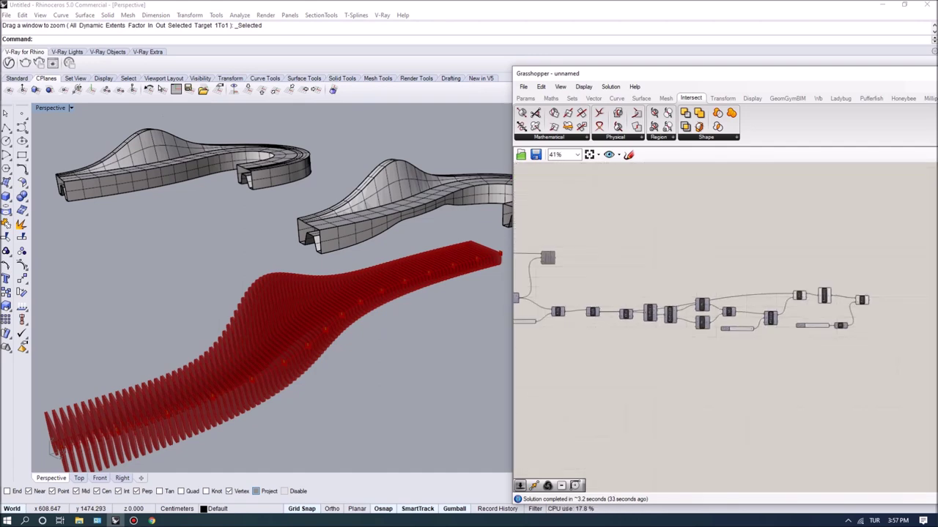
{"action": "scroll", "coordinate": [857, 296], "scroll_direction": "up", "scroll_amount": 4}
{"action": "scroll", "coordinate": [801, 283], "scroll_direction": "down", "scroll_amount": 2}
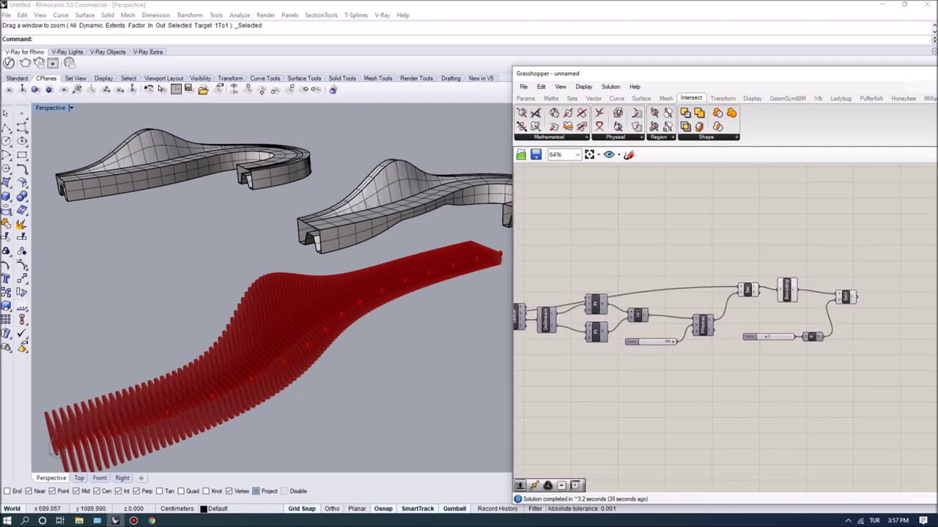
{"action": "scroll", "coordinate": [472, 255], "scroll_direction": "down", "scroll_amount": 5}
{"action": "scroll", "coordinate": [348, 337], "scroll_direction": "up", "scroll_amount": 3}
{"action": "right_click_drag", "start_coordinate": [645, 264], "coordinate": [724, 268]}
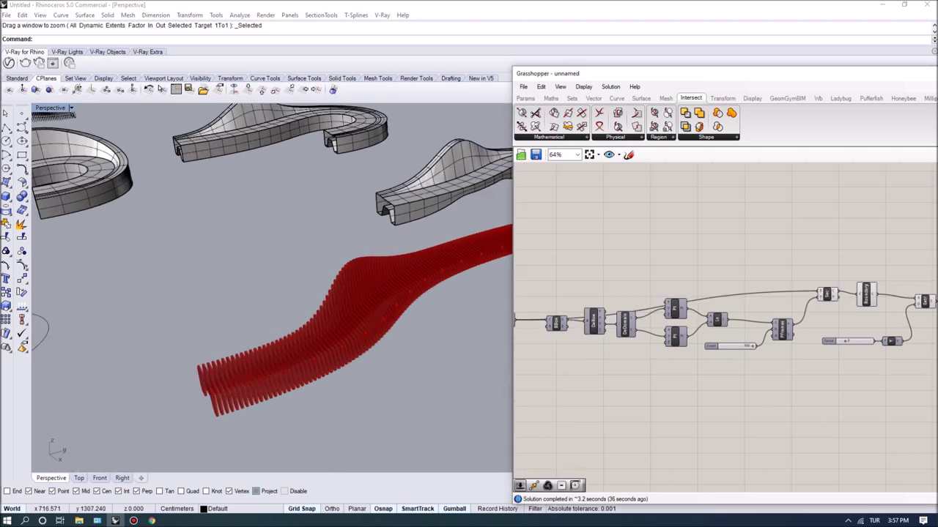
{"action": "scroll", "coordinate": [659, 293], "scroll_direction": "up", "scroll_amount": 7}
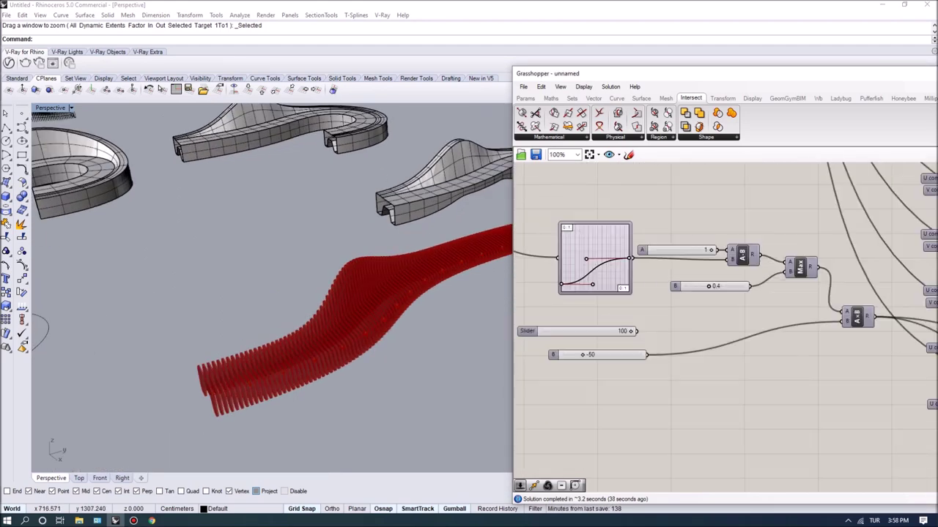
{"action": "right_click_drag", "start_coordinate": [329, 322], "coordinate": [344, 337]}
{"action": "scroll", "coordinate": [659, 300], "scroll_direction": "down", "scroll_amount": 8}
{"action": "right_click_drag", "start_coordinate": [732, 293], "coordinate": [571, 315]}
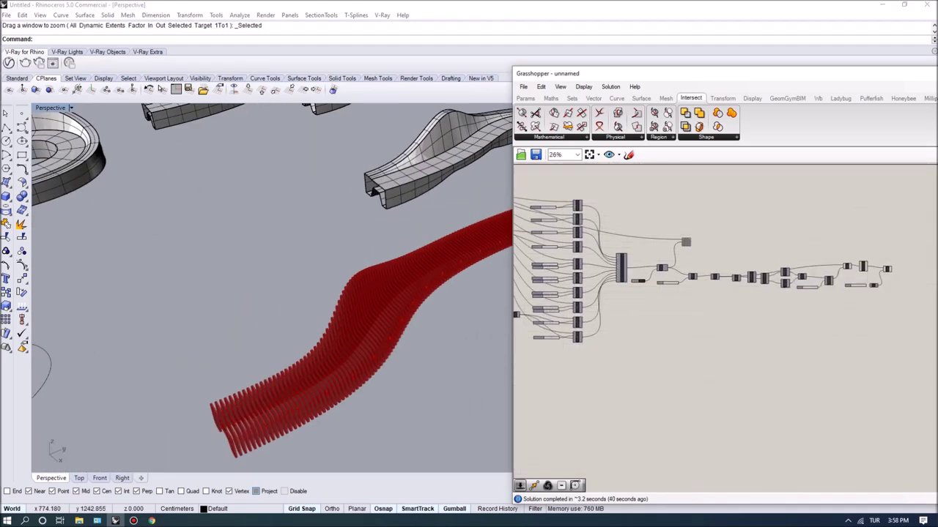
Bake the slats from the final Extrude component into the Rhino model.
{"action": "scroll", "coordinate": [700, 256], "scroll_direction": "up", "scroll_amount": 3}
{"action": "left_click", "coordinate": [655, 234]}
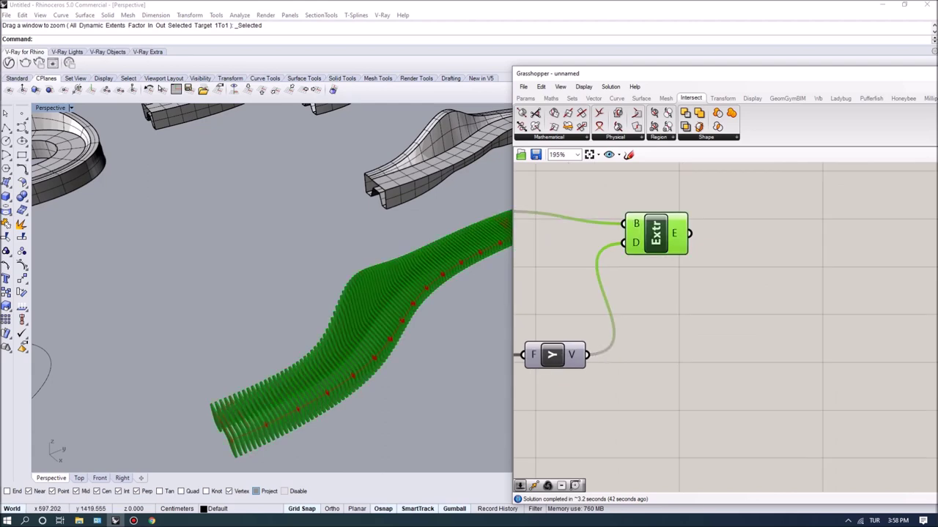
{"action": "left_click", "coordinate": [683, 281]}
{"action": "left_click", "coordinate": [713, 374]}
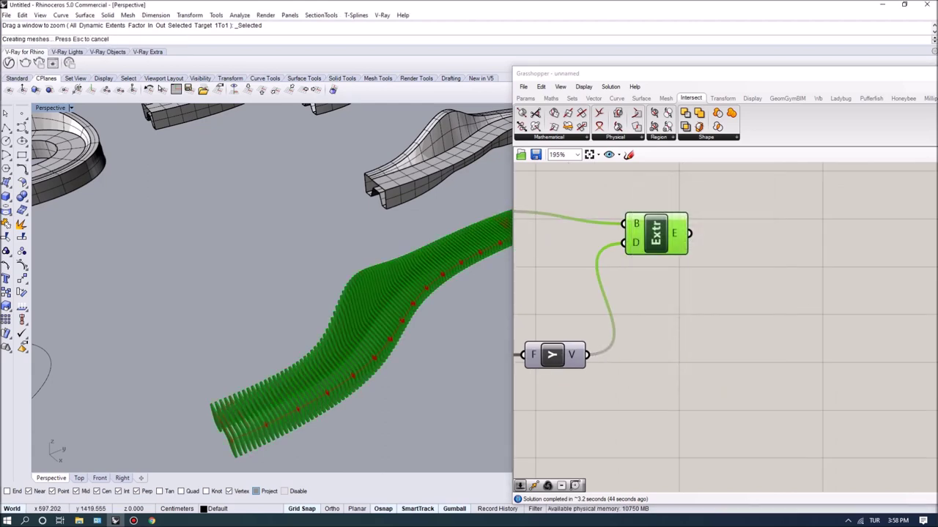
Hide the S-shaped guide curve and move the baked slats to the free area beyond the other baked slatted benches.
{"action": "scroll", "coordinate": [307, 348], "scroll_direction": "down", "scroll_amount": 5}
{"action": "left_click", "coordinate": [315, 357]}
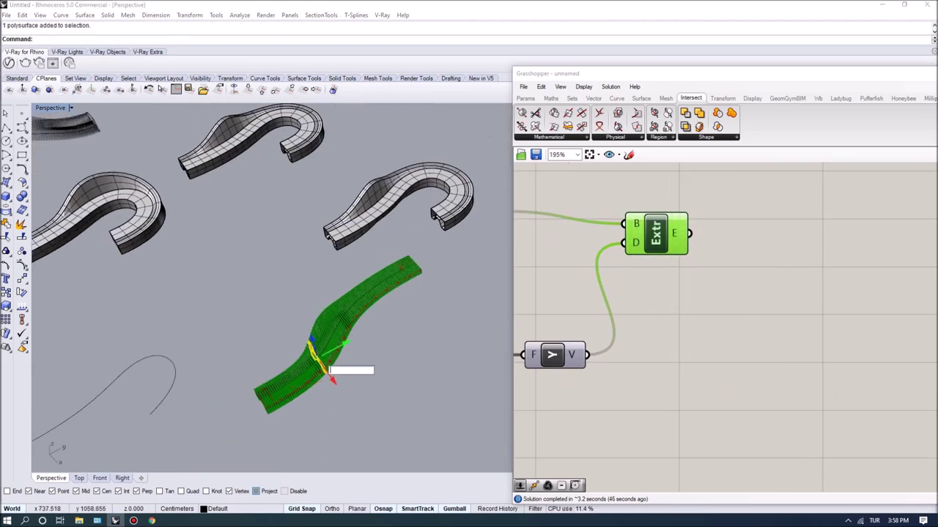
{"action": "scroll", "coordinate": [329, 370], "scroll_direction": "up", "scroll_amount": 6}
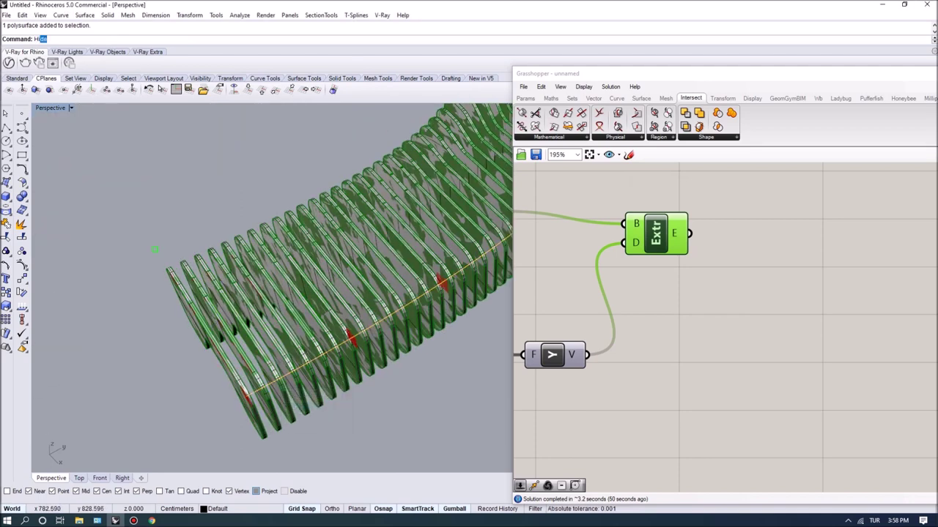
{"action": "key", "text": "Return"}
{"action": "scroll", "coordinate": [321, 379], "scroll_direction": "down", "scroll_amount": 10}
{"action": "left_click_drag", "start_coordinate": [265, 277], "coordinate": [264, 274]}
{"action": "scroll", "coordinate": [351, 284], "scroll_direction": "down", "scroll_amount": 10}
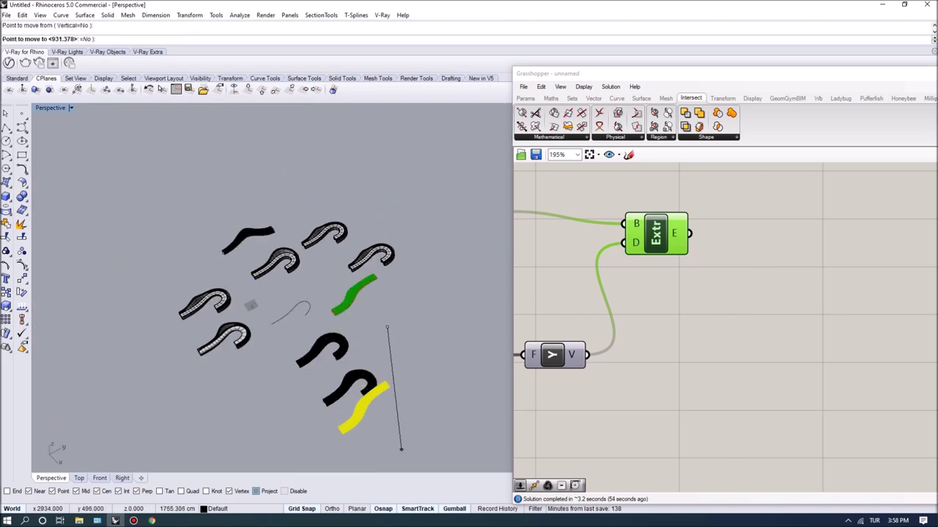
Zoom to the moved baked bench and examine it from the side, the end and above.
{"action": "type", "text": "ZS"}
{"action": "key", "text": "Return"}
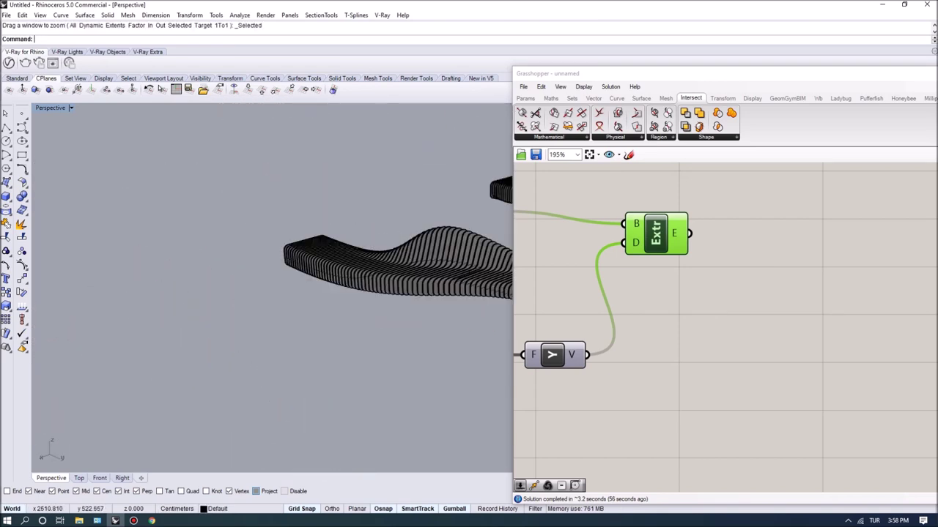
{"action": "right_click_drag", "start_coordinate": [366, 323], "coordinate": [311, 324]}
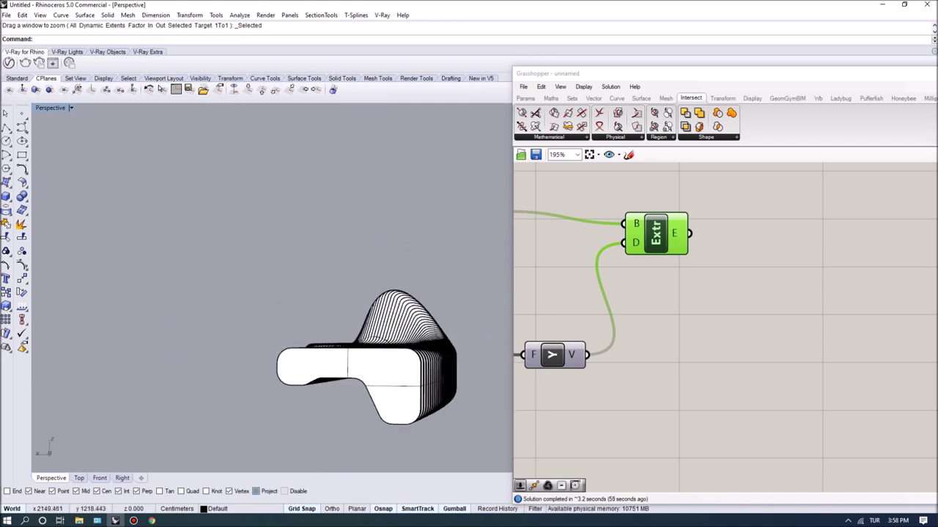
{"action": "key", "text": "Left"}
{"action": "key", "text": "Left"}
{"action": "key", "text": "Left"}
{"action": "key", "text": "Left"}
{"action": "key", "text": "Left"}
{"action": "key", "text": "Left"}
{"action": "key", "text": "Left"}
{"action": "key", "text": "Left"}
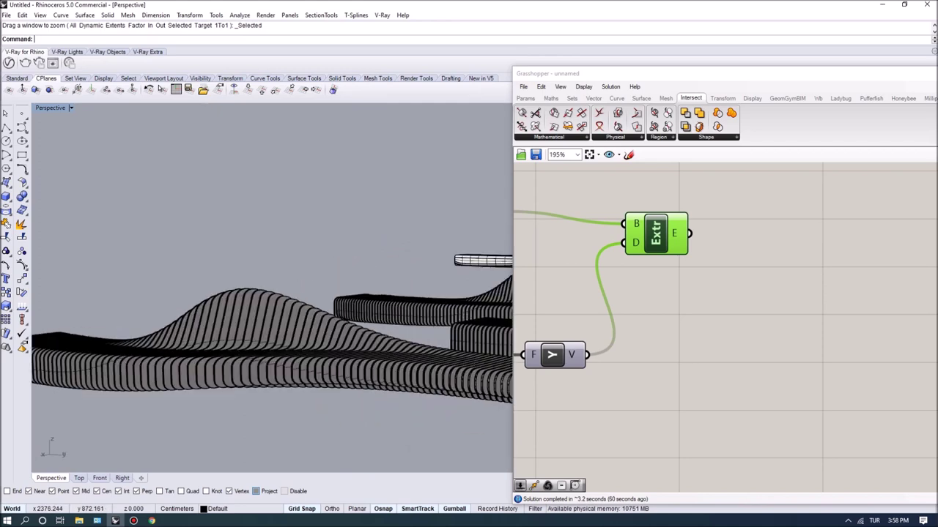
{"action": "scroll", "coordinate": [410, 157], "scroll_direction": "down", "scroll_amount": 8}
{"action": "right_click_drag", "start_coordinate": [394, 150], "coordinate": [412, 156]}
Clear the Grasshopper window out of the way and set the Perspective view's display mode to Rendered.
{"action": "left_click_drag", "start_coordinate": [586, 73], "coordinate": [937, 73]}
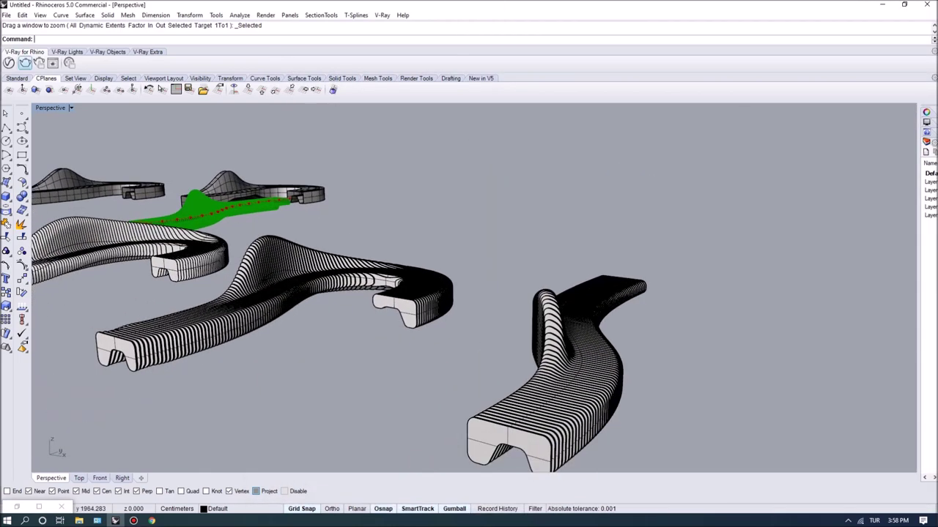
{"action": "left_click", "coordinate": [71, 108]}
{"action": "left_click", "coordinate": [104, 95]}
Examine and compare the rendered S-shaped and hooked slatted benches from different angles and distances.
{"action": "mouse_move", "coordinate": [410, 242]}
{"action": "right_mouse_down"}
{"action": "mouse_move", "coordinate": [469, 213]}
{"action": "mouse_move", "coordinate": [630, 176]}
{"action": "mouse_move", "coordinate": [703, 212]}
{"action": "mouse_move", "coordinate": [586, 198]}
{"action": "mouse_move", "coordinate": [718, 205]}
{"action": "mouse_move", "coordinate": [798, 191]}
{"action": "right_mouse_up"}
{"action": "right_click_drag", "start_coordinate": [615, 159], "coordinate": [659, 159]}
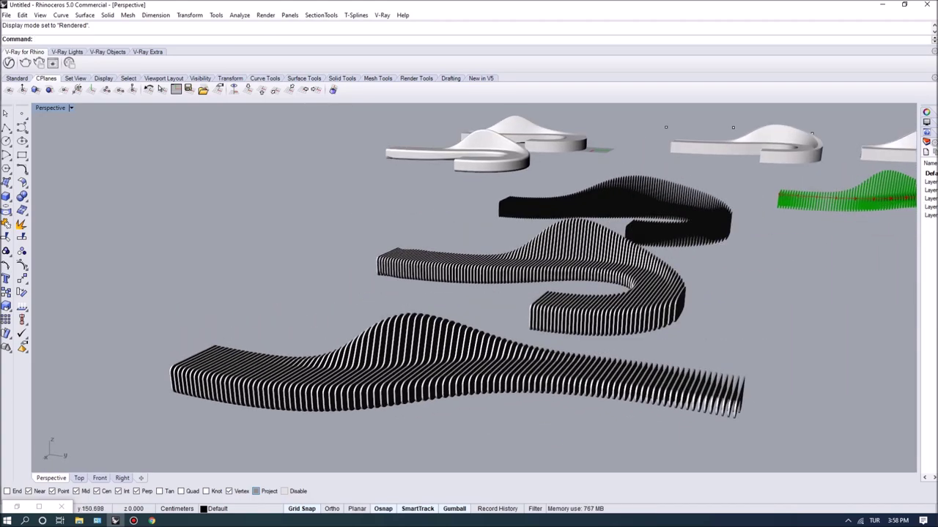
{"action": "right_click_drag", "start_coordinate": [585, 242], "coordinate": [513, 278]}
{"action": "scroll", "coordinate": [401, 327], "scroll_direction": "up", "scroll_amount": 4}
{"action": "scroll", "coordinate": [402, 327], "scroll_direction": "down", "scroll_amount": 2}
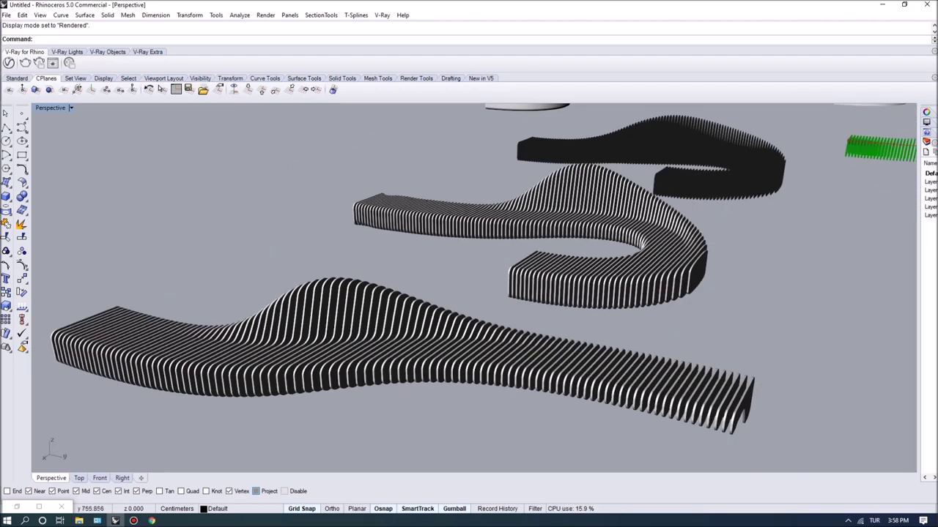
{"action": "scroll", "coordinate": [623, 315], "scroll_direction": "down", "scroll_amount": 2}
{"action": "right_click_drag", "start_coordinate": [616, 293], "coordinate": [557, 278]}
{"action": "scroll", "coordinate": [555, 271], "scroll_direction": "down", "scroll_amount": 2}
{"action": "scroll", "coordinate": [476, 285], "scroll_direction": "up", "scroll_amount": 3}
{"action": "right_click_drag", "start_coordinate": [476, 286], "coordinate": [600, 323]}
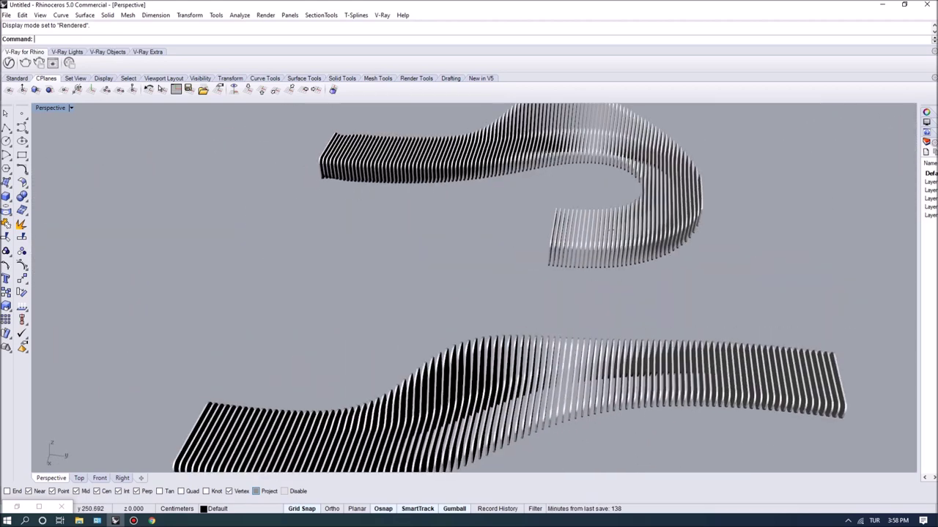
{"action": "right_click_drag", "start_coordinate": [612, 229], "coordinate": [601, 263]}
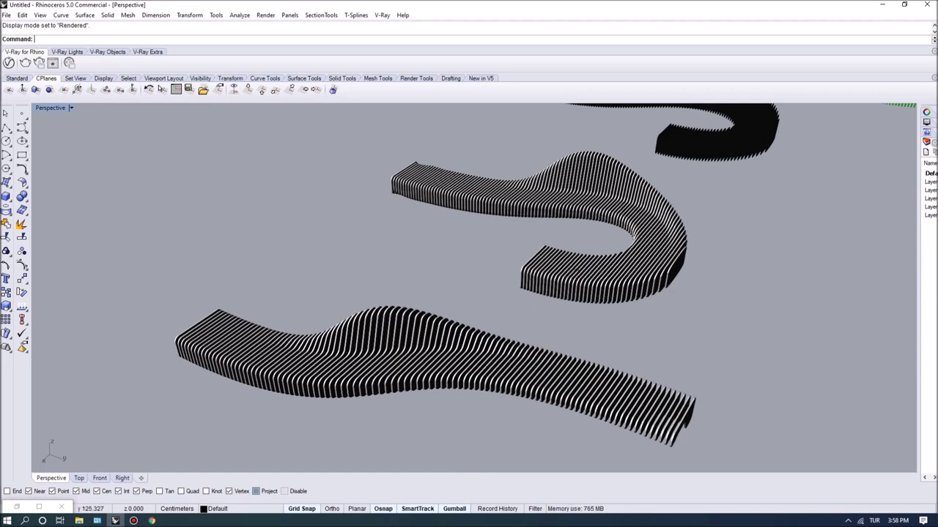
{"action": "right_click_drag", "start_coordinate": [601, 264], "coordinate": [586, 220]}
{"action": "scroll", "coordinate": [469, 269], "scroll_direction": "down", "scroll_amount": 4}
{"action": "scroll", "coordinate": [480, 249], "scroll_direction": "up", "scroll_amount": 5}
{"action": "right_click_drag", "start_coordinate": [480, 249], "coordinate": [535, 275]}
{"action": "scroll", "coordinate": [487, 213], "scroll_direction": "down", "scroll_amount": 2}
{"action": "scroll", "coordinate": [462, 312], "scroll_direction": "up", "scroll_amount": 2}
{"action": "scroll", "coordinate": [279, 286], "scroll_direction": "down", "scroll_amount": 2}
{"action": "mouse_move", "coordinate": [278, 286]}
{"action": "right_mouse_down"}
{"action": "mouse_move", "coordinate": [280, 264]}
{"action": "mouse_move", "coordinate": [286, 276]}
{"action": "right_mouse_up"}
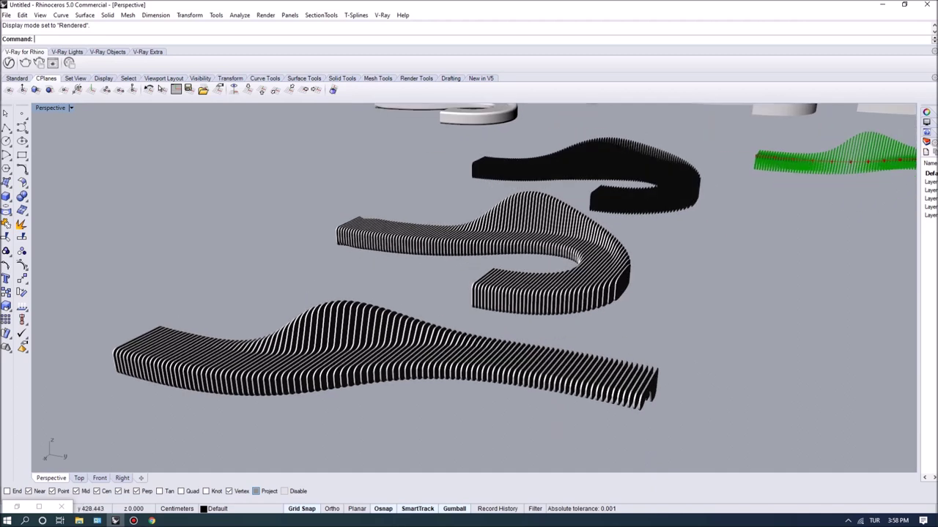
{"action": "right_click_drag", "start_coordinate": [819, 189], "coordinate": [824, 185]}
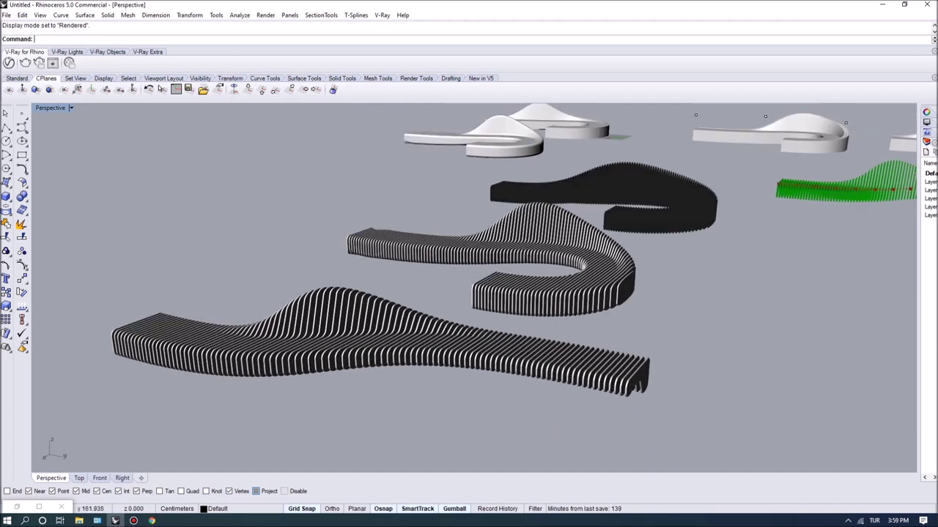
{"action": "scroll", "coordinate": [234, 323], "scroll_direction": "up", "scroll_amount": 3}
{"action": "scroll", "coordinate": [358, 300], "scroll_direction": "down", "scroll_amount": 2}
{"action": "scroll", "coordinate": [359, 301], "scroll_direction": "up", "scroll_amount": 2}
{"action": "right_click_drag", "start_coordinate": [358, 300], "coordinate": [315, 305]}
{"action": "scroll", "coordinate": [315, 305], "scroll_direction": "down", "scroll_amount": 2}
{"action": "right_click_drag", "start_coordinate": [586, 301], "coordinate": [220, 301]}
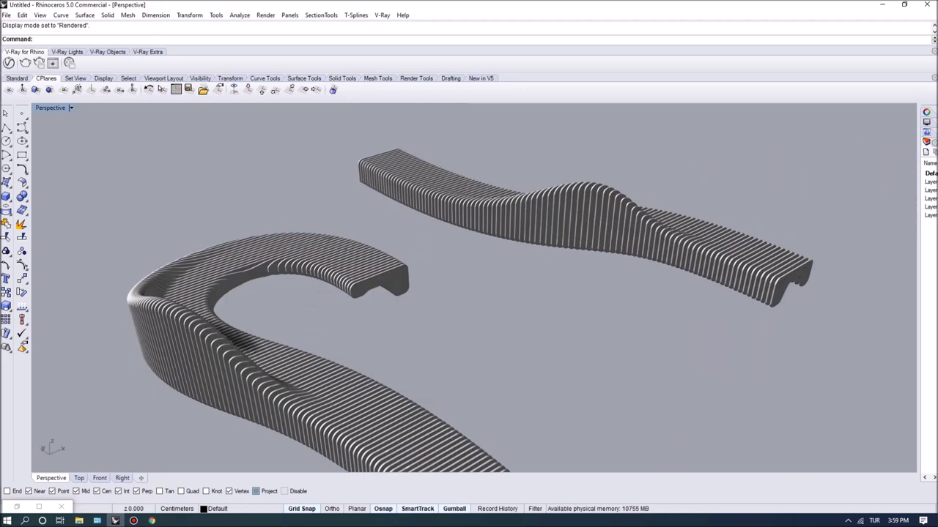